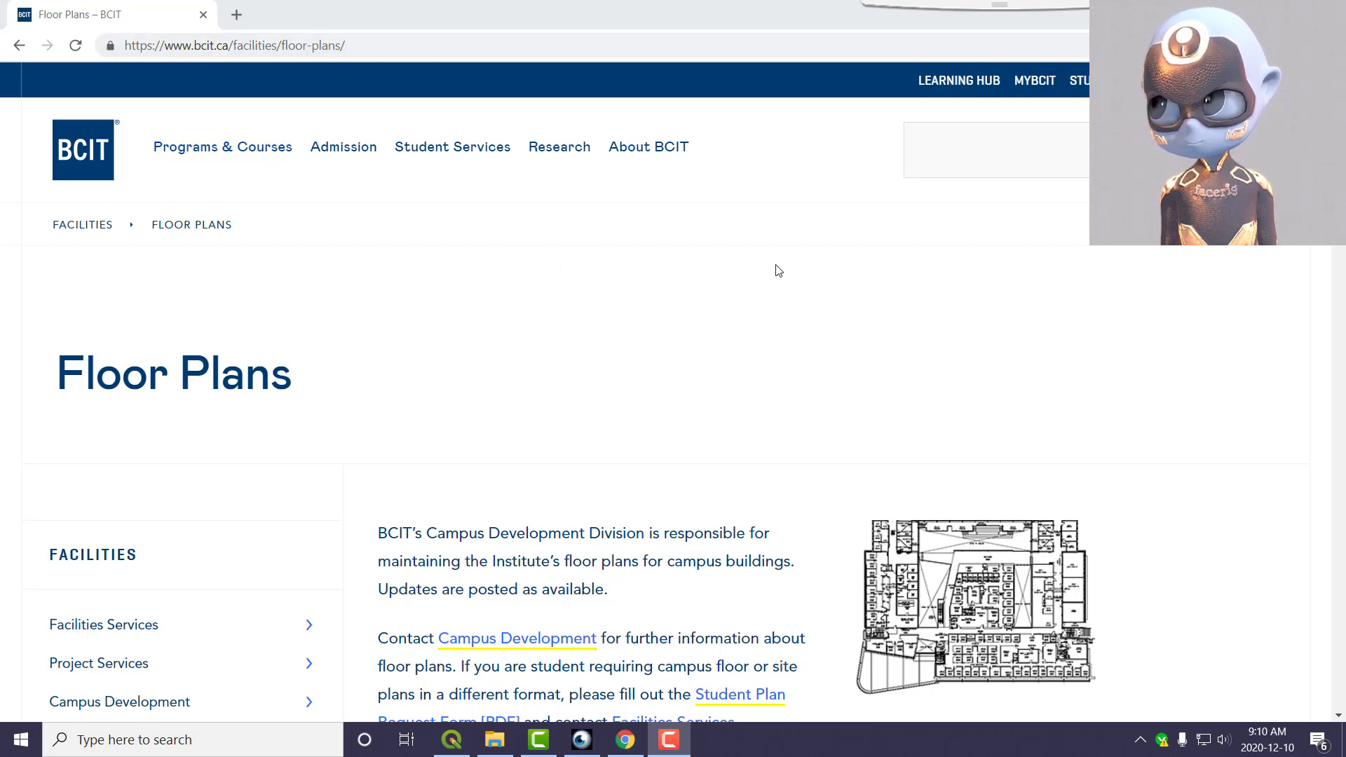
Look through the BCIT Floor Plans page for the Burnaby Campus SW floor plan PDFs
{"action": "scroll", "coordinate": [785, 277], "scroll_direction": "down", "scroll_amount": 6}
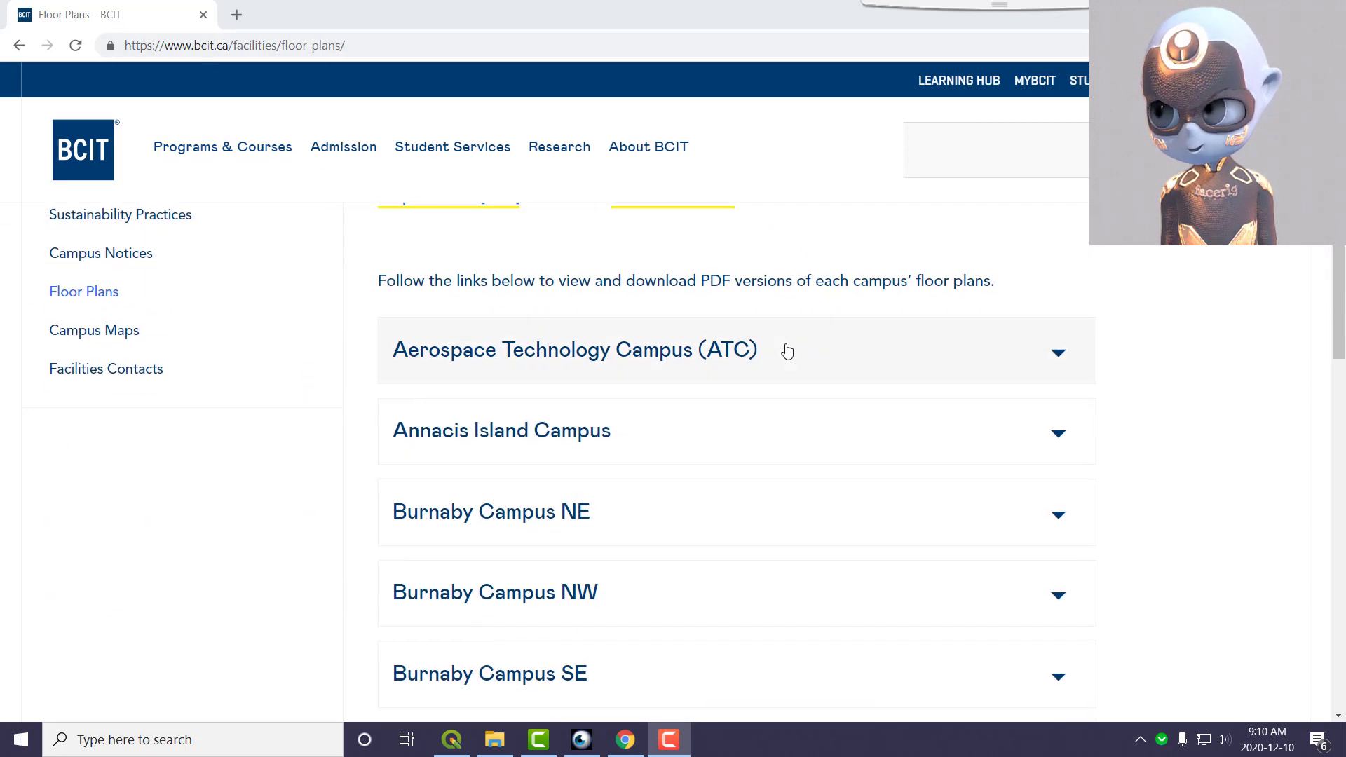
{"action": "scroll", "coordinate": [798, 354], "scroll_direction": "down", "scroll_amount": 2}
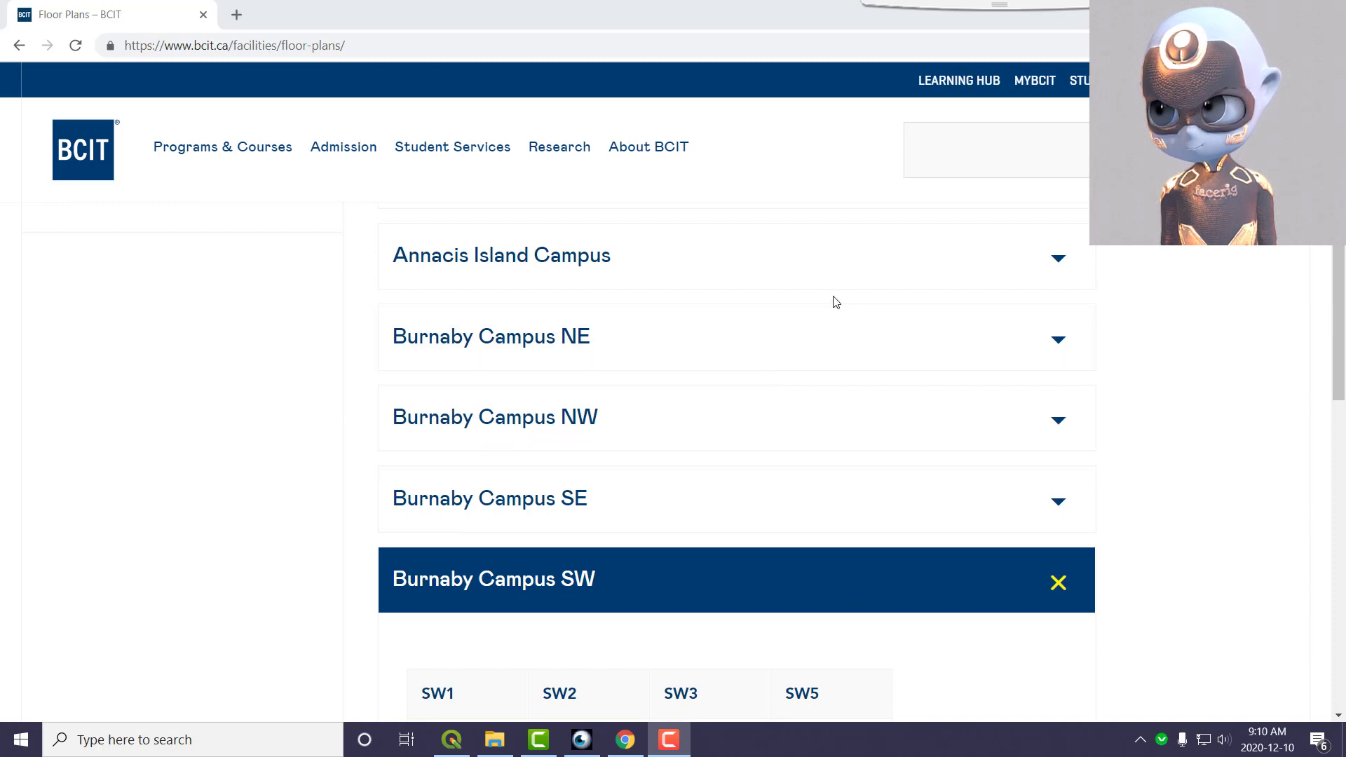
{"action": "scroll", "coordinate": [857, 303], "scroll_direction": "down", "scroll_amount": 4}
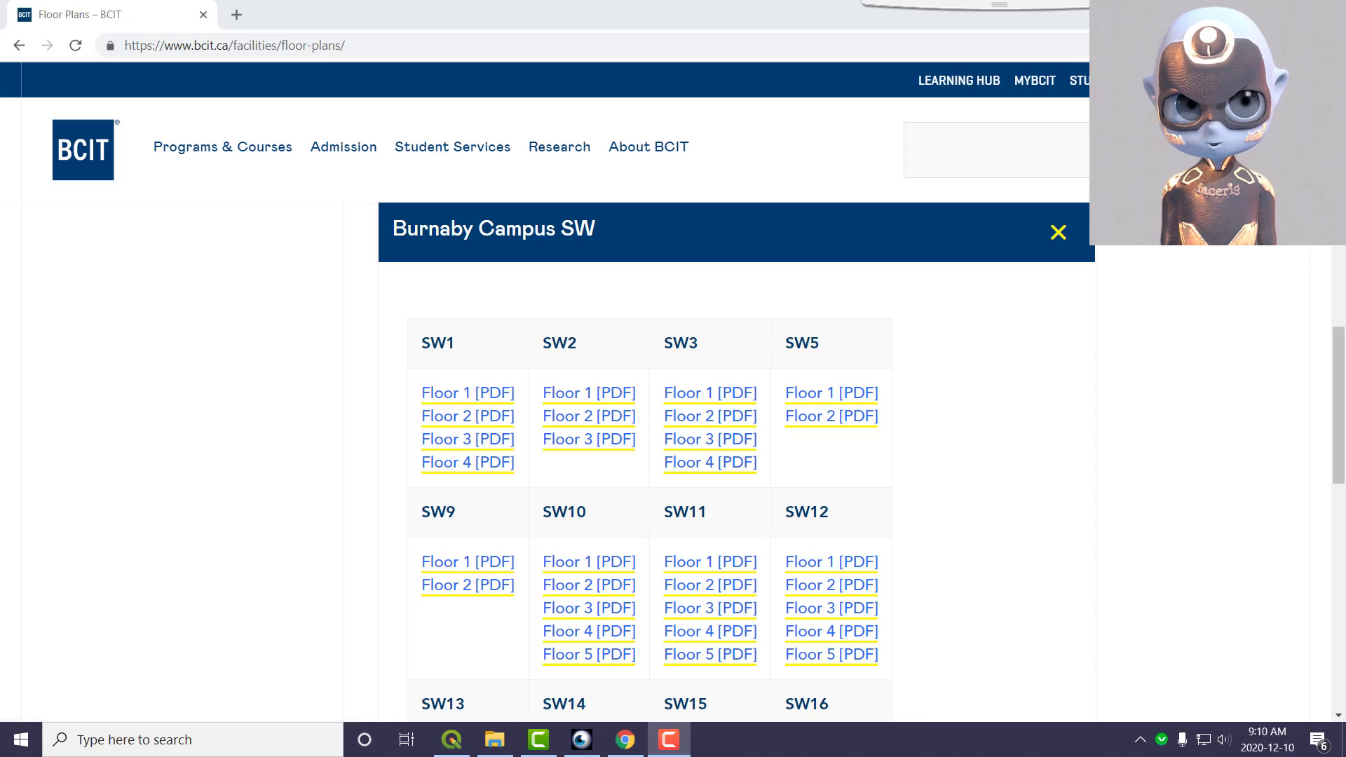
Switch to QGIS and add the bcit_ortho.qlr layer from Project Home to the map
{"action": "left_click", "coordinate": [1246, 10]}
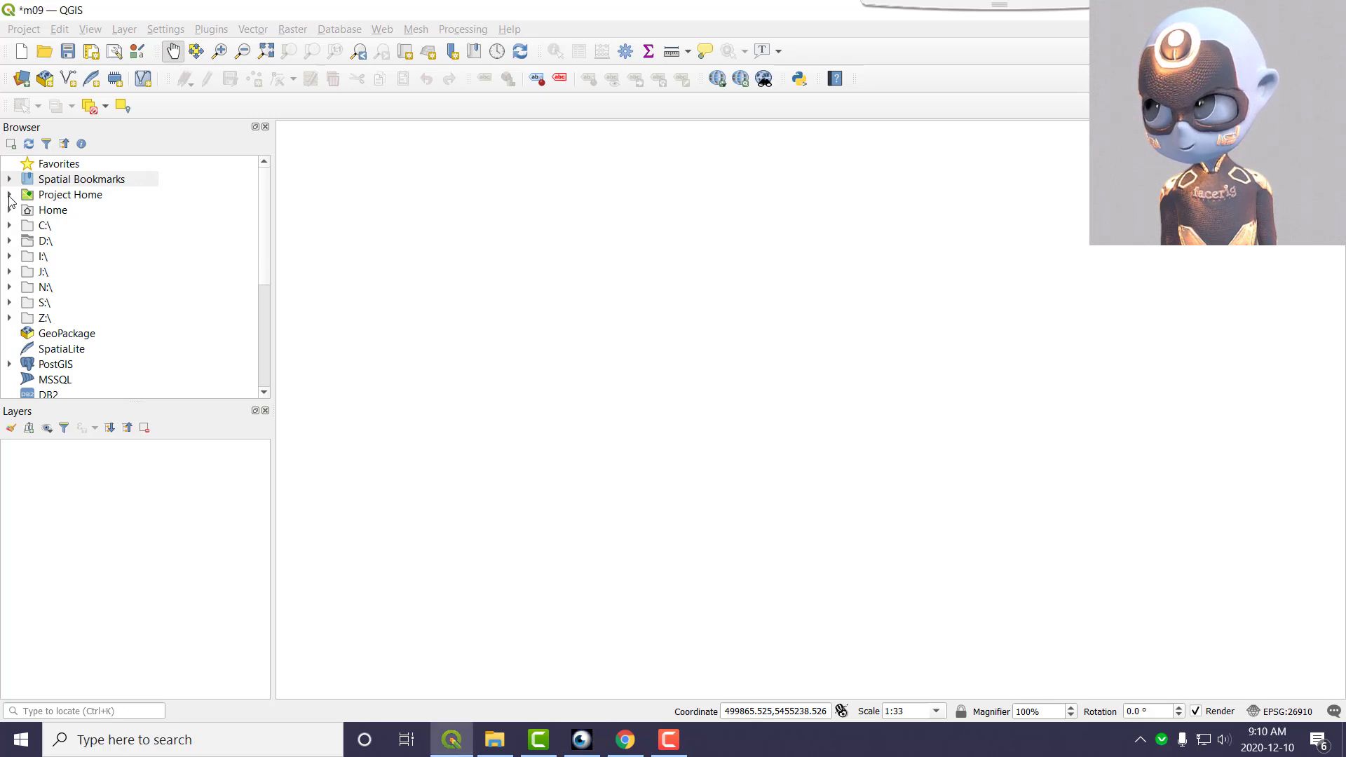
{"action": "left_click", "coordinate": [10, 196]}
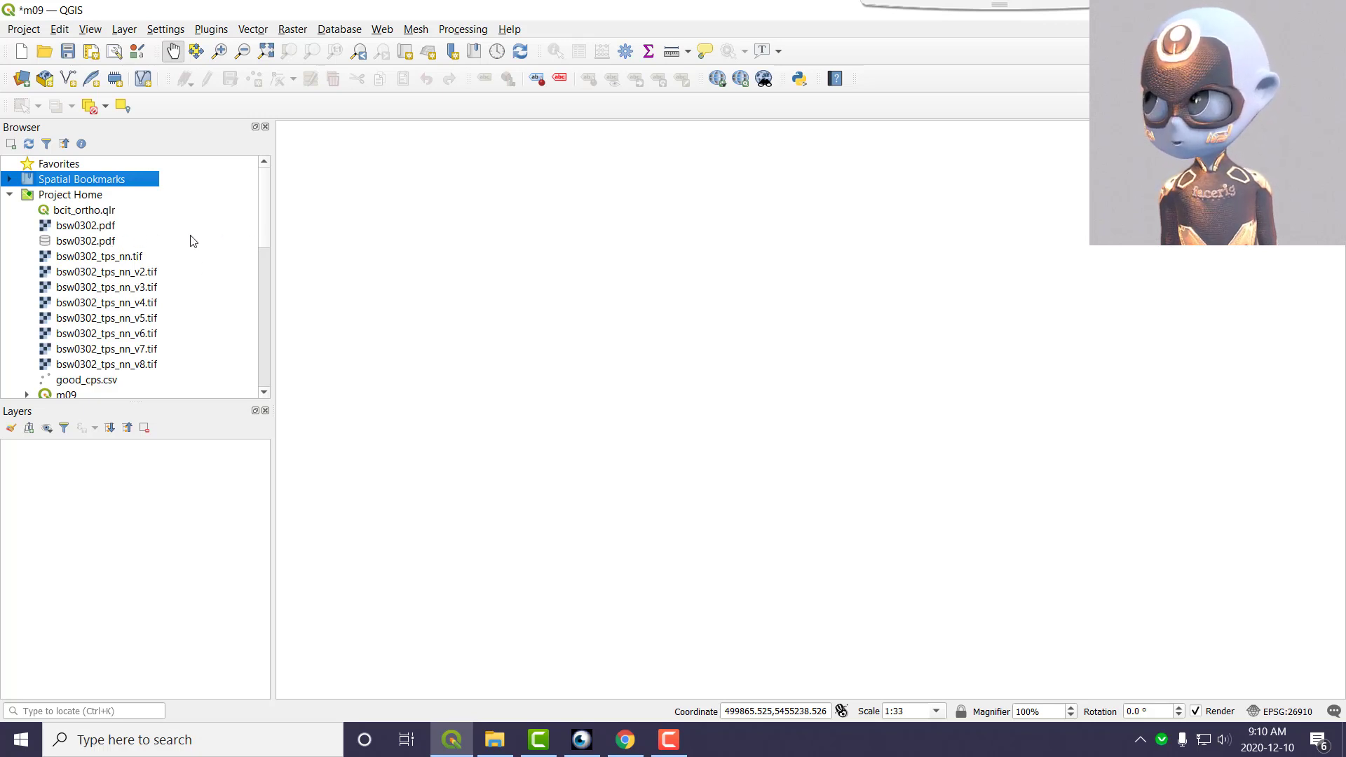
{"action": "double_click", "coordinate": [103, 211]}
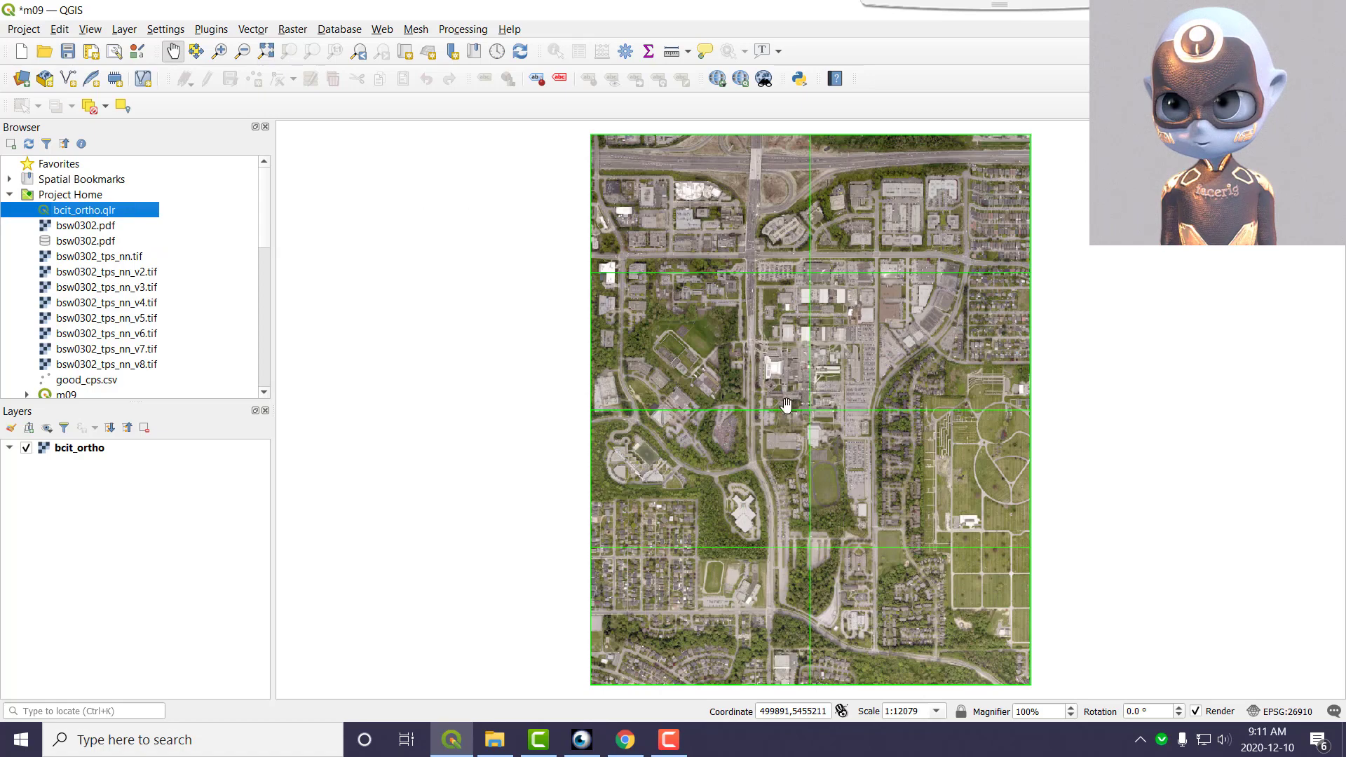
Zoom the map to the CP-00-SW3-Overview bookmark in the SW3 project bookmarks and collapse the Spatial Bookmarks
{"action": "left_click", "coordinate": [10, 181]}
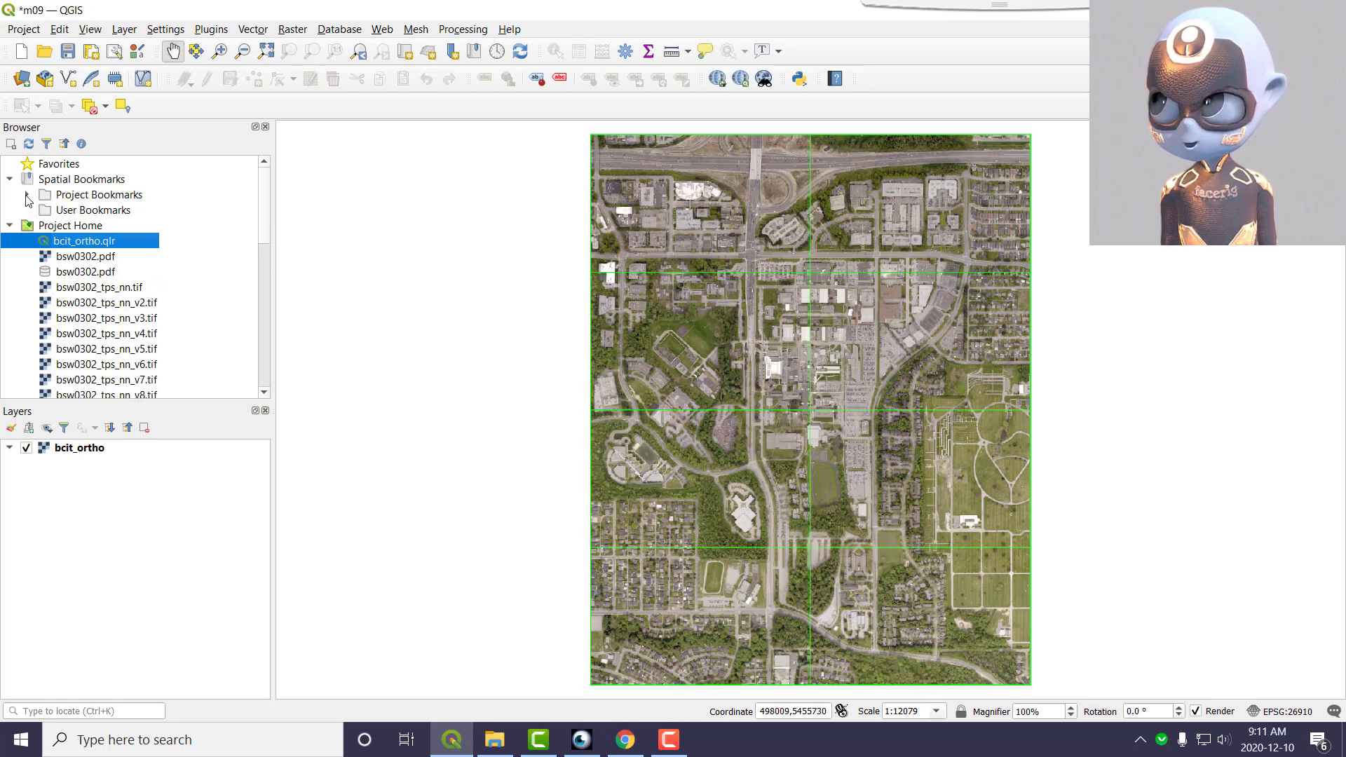
{"action": "left_click", "coordinate": [26, 197]}
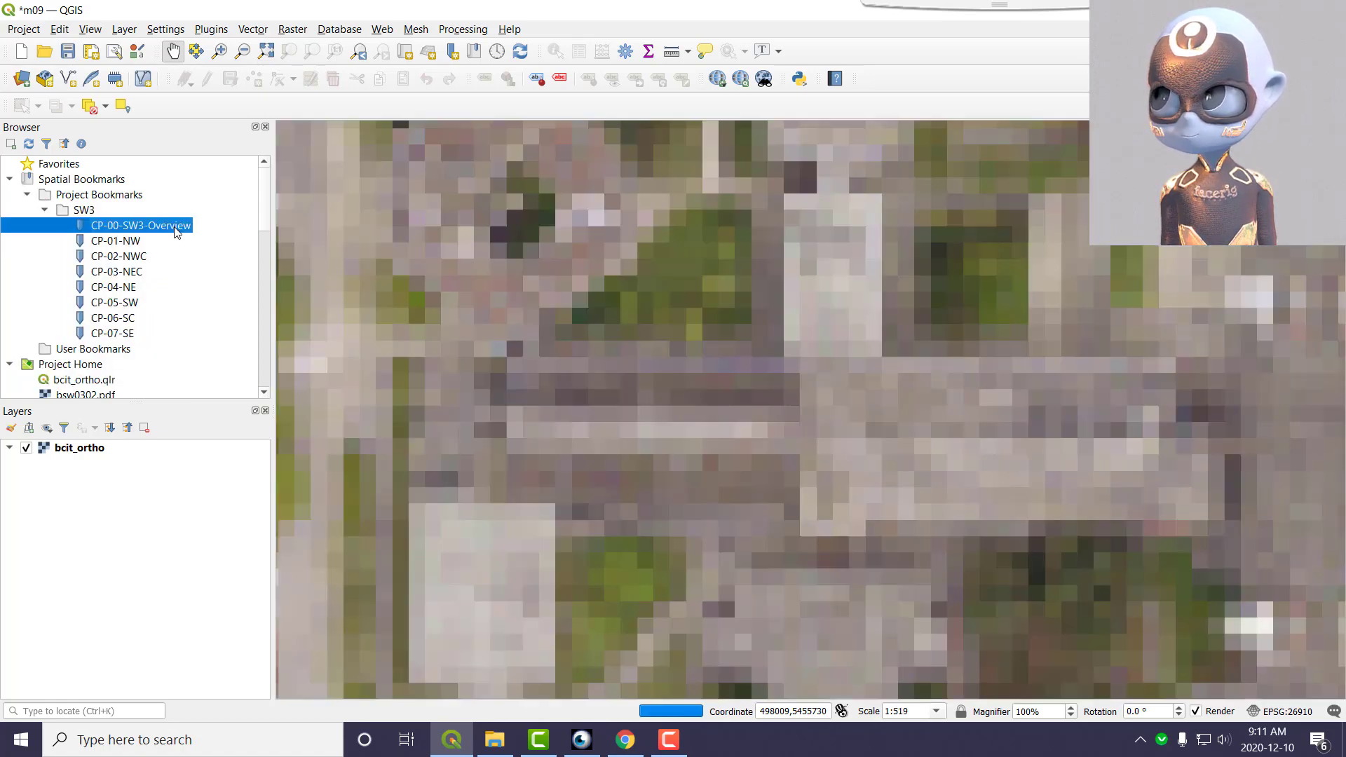
{"action": "double_click", "coordinate": [177, 226]}
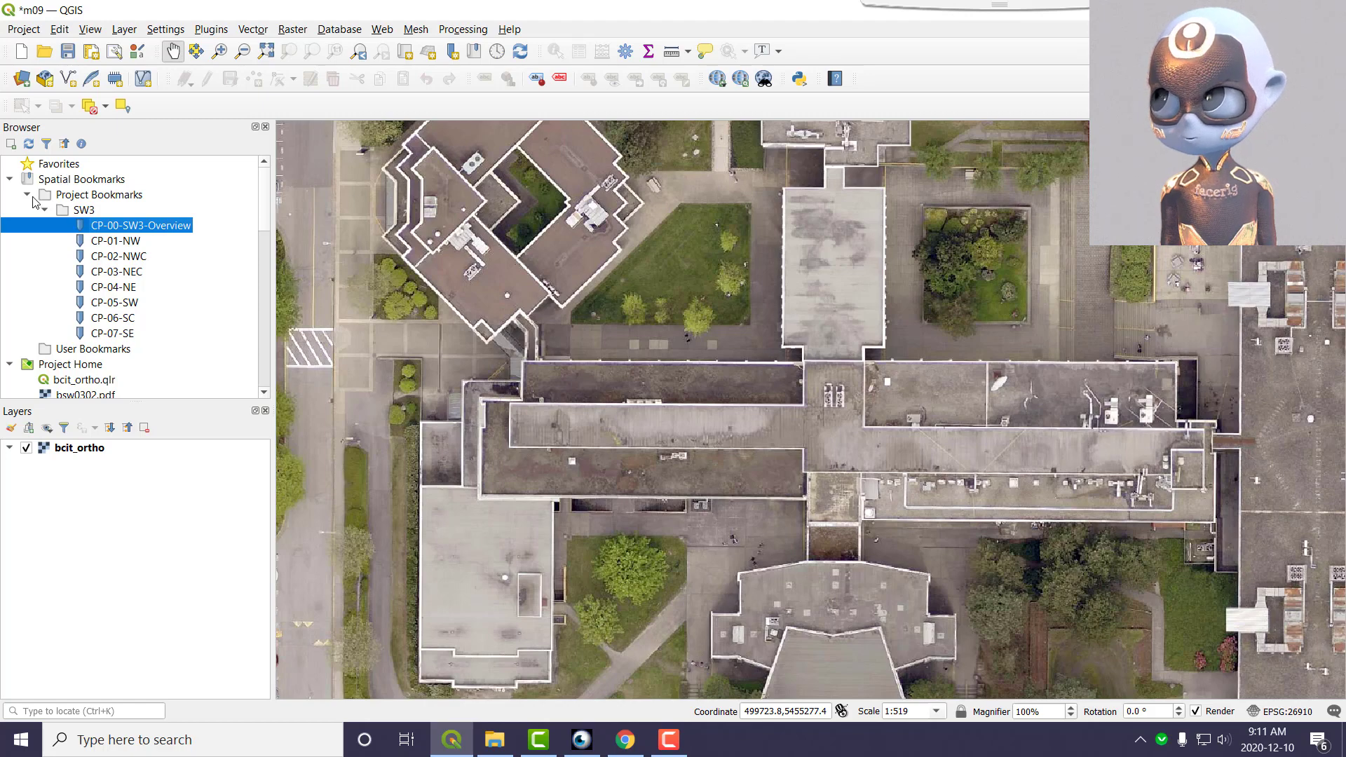
{"action": "left_click", "coordinate": [12, 179]}
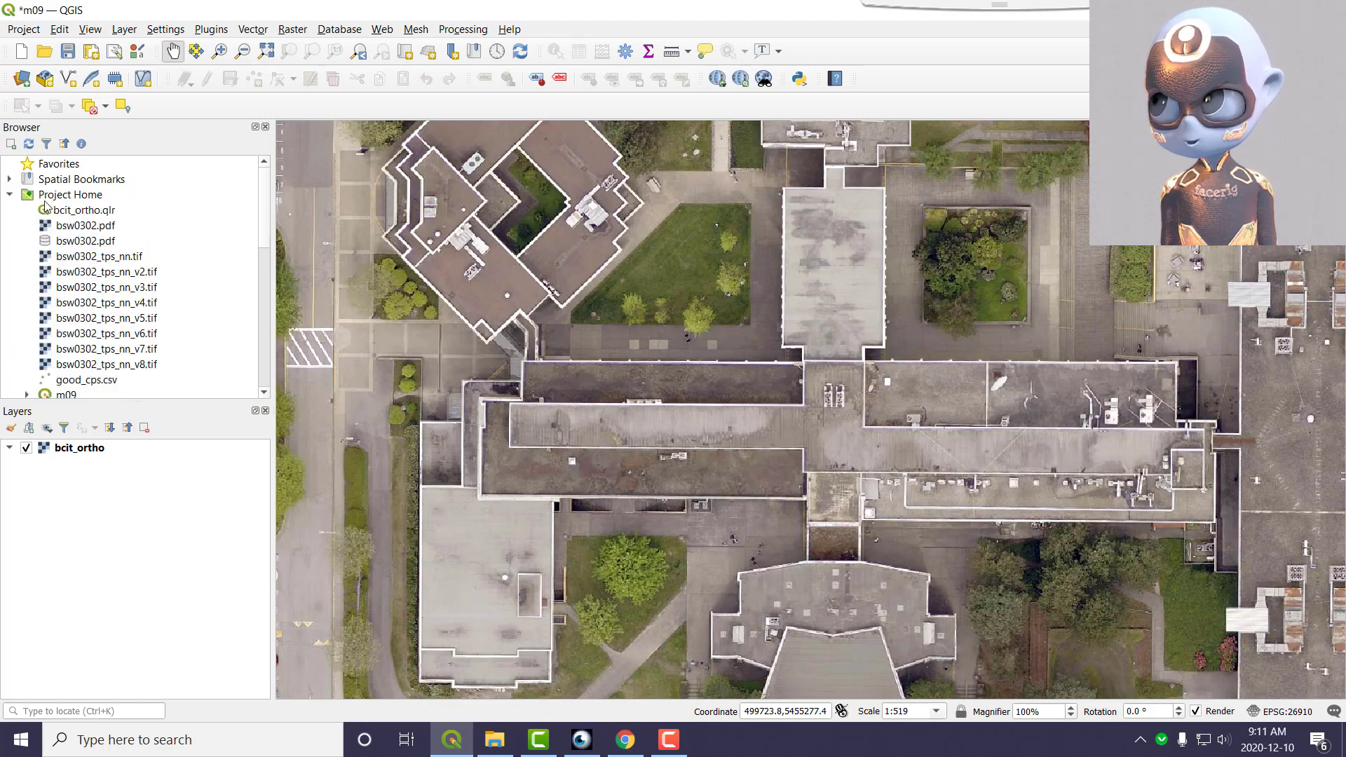
Open the Georeferencer and bring its window into view over the map canvas
{"action": "left_click", "coordinate": [105, 225]}
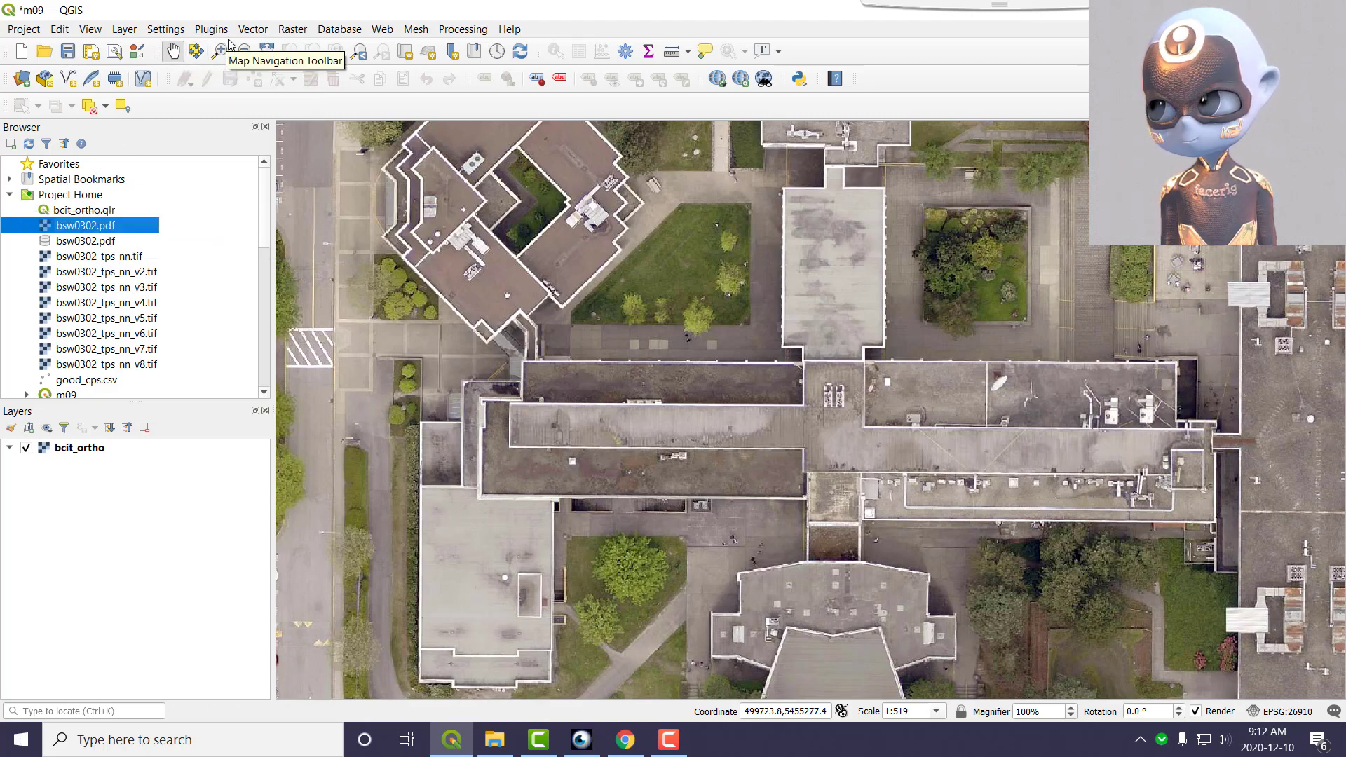
{"action": "left_click", "coordinate": [293, 31]}
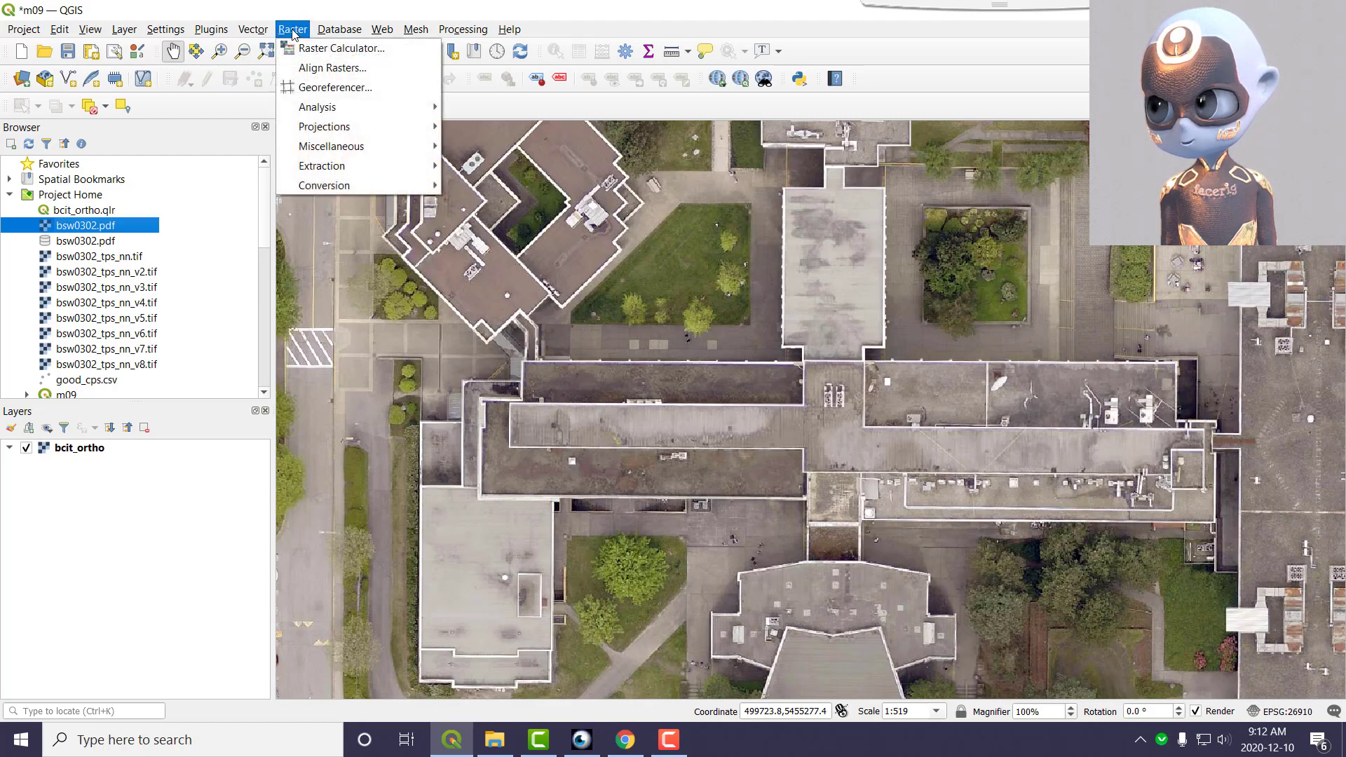
{"action": "left_click", "coordinate": [327, 88]}
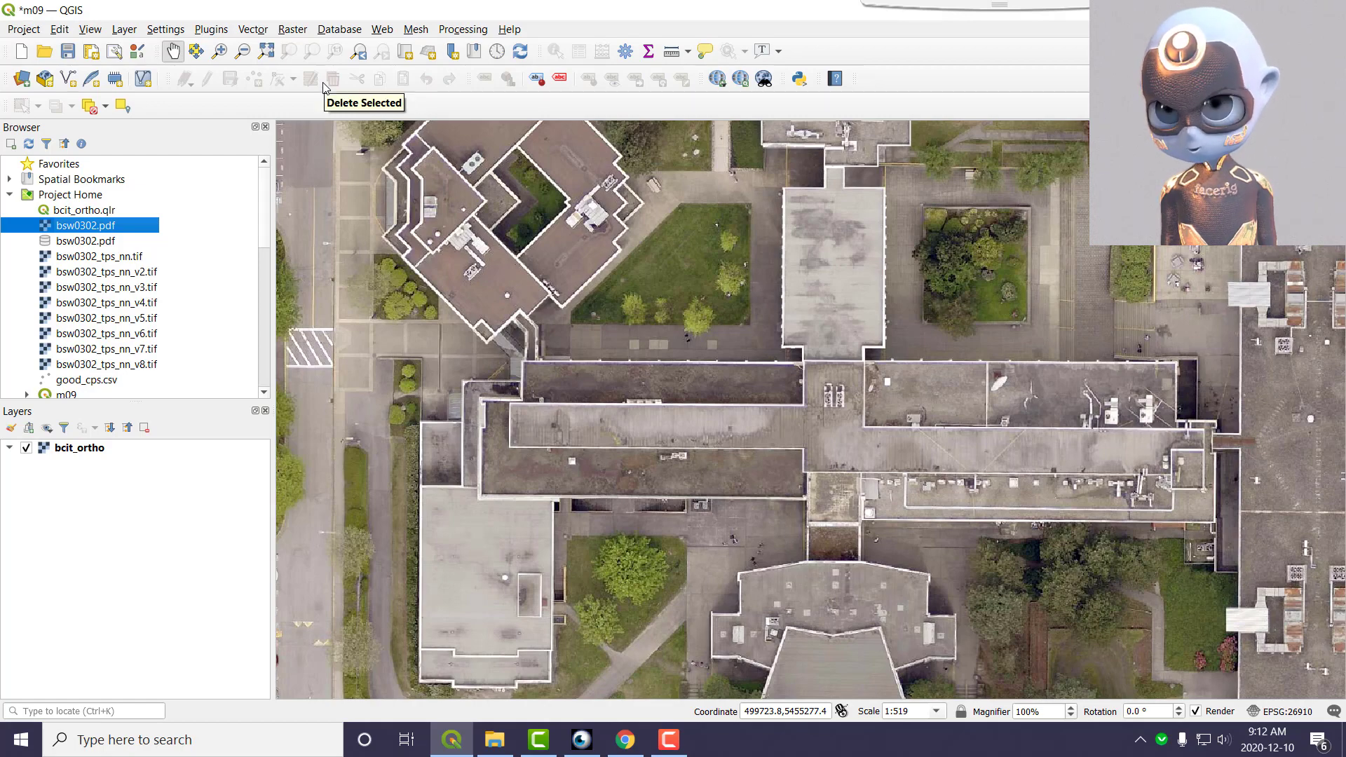
{"action": "left_click", "coordinate": [94, 31]}
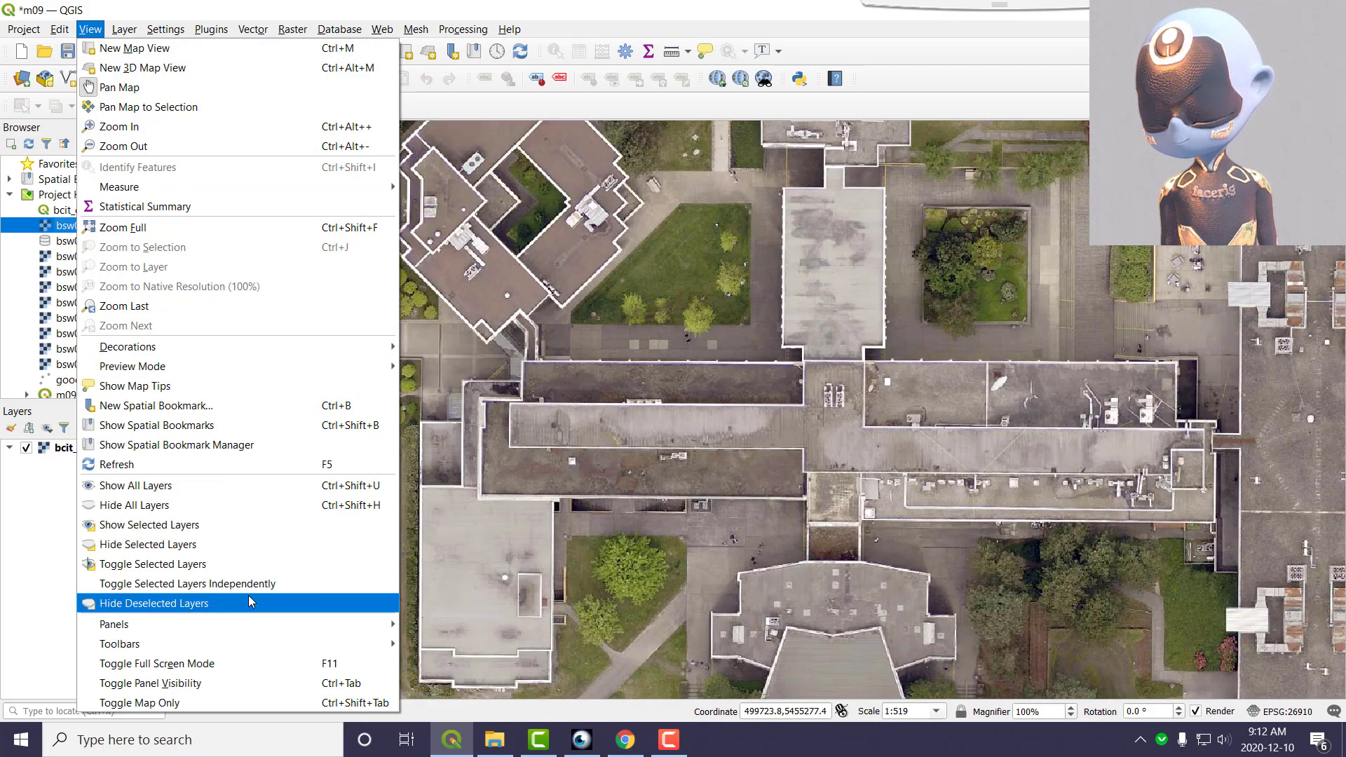
{"action": "mouse_move", "coordinate": [362, 623]}
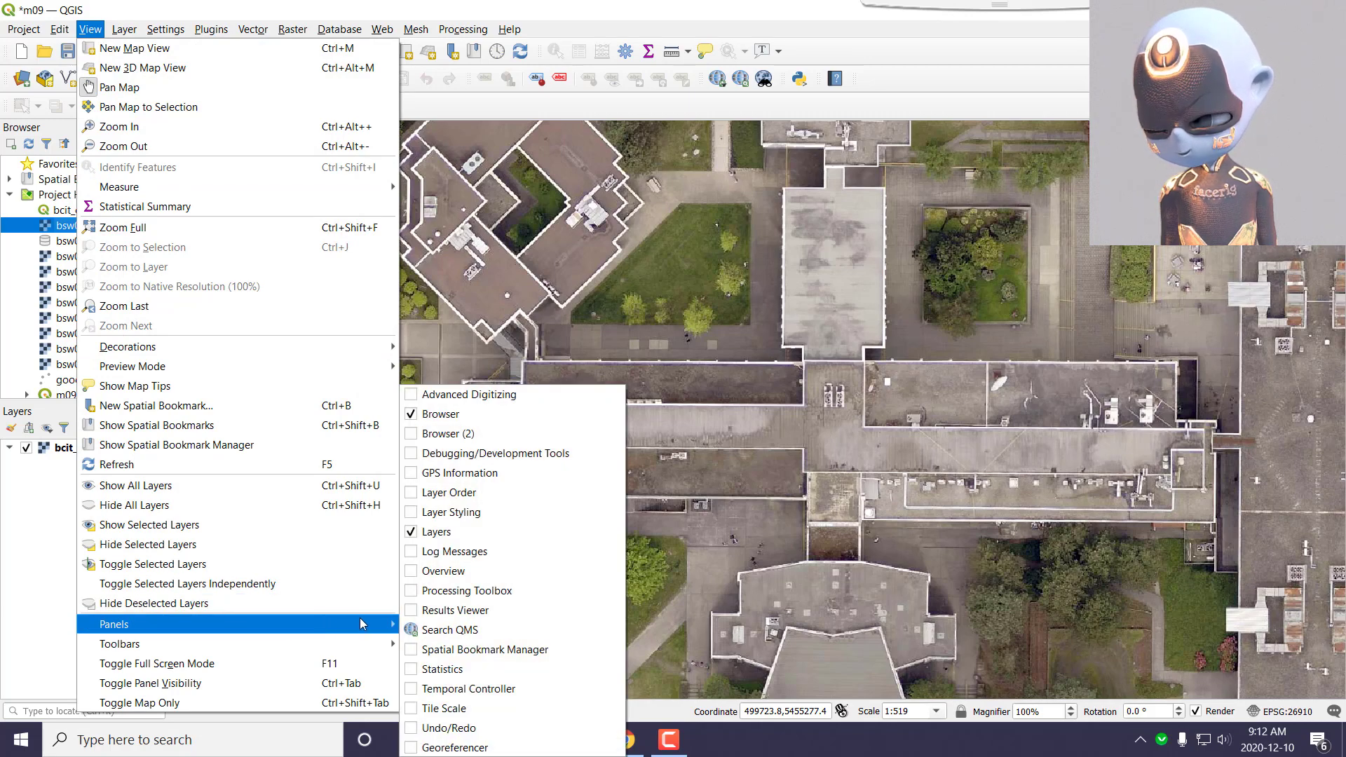
{"action": "left_click", "coordinate": [413, 748]}
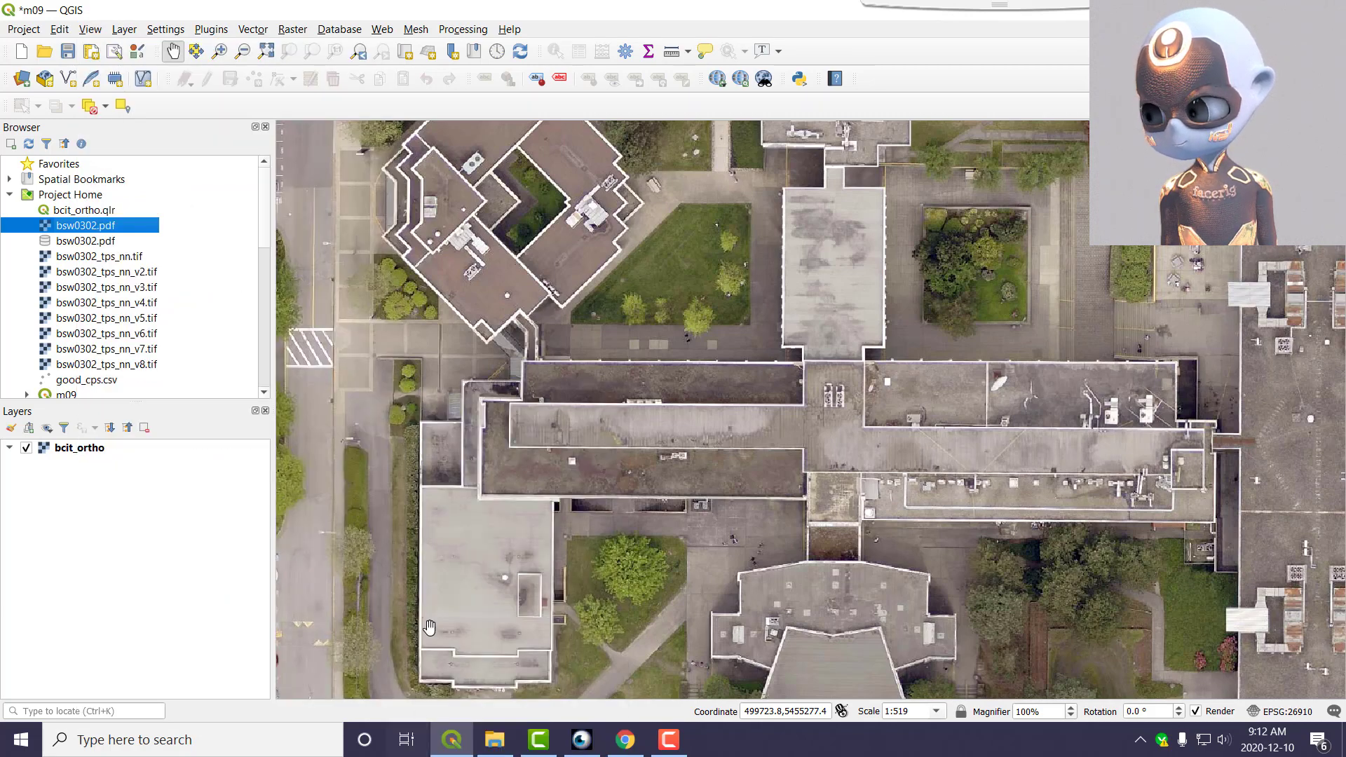
{"action": "left_click_drag", "start_coordinate": [1345, 192], "coordinate": [601, 96]}
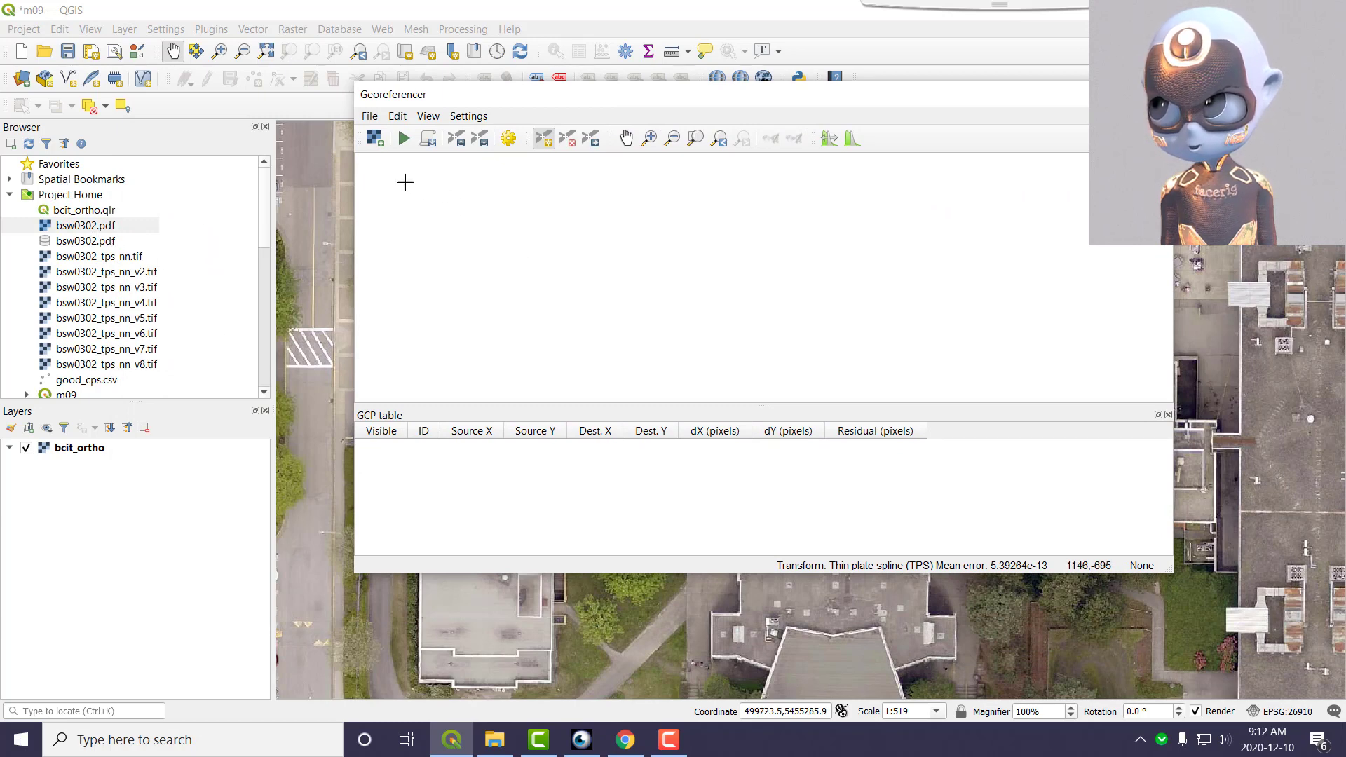
Load the bsw0302.pdf floor plan from the m09_data folder as the raster for georeferencing
{"action": "left_click", "coordinate": [376, 141]}
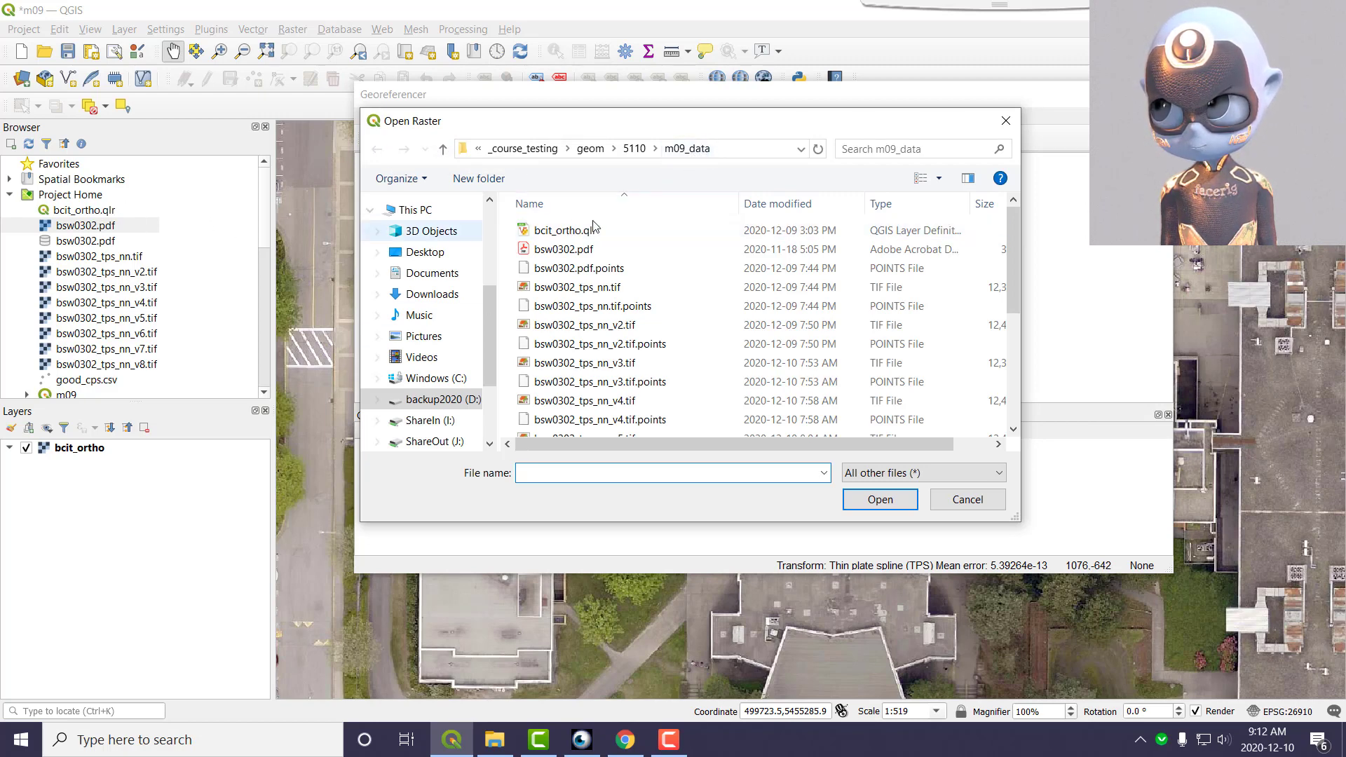
{"action": "scroll", "coordinate": [693, 340], "scroll_direction": "down", "scroll_amount": 1}
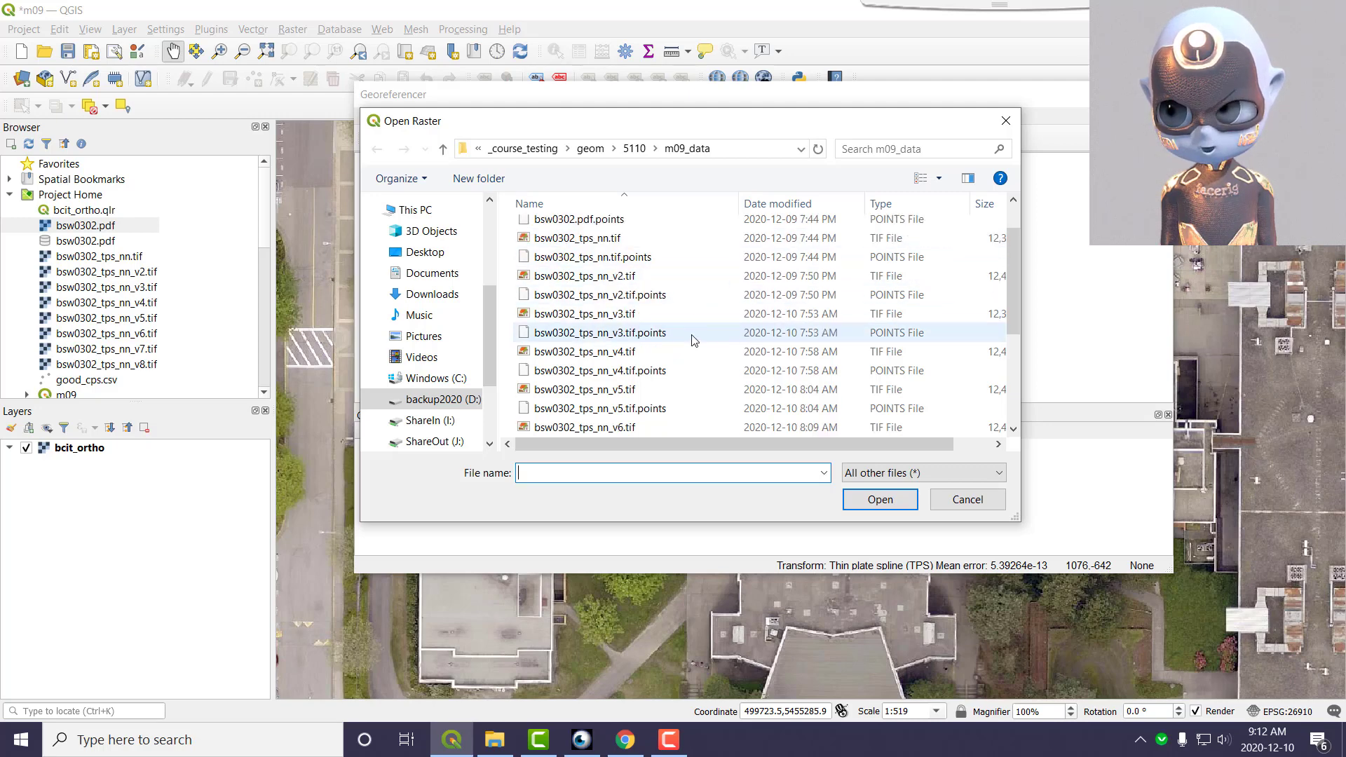
{"action": "scroll", "coordinate": [692, 340], "scroll_direction": "down", "scroll_amount": 3}
{"action": "scroll", "coordinate": [684, 351], "scroll_direction": "up", "scroll_amount": 5}
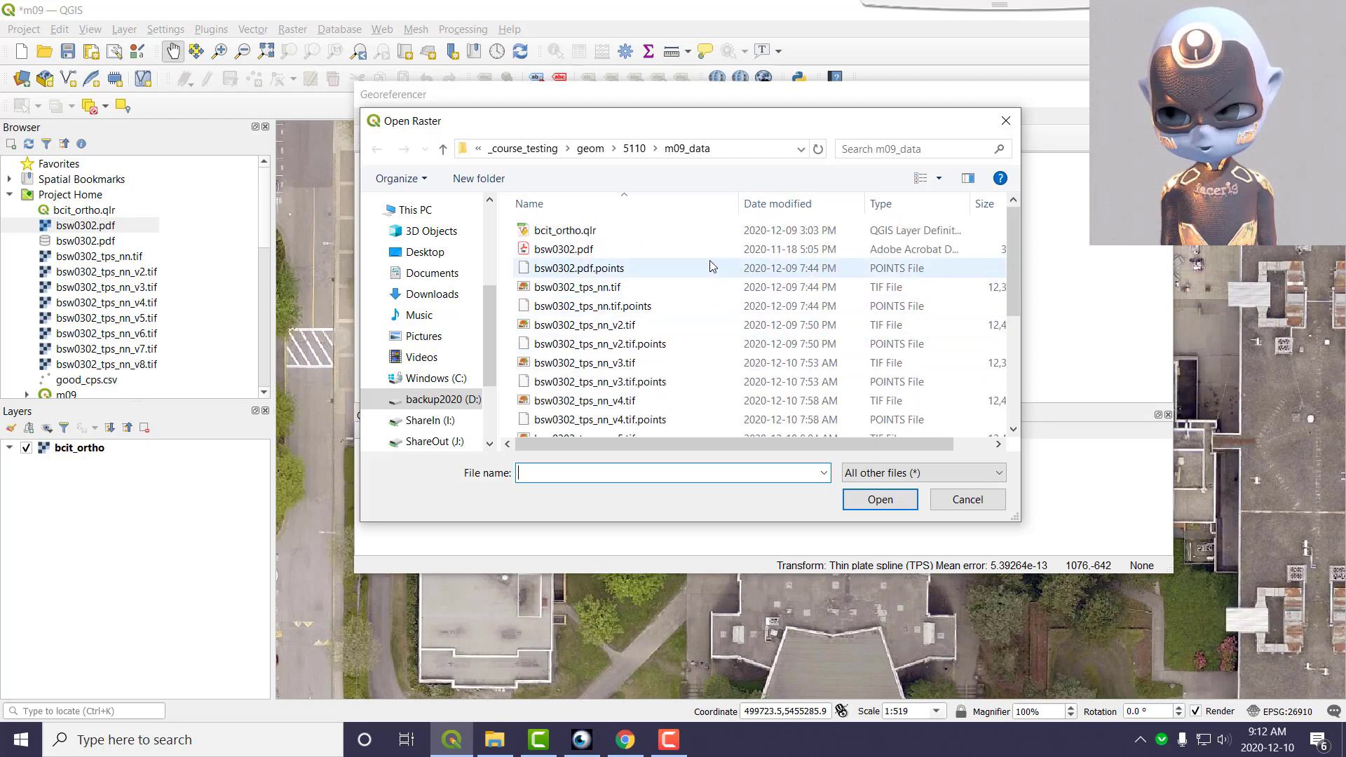
{"action": "left_click", "coordinate": [554, 251]}
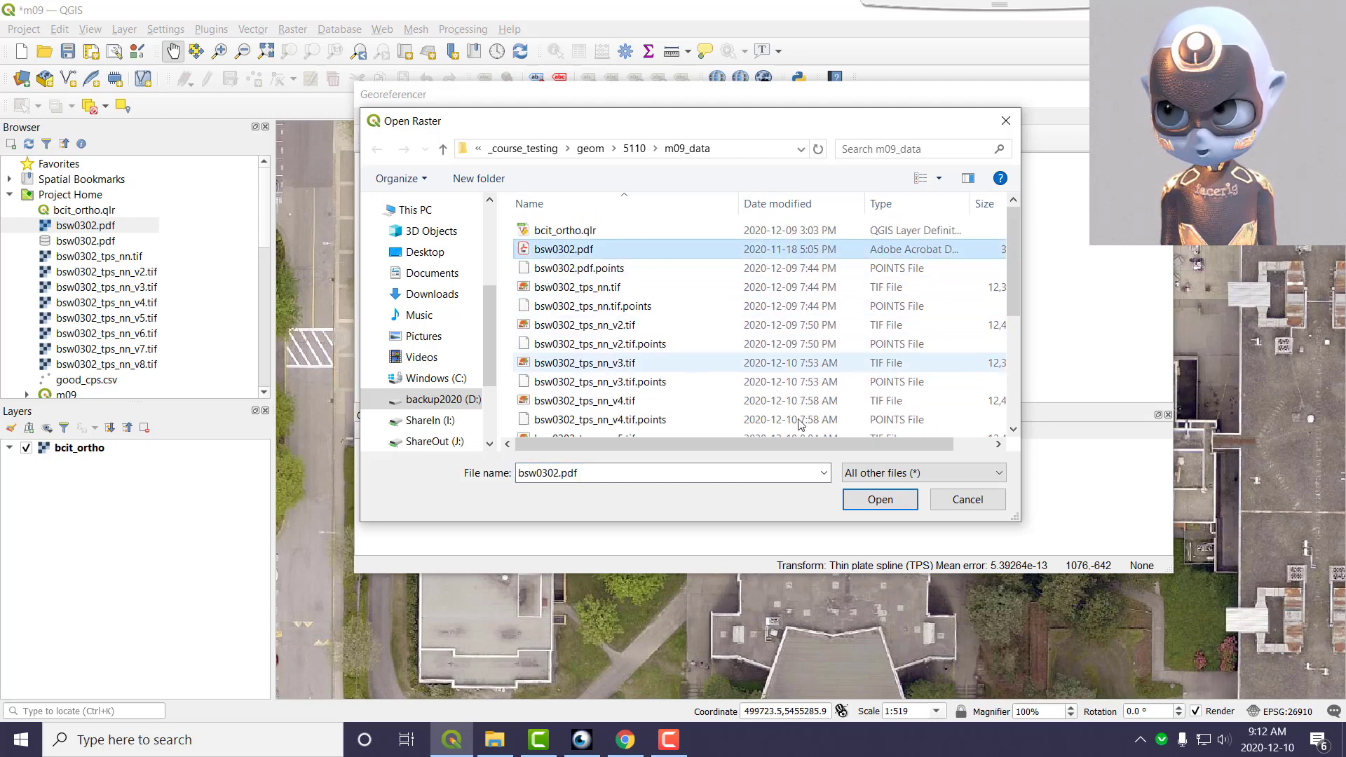
{"action": "left_click", "coordinate": [881, 501]}
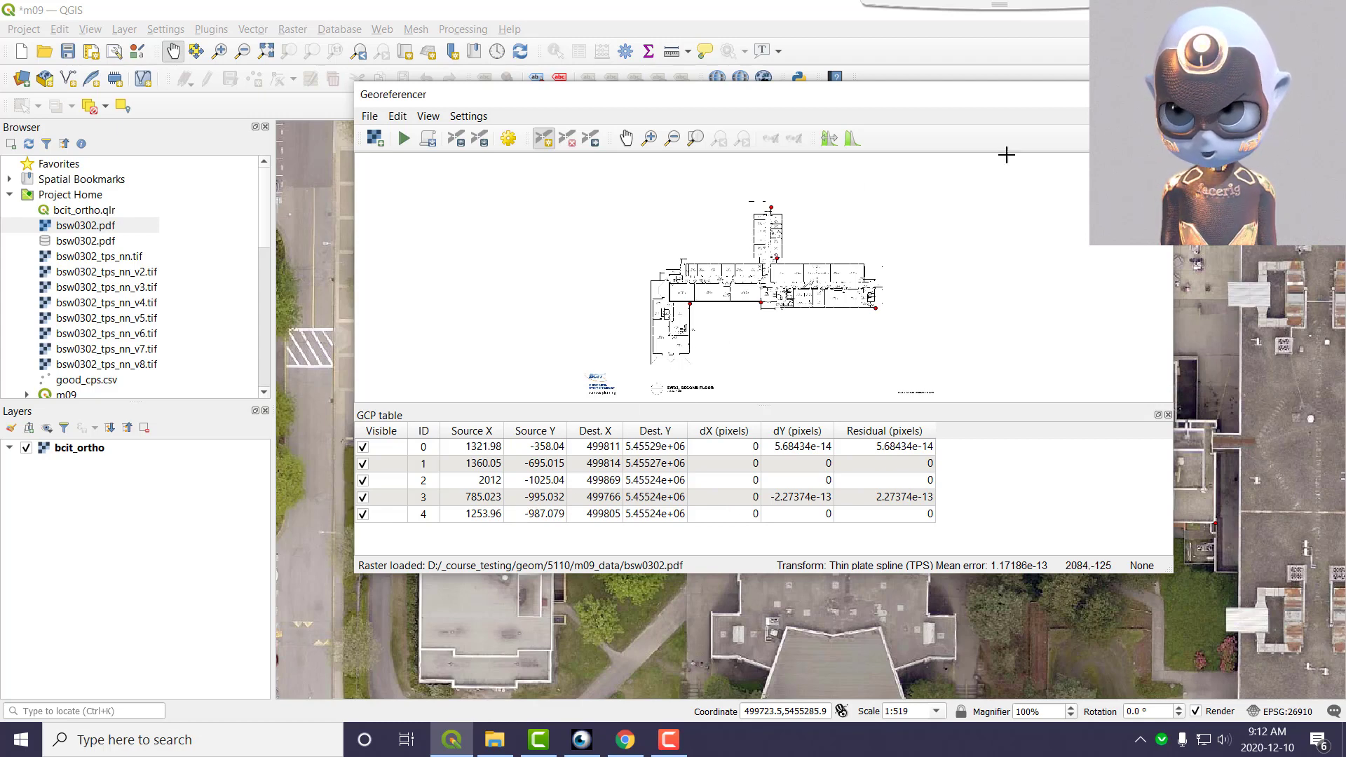
Reposition the Georeferencer window and enlarge it to cover most of the screen
{"action": "left_click_drag", "start_coordinate": [943, 105], "coordinate": [646, 46]}
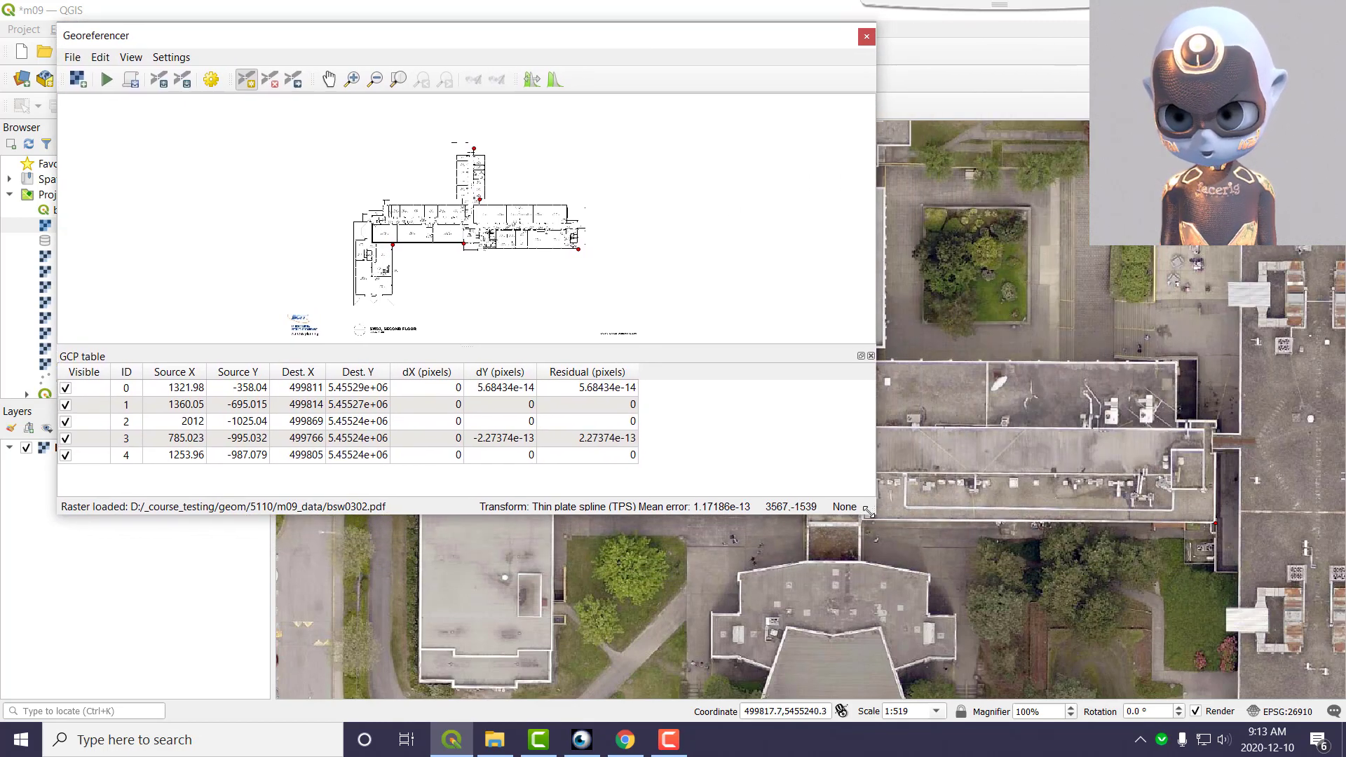
{"action": "left_click_drag", "start_coordinate": [868, 513], "coordinate": [1343, 699]}
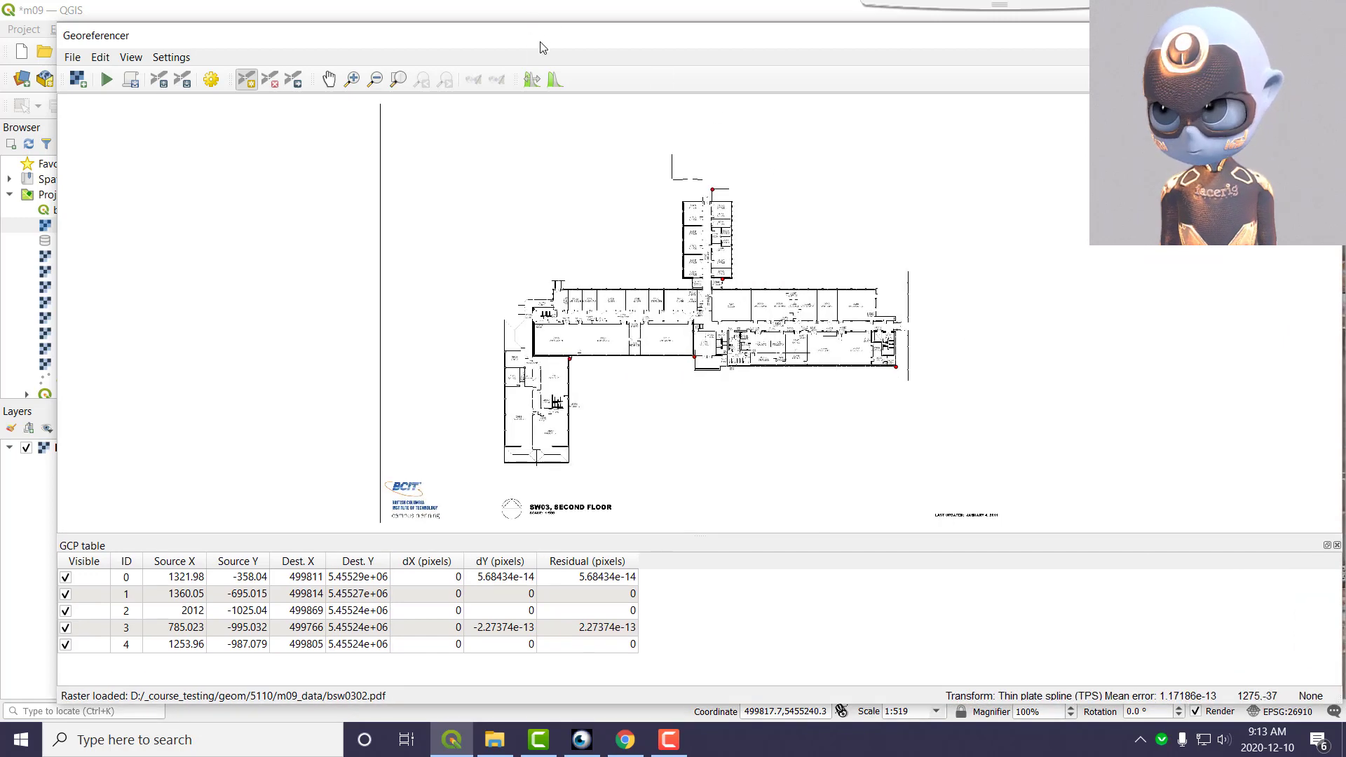
{"action": "left_click_drag", "start_coordinate": [541, 44], "coordinate": [509, 26]}
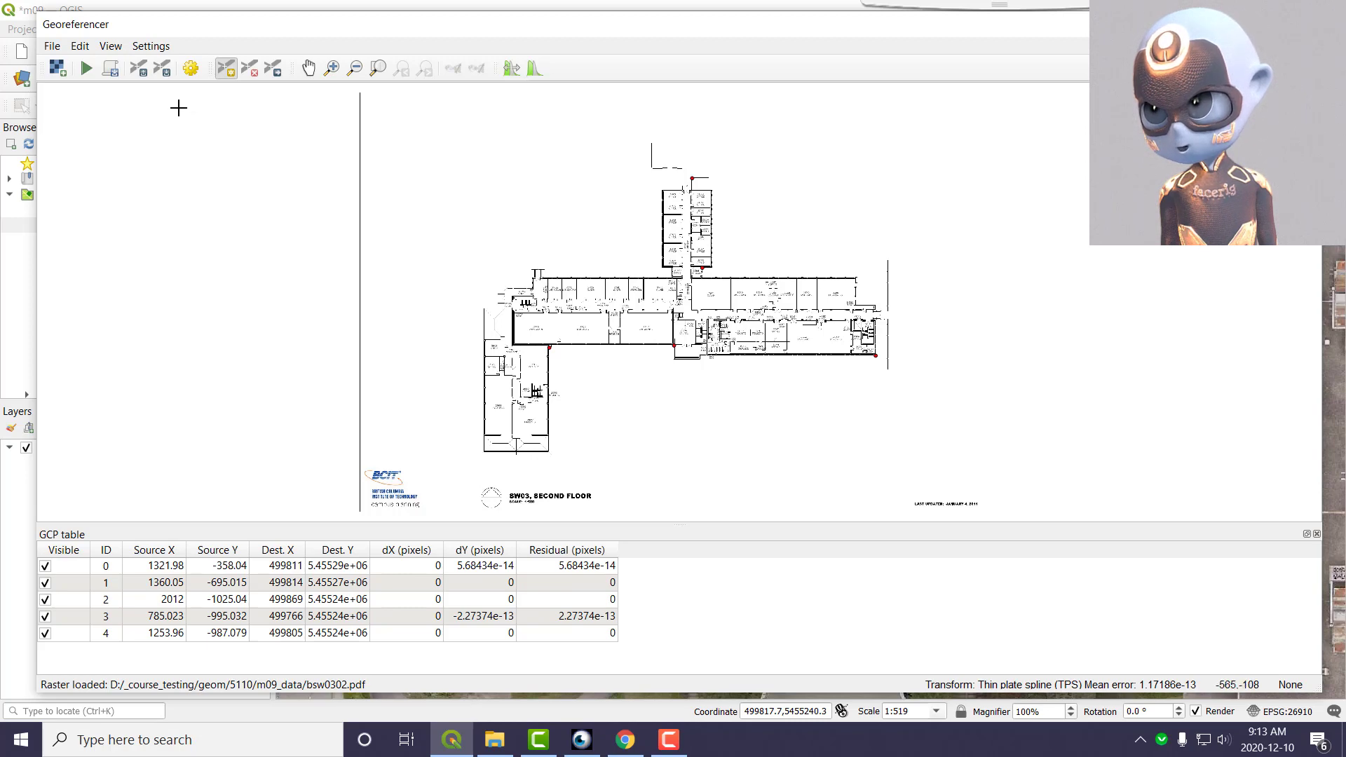
Delete the four control points at the north wing's upper end and lower corner, the southwest wing's corner and the central south wall
{"action": "left_click", "coordinate": [251, 73]}
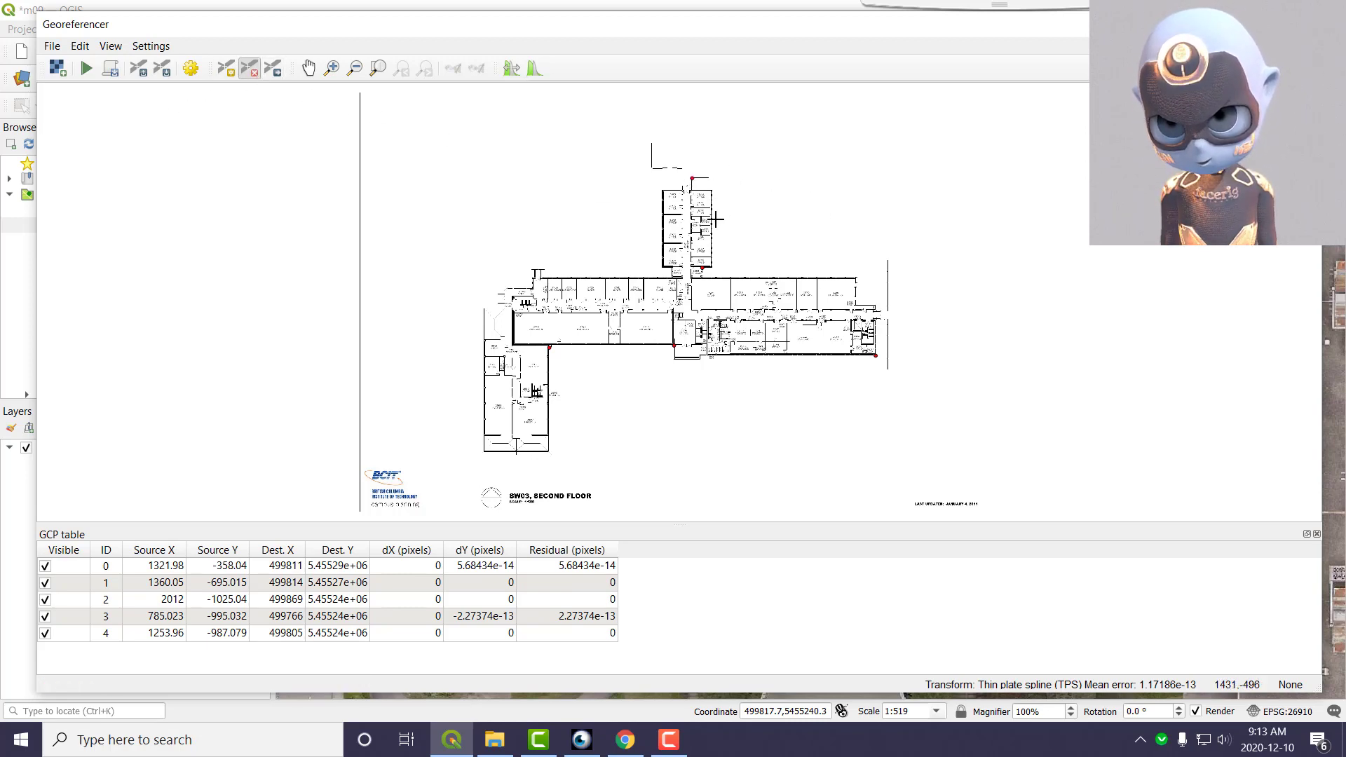
{"action": "scroll", "coordinate": [708, 226], "scroll_direction": "up", "scroll_amount": 1}
{"action": "scroll", "coordinate": [707, 256], "scroll_direction": "up", "scroll_amount": 1}
{"action": "scroll", "coordinate": [705, 260], "scroll_direction": "down", "scroll_amount": 1}
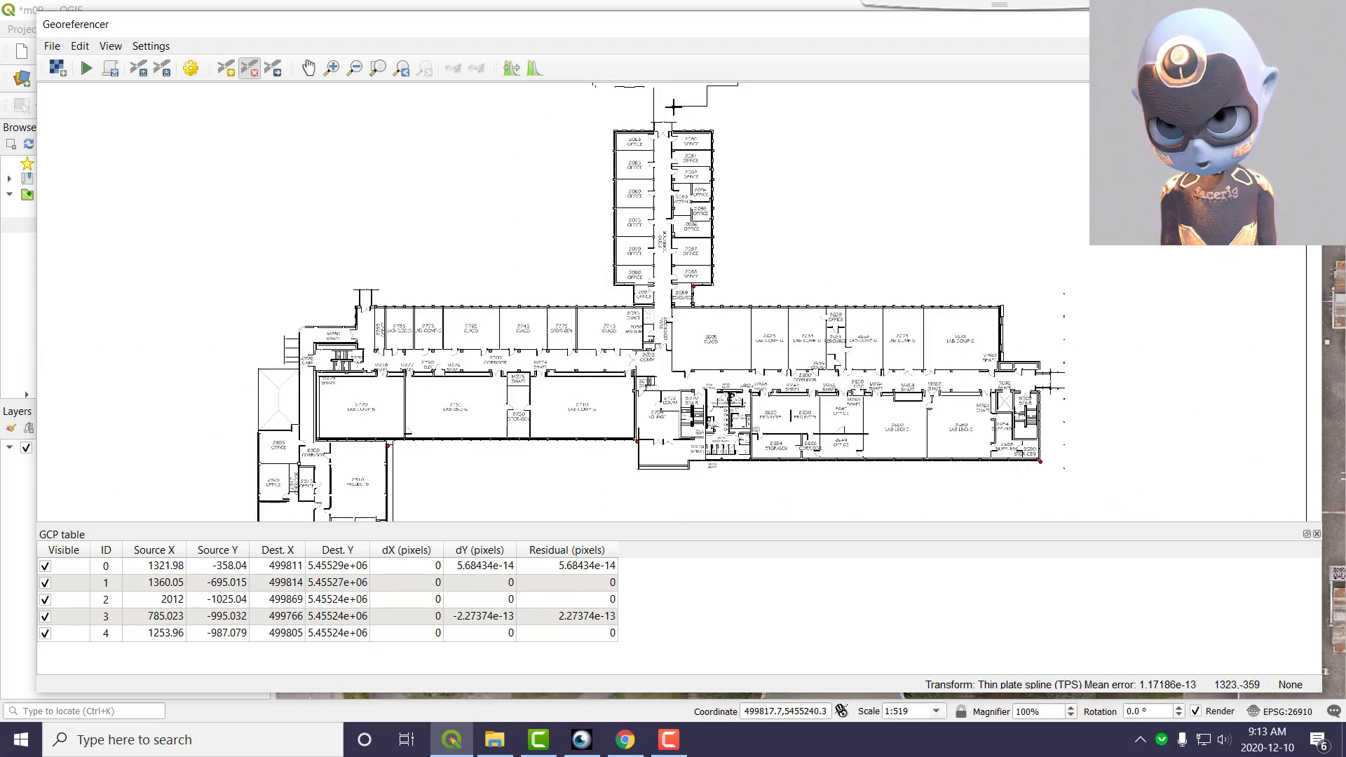
{"action": "left_click", "coordinate": [673, 106]}
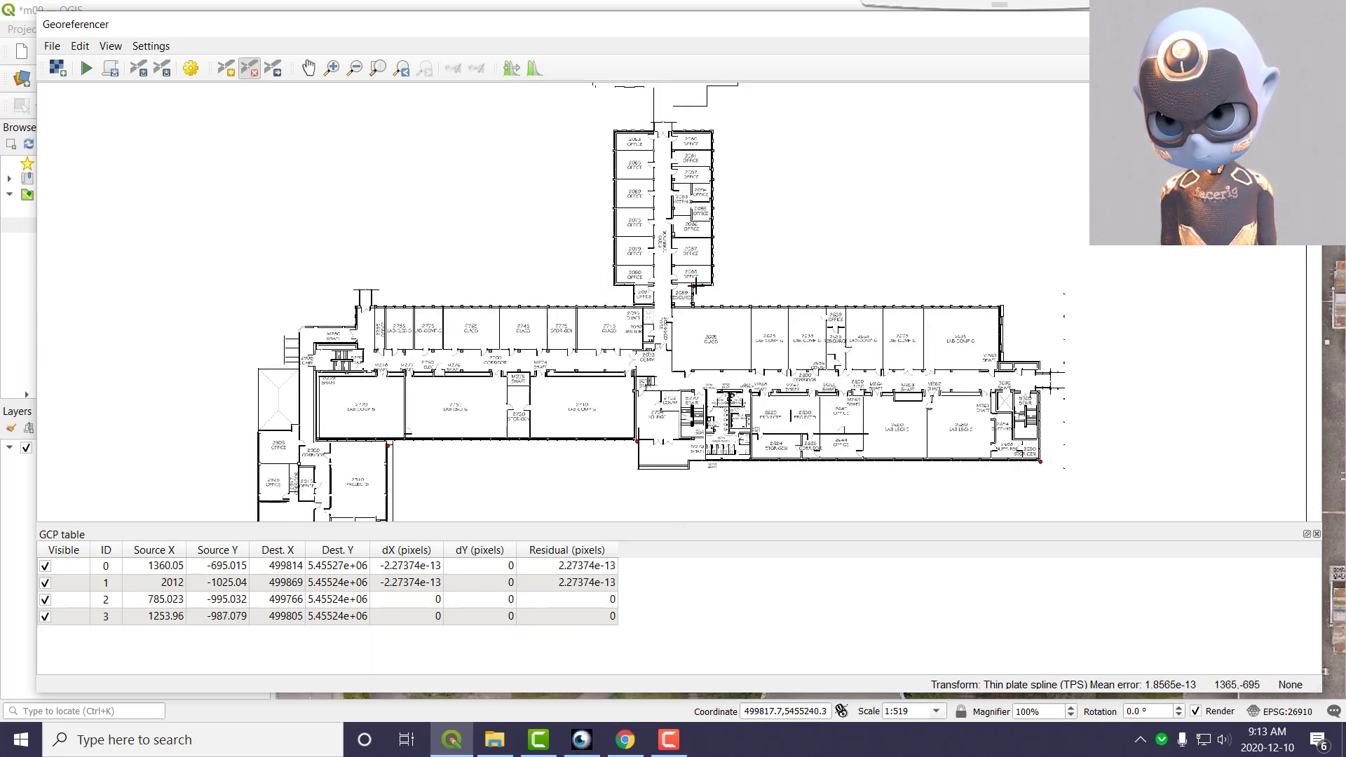
{"action": "left_click", "coordinate": [695, 287]}
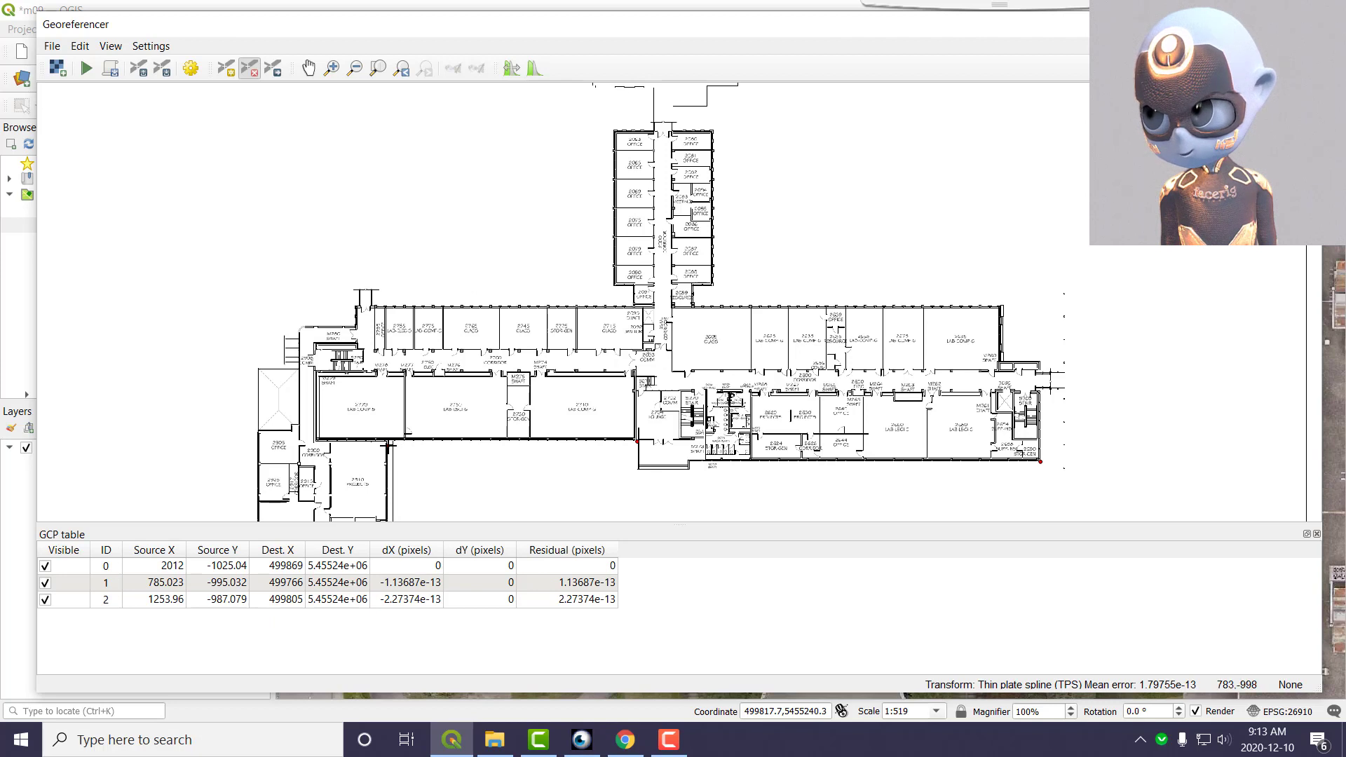
{"action": "left_click", "coordinate": [388, 446]}
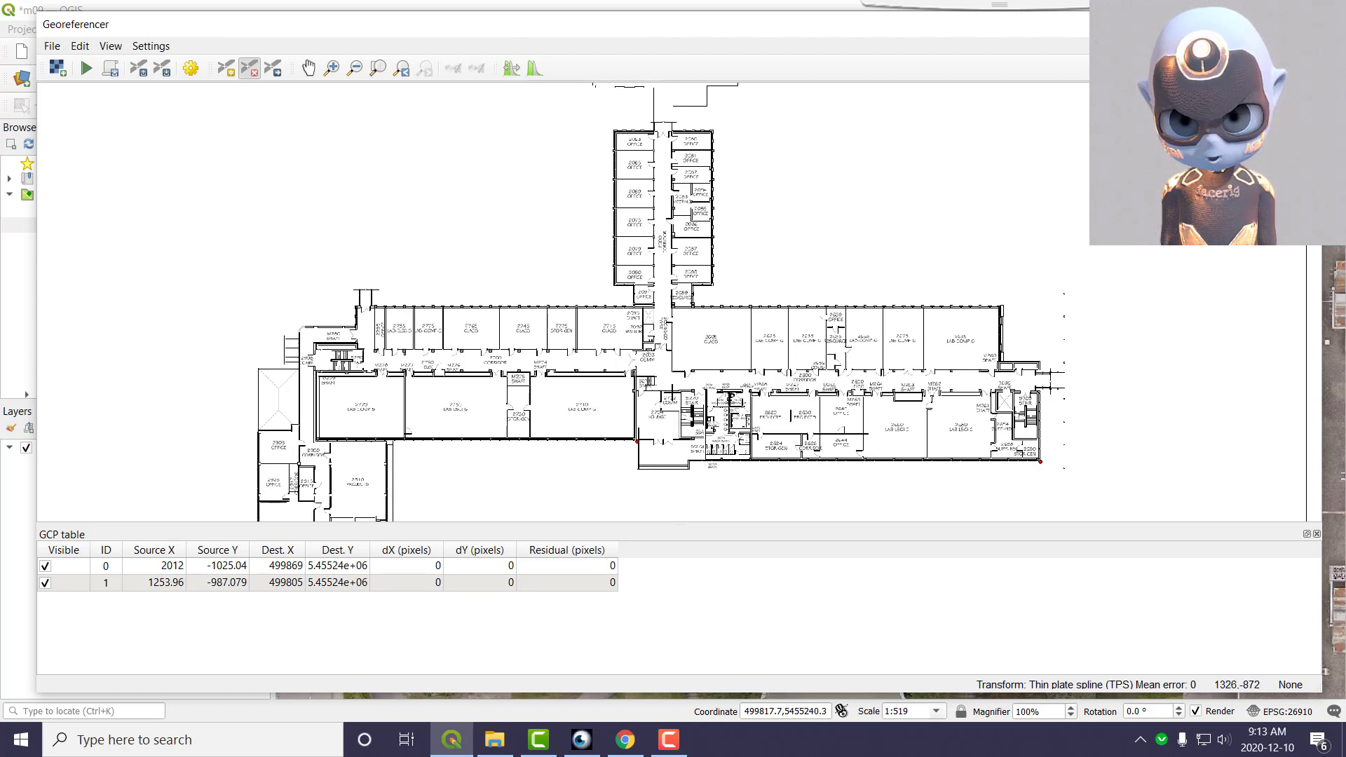
{"action": "left_click", "coordinate": [637, 442]}
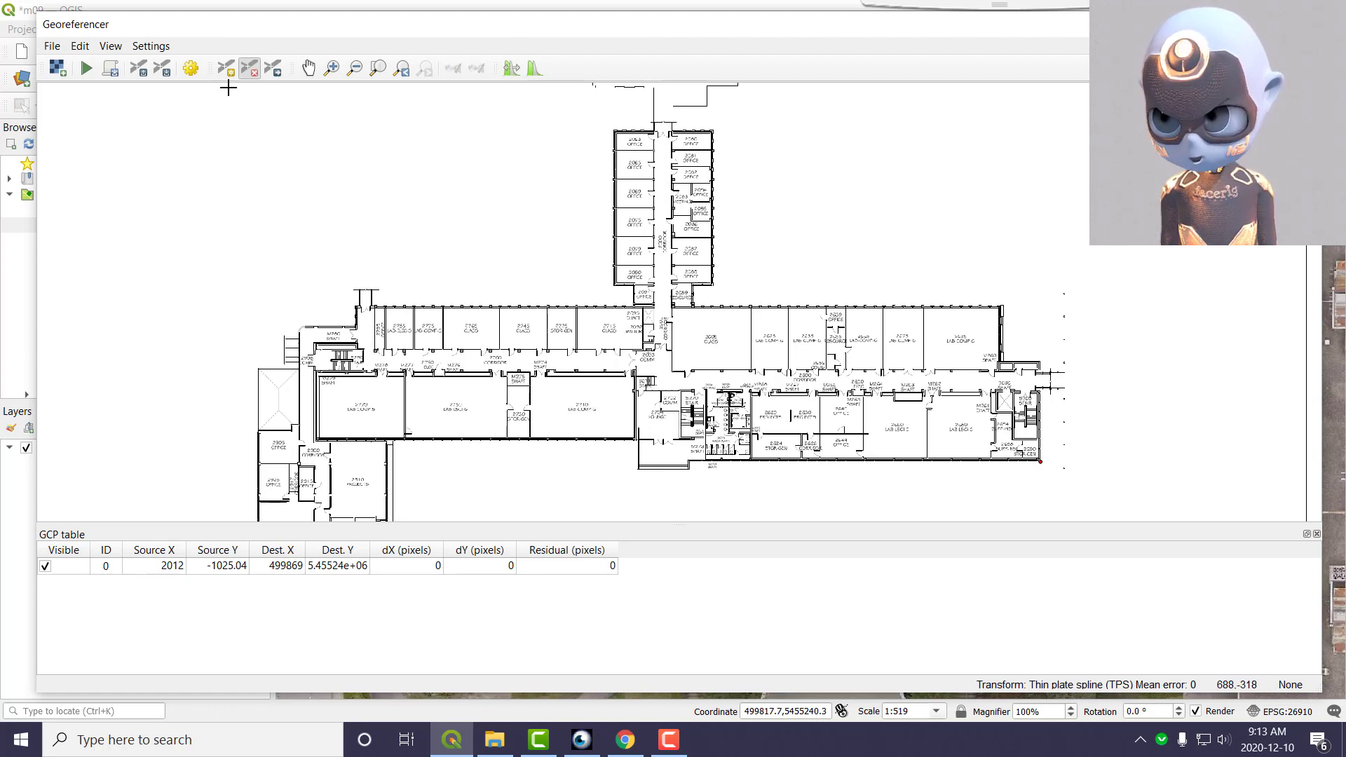
Delete the remaining control point at the southeast corner of the building's east wing
{"action": "left_click", "coordinate": [308, 68]}
{"action": "left_click_drag", "start_coordinate": [477, 519], "coordinate": [651, 330]}
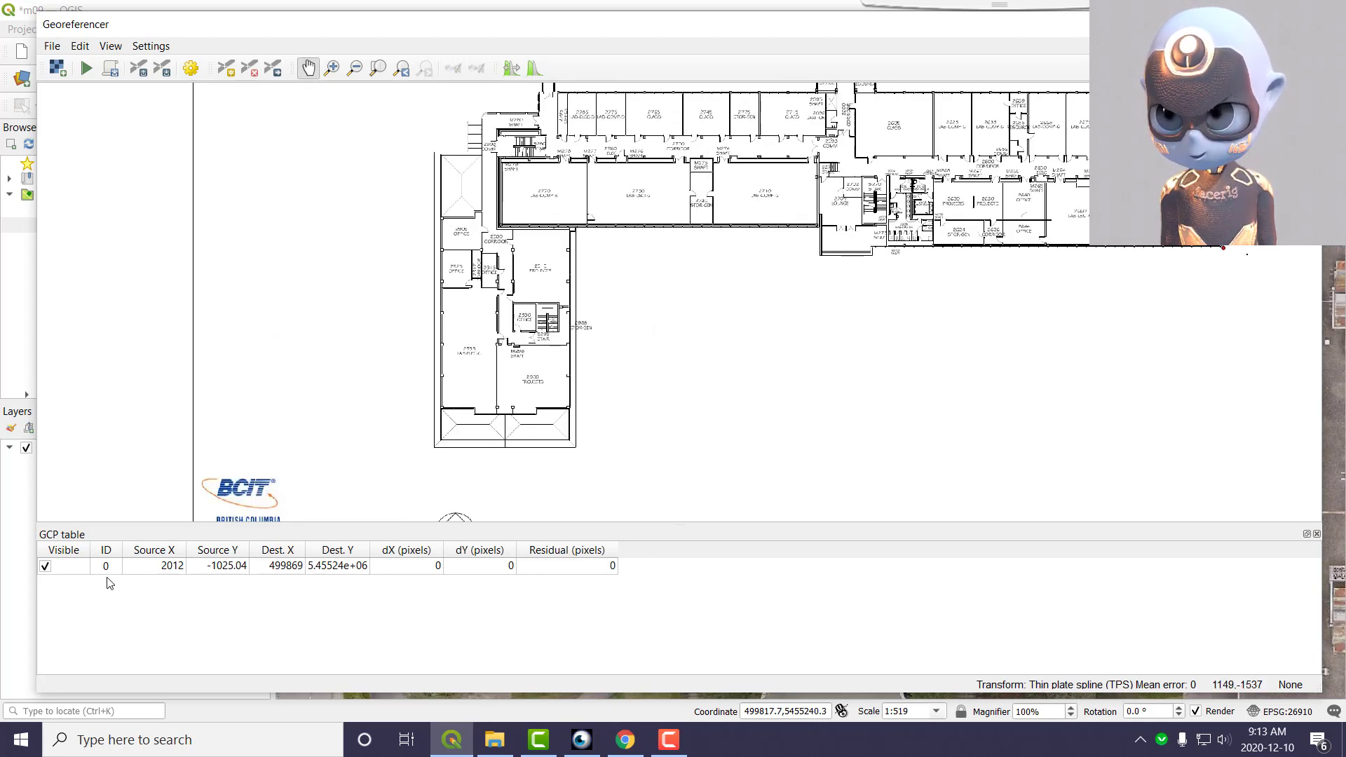
{"action": "left_click_drag", "start_coordinate": [938, 312], "coordinate": [799, 328]}
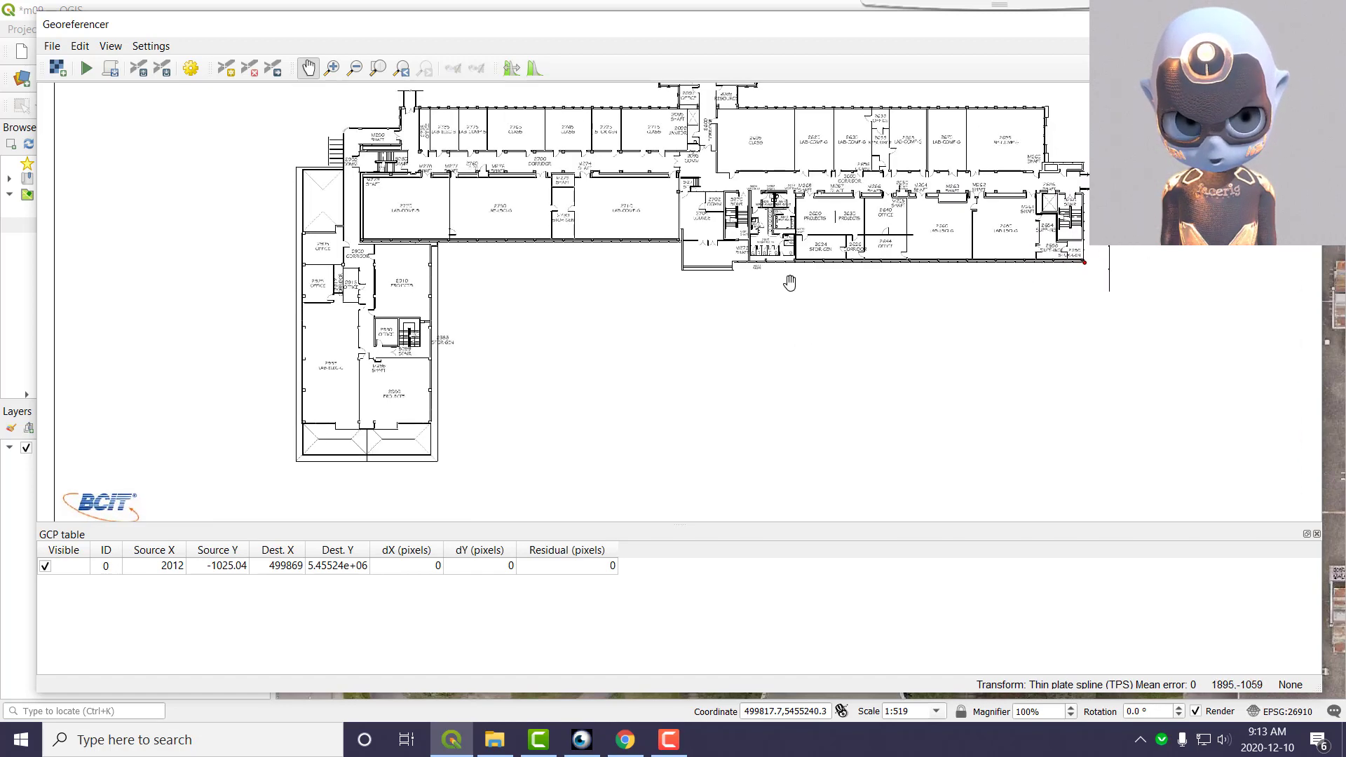
{"action": "left_click", "coordinate": [250, 71]}
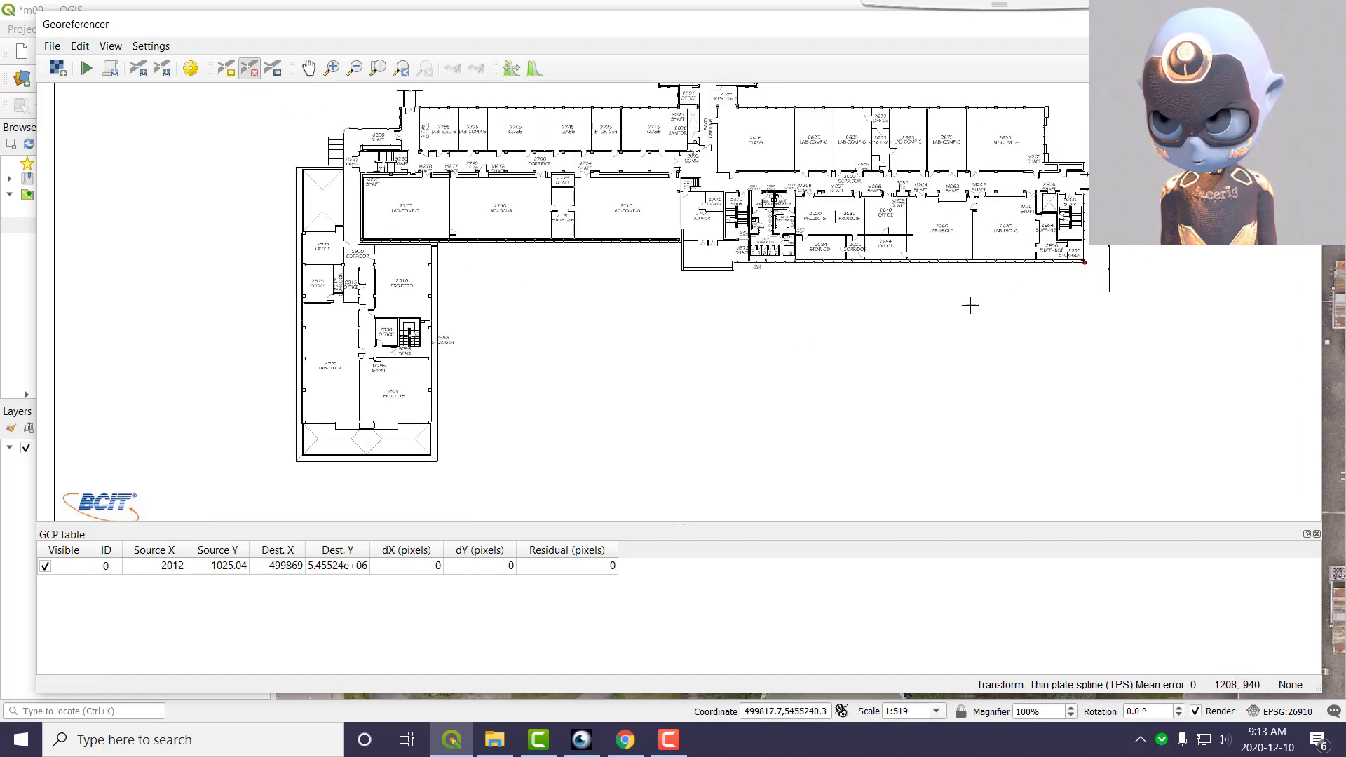
{"action": "left_click", "coordinate": [1086, 265]}
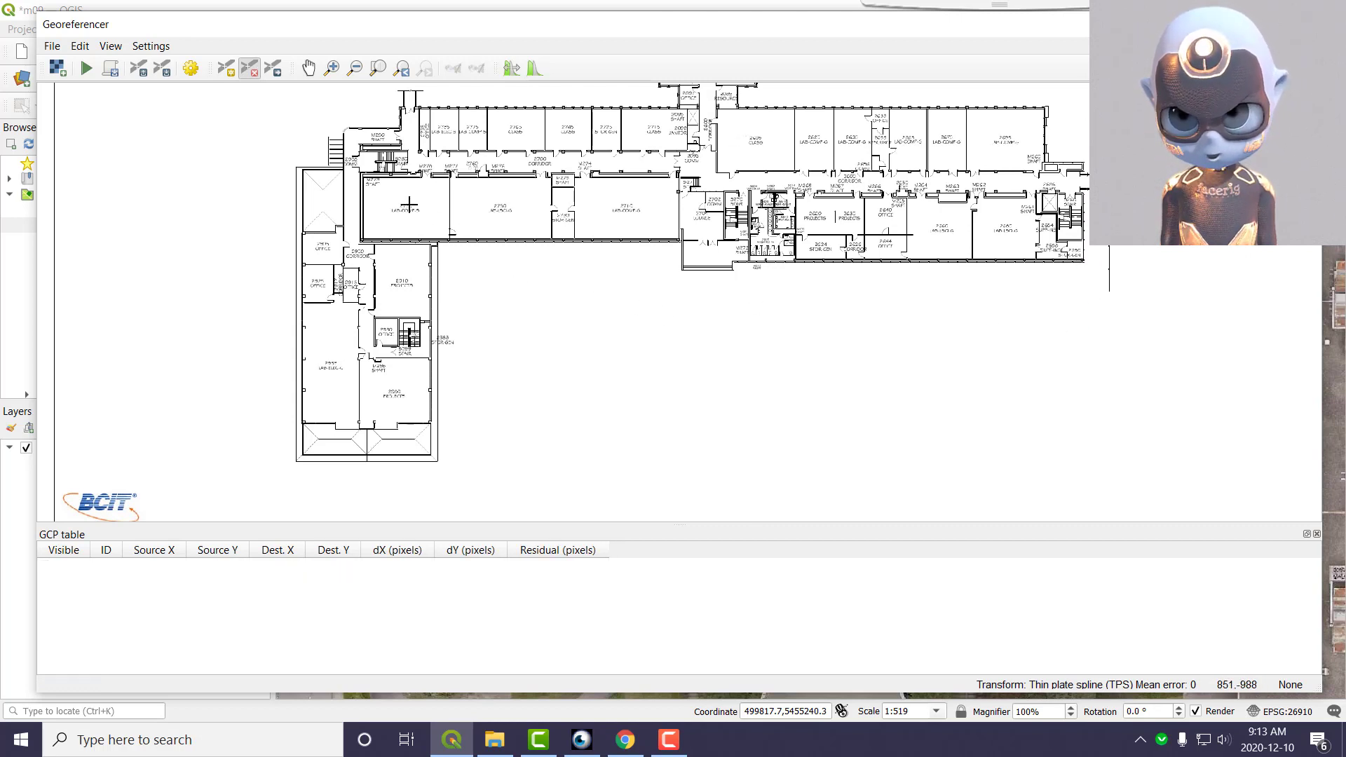
Look over the floor plan's north wing, main block and southwest wing for suitable control point locations
{"action": "left_click", "coordinate": [309, 68]}
{"action": "left_click_drag", "start_coordinate": [697, 150], "coordinate": [683, 425]}
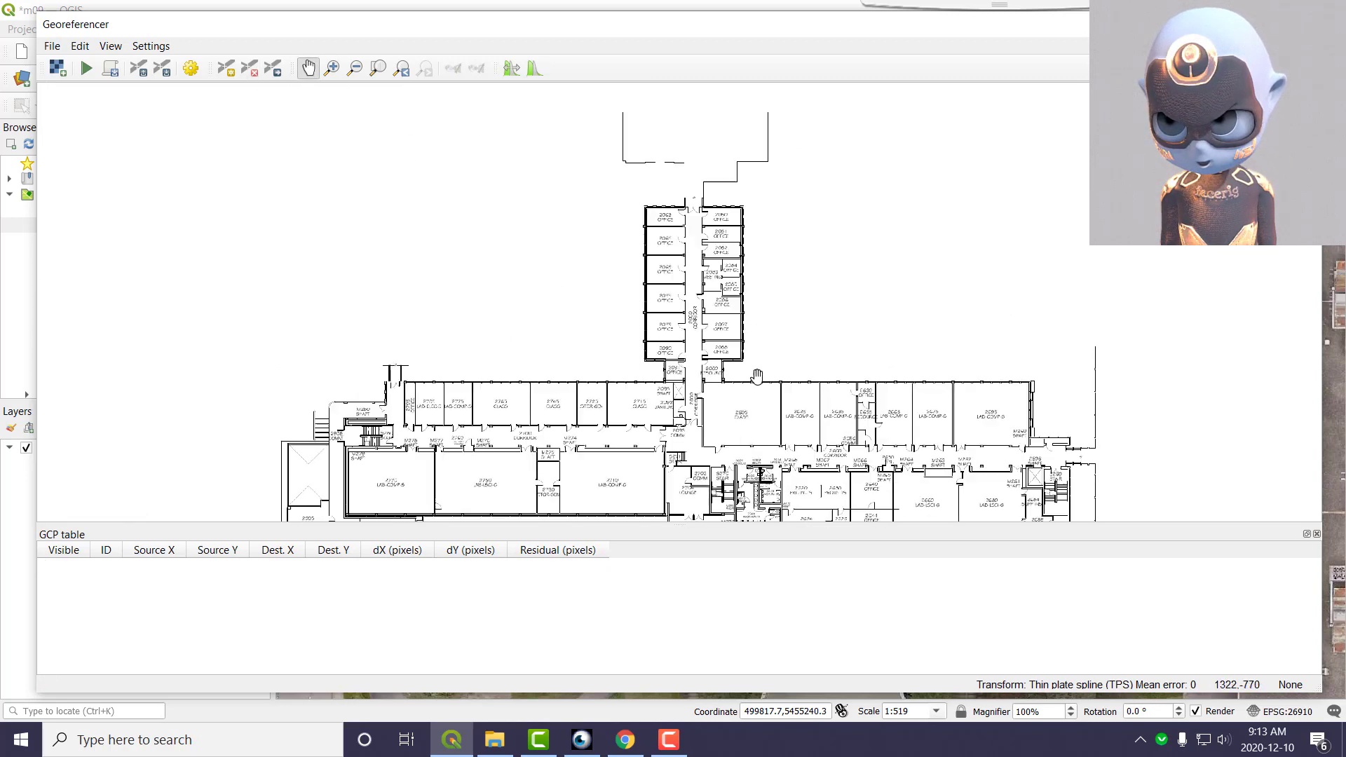
{"action": "left_click_drag", "start_coordinate": [572, 163], "coordinate": [523, 133]}
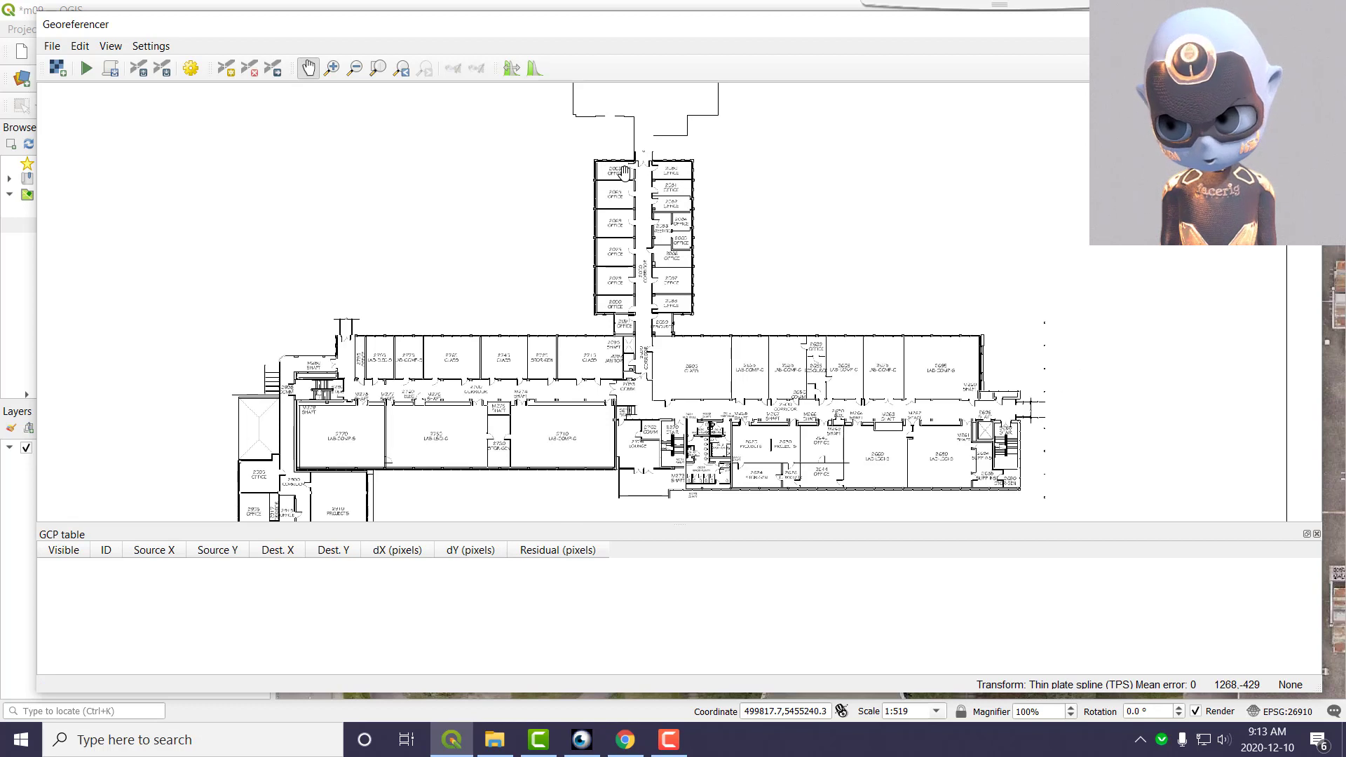
{"action": "left_click_drag", "start_coordinate": [926, 255], "coordinate": [965, 124]}
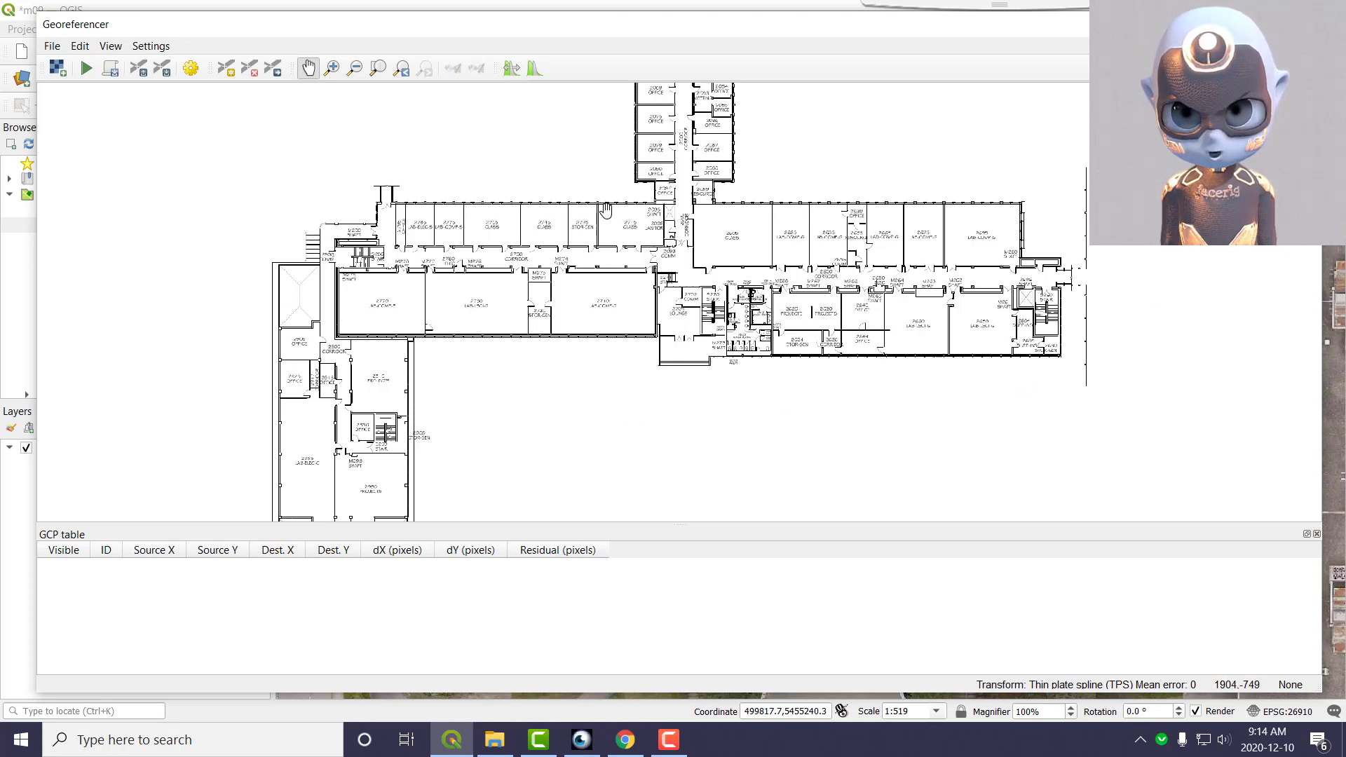
{"action": "left_click_drag", "start_coordinate": [899, 152], "coordinate": [913, 316]}
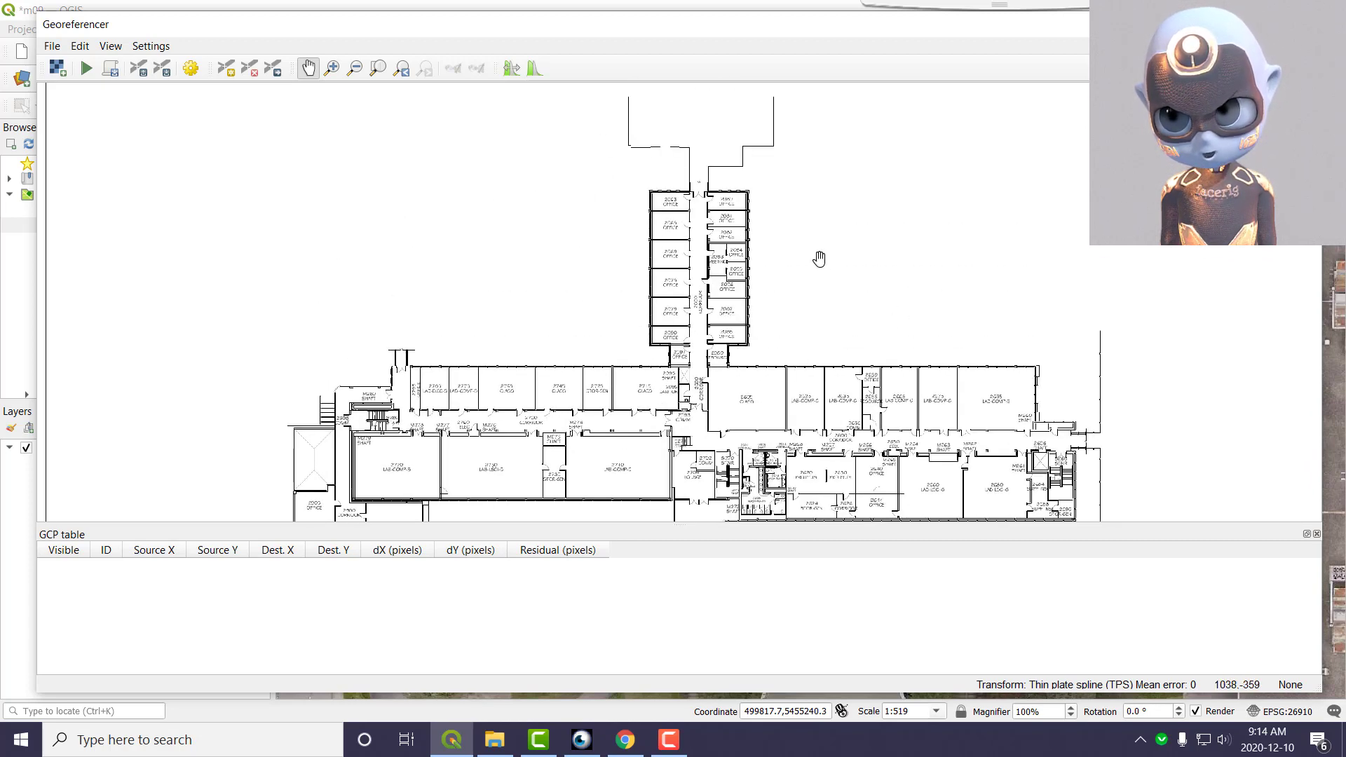
{"action": "left_click_drag", "start_coordinate": [848, 314], "coordinate": [862, 126]}
{"action": "left_click_drag", "start_coordinate": [712, 445], "coordinate": [685, 436]}
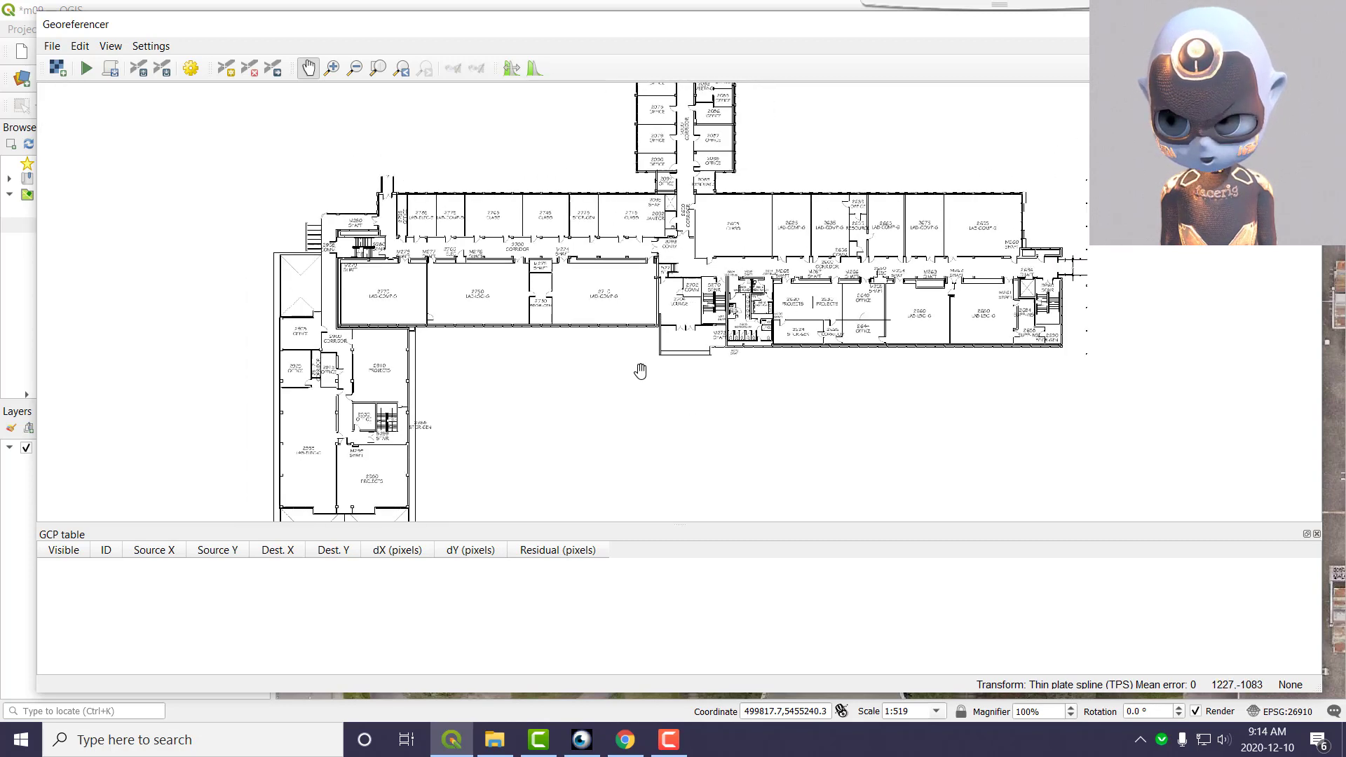
Choose Thin Plate Spline as the transformation type and Nearest neighbour as the resampling method in the transformation settings
{"action": "left_click_drag", "start_coordinate": [728, 33], "coordinate": [955, 42]}
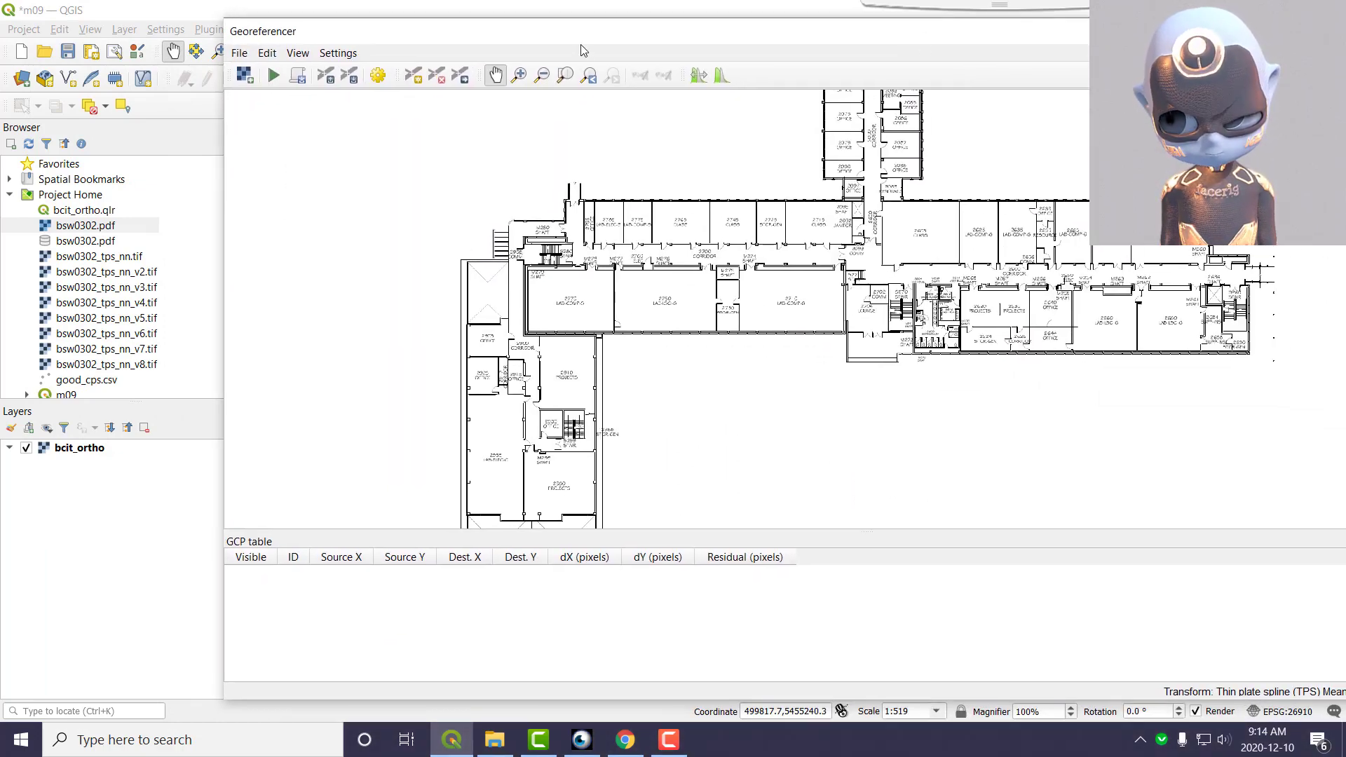
{"action": "left_click_drag", "start_coordinate": [608, 31], "coordinate": [425, 78]}
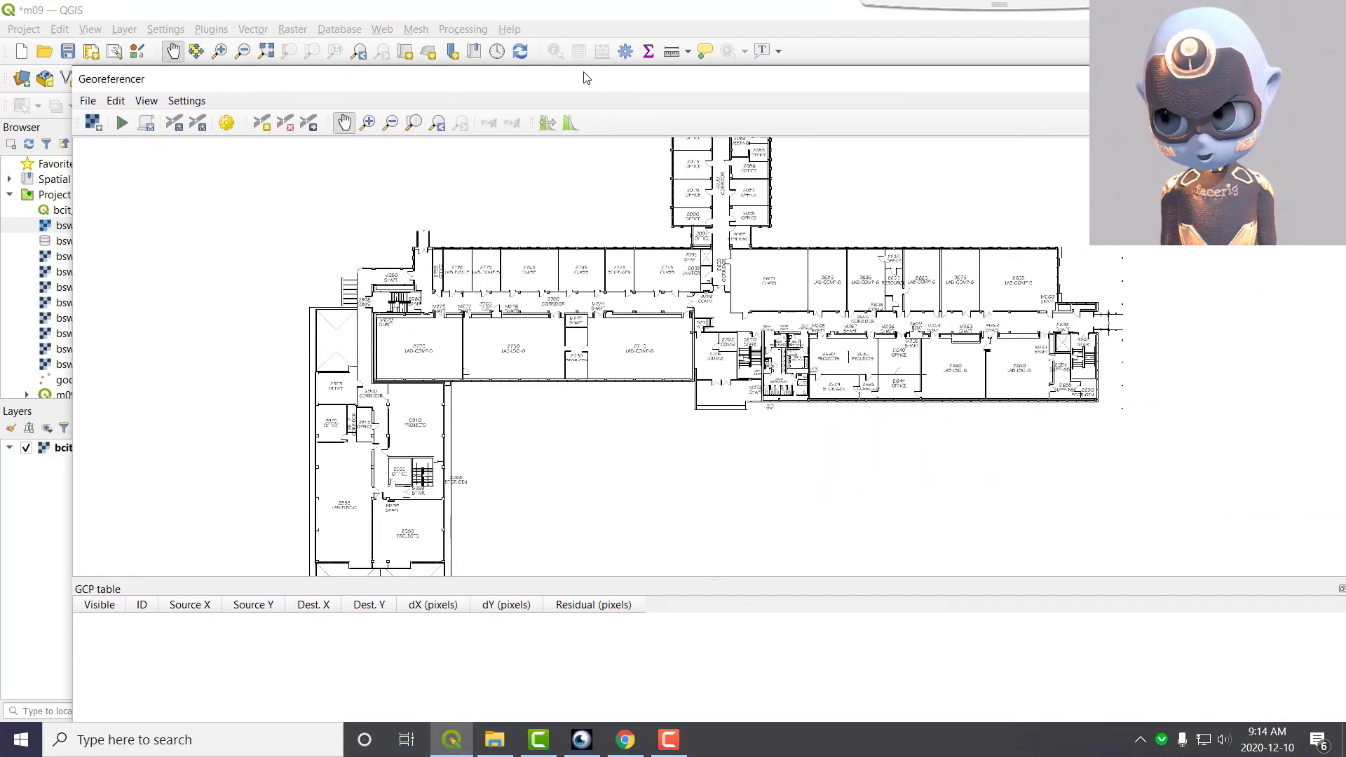
{"action": "left_click", "coordinate": [186, 104]}
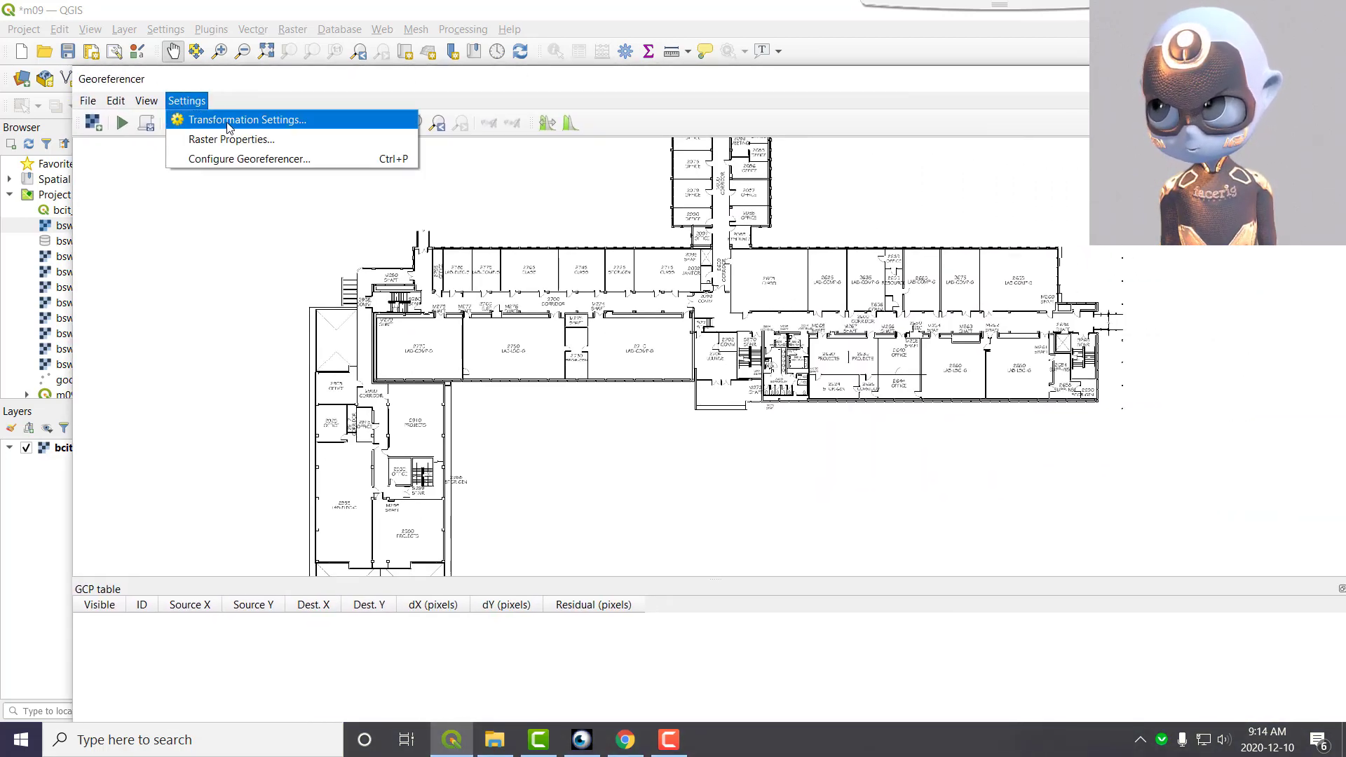
{"action": "left_click", "coordinate": [219, 122]}
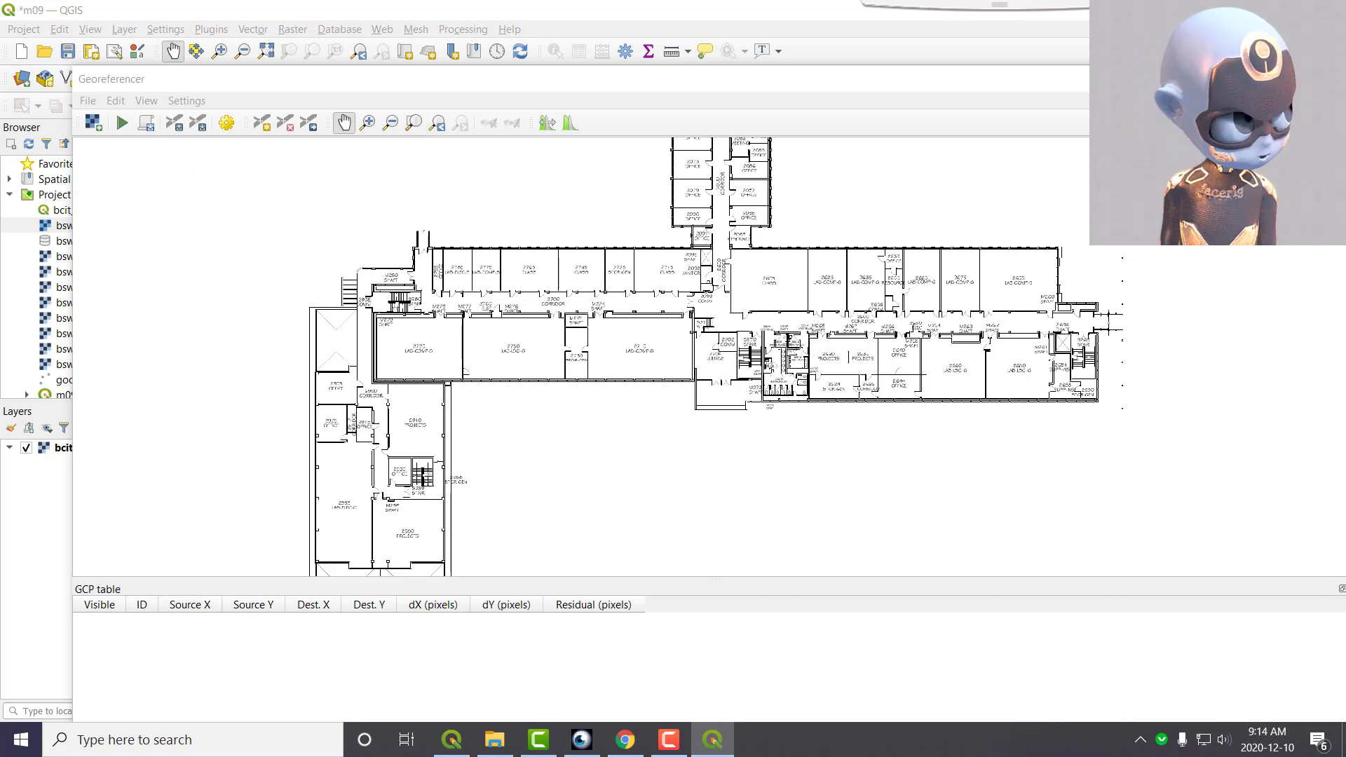
{"action": "left_click_drag", "start_coordinate": [610, 187], "coordinate": [512, 161]}
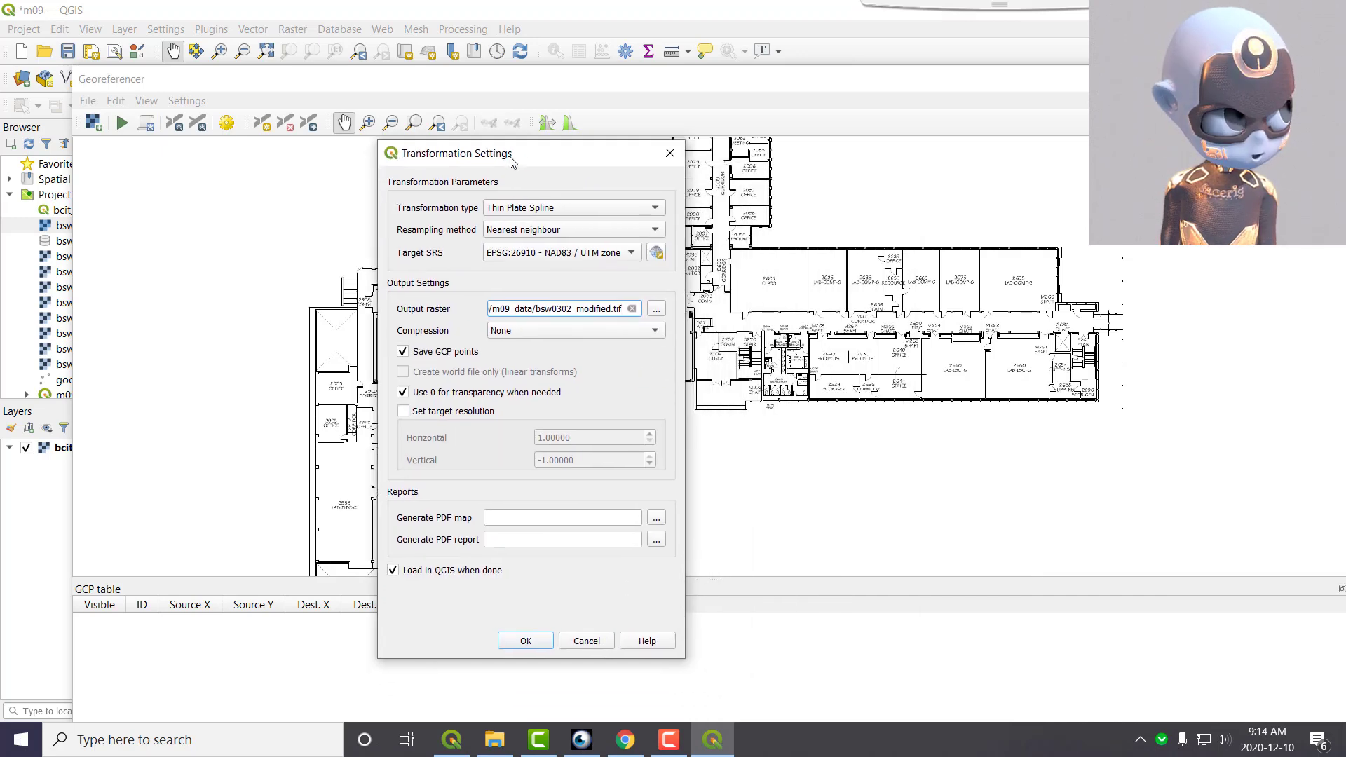
{"action": "left_click", "coordinate": [660, 208]}
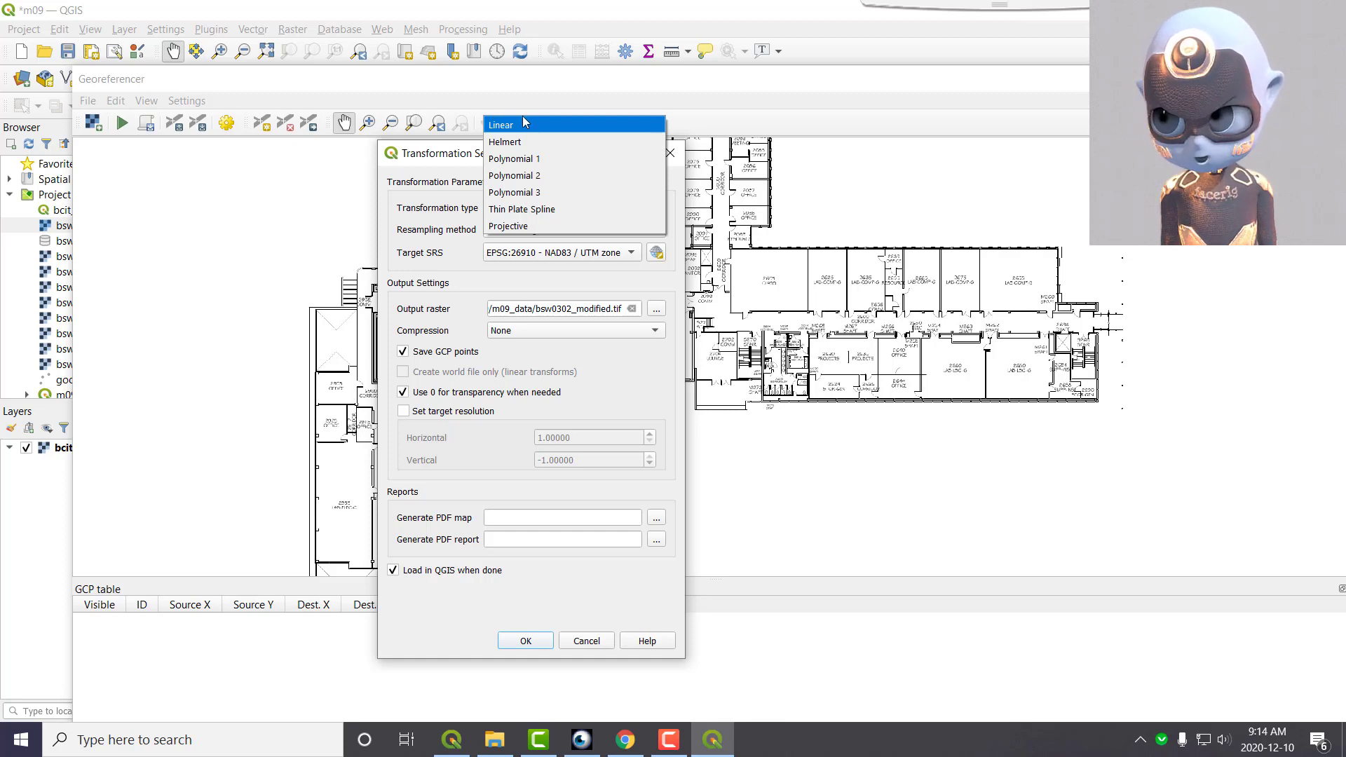
{"action": "left_click", "coordinate": [567, 211]}
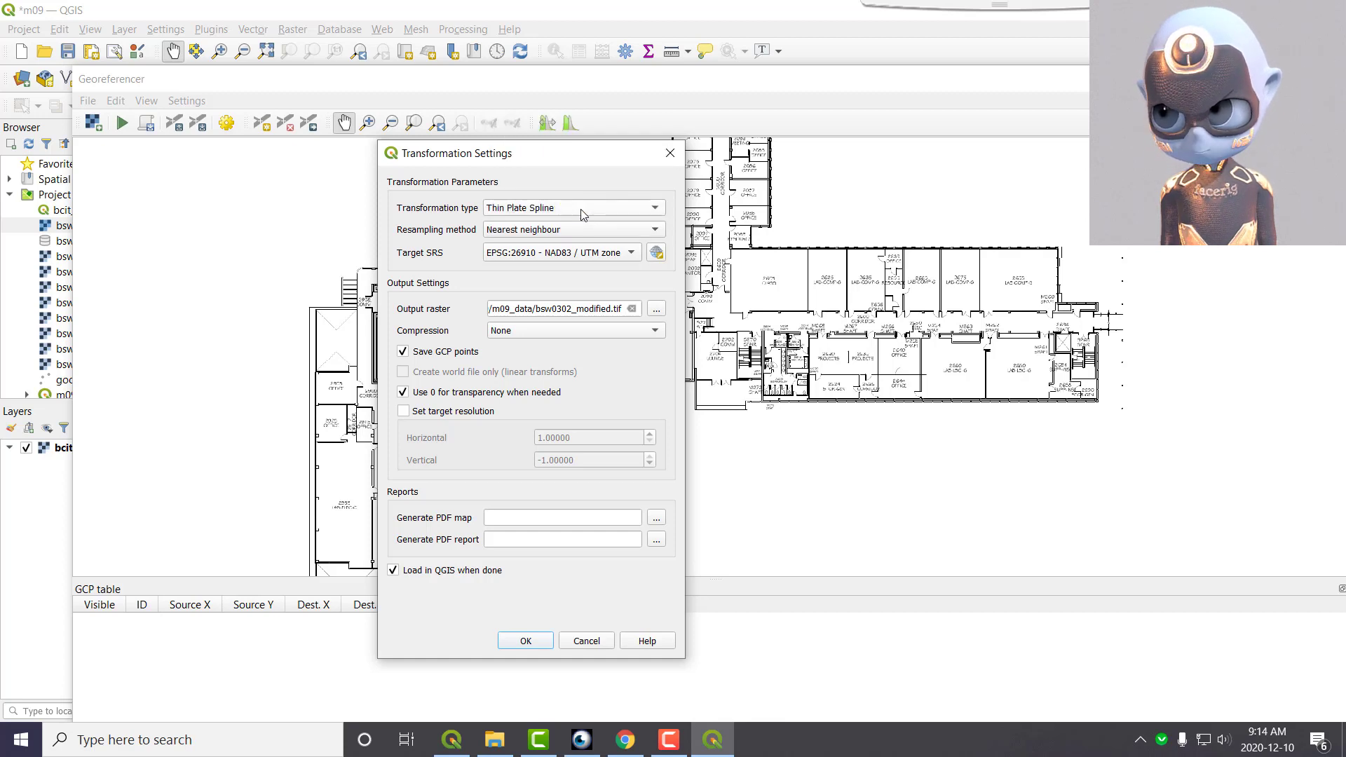
{"action": "left_click", "coordinate": [545, 232]}
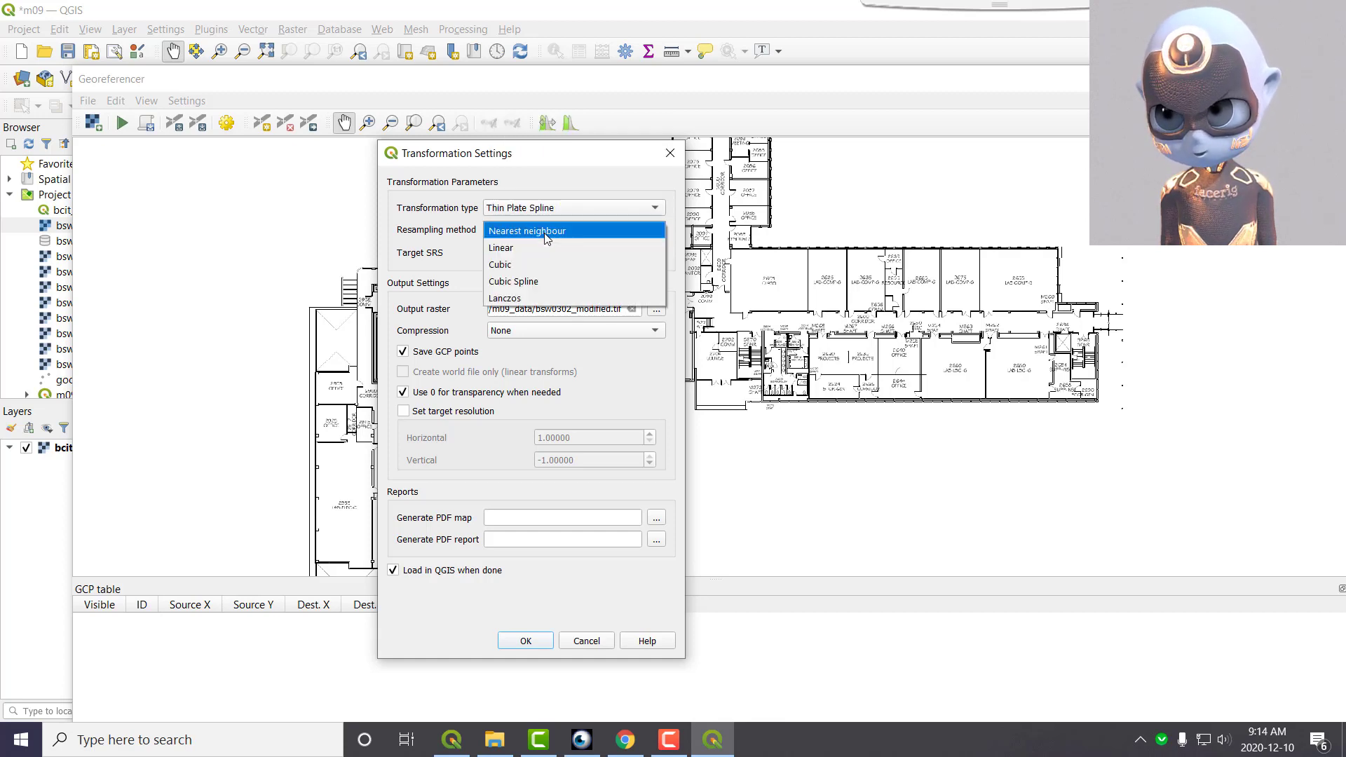
{"action": "left_click", "coordinate": [547, 233]}
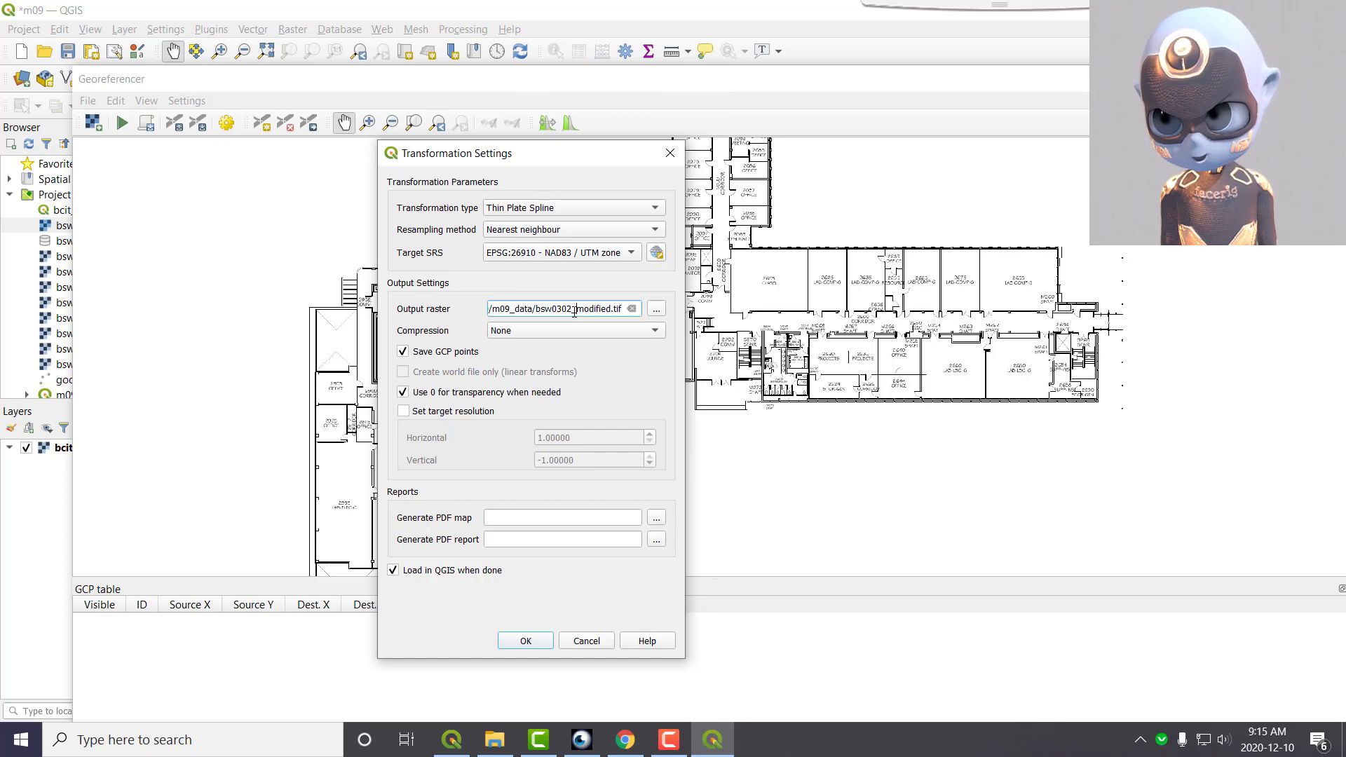
Rename the output raster to bsw0302_demo_tps_nn_v1 and accept the transformation settings
{"action": "left_click_drag", "start_coordinate": [579, 309], "coordinate": [607, 309]}
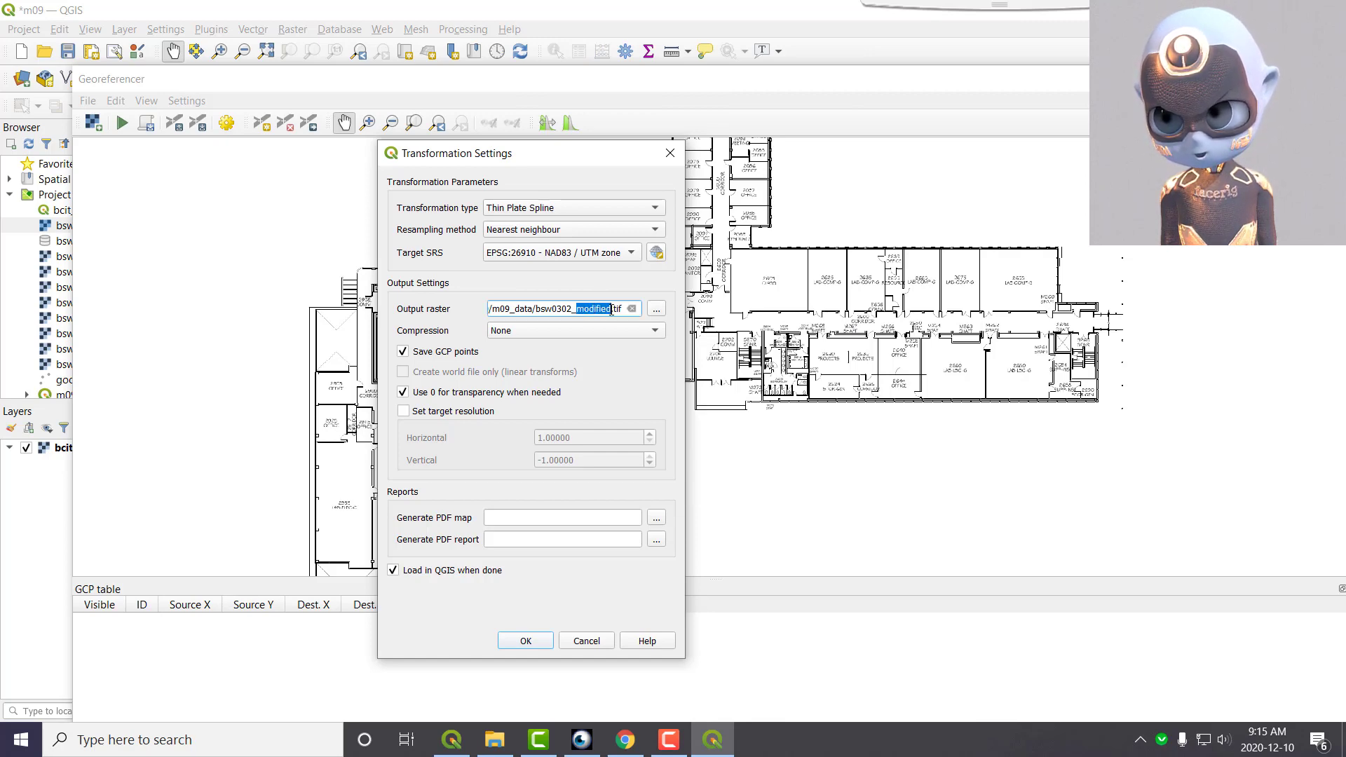
{"action": "type", "text": "demo"}
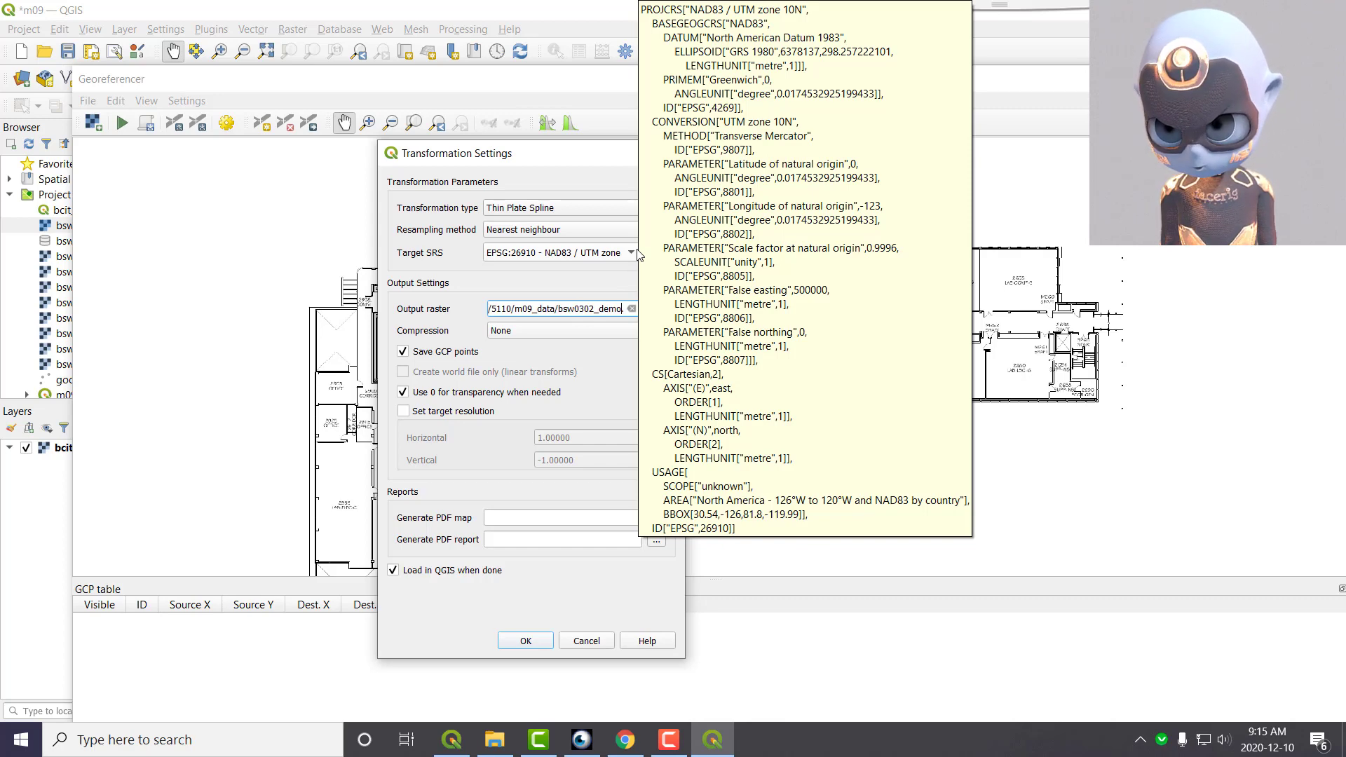
{"action": "type", "text": "_v1"}
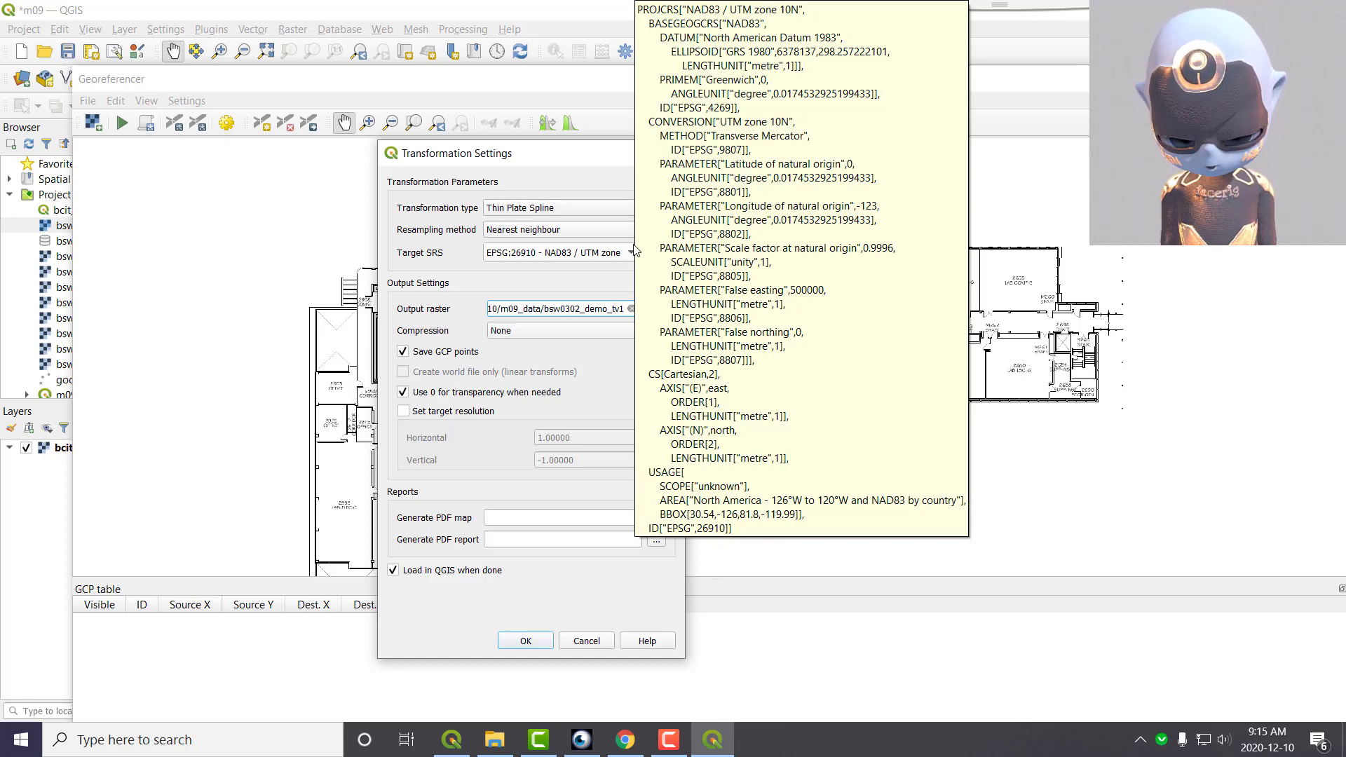
{"action": "type", "text": "s"}
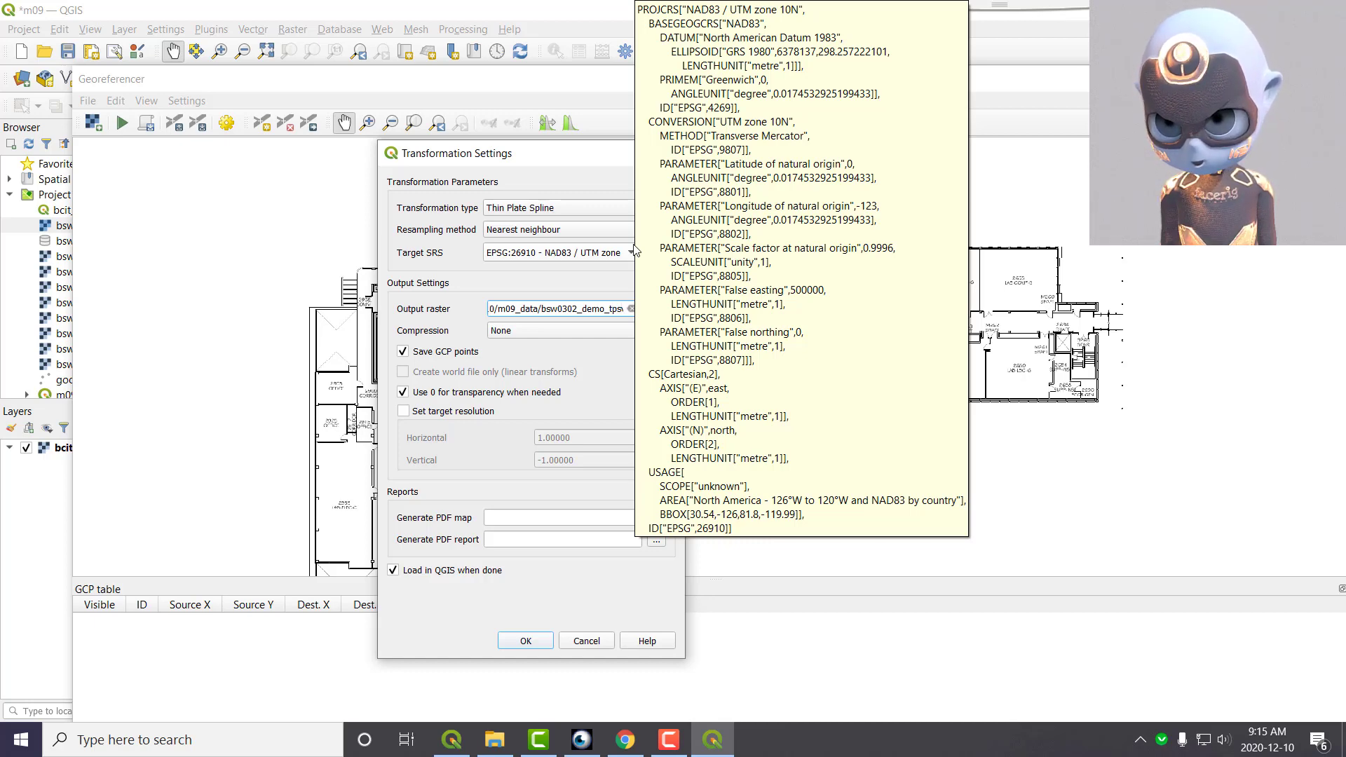
{"action": "type", "text": "_nn"}
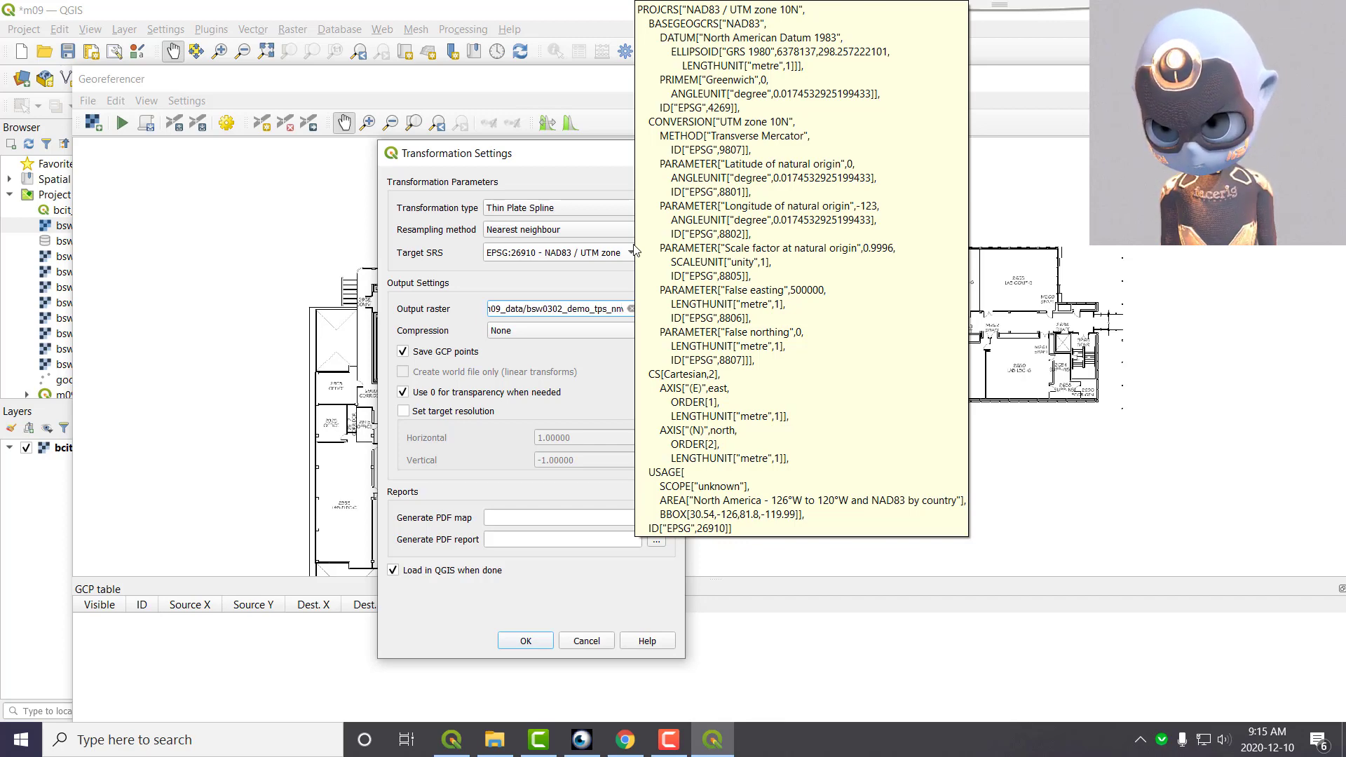
{"action": "type", "text": "_"}
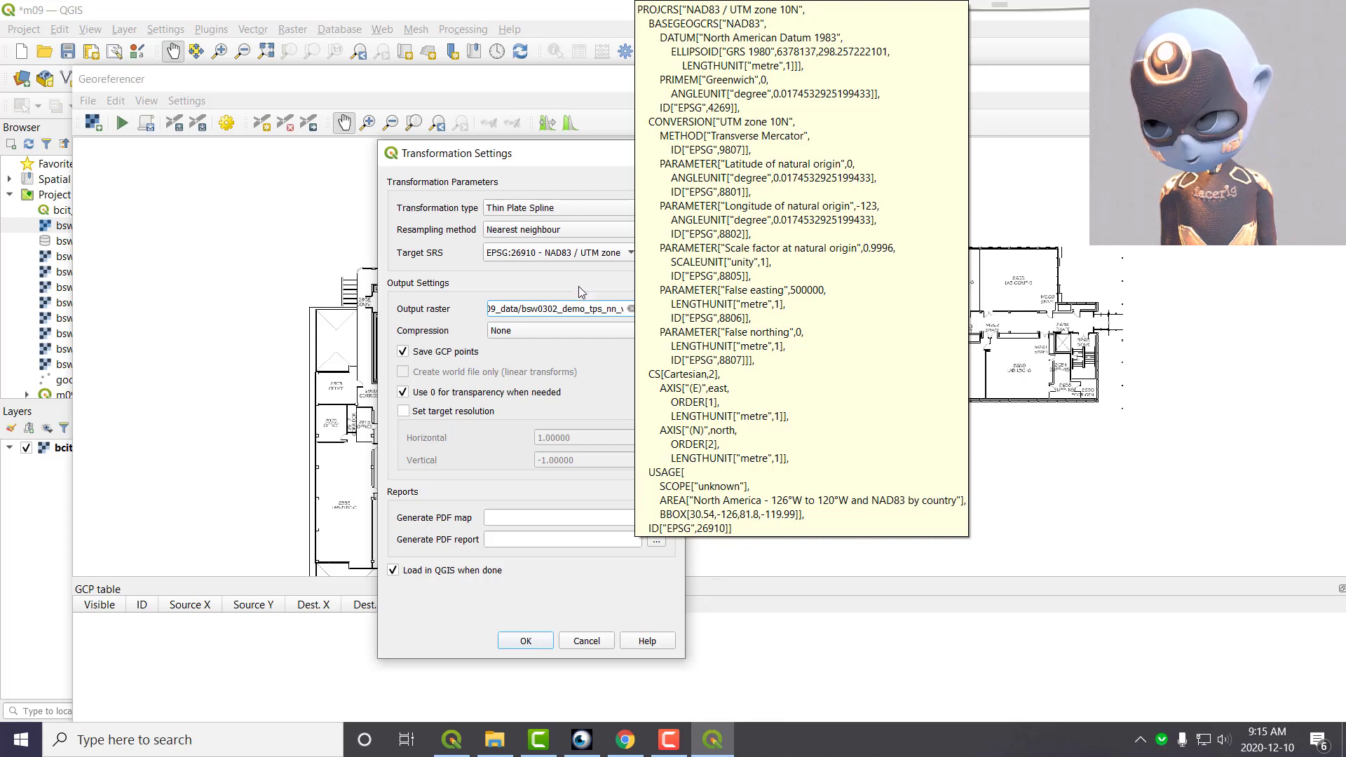
{"action": "left_click_drag", "start_coordinate": [601, 153], "coordinate": [771, 111]}
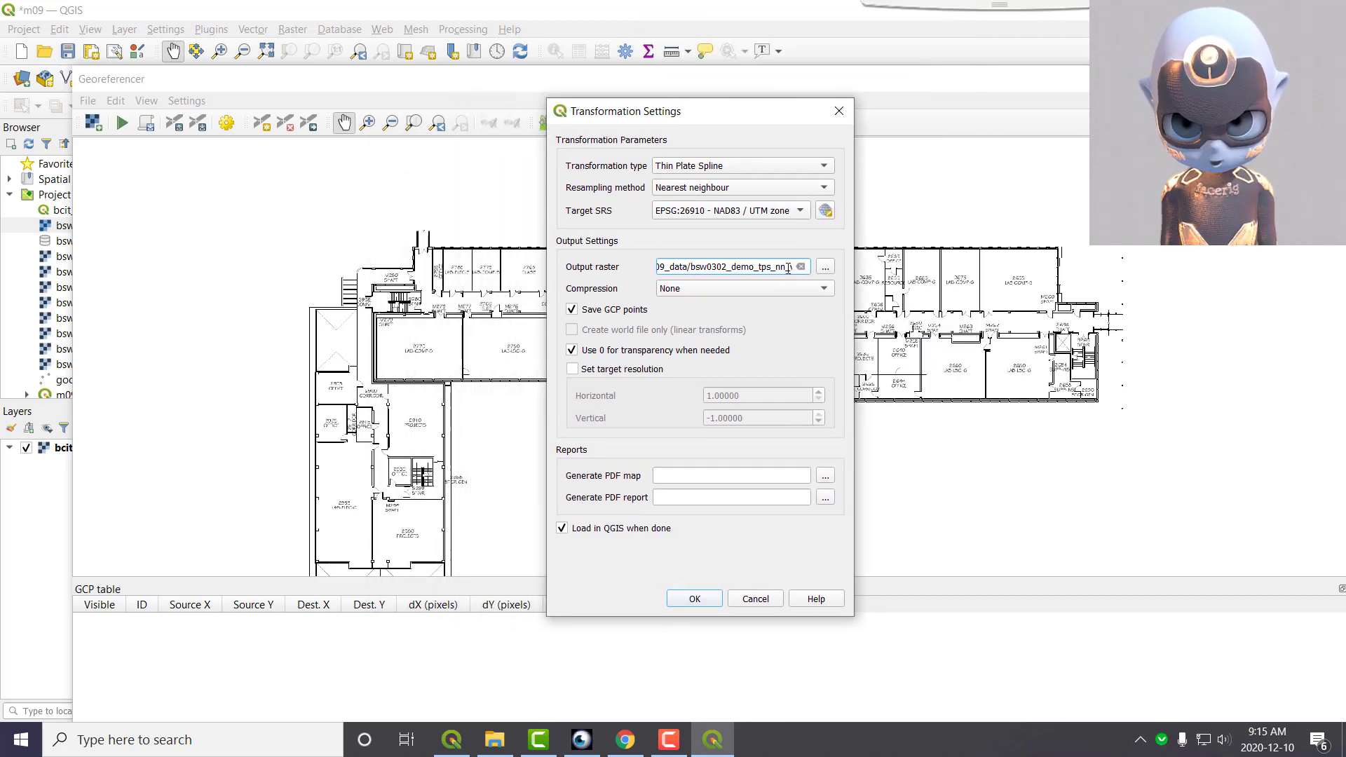
{"action": "left_click_drag", "start_coordinate": [788, 268], "coordinate": [659, 268]}
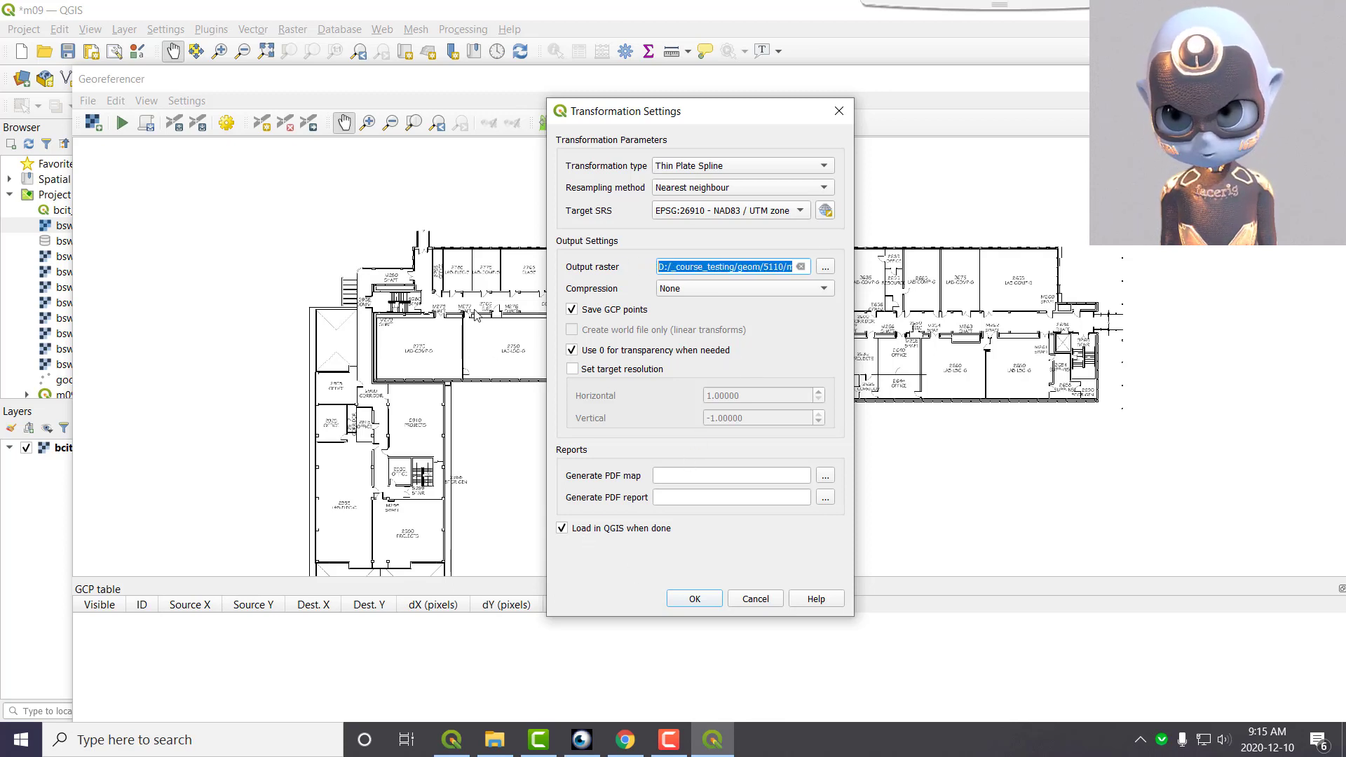
{"action": "left_click", "coordinate": [702, 598]}
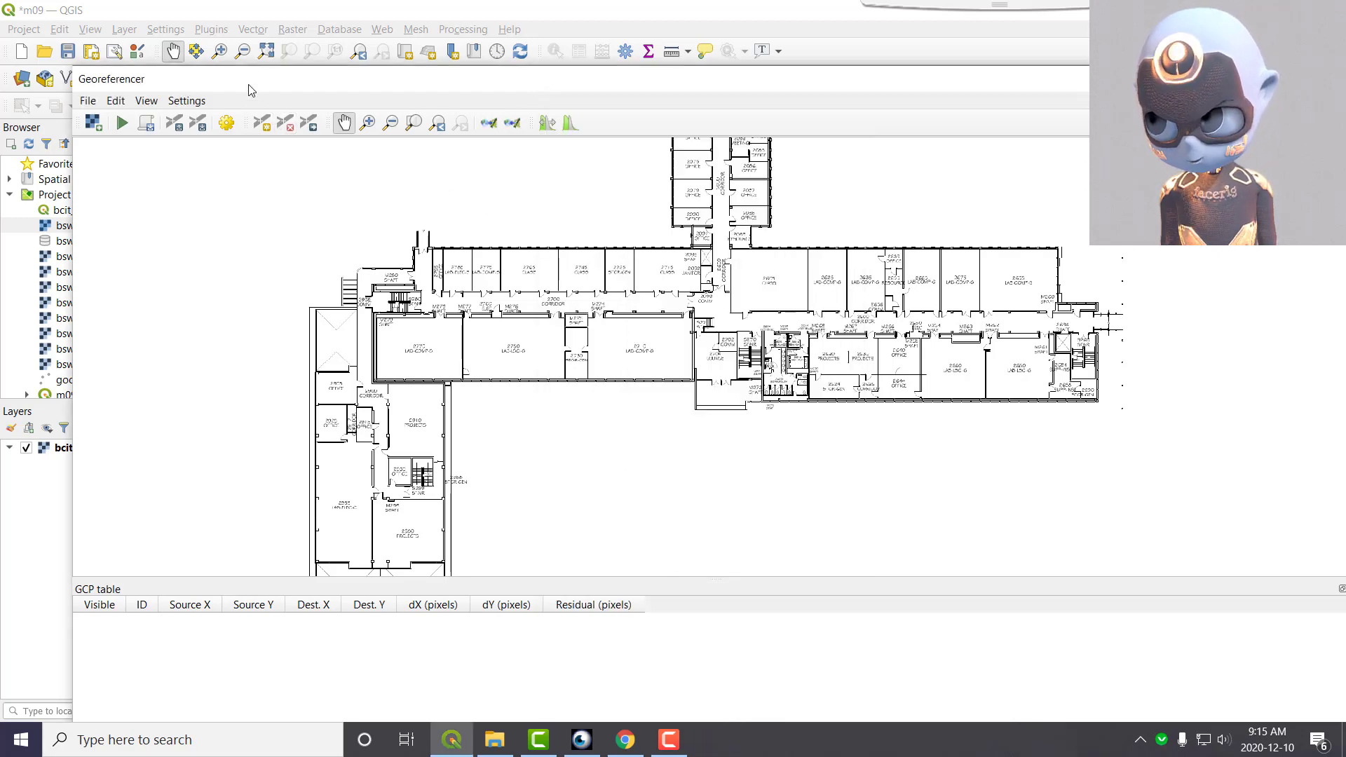
Move the Georeferencer aside, go to the CP-01-NW spatial bookmark and examine the first column along the roof's north edge on the orthophoto
{"action": "left_click_drag", "start_coordinate": [249, 84], "coordinate": [1345, 66]}
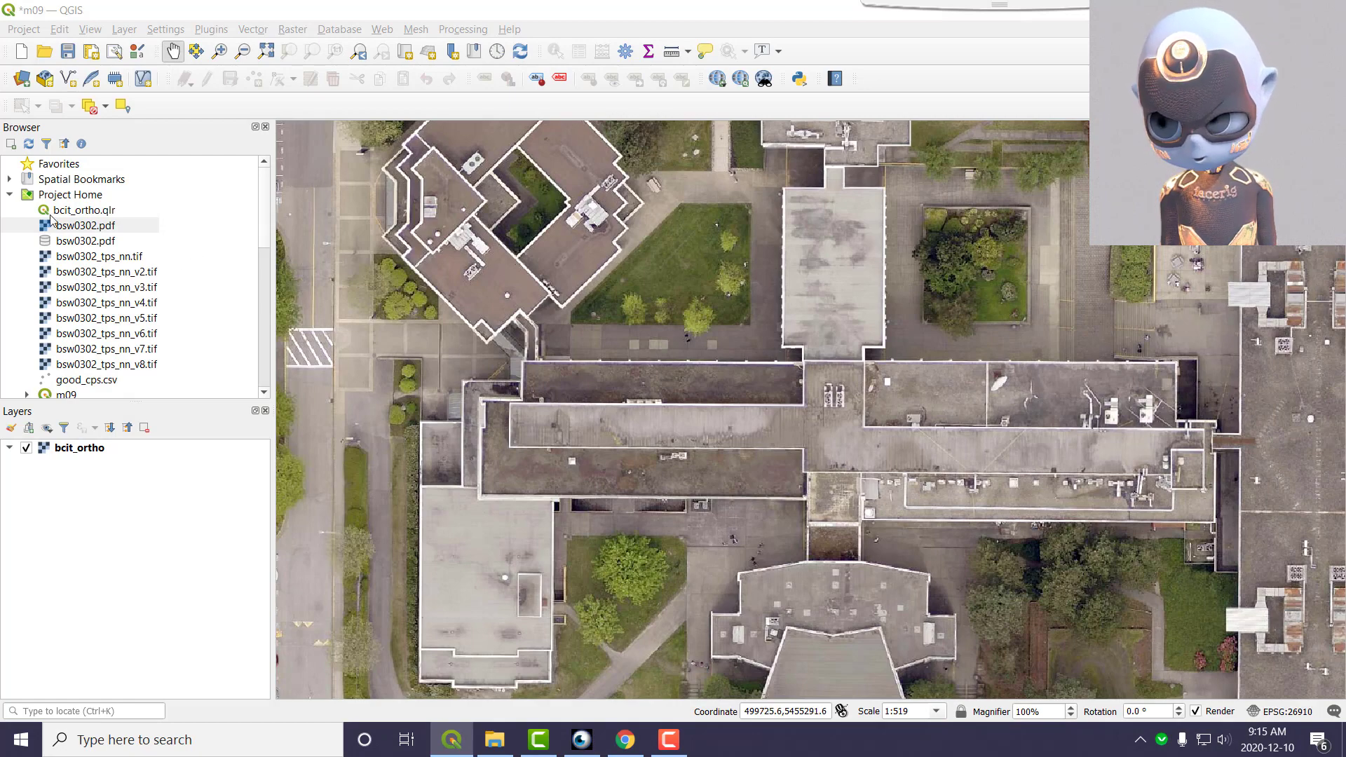
{"action": "left_click", "coordinate": [10, 194]}
{"action": "left_click", "coordinate": [10, 180]}
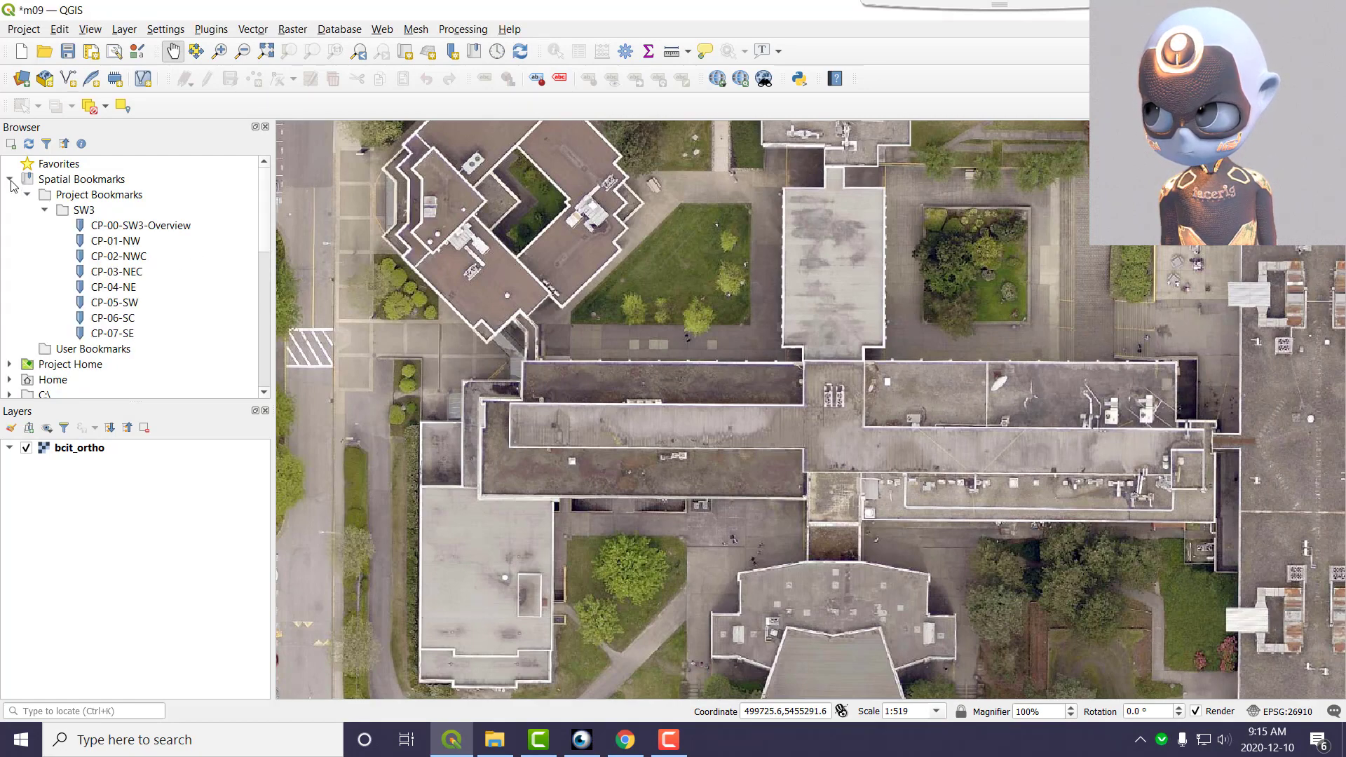
{"action": "double_click", "coordinate": [121, 242]}
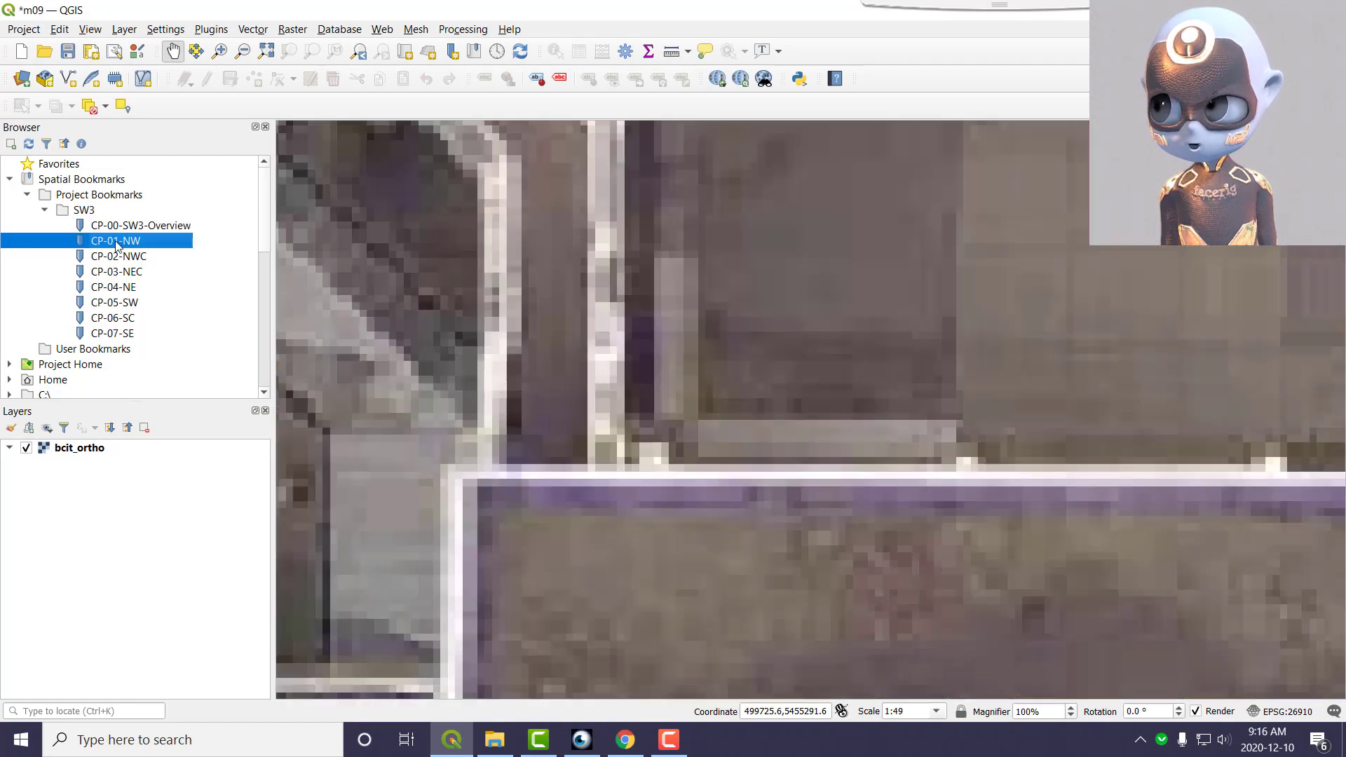
{"action": "scroll", "coordinate": [743, 389], "scroll_direction": "down", "scroll_amount": 2}
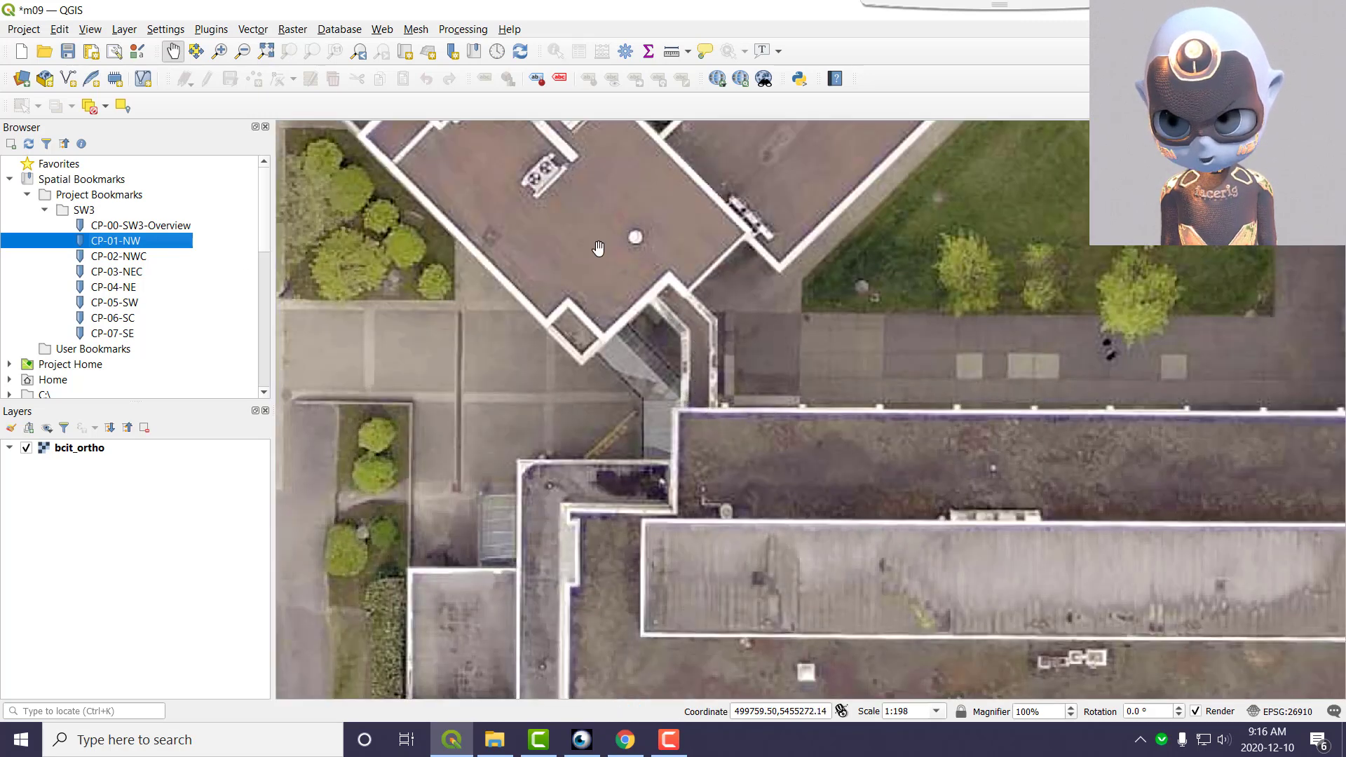
{"action": "left_click_drag", "start_coordinate": [919, 321], "coordinate": [746, 317]}
{"action": "scroll", "coordinate": [523, 398], "scroll_direction": "up", "scroll_amount": 2}
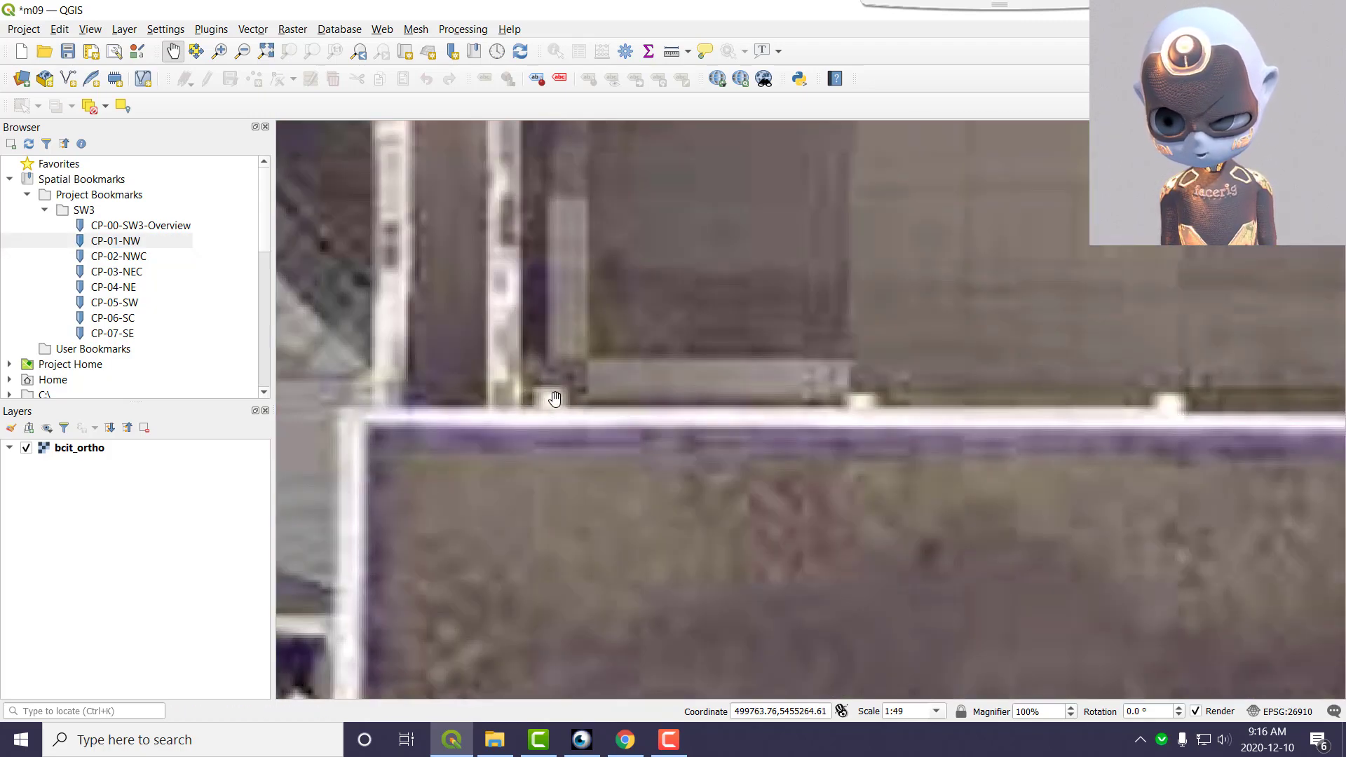
{"action": "left_click_drag", "start_coordinate": [554, 403], "coordinate": [567, 342]}
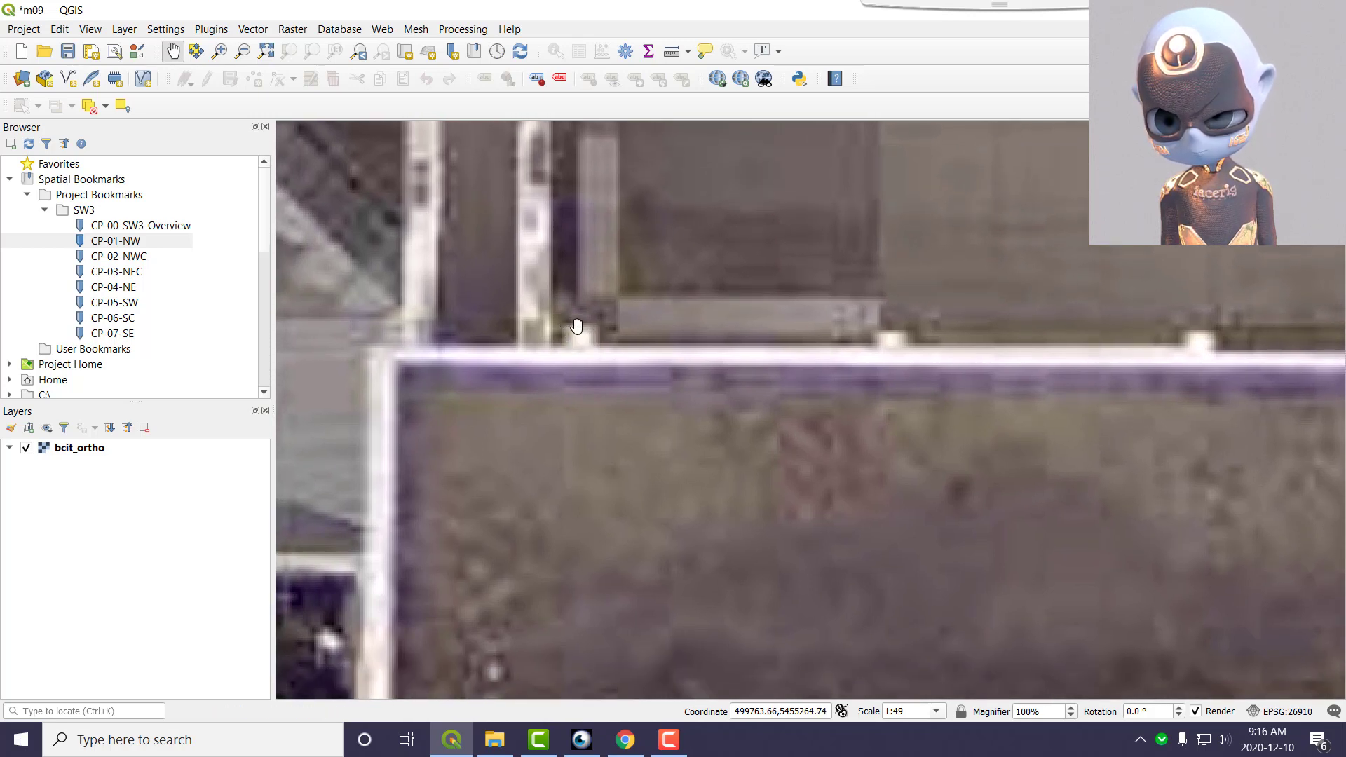
{"action": "scroll", "coordinate": [585, 330], "scroll_direction": "up", "scroll_amount": 2}
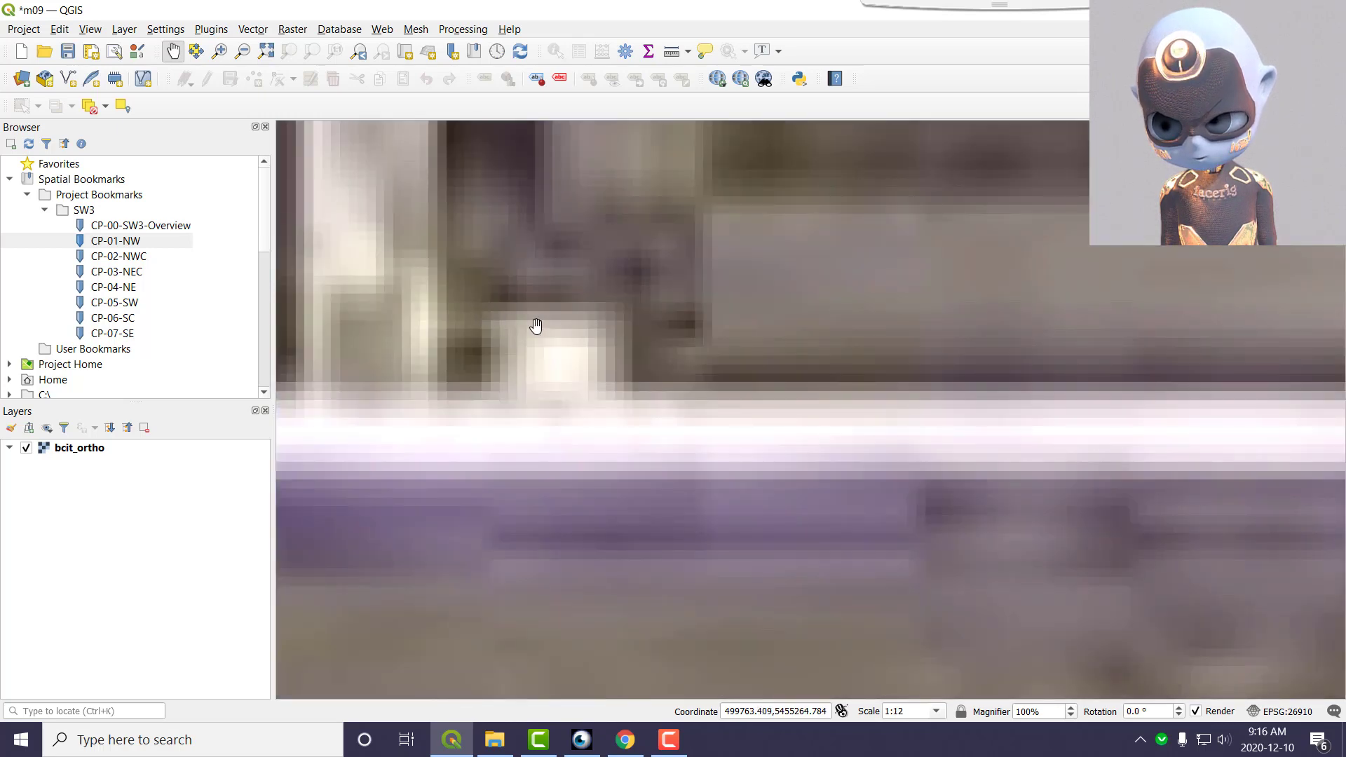
{"action": "scroll", "coordinate": [536, 328], "scroll_direction": "down", "scroll_amount": 1}
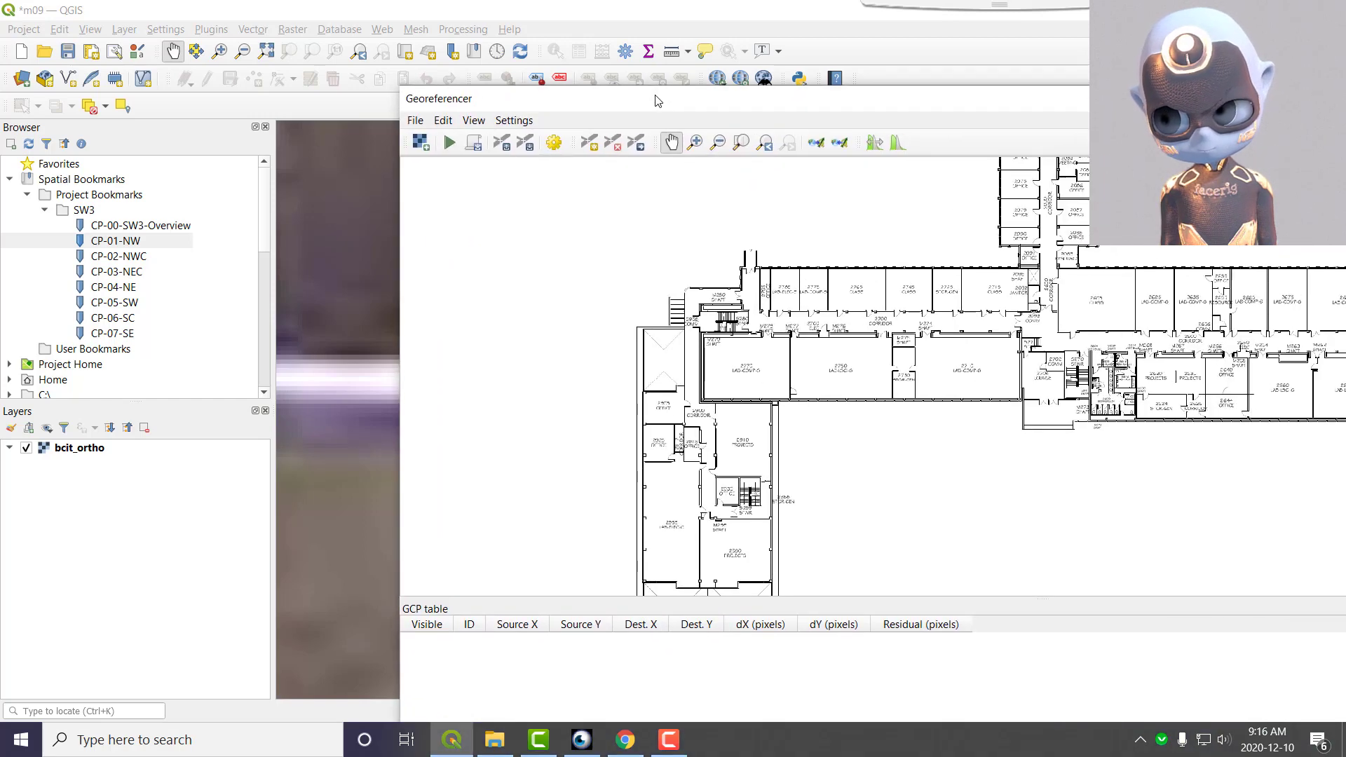
Add a control point linking the northwest corner of the first north-wall column at room 2795 on the plan to the same column corner on the orthophoto
{"action": "scroll", "coordinate": [726, 280], "scroll_direction": "up", "scroll_amount": 2}
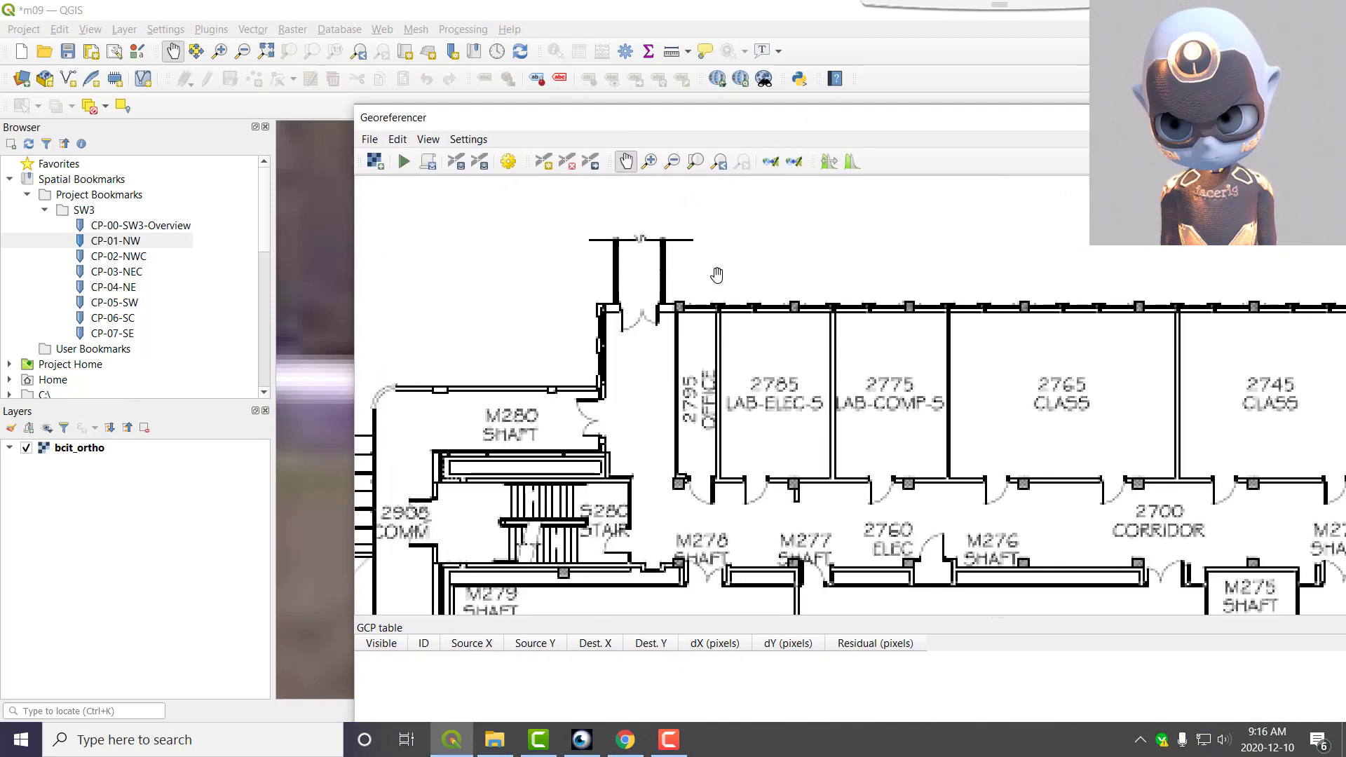
{"action": "scroll", "coordinate": [707, 306], "scroll_direction": "up", "scroll_amount": 2}
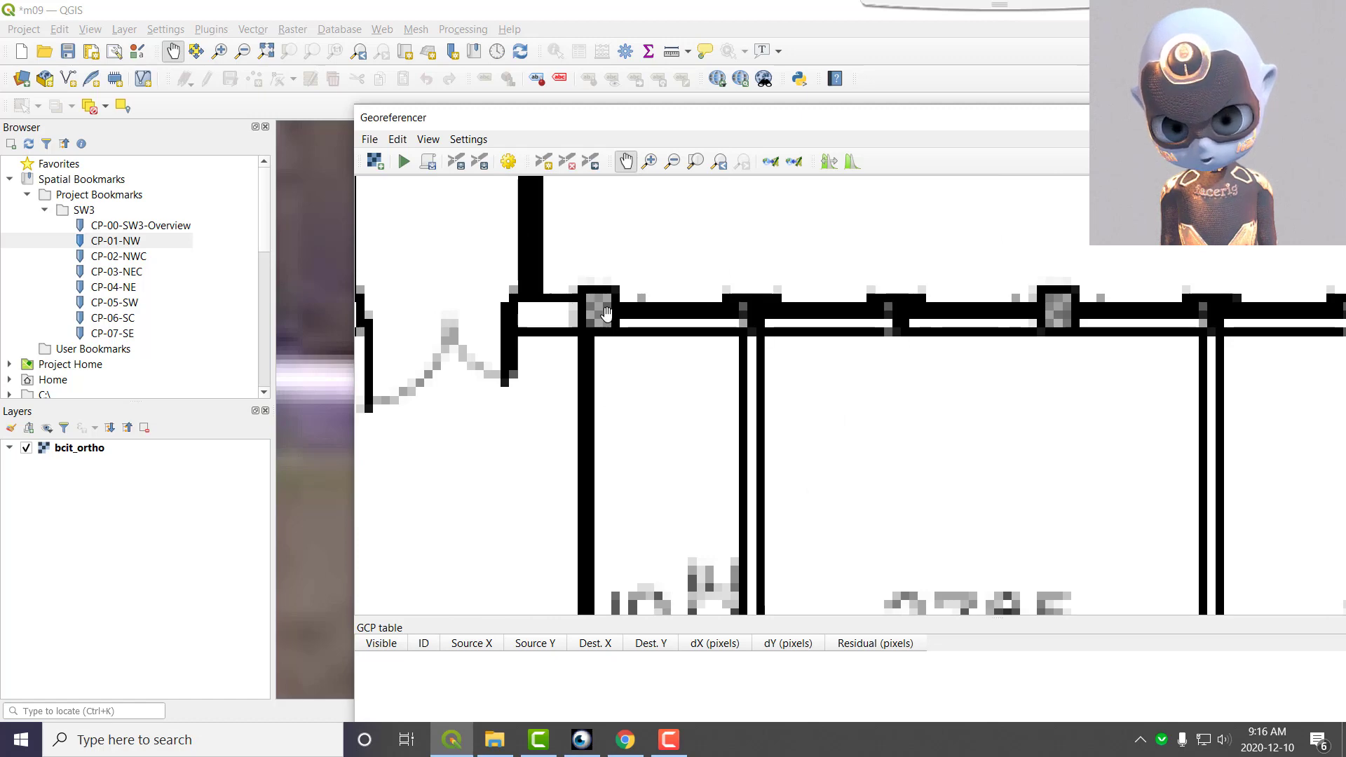
{"action": "left_click", "coordinate": [544, 161]}
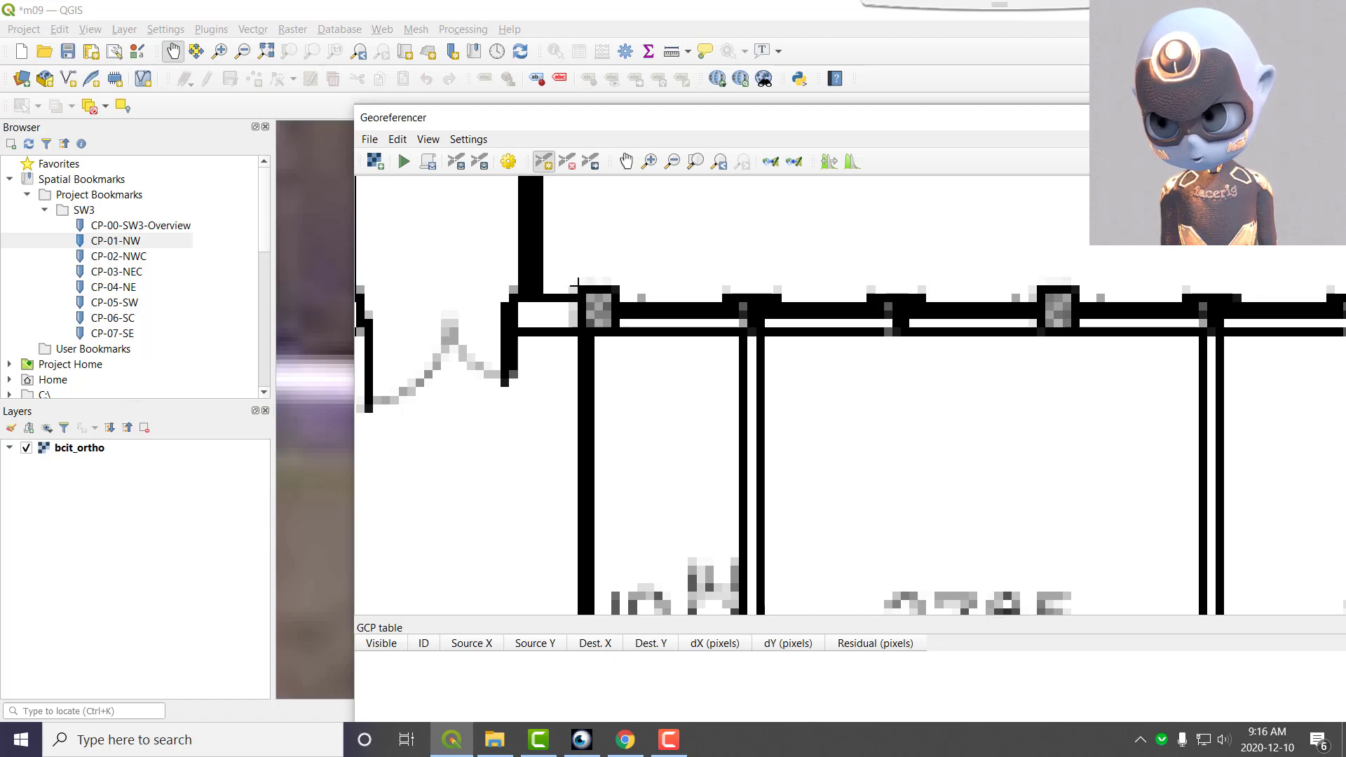
{"action": "left_click", "coordinate": [578, 286]}
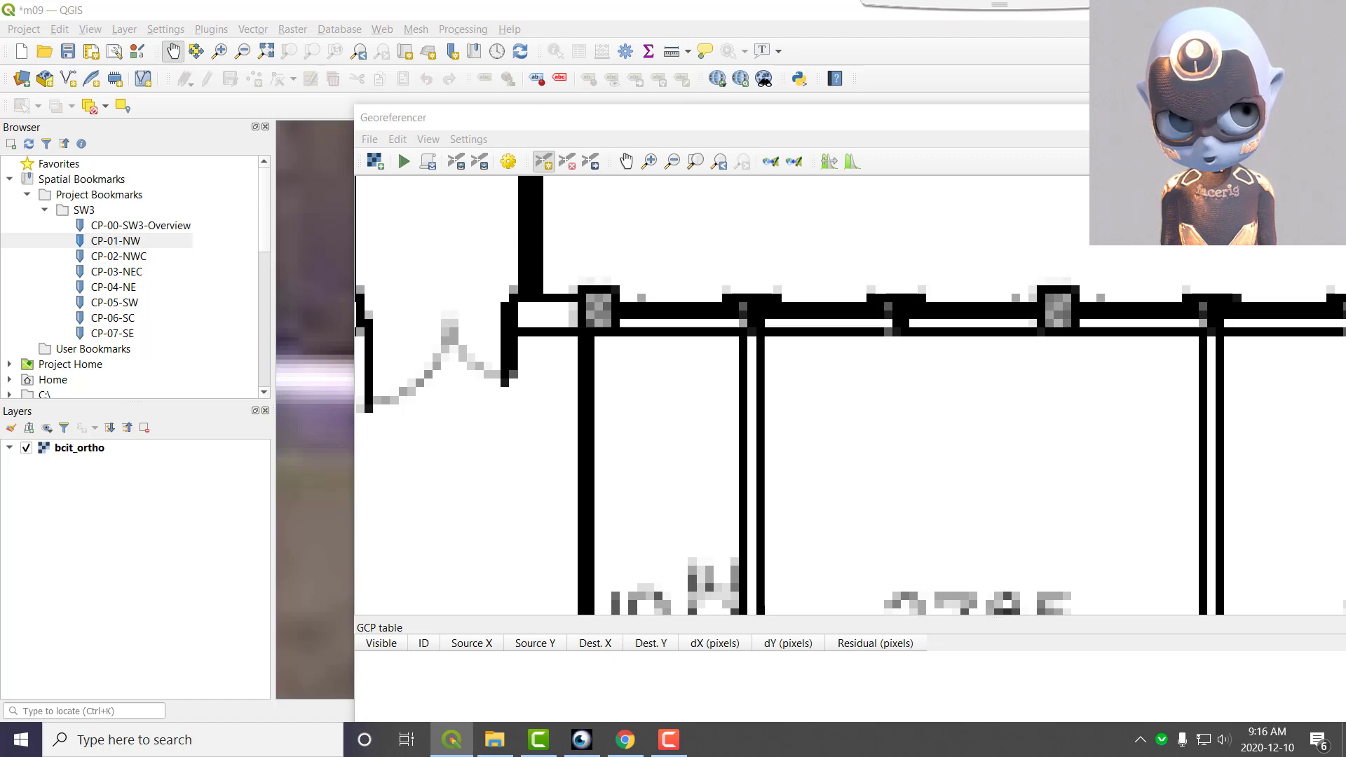
{"action": "left_click_drag", "start_coordinate": [815, 434], "coordinate": [80, 423]}
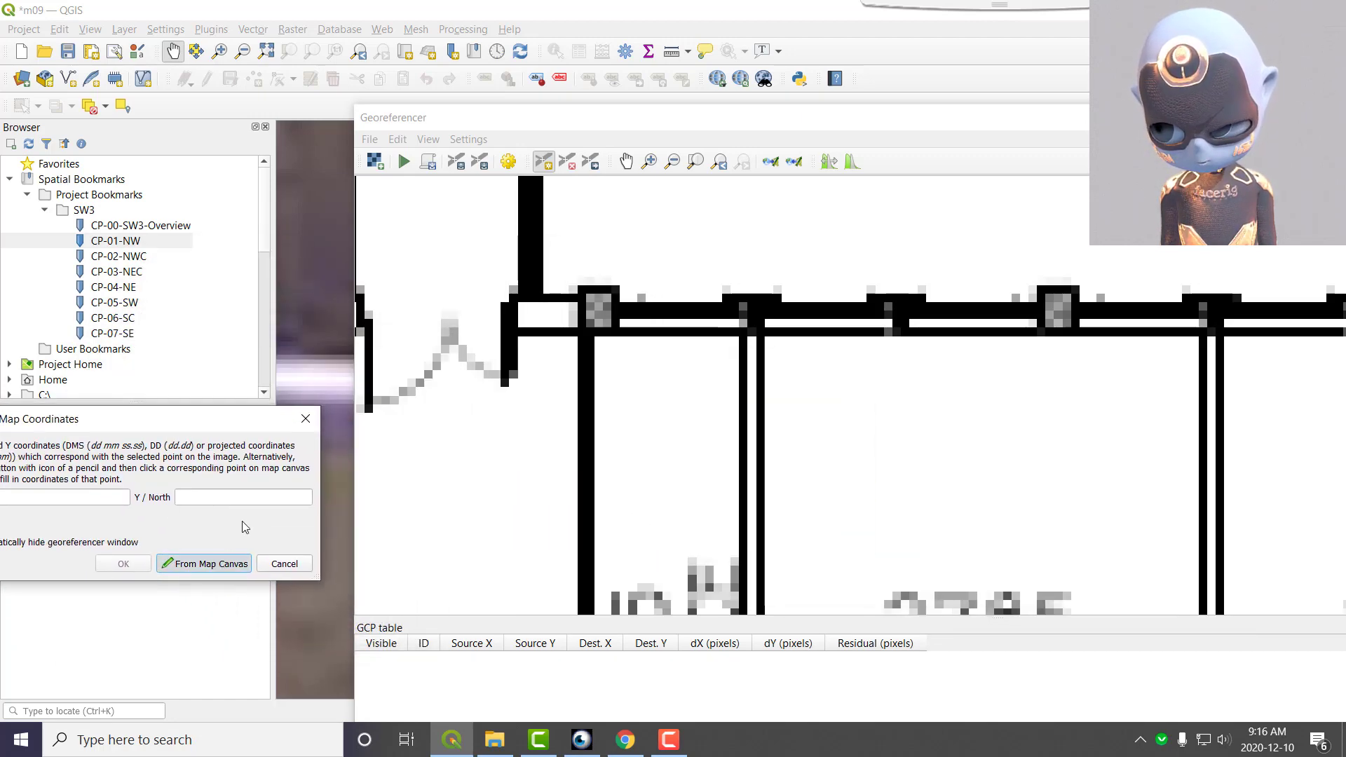
{"action": "left_click", "coordinate": [207, 562]}
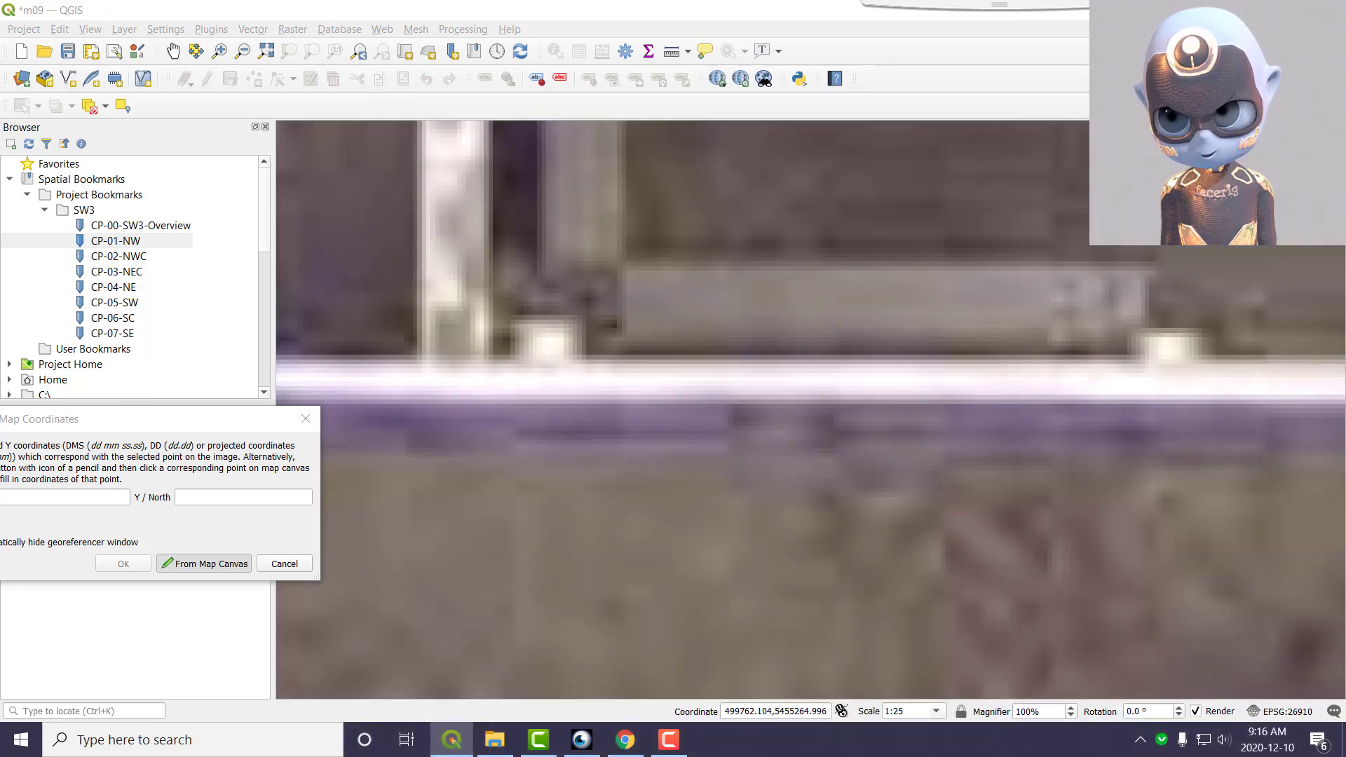
{"action": "left_click", "coordinate": [514, 320]}
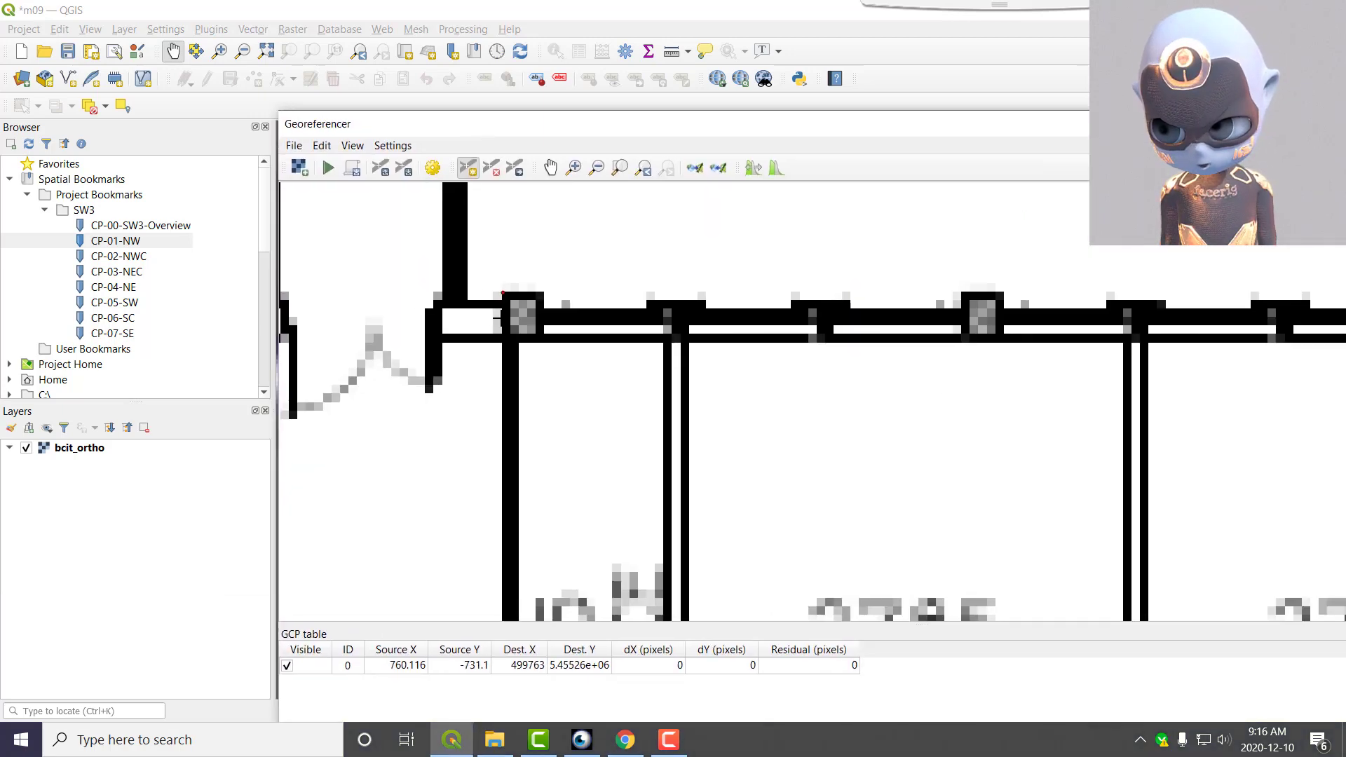
Go to the CP-02-NWC spatial bookmark and place a control point on the plan at the northwest corner of room 2715's dark north-wall column
{"action": "left_click_drag", "start_coordinate": [598, 136], "coordinate": [1345, 160]}
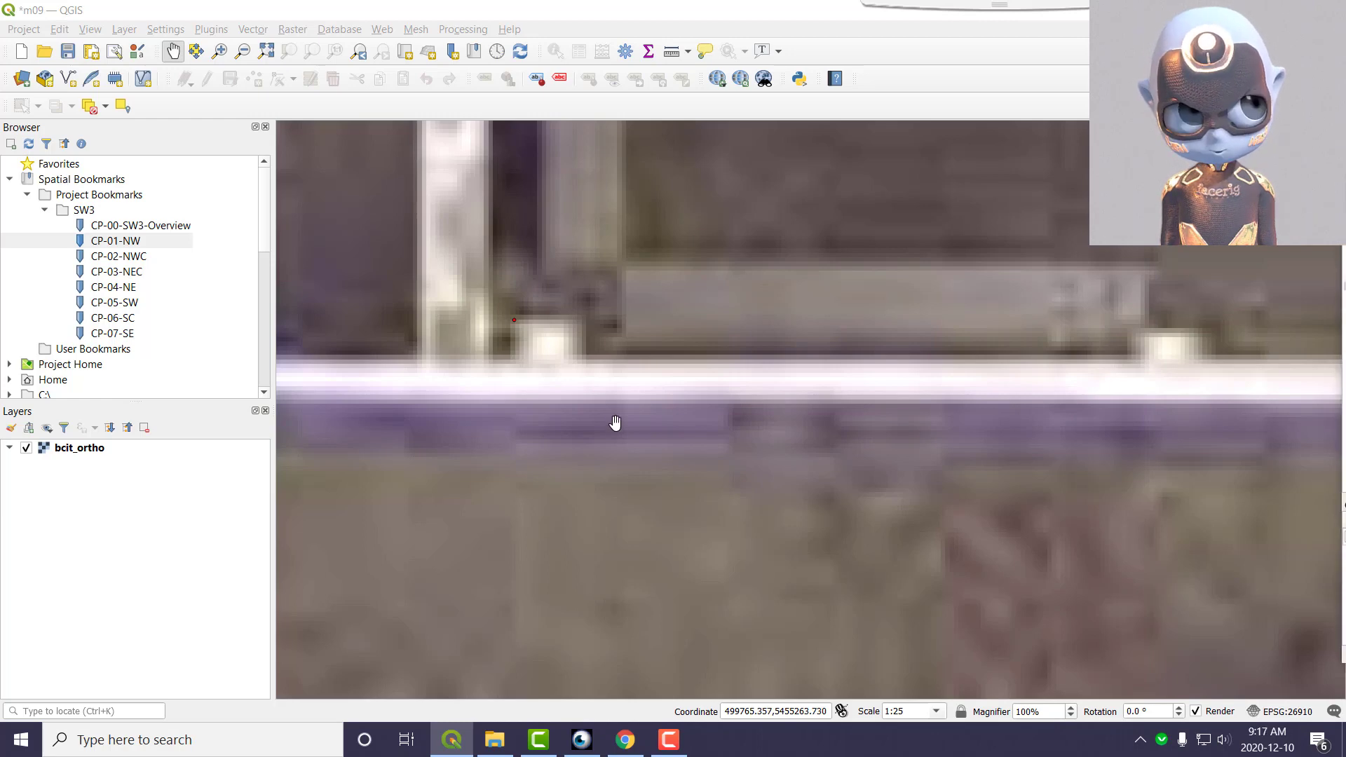
{"action": "double_click", "coordinate": [117, 257]}
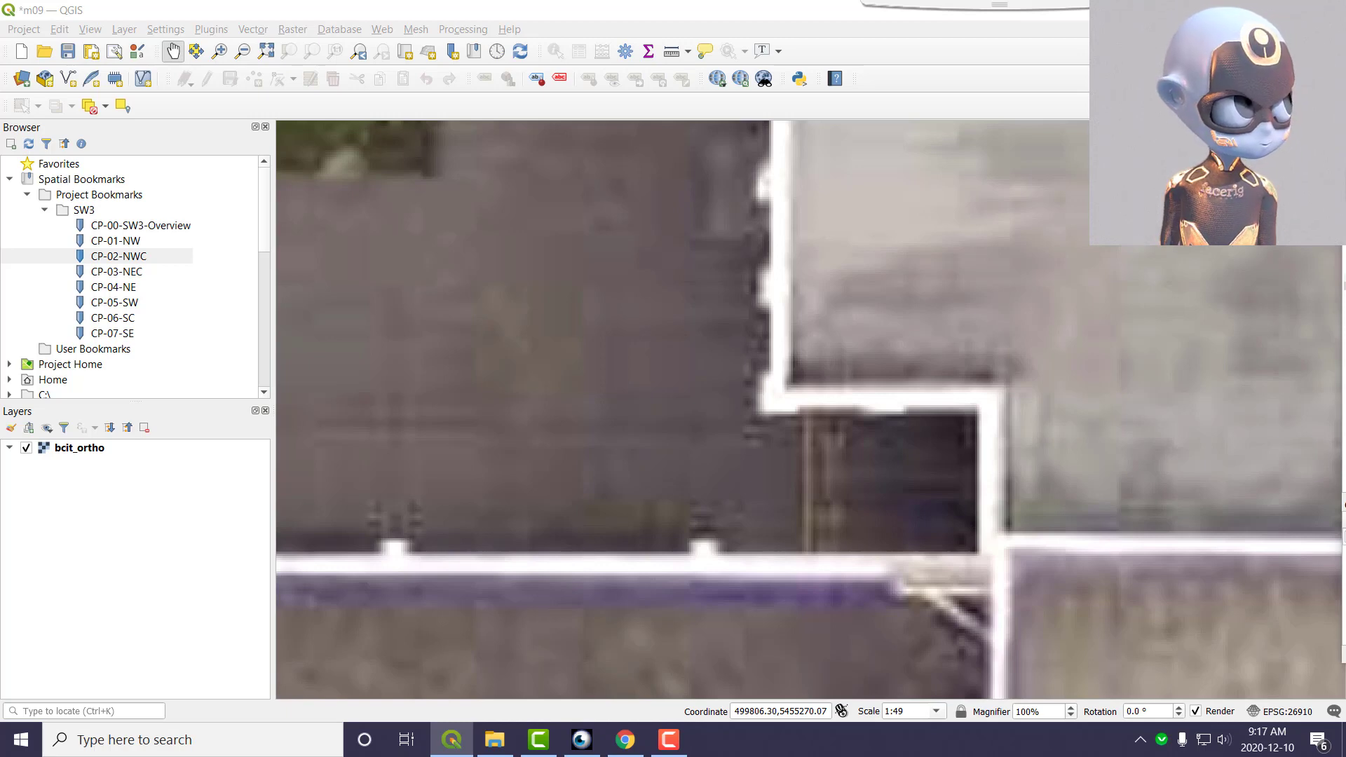
{"action": "left_click_drag", "start_coordinate": [1339, 214], "coordinate": [149, 100]}
{"action": "scroll", "coordinate": [673, 316], "scroll_direction": "down", "scroll_amount": 1}
{"action": "scroll", "coordinate": [688, 322], "scroll_direction": "down", "scroll_amount": 1}
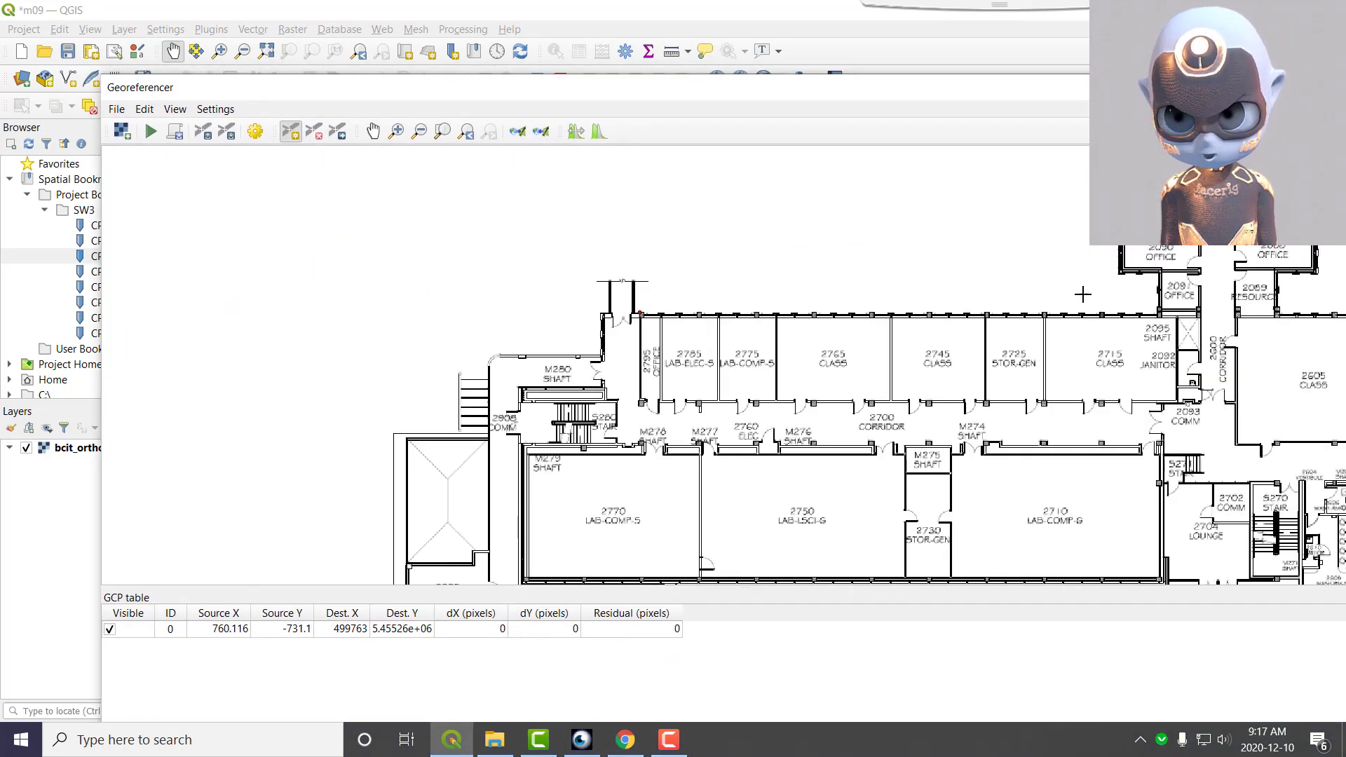
{"action": "scroll", "coordinate": [1129, 299], "scroll_direction": "up", "scroll_amount": 5}
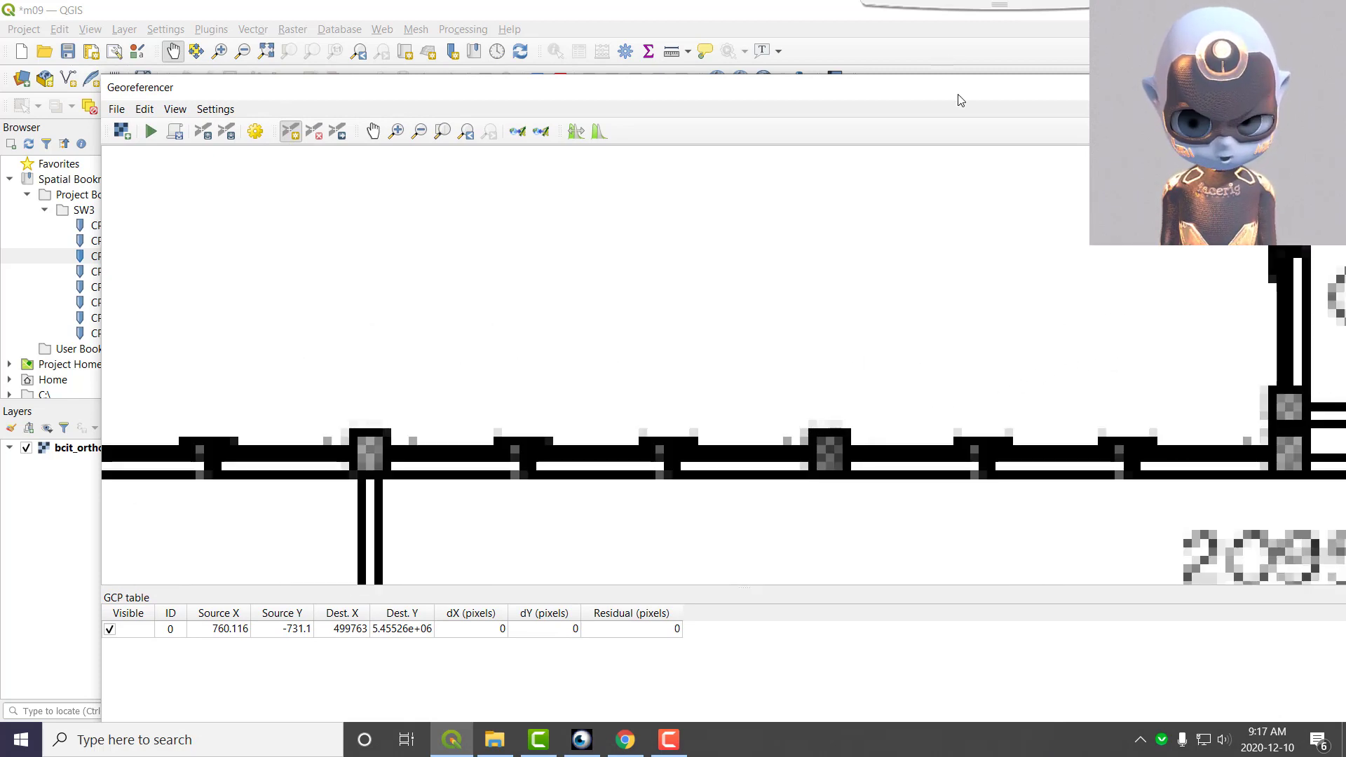
{"action": "left_click_drag", "start_coordinate": [961, 101], "coordinate": [852, 108]}
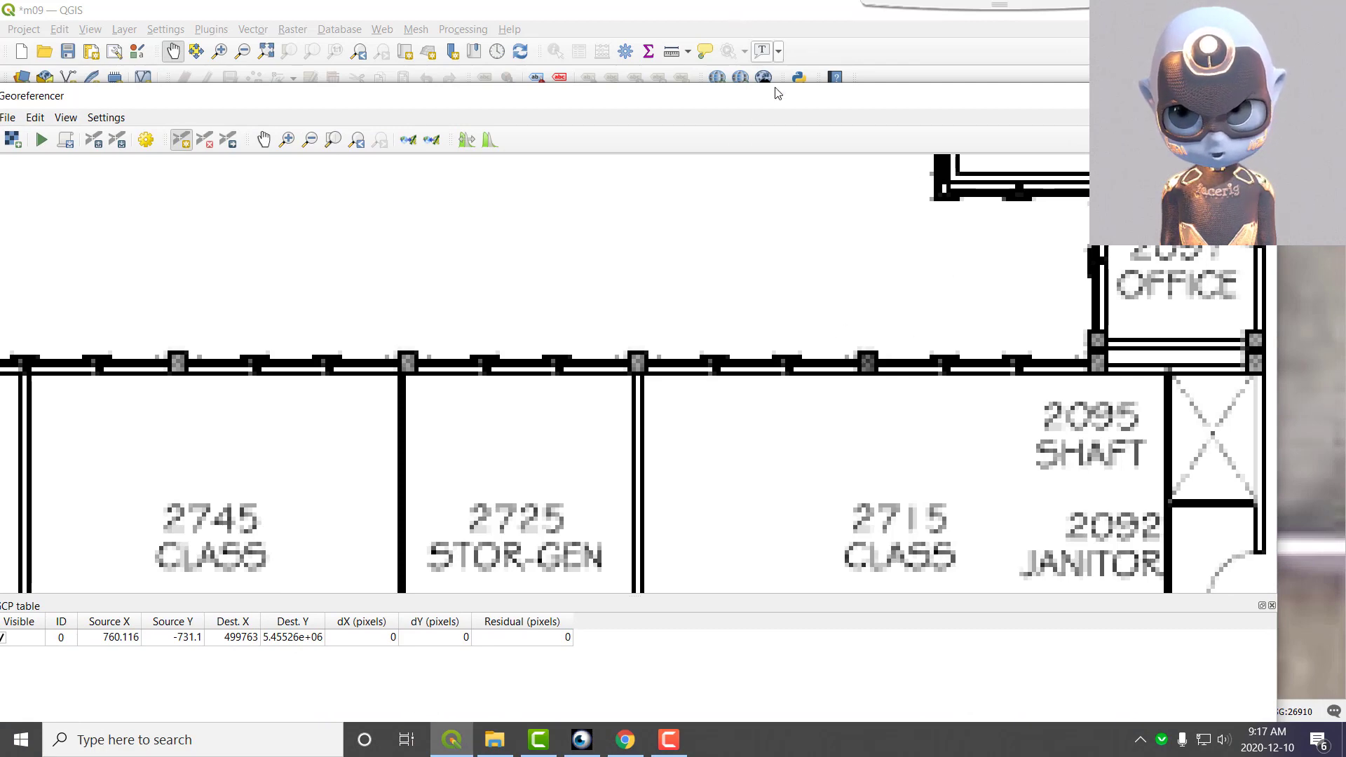
{"action": "left_click_drag", "start_coordinate": [775, 97], "coordinate": [780, 154]}
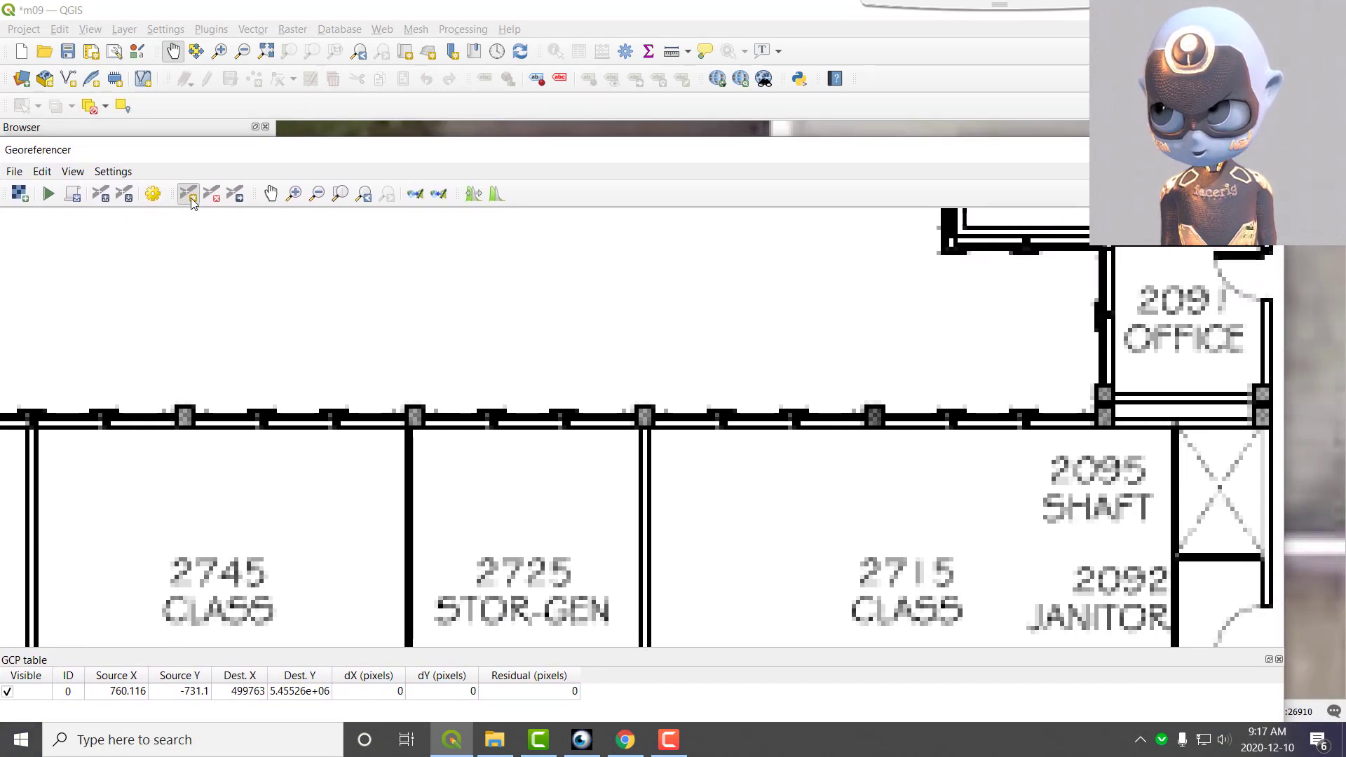
{"action": "scroll", "coordinate": [862, 410], "scroll_direction": "up", "scroll_amount": 5}
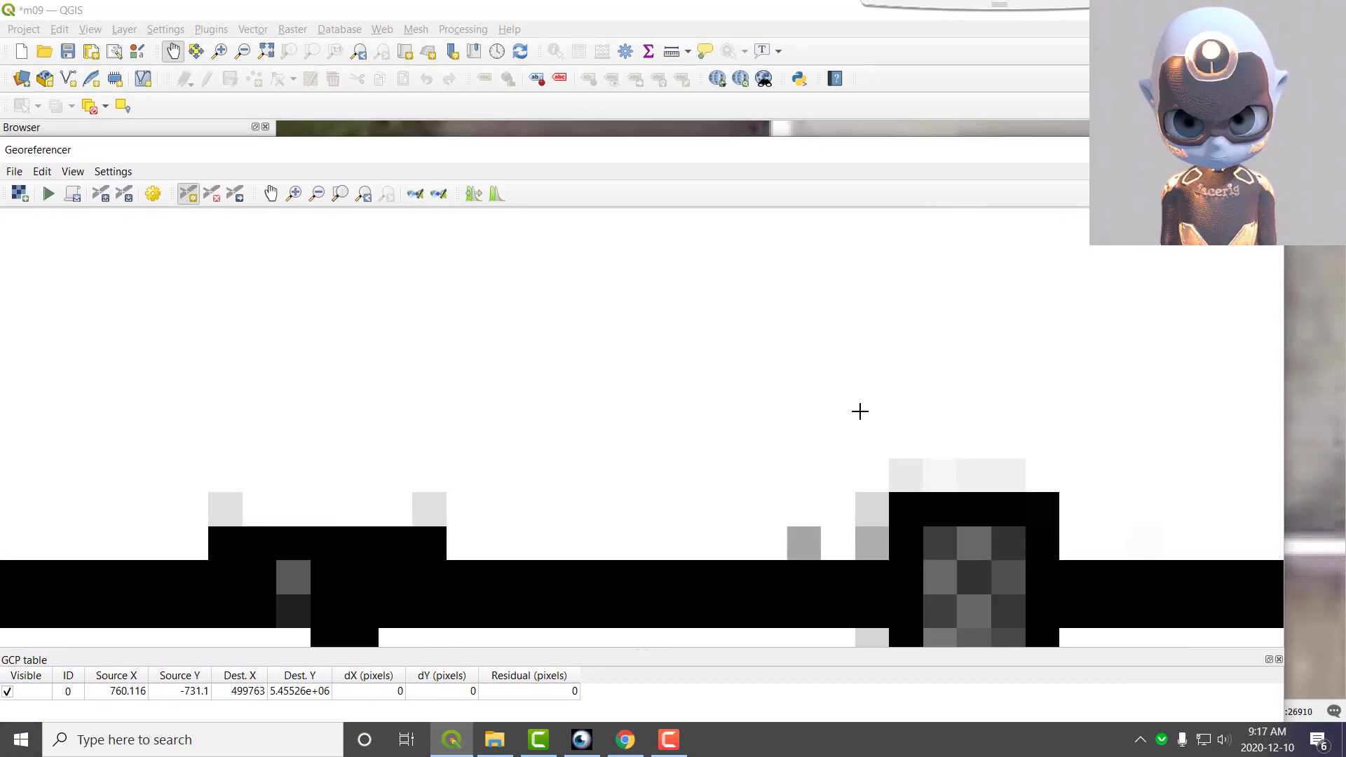
{"action": "left_click", "coordinate": [890, 489]}
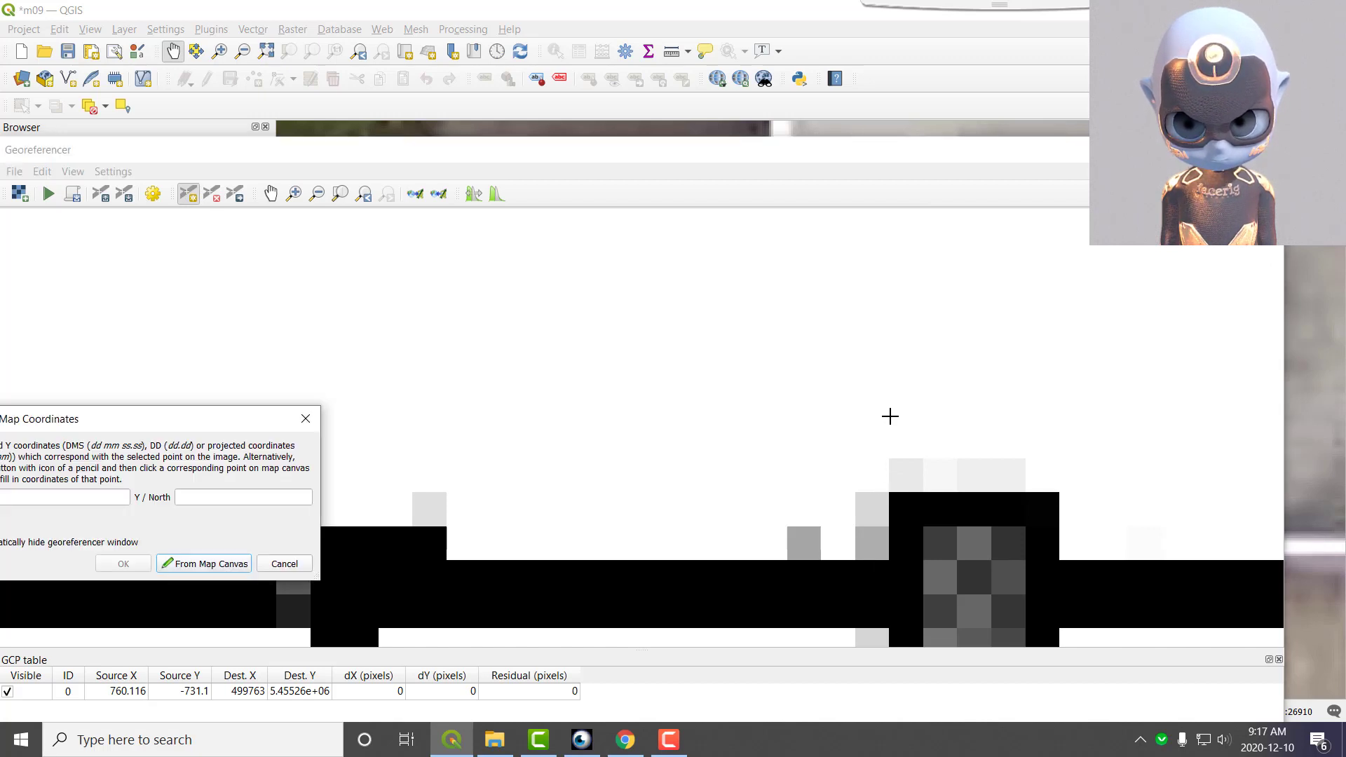
Pick the matching northwest corner of the column on the orthophoto at CP-02-NWC and accept its map coordinates
{"action": "left_click", "coordinate": [231, 567]}
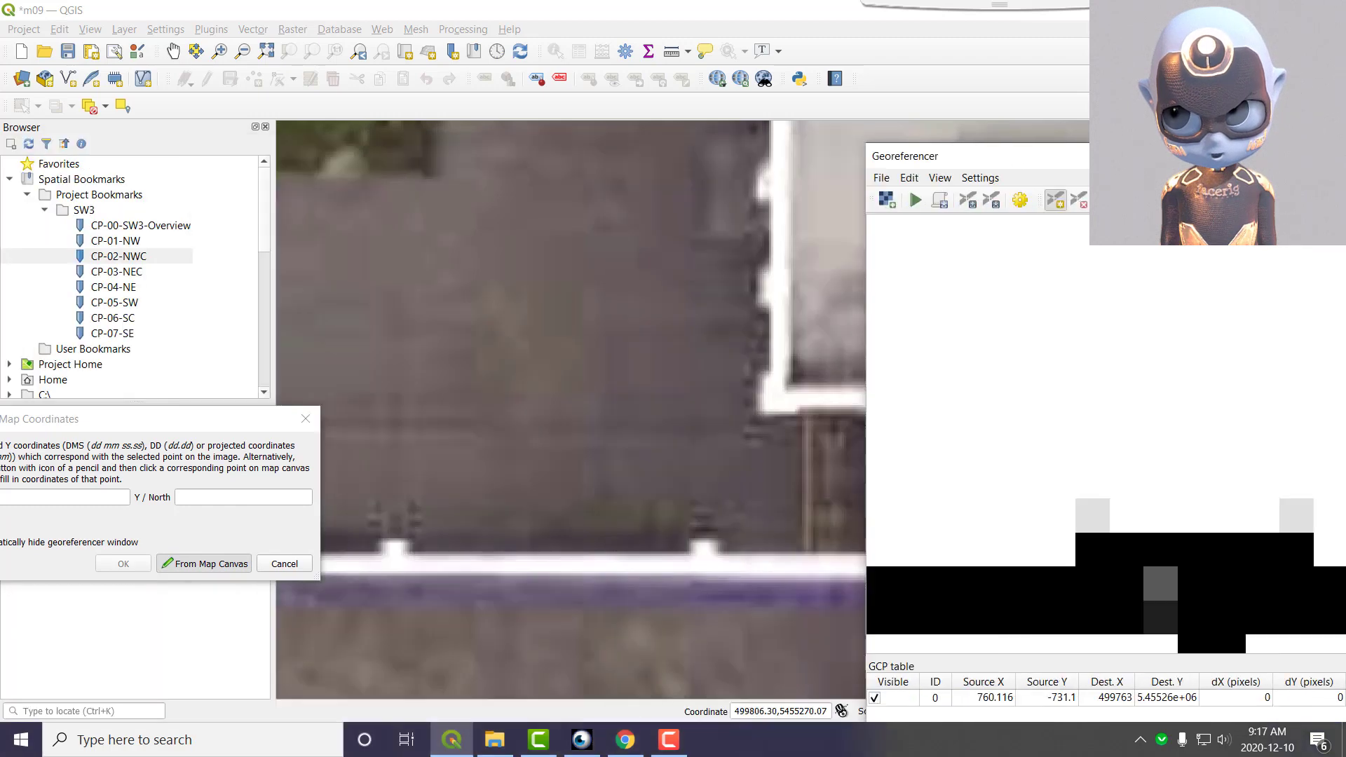
{"action": "scroll", "coordinate": [698, 562], "scroll_direction": "up", "scroll_amount": 3}
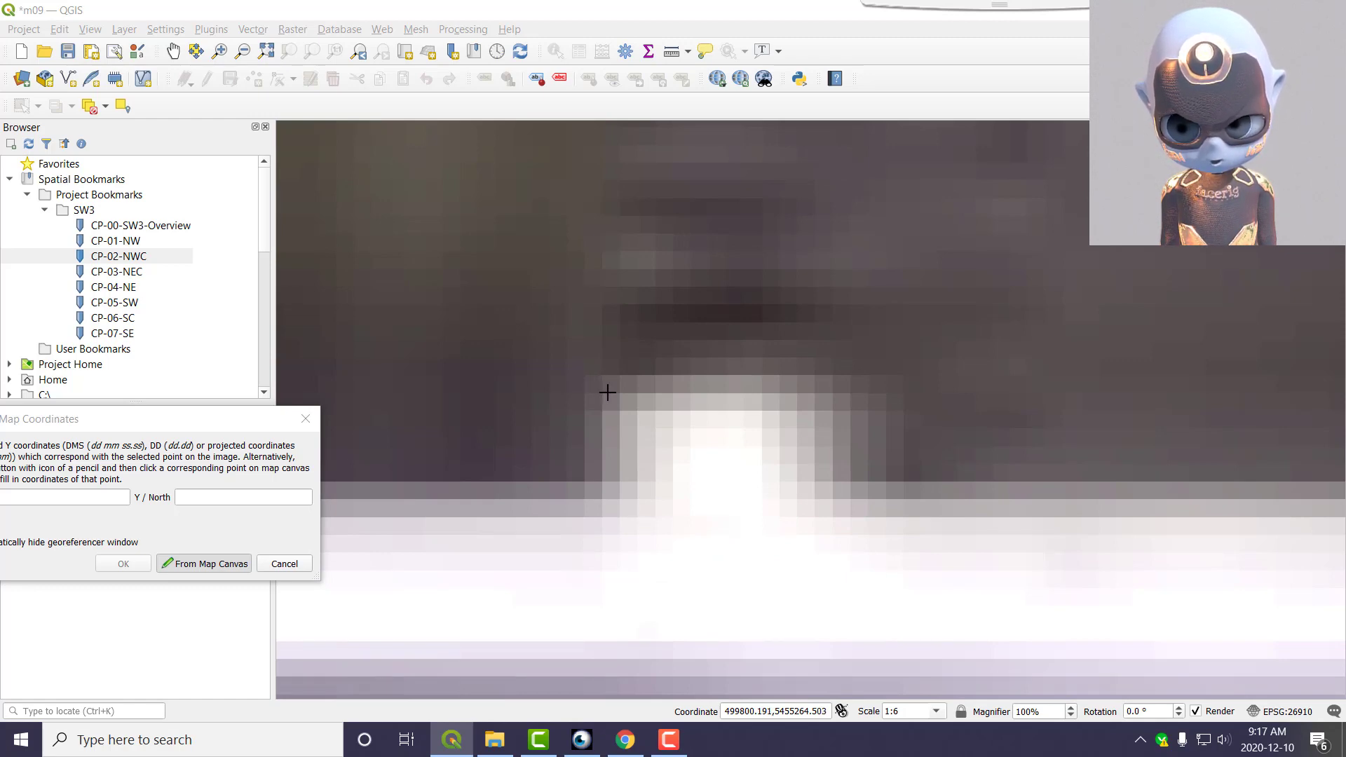
{"action": "left_click", "coordinate": [608, 392]}
{"action": "left_click", "coordinate": [123, 566]}
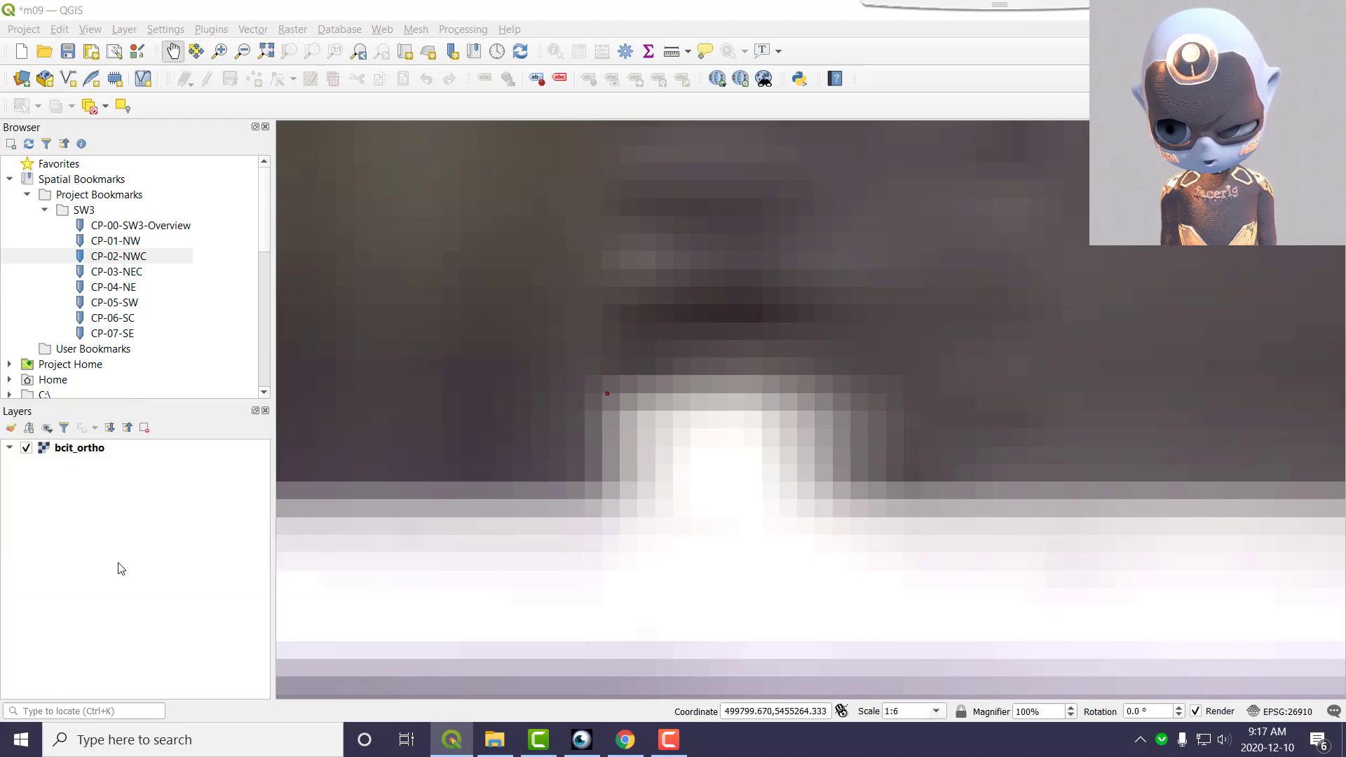
Review the residuals of both control points in the GCP table and go to the CP-03-NEC spatial bookmark
{"action": "left_click_drag", "start_coordinate": [1345, 77], "coordinate": [282, 47]}
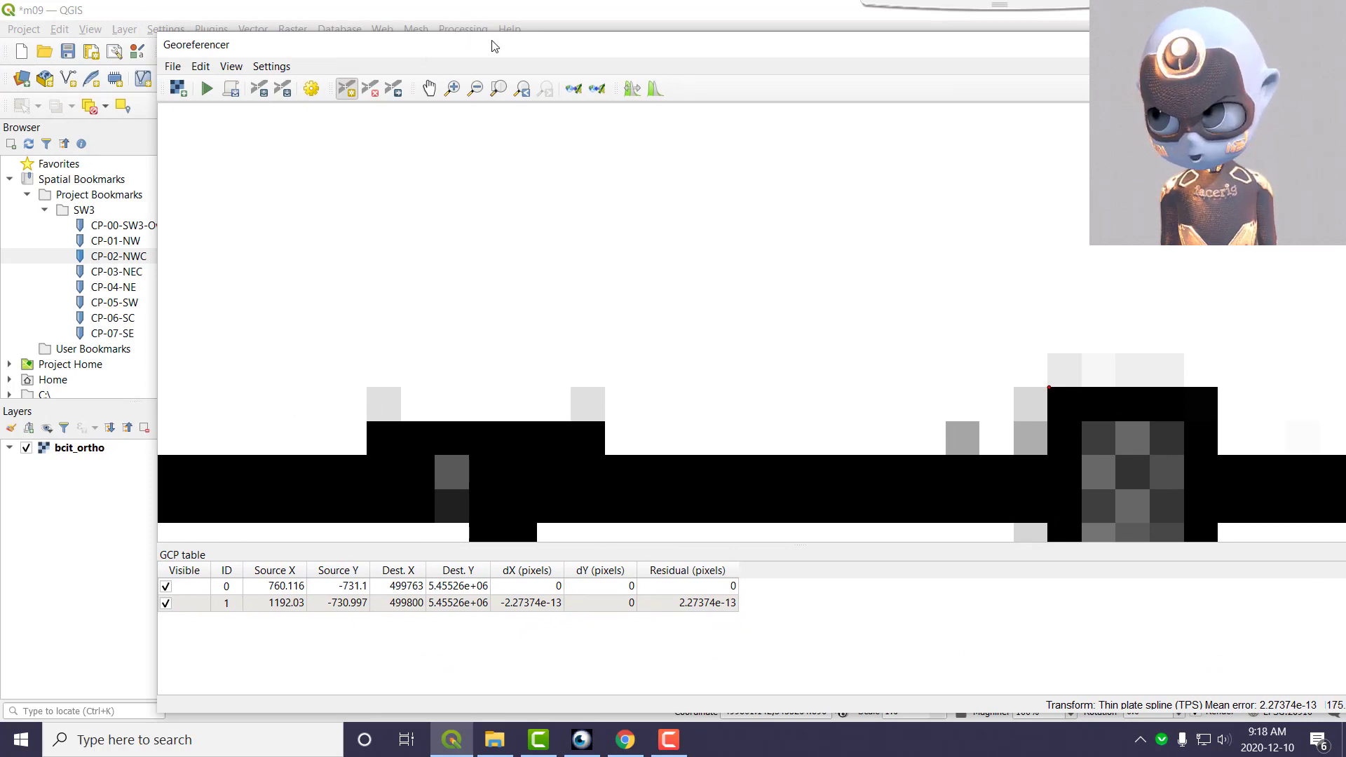
{"action": "left_click_drag", "start_coordinate": [492, 46], "coordinate": [524, 40]}
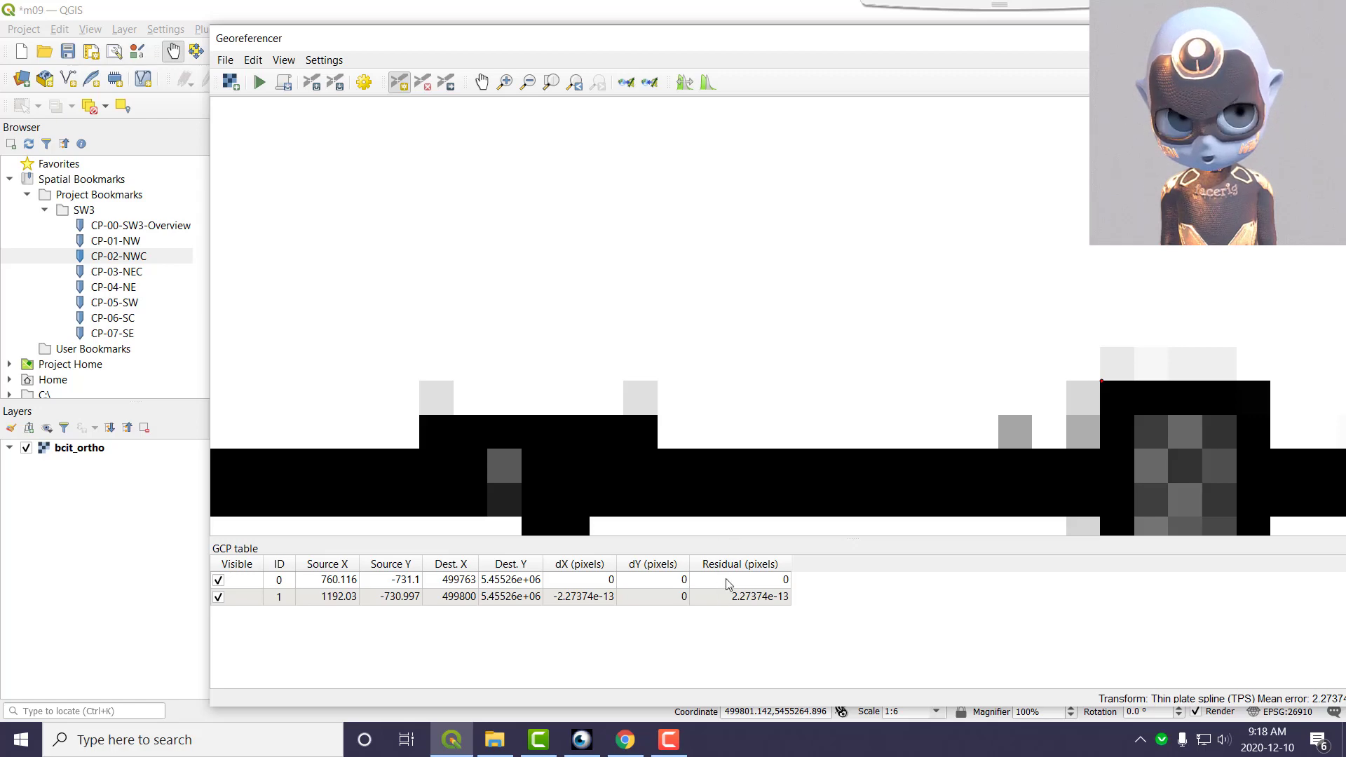
{"action": "left_click_drag", "start_coordinate": [533, 49], "coordinate": [1345, 99]}
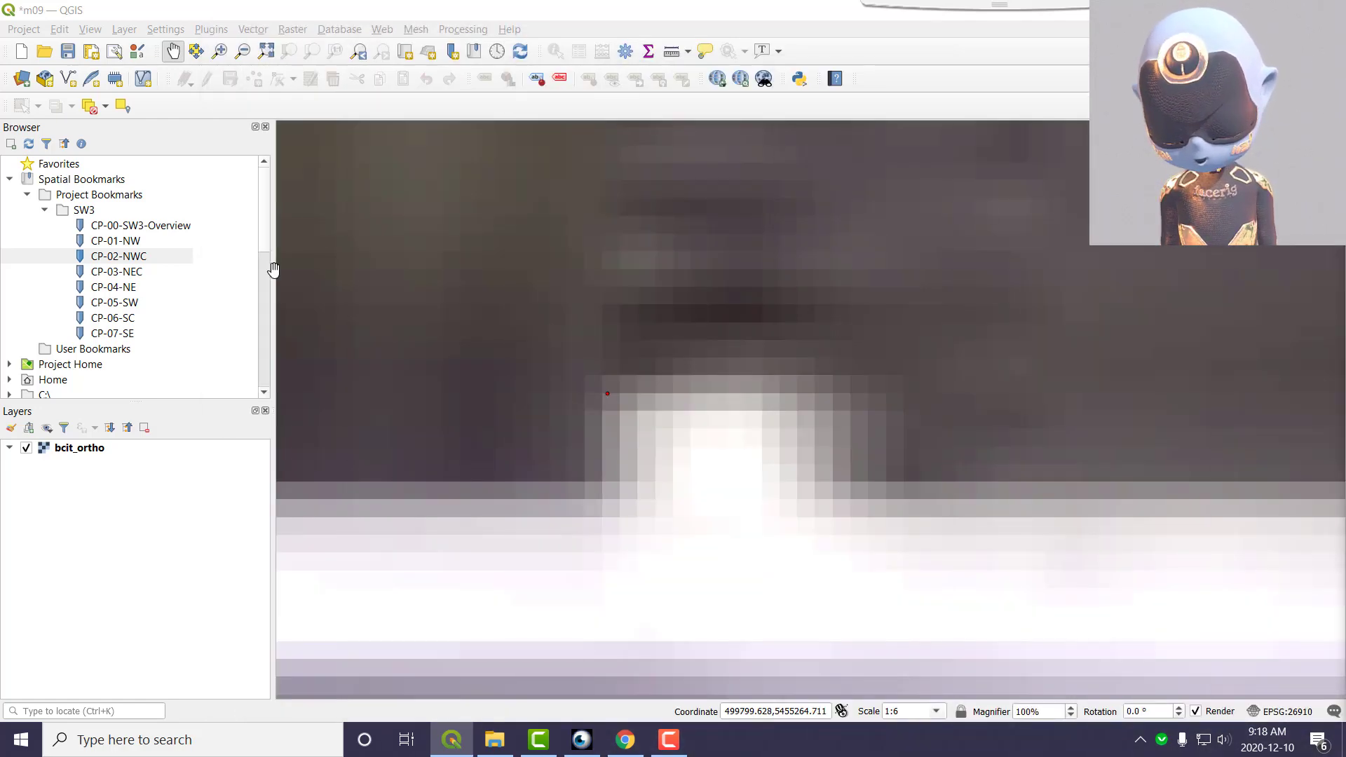
{"action": "double_click", "coordinate": [116, 273]}
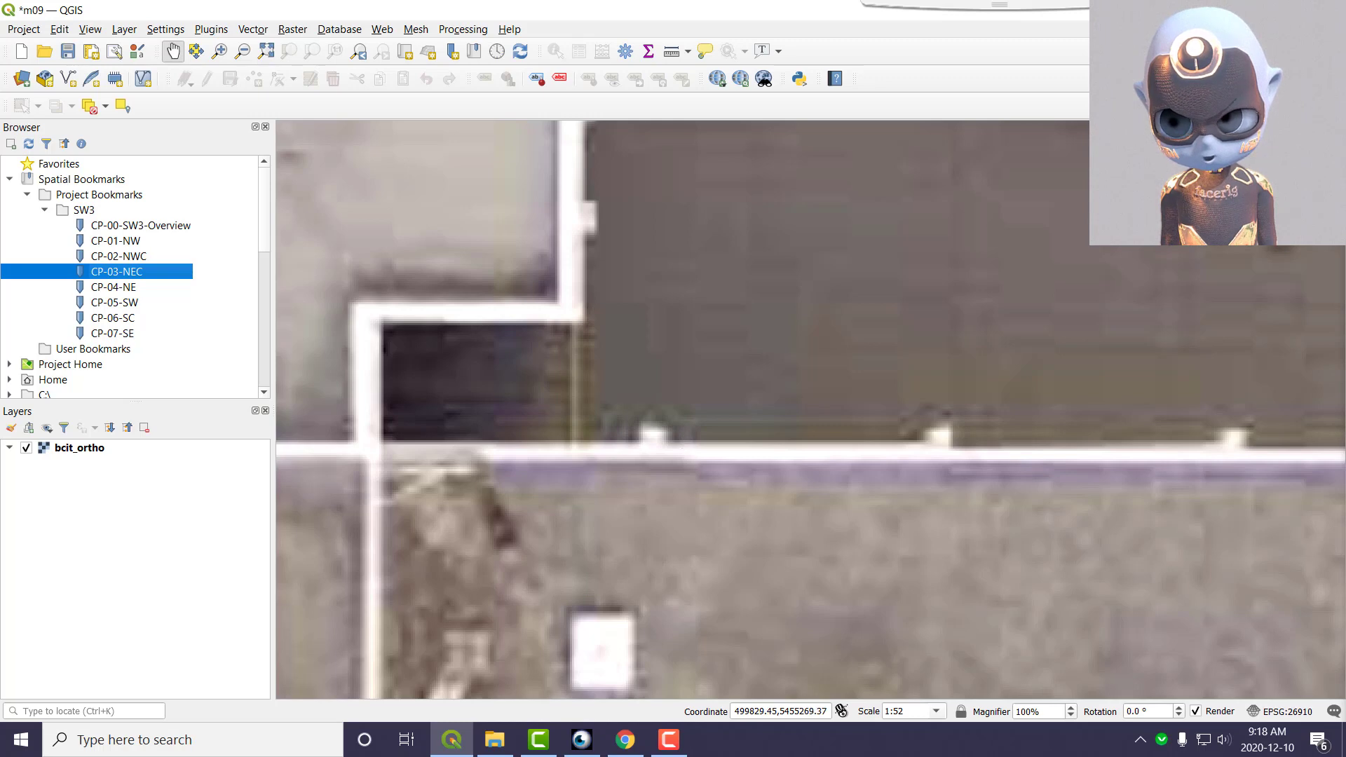
Place a control point on the plan at the northwest corner of the first freestanding north-wall column east of room 2089
{"action": "left_click_drag", "start_coordinate": [1344, 77], "coordinate": [3, 41]}
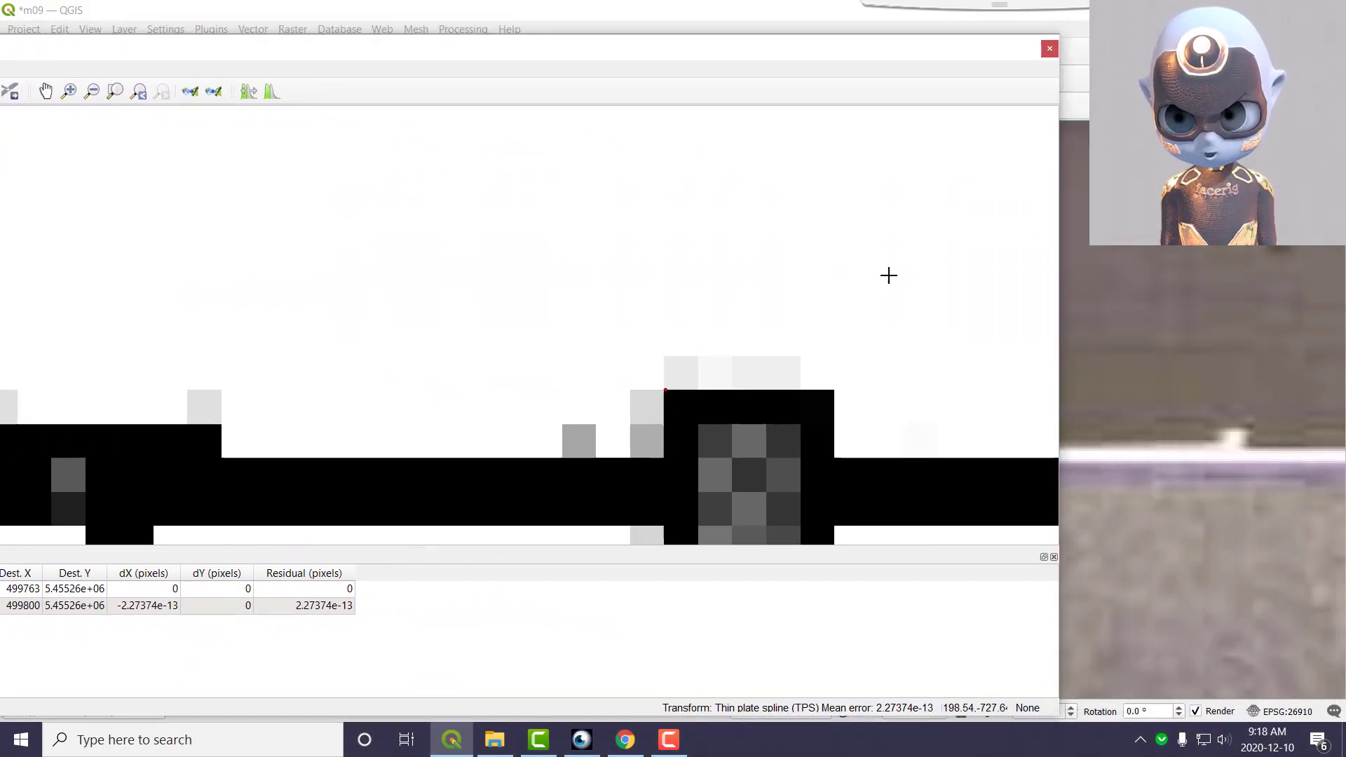
{"action": "scroll", "coordinate": [887, 274], "scroll_direction": "down", "scroll_amount": 3}
{"action": "scroll", "coordinate": [979, 235], "scroll_direction": "down", "scroll_amount": 1}
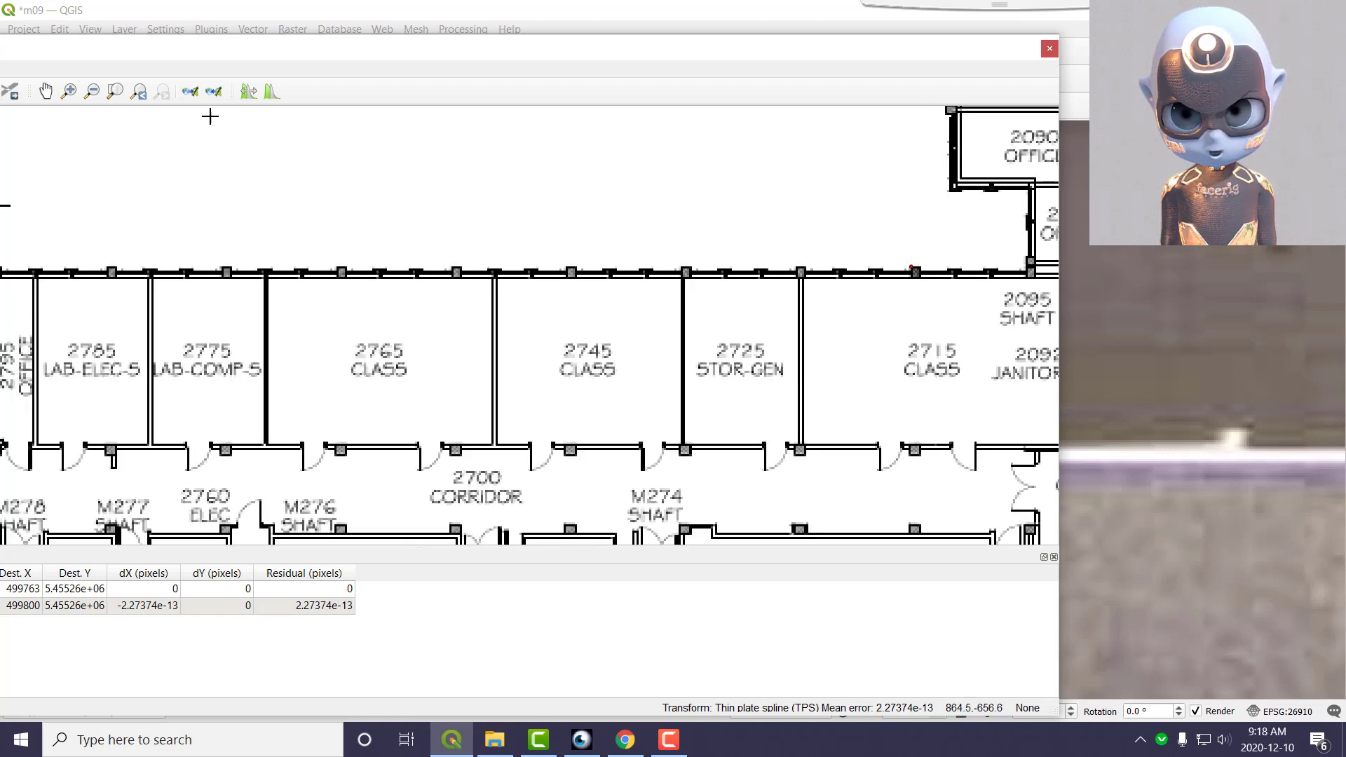
{"action": "left_click_drag", "start_coordinate": [228, 63], "coordinate": [714, 55]}
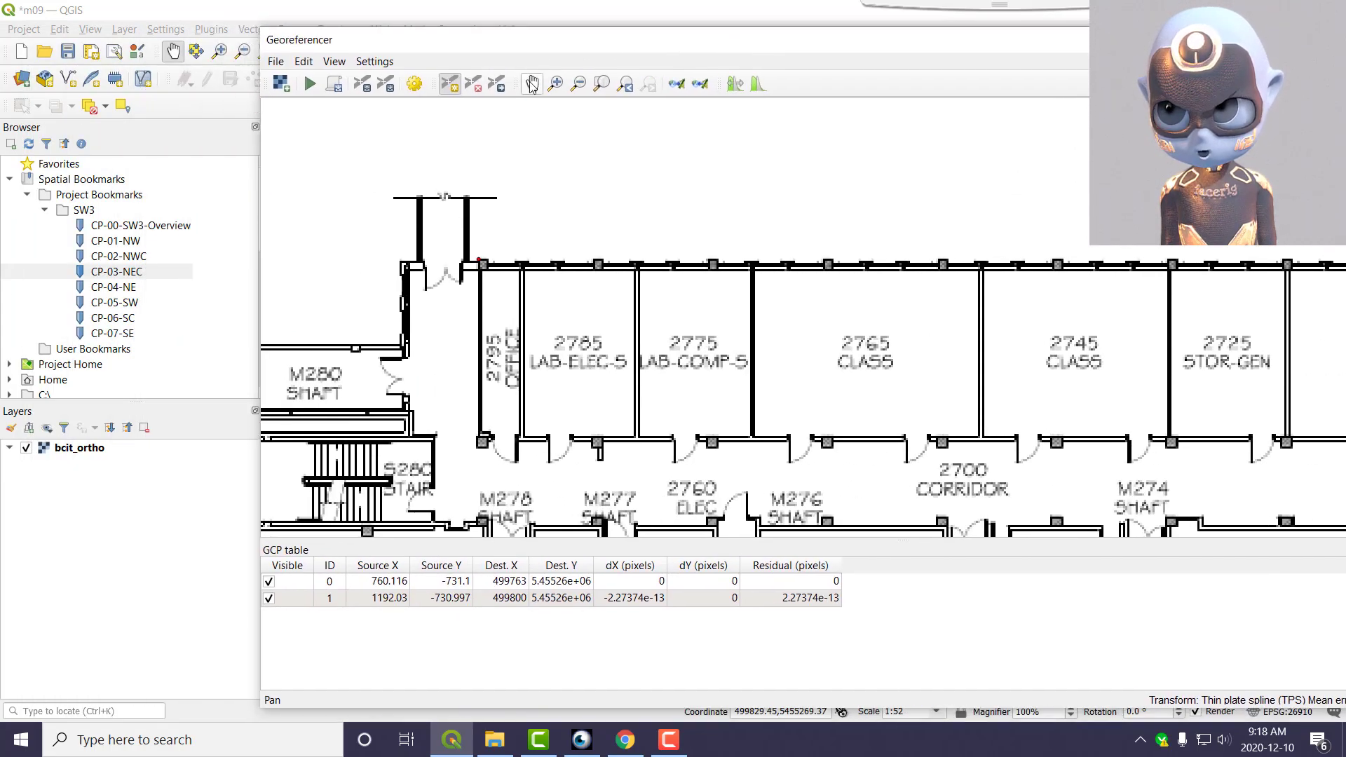
{"action": "left_click_drag", "start_coordinate": [1034, 256], "coordinate": [417, 278]}
{"action": "left_click_drag", "start_coordinate": [1030, 268], "coordinate": [488, 290]}
{"action": "scroll", "coordinate": [716, 323], "scroll_direction": "up", "scroll_amount": 4}
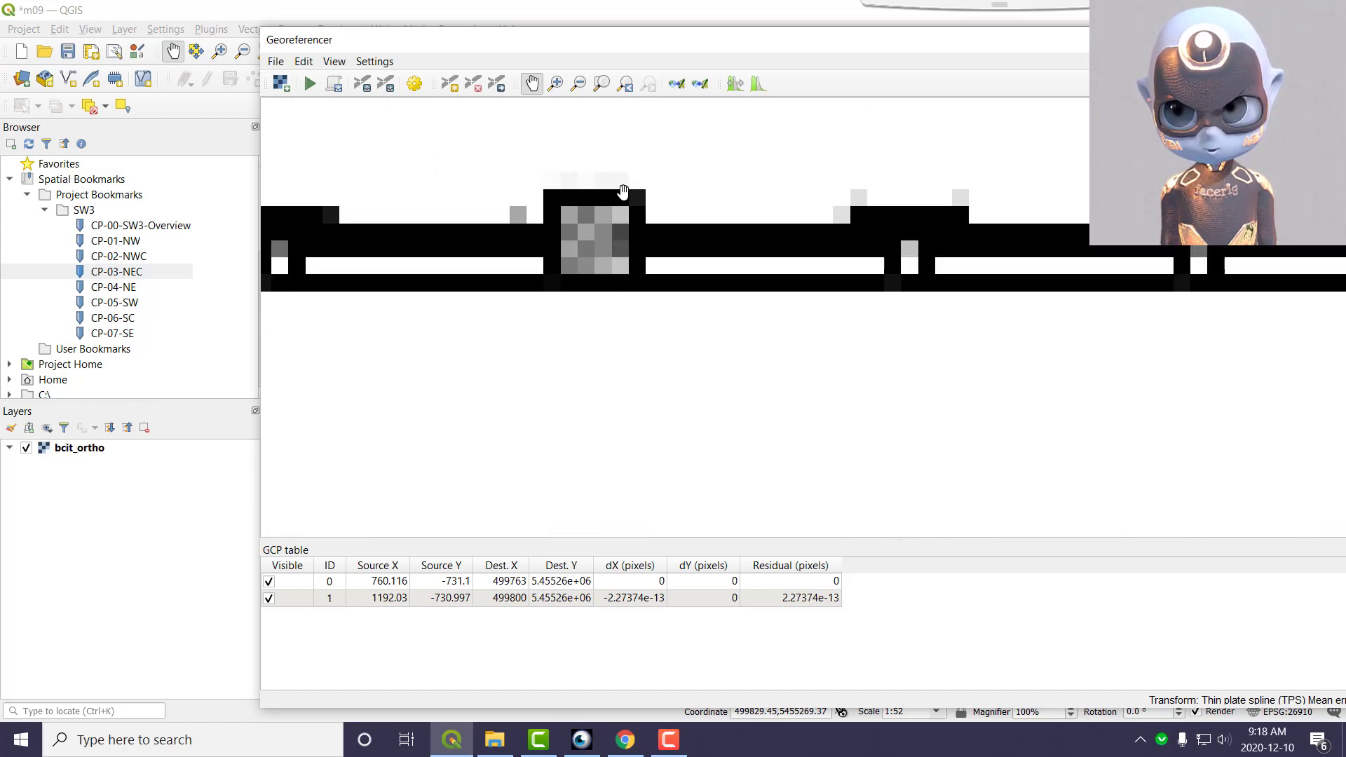
{"action": "scroll", "coordinate": [603, 179], "scroll_direction": "down", "scroll_amount": 2}
{"action": "left_click_drag", "start_coordinate": [521, 161], "coordinate": [582, 315]}
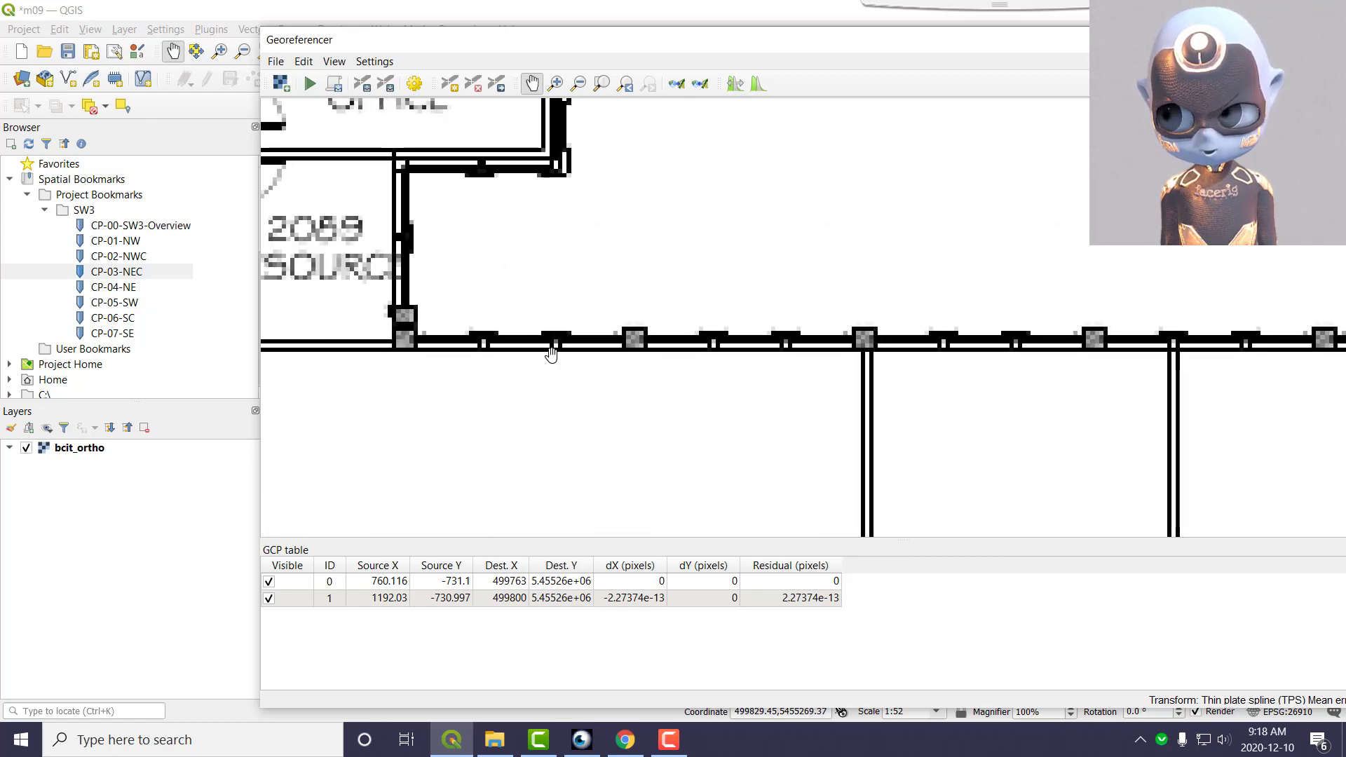
{"action": "scroll", "coordinate": [655, 267], "scroll_direction": "up", "scroll_amount": 2}
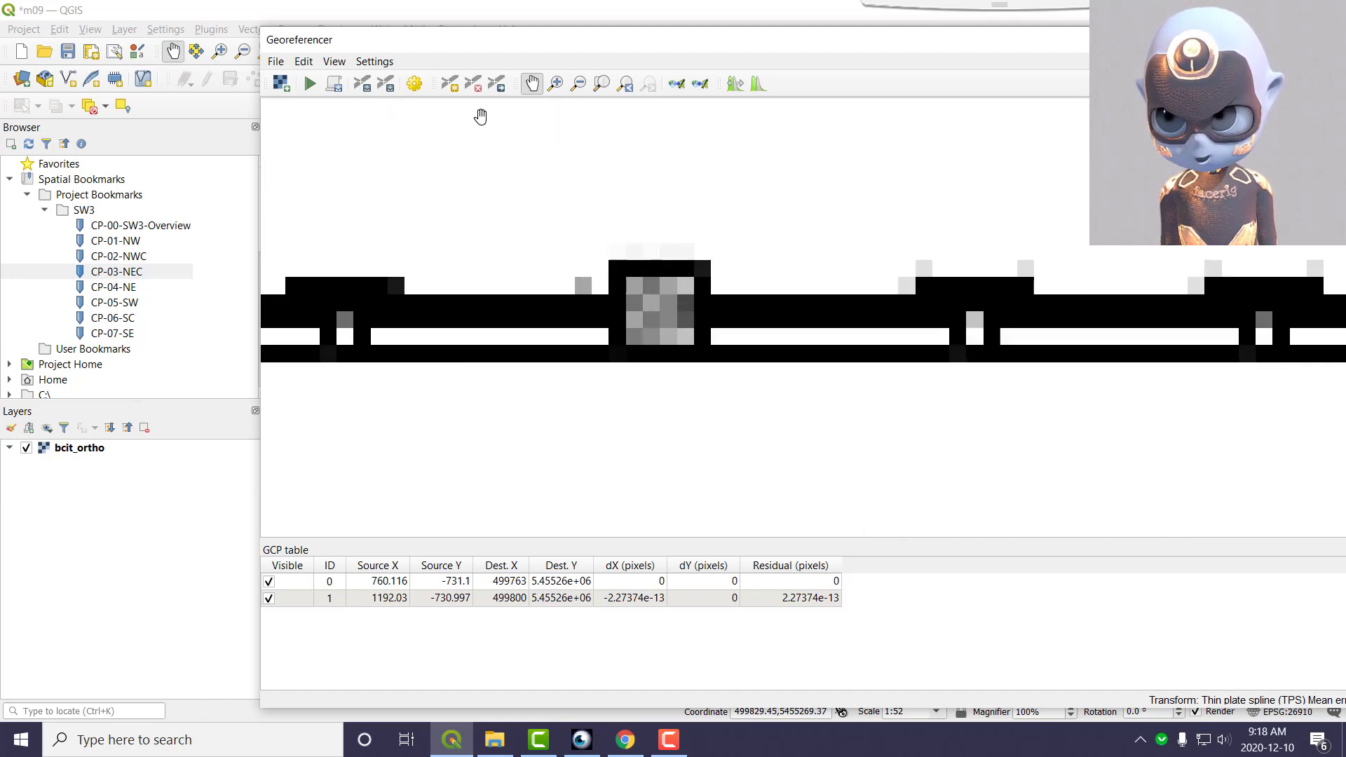
{"action": "left_click", "coordinate": [450, 83]}
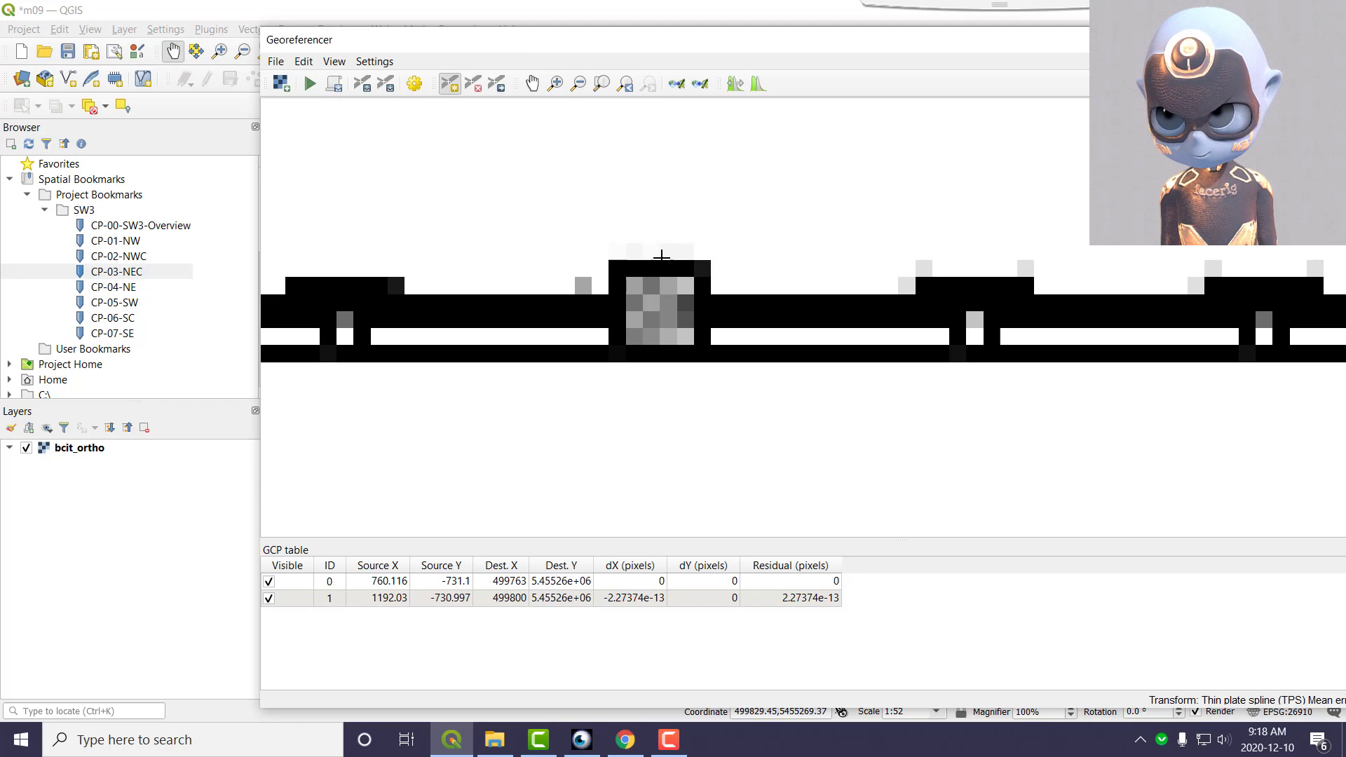
{"action": "left_click", "coordinate": [610, 261]}
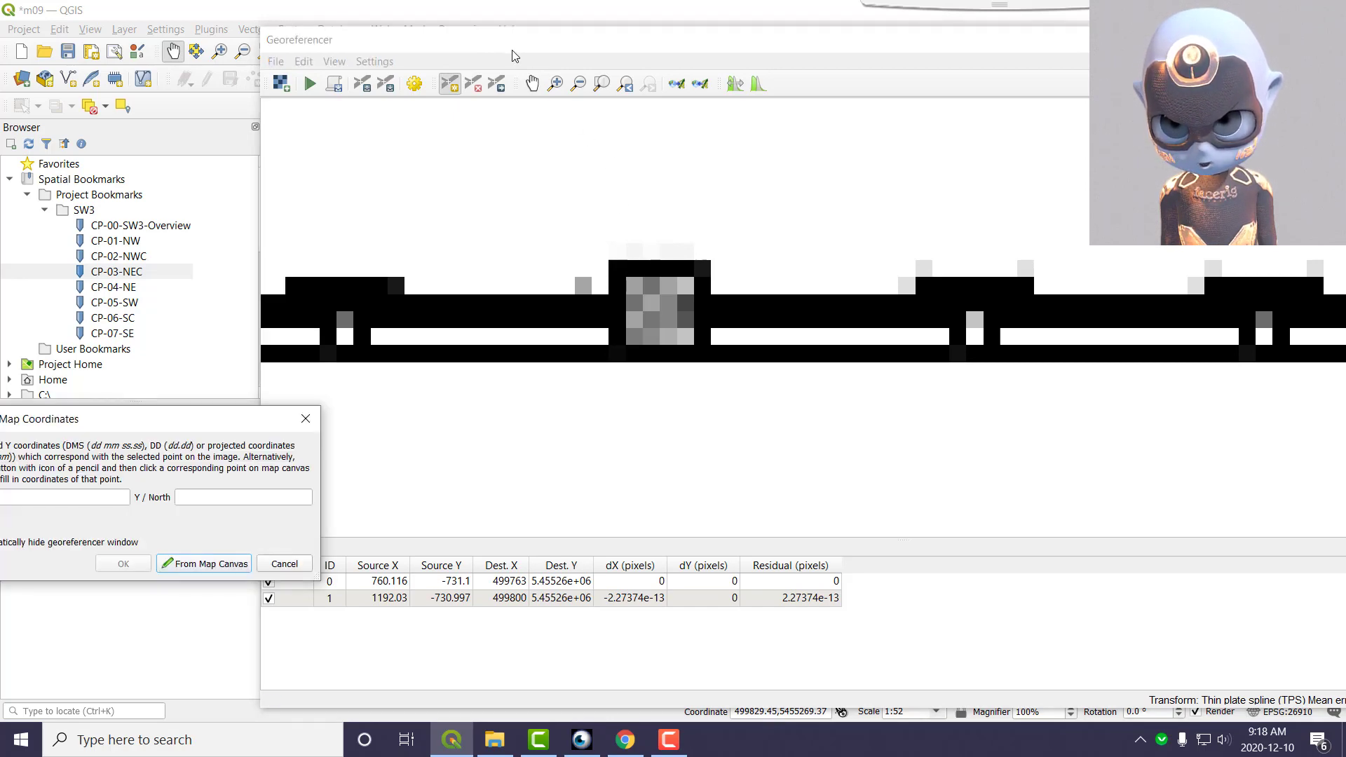
Pick the northwest corner of the first column east of the recess on the CP-03-NEC orthophoto view and accept its map coordinates
{"action": "left_click", "coordinate": [496, 12]}
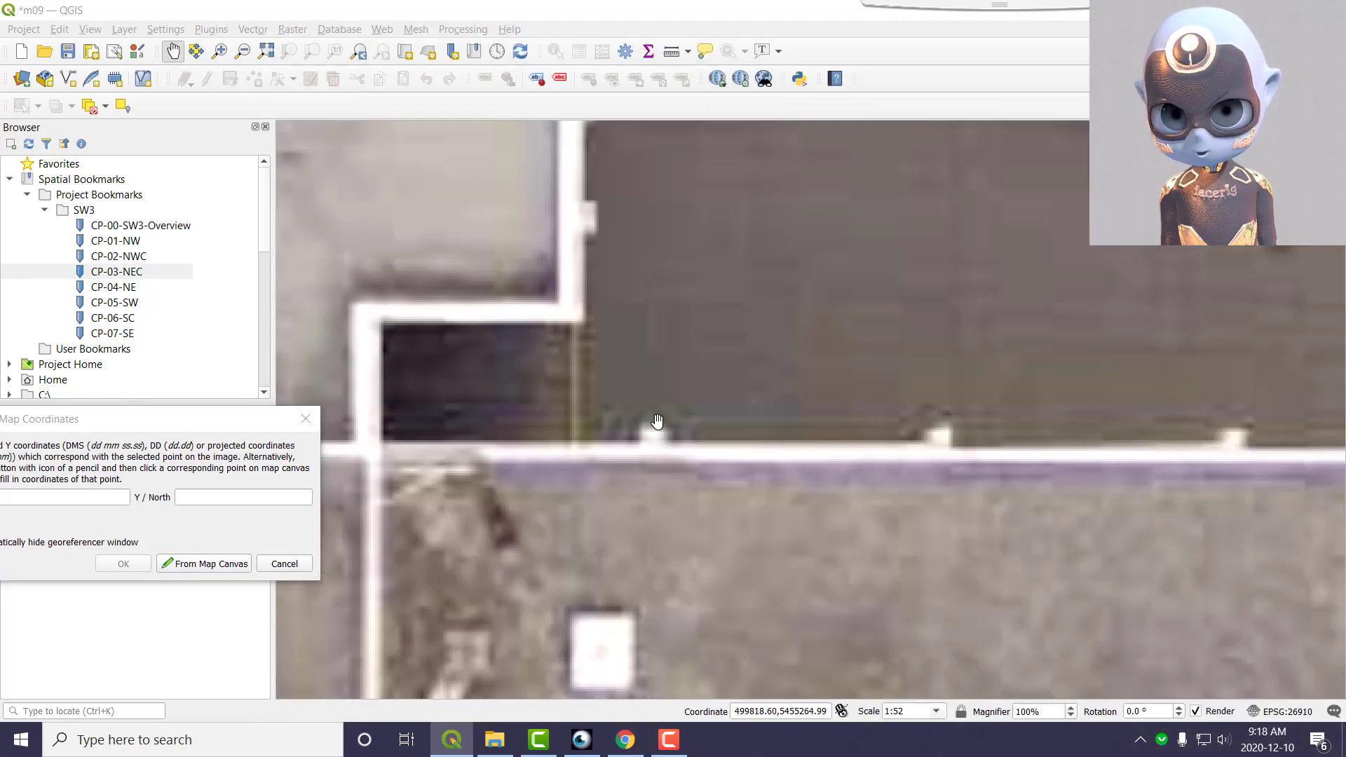
{"action": "scroll", "coordinate": [657, 421], "scroll_direction": "up", "scroll_amount": 2}
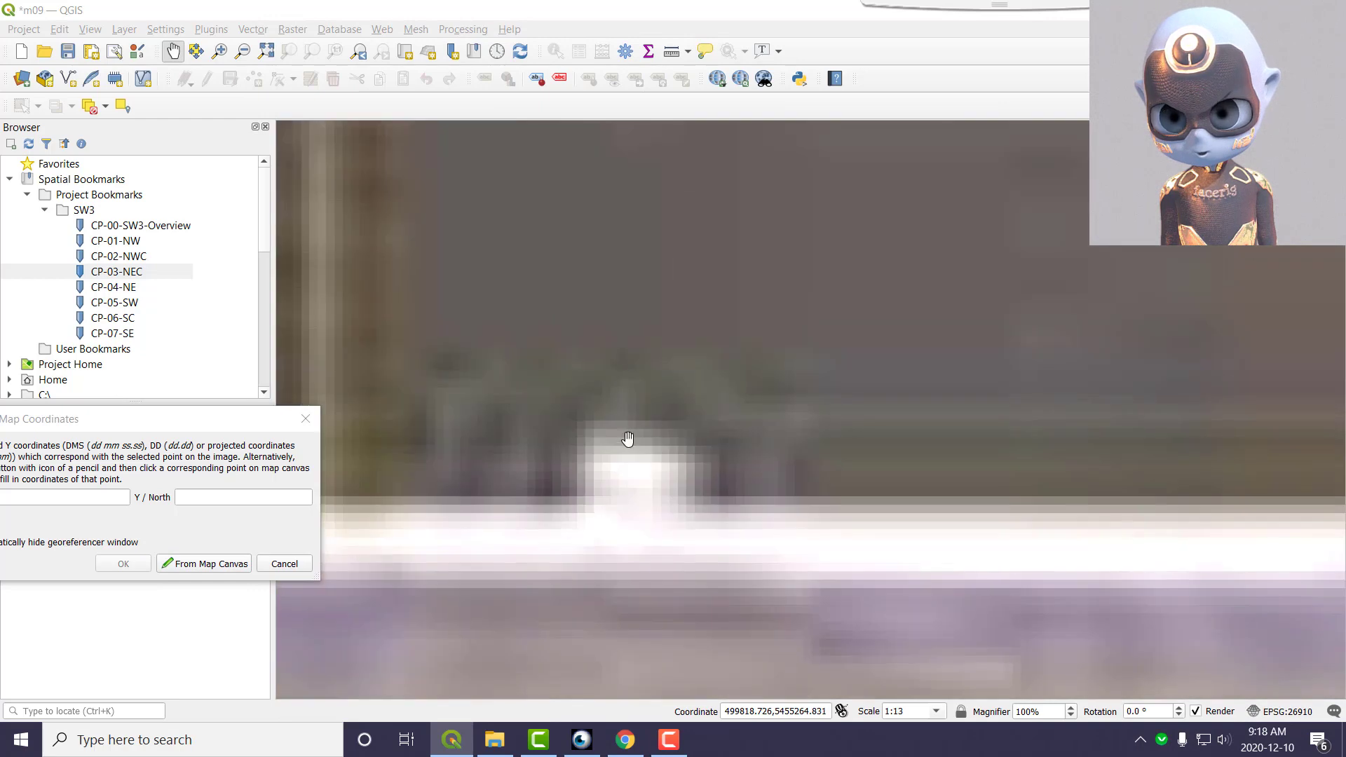
{"action": "left_click", "coordinate": [207, 565]}
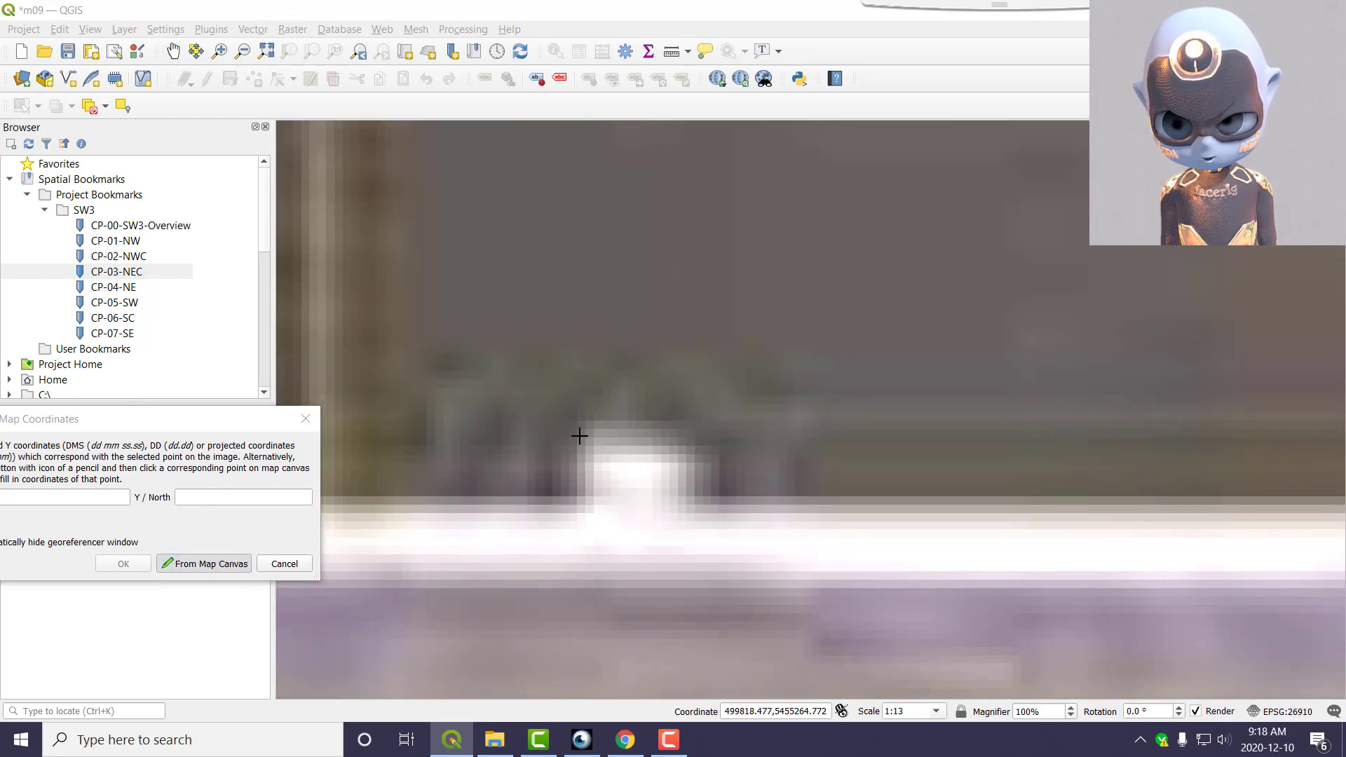
{"action": "left_click", "coordinate": [579, 436]}
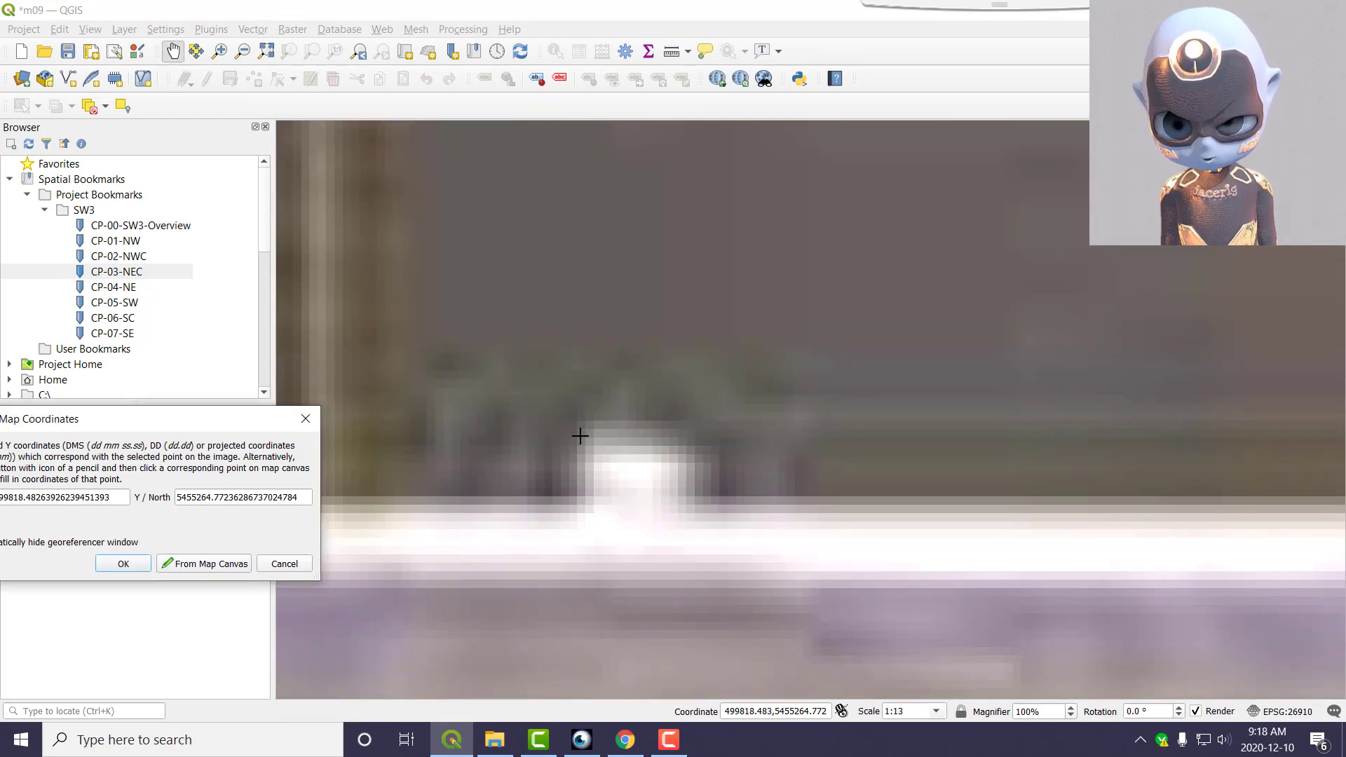
{"action": "left_click", "coordinate": [119, 571]}
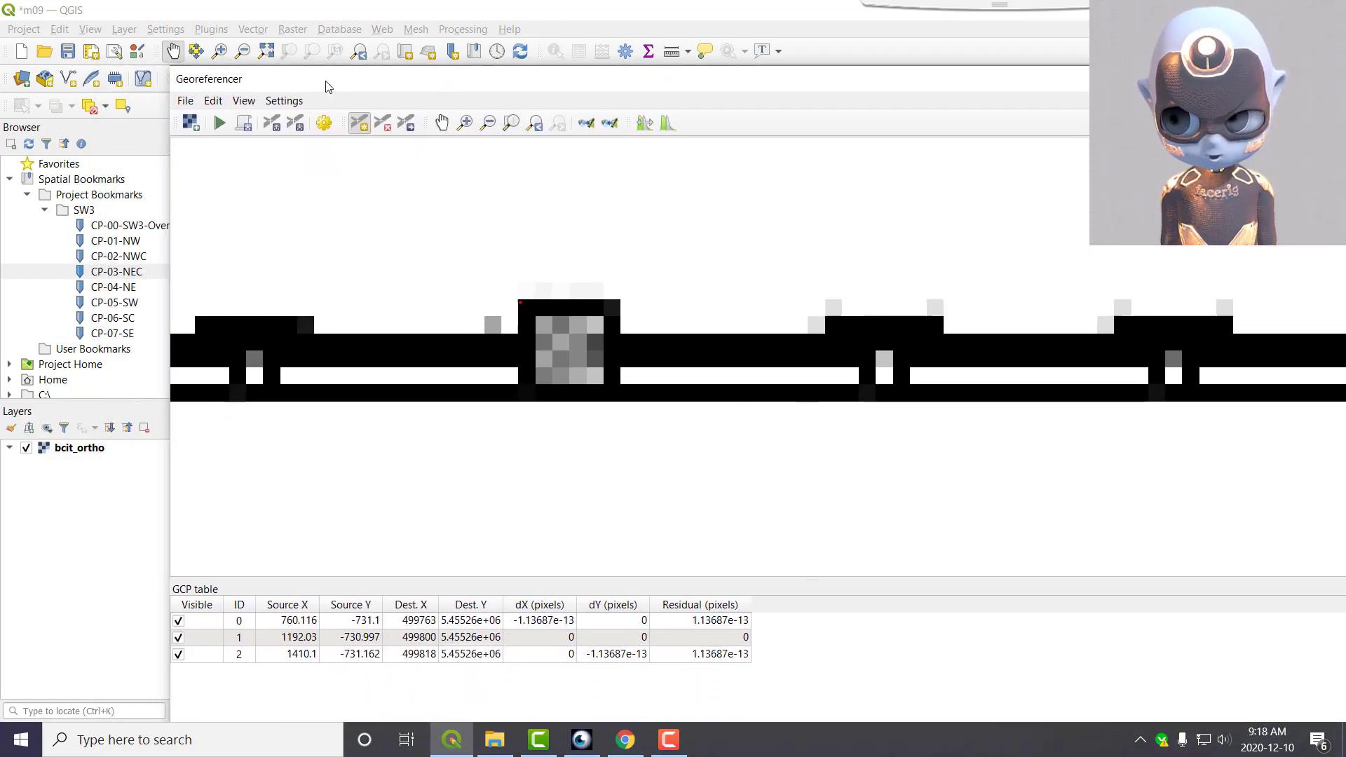
Go to the CP-04-NE spatial bookmark and frame the easternmost north-wall column on the orthophoto
{"action": "left_click_drag", "start_coordinate": [305, 81], "coordinate": [325, 82]}
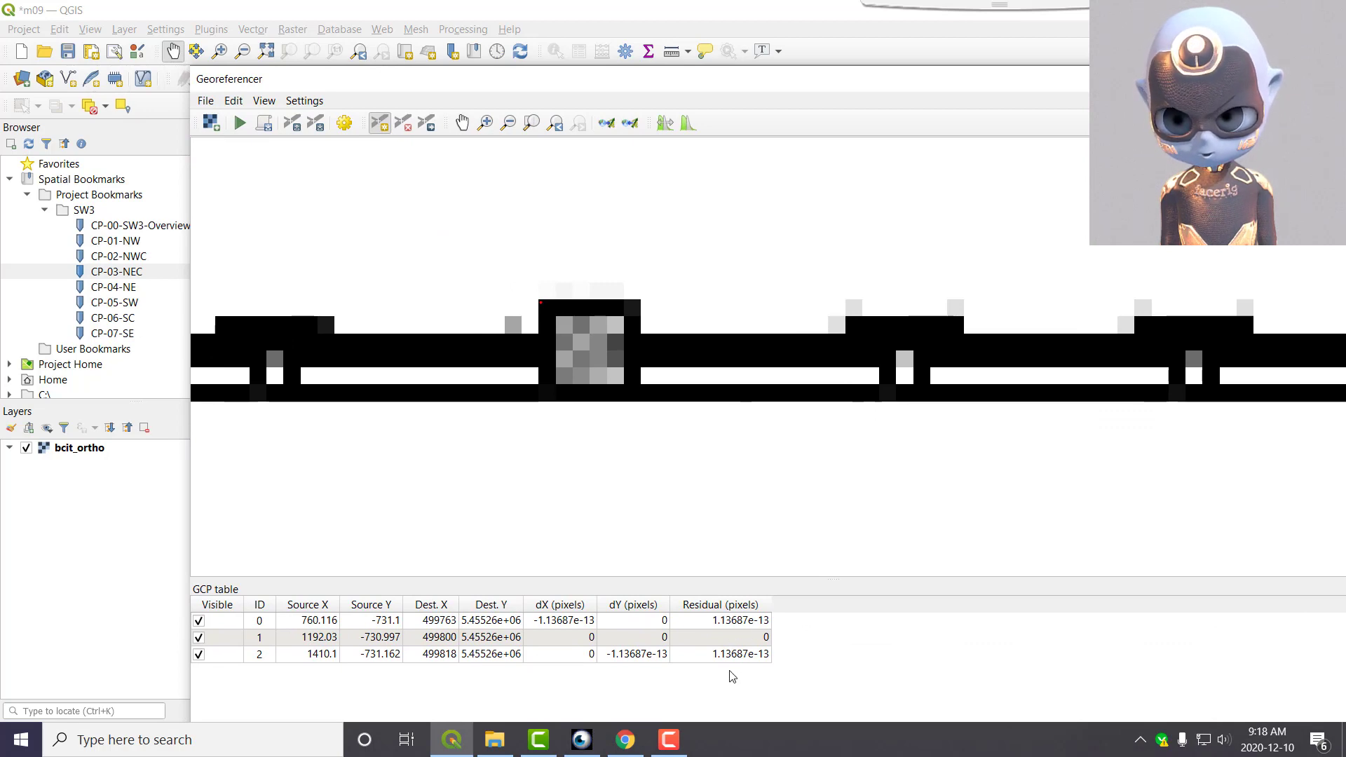
{"action": "left_click_drag", "start_coordinate": [610, 90], "coordinate": [1345, 89]}
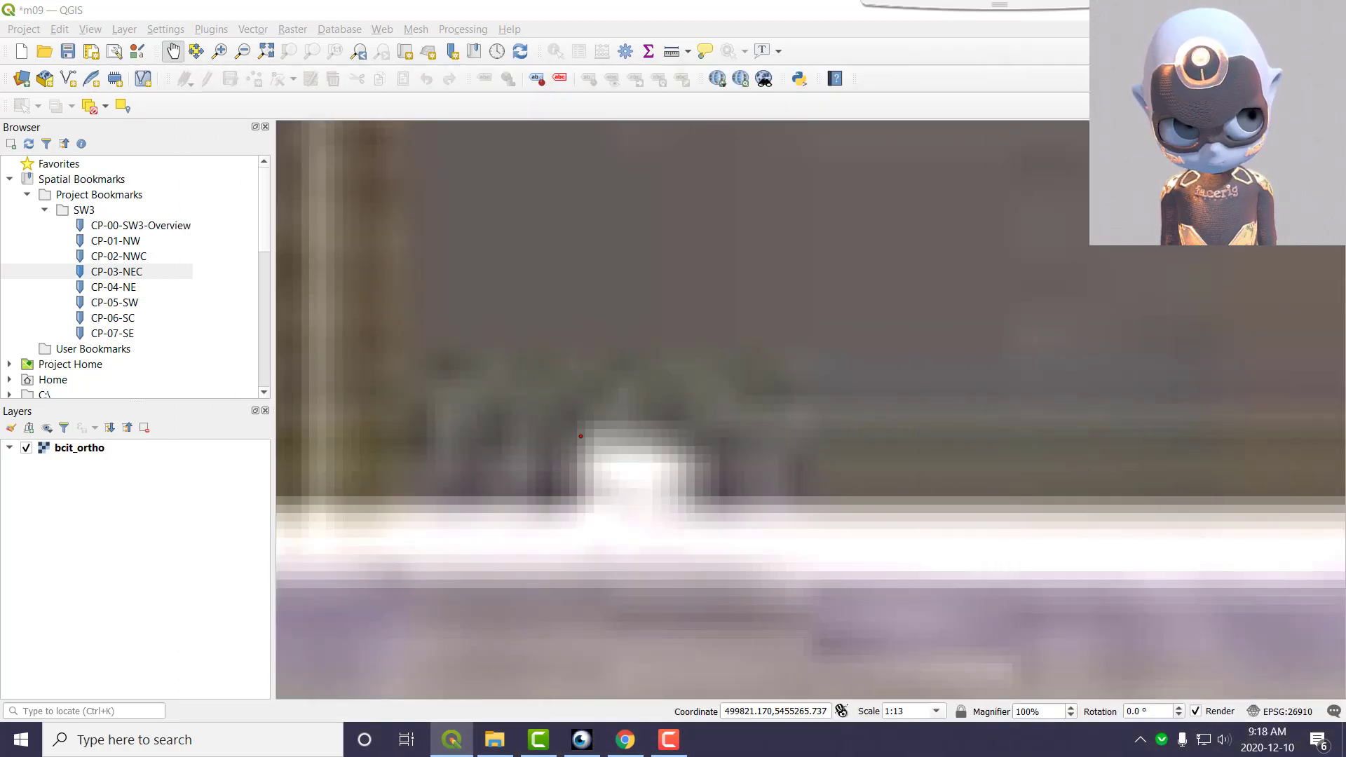
{"action": "double_click", "coordinate": [104, 288]}
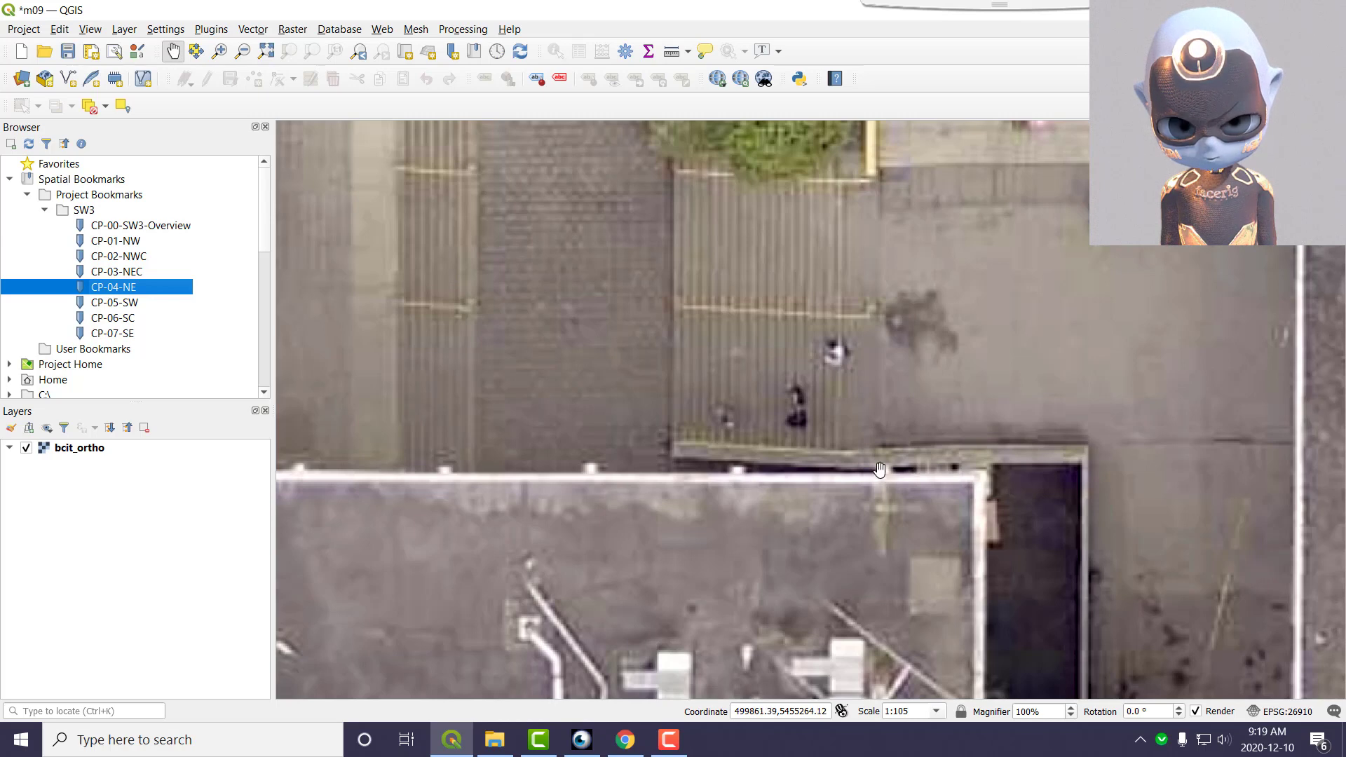
{"action": "scroll", "coordinate": [912, 429], "scroll_direction": "up", "scroll_amount": 2}
{"action": "scroll", "coordinate": [993, 500], "scroll_direction": "down", "scroll_amount": 1}
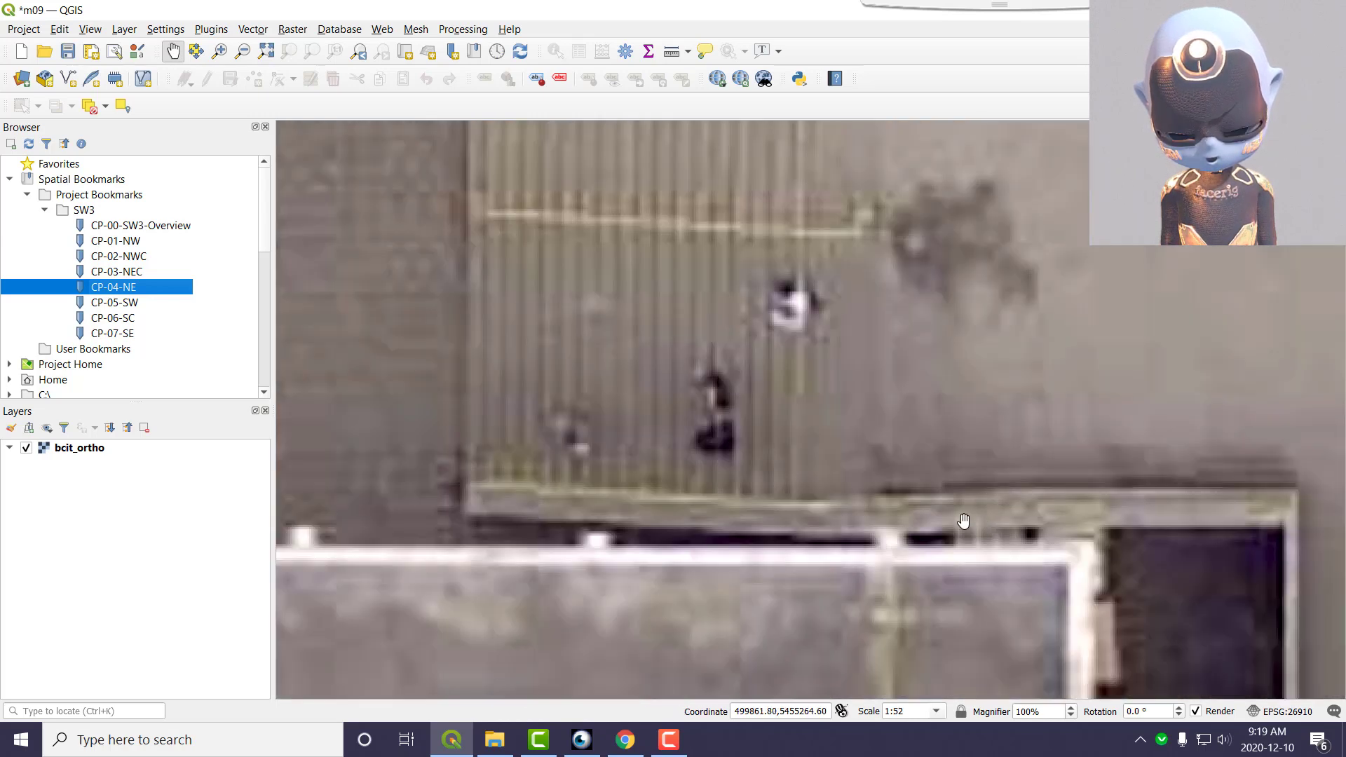
{"action": "left_click_drag", "start_coordinate": [946, 520], "coordinate": [915, 342]}
{"action": "scroll", "coordinate": [845, 363], "scroll_direction": "up", "scroll_amount": 1}
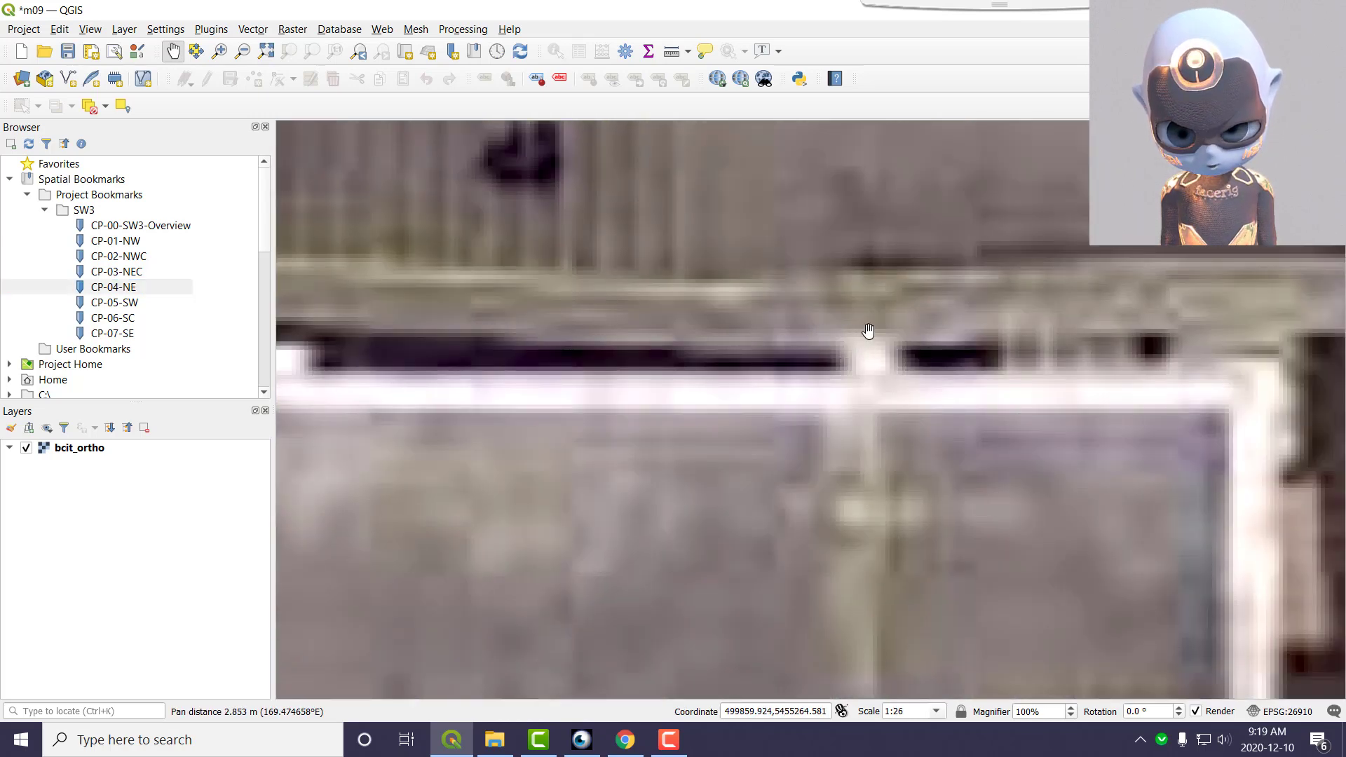
Place a control point on the plan at the northwest corner of the easternmost column in room 2695's north wall
{"action": "left_click_drag", "start_coordinate": [1345, 230], "coordinate": [199, 114]}
{"action": "scroll", "coordinate": [916, 341], "scroll_direction": "down", "scroll_amount": 3}
{"action": "scroll", "coordinate": [908, 343], "scroll_direction": "down", "scroll_amount": 2}
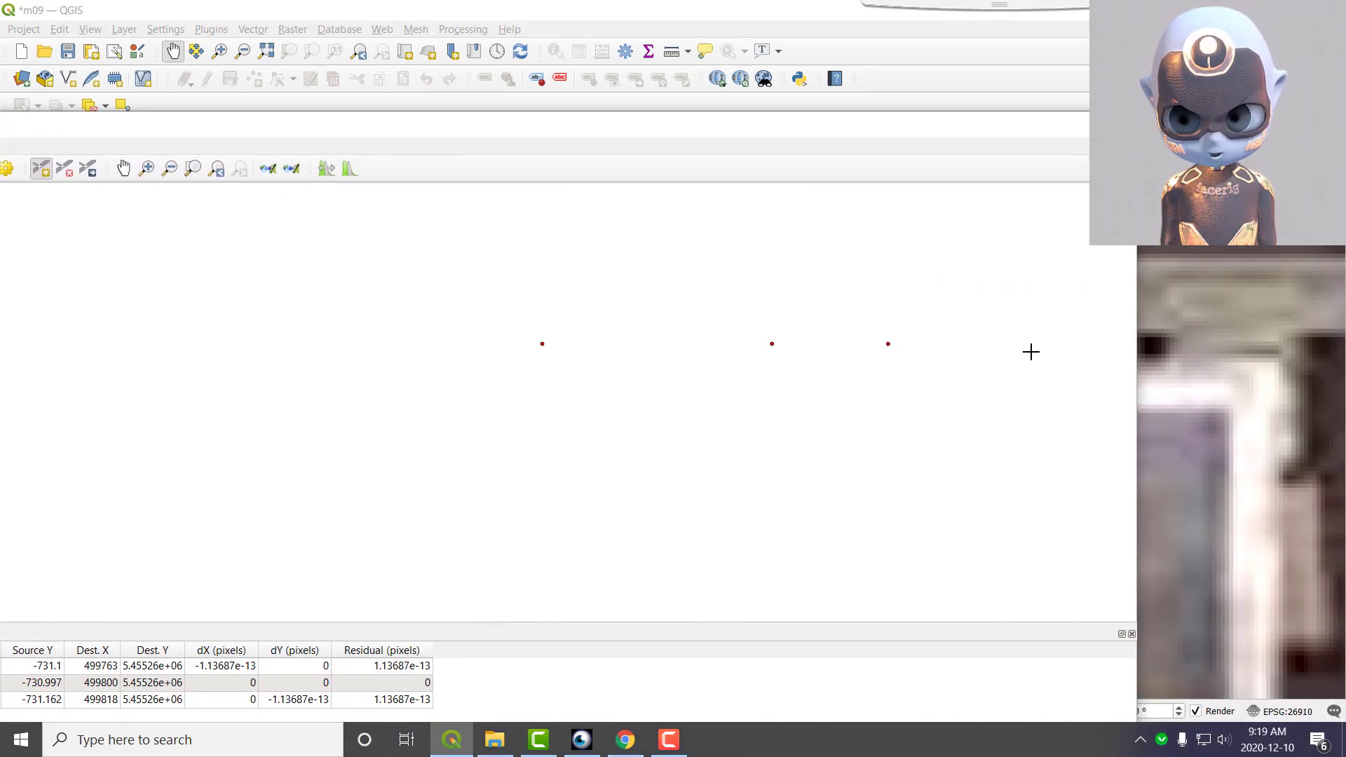
{"action": "left_click", "coordinate": [123, 168]}
{"action": "left_click_drag", "start_coordinate": [920, 382], "coordinate": [290, 381]}
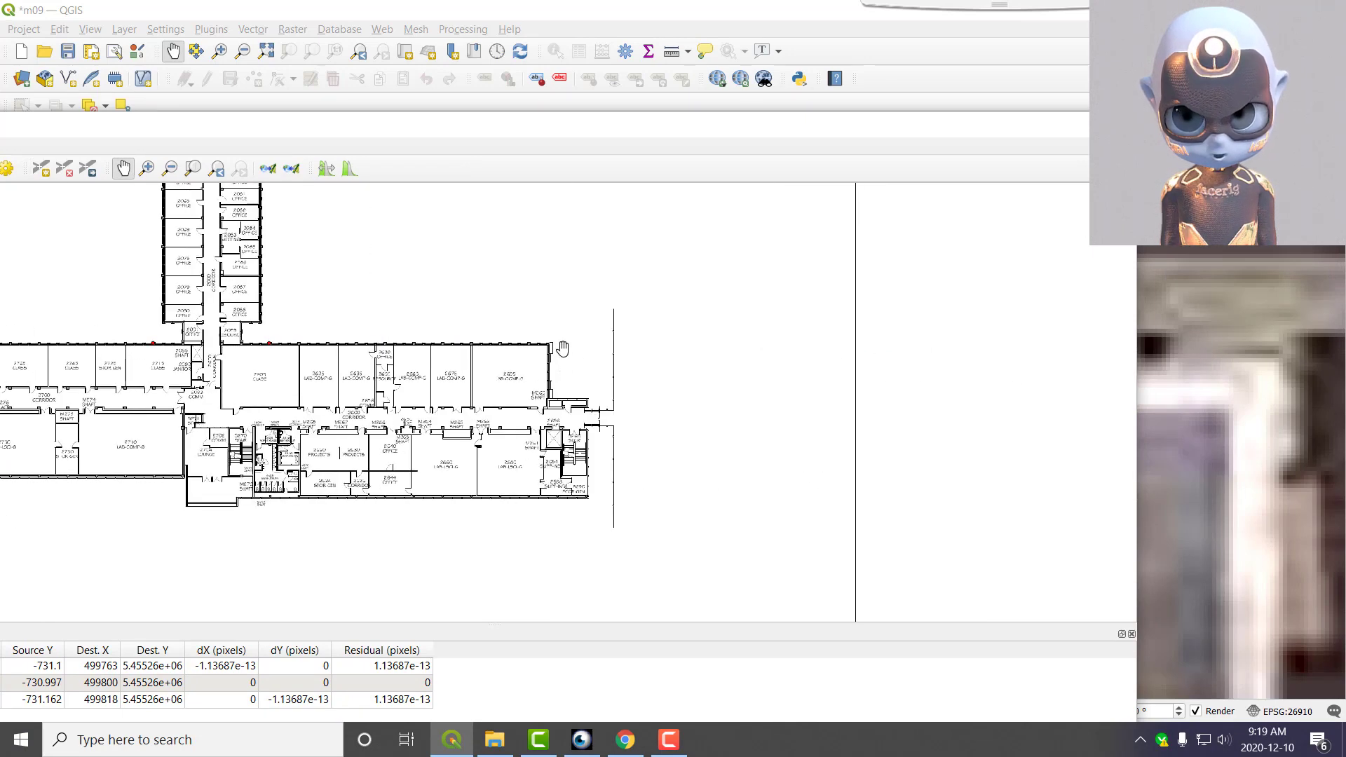
{"action": "scroll", "coordinate": [548, 341], "scroll_direction": "up", "scroll_amount": 3}
{"action": "left_click_drag", "start_coordinate": [512, 385], "coordinate": [623, 376]}
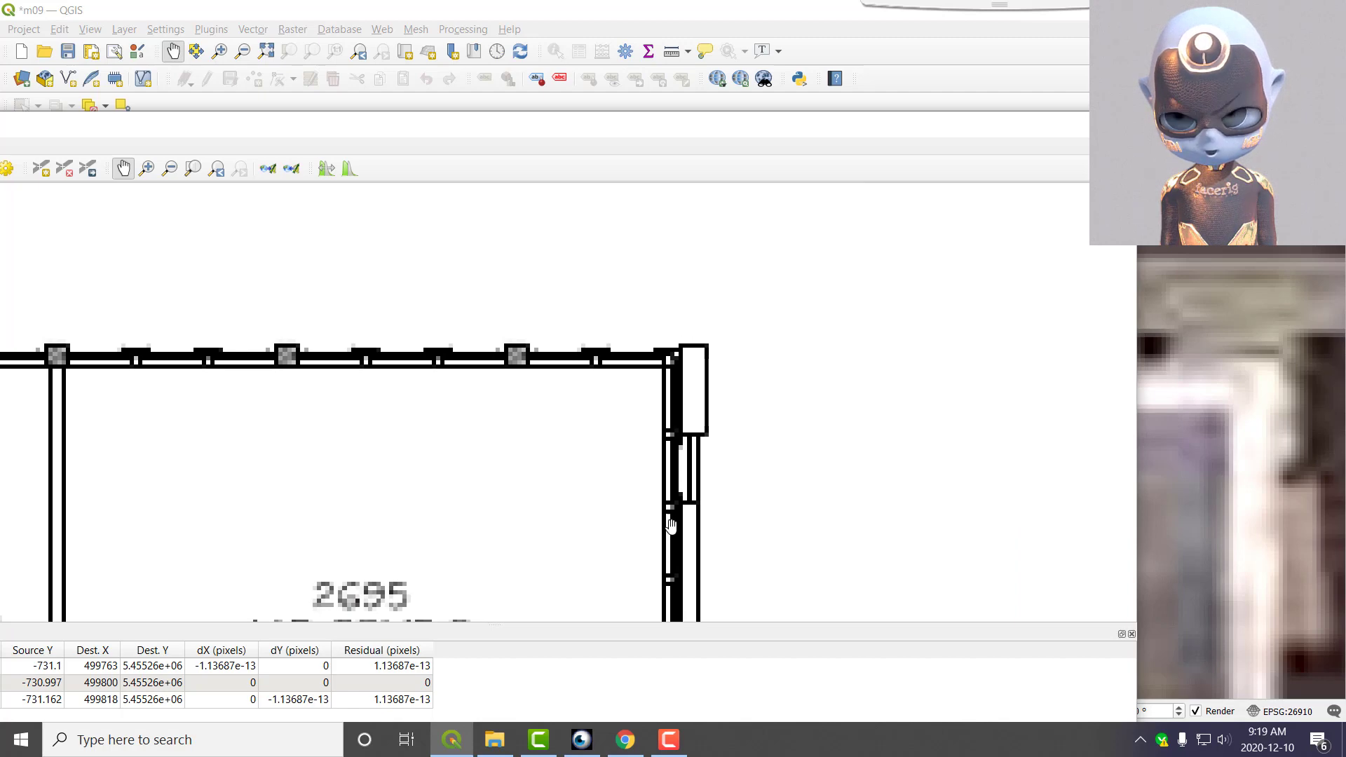
{"action": "left_click_drag", "start_coordinate": [522, 355], "coordinate": [792, 352]}
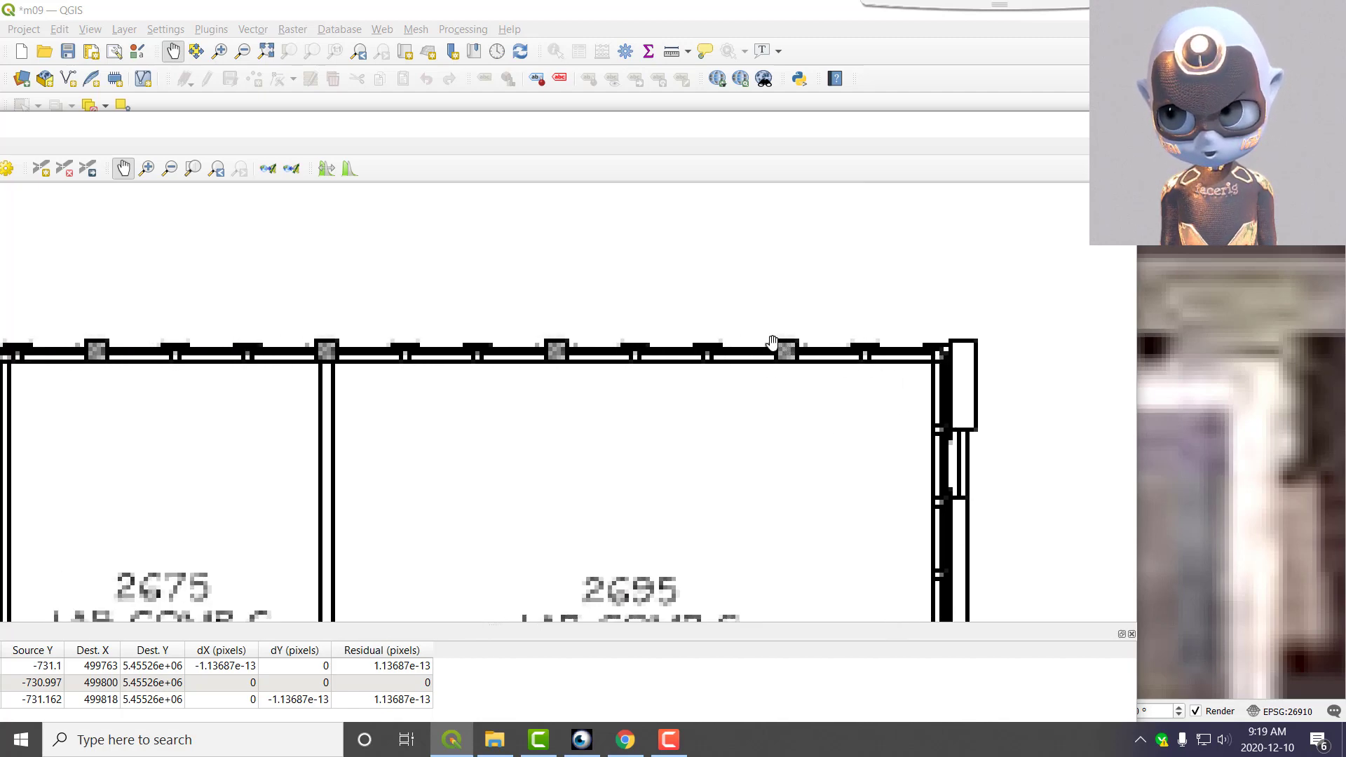
{"action": "scroll", "coordinate": [803, 358], "scroll_direction": "up", "scroll_amount": 2}
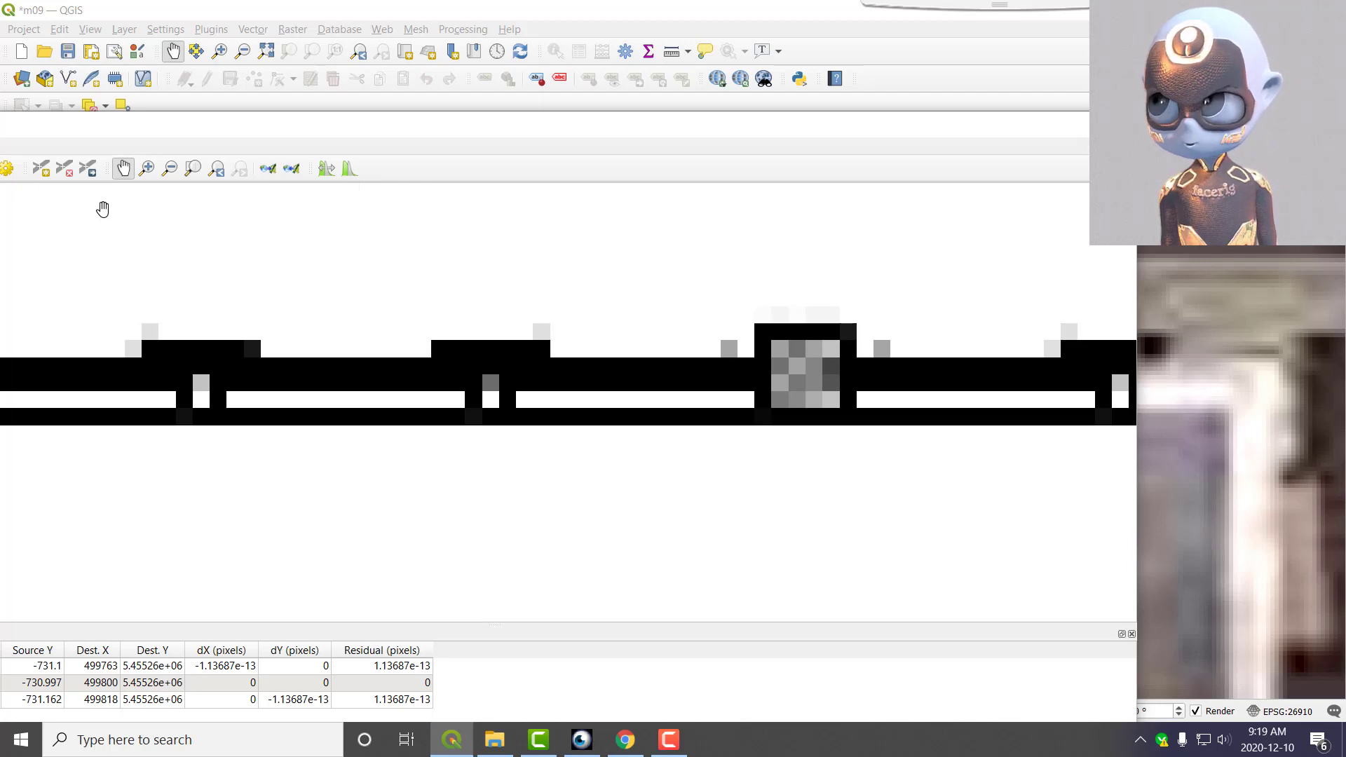
{"action": "left_click", "coordinate": [41, 169]}
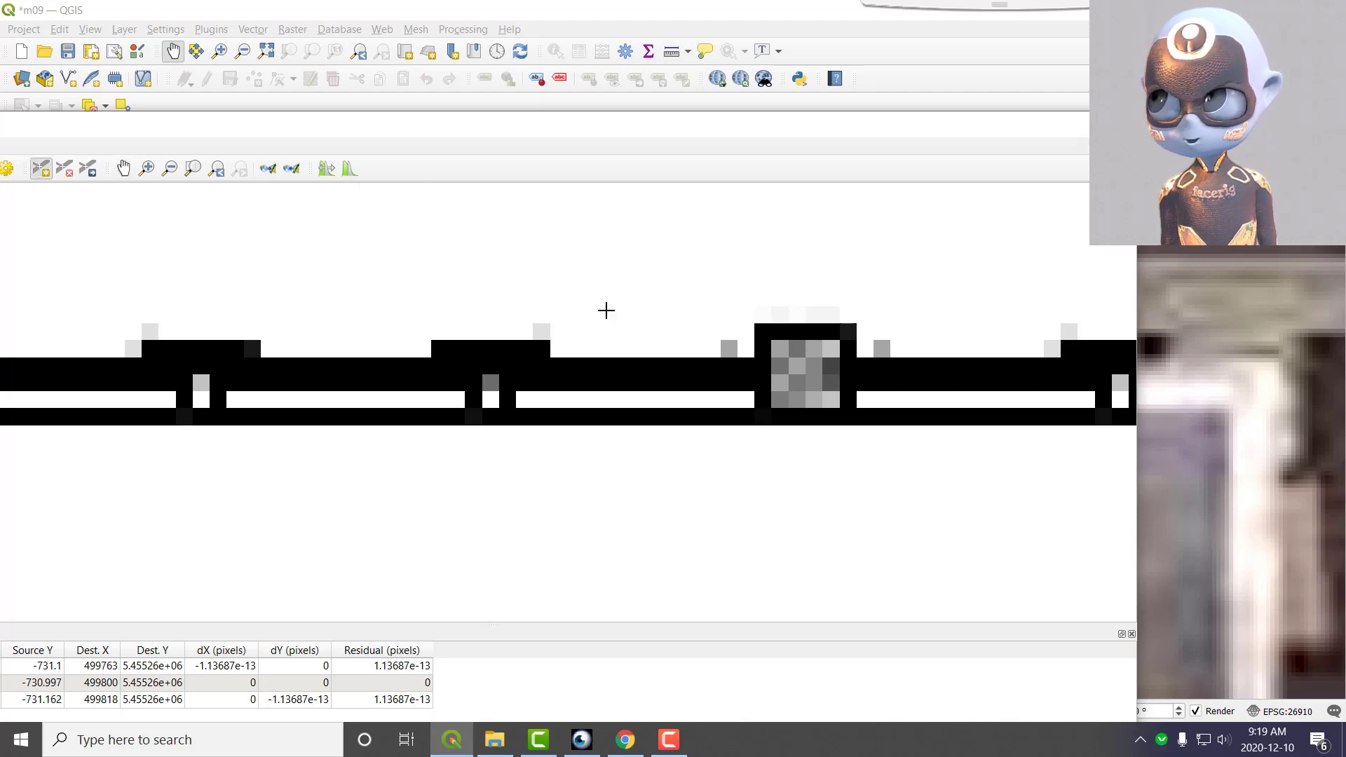
{"action": "left_click", "coordinate": [751, 322]}
Pick the matching northwest corner of the easternmost column on the orthophoto at CP-04-NE and accept its map coordinates
{"action": "left_click_drag", "start_coordinate": [556, 127], "coordinate": [1345, 172]}
{"action": "scroll", "coordinate": [945, 366], "scroll_direction": "up", "scroll_amount": 1}
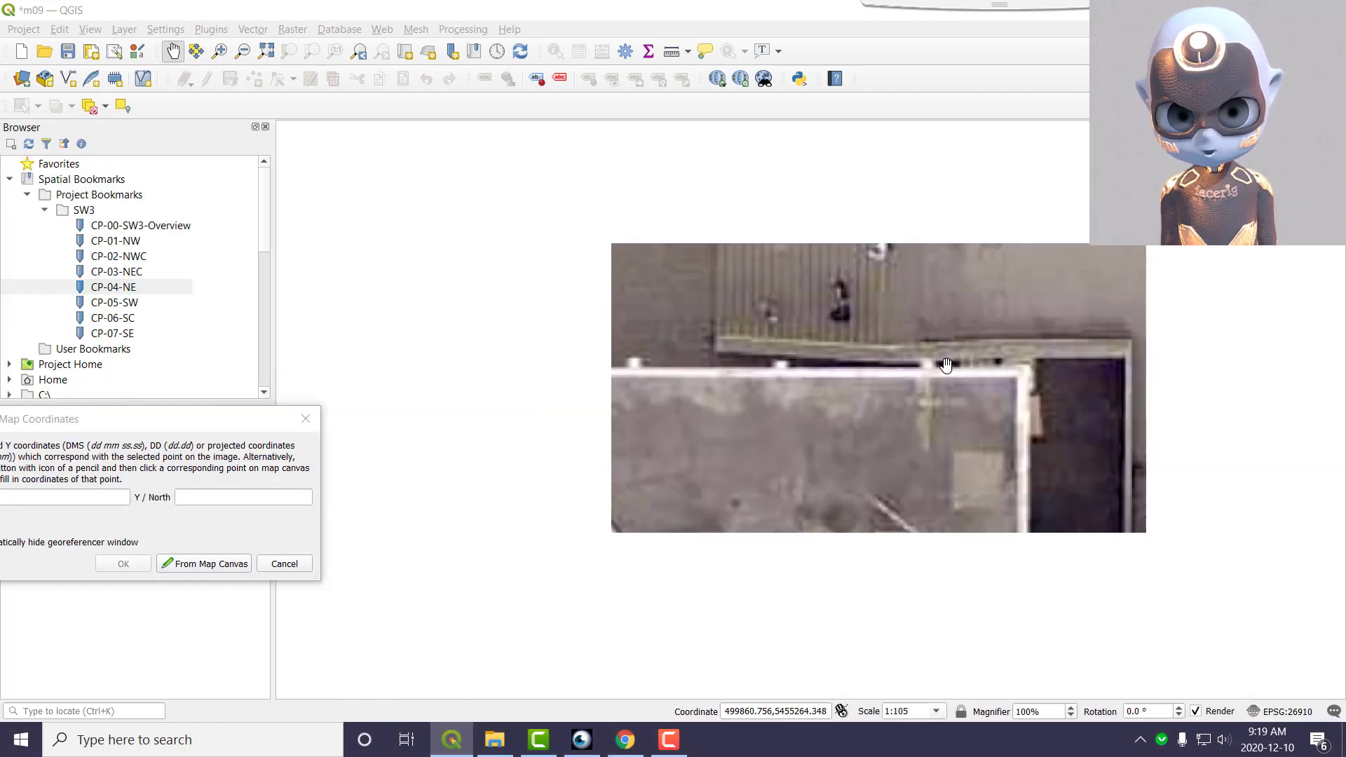
{"action": "scroll", "coordinate": [895, 349], "scroll_direction": "up", "scroll_amount": 1}
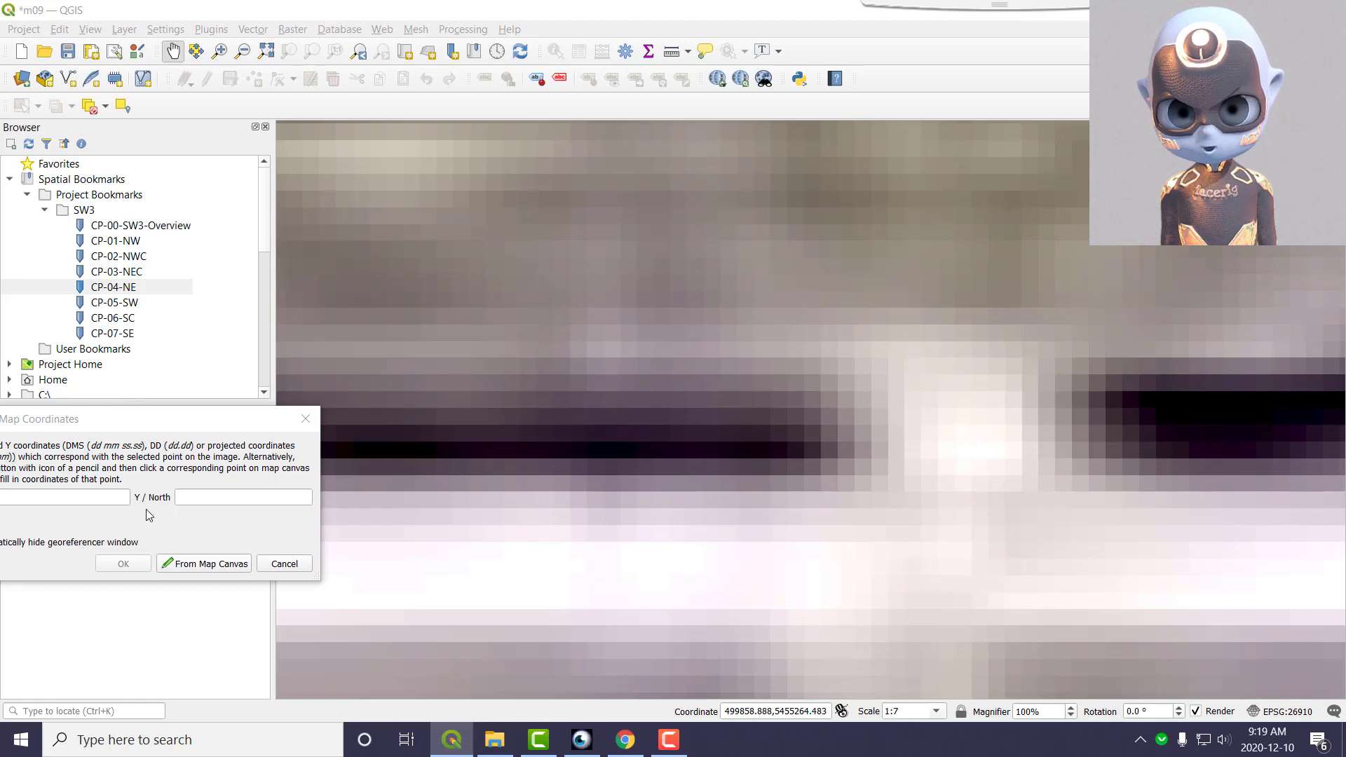
{"action": "left_click", "coordinate": [200, 565]}
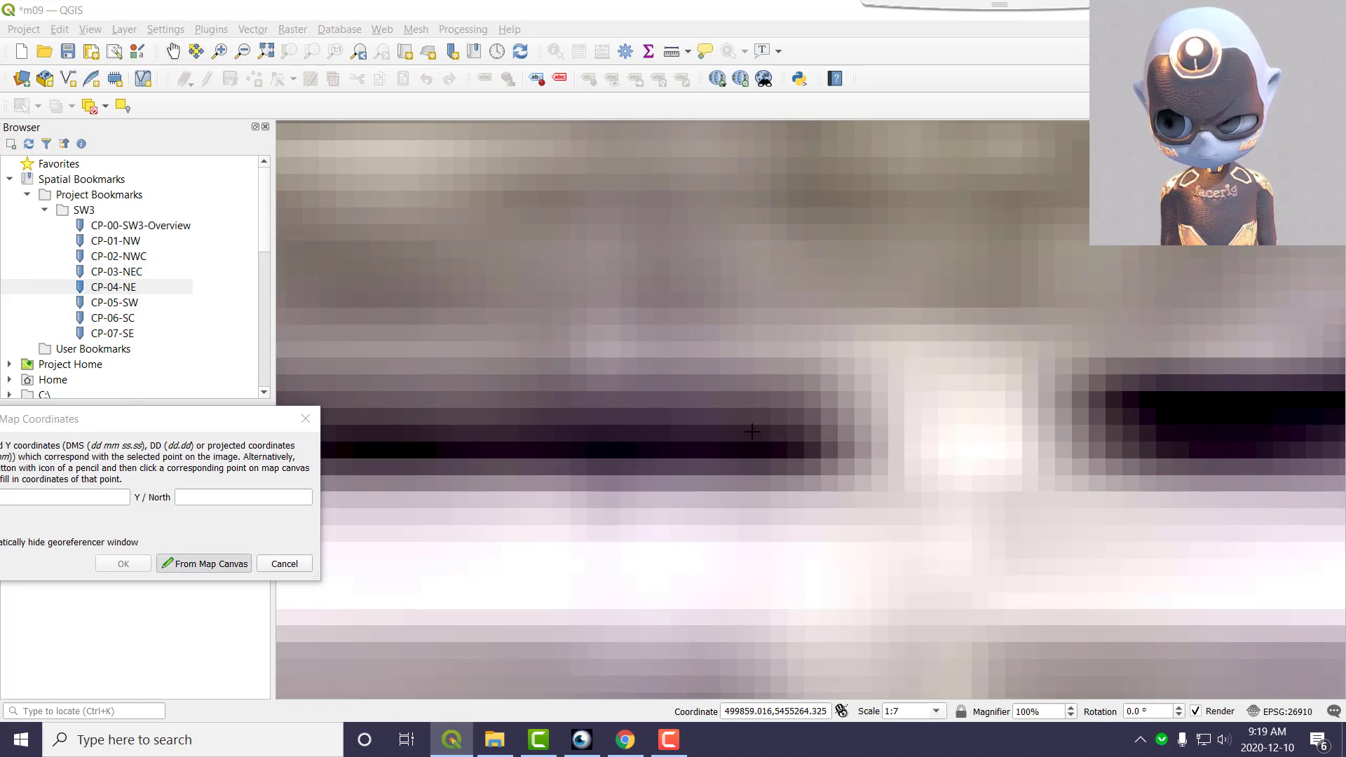
{"action": "left_click", "coordinate": [896, 373]}
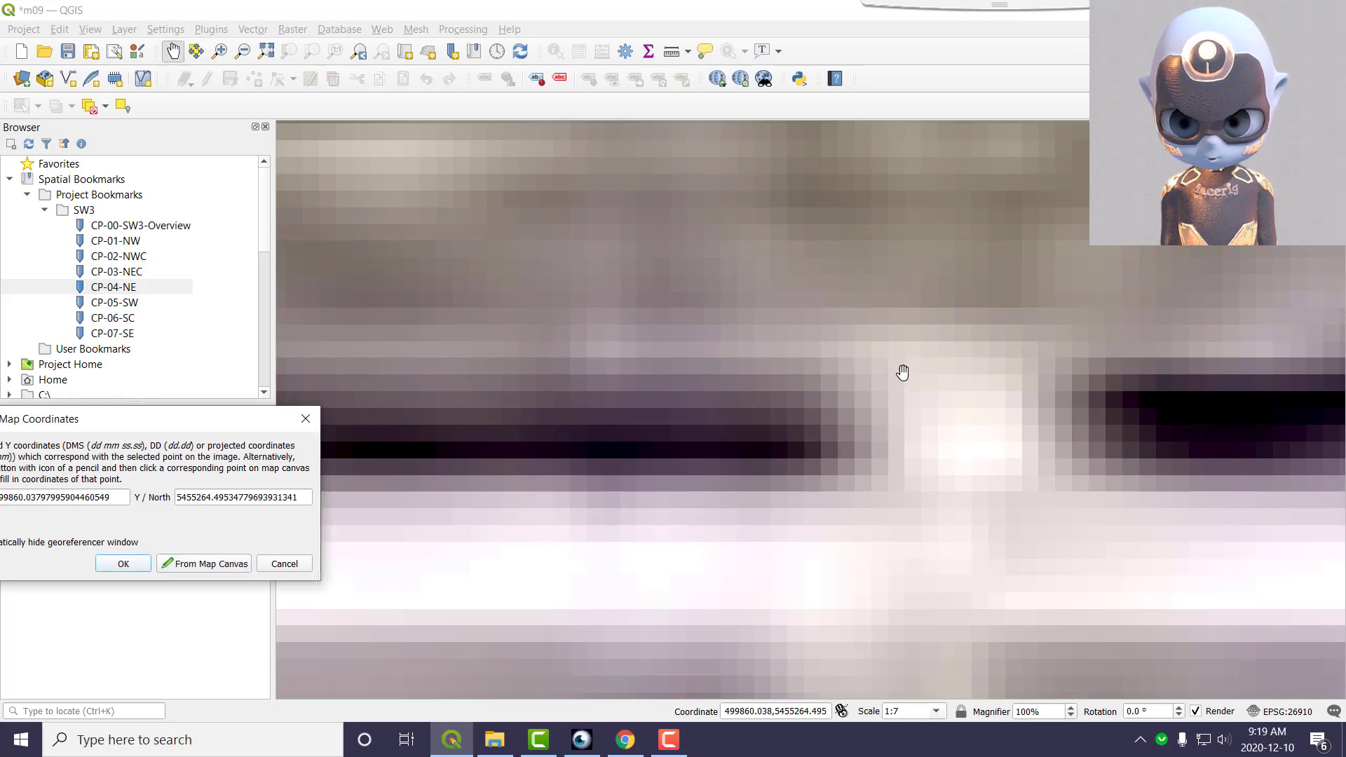
{"action": "left_click", "coordinate": [124, 565]}
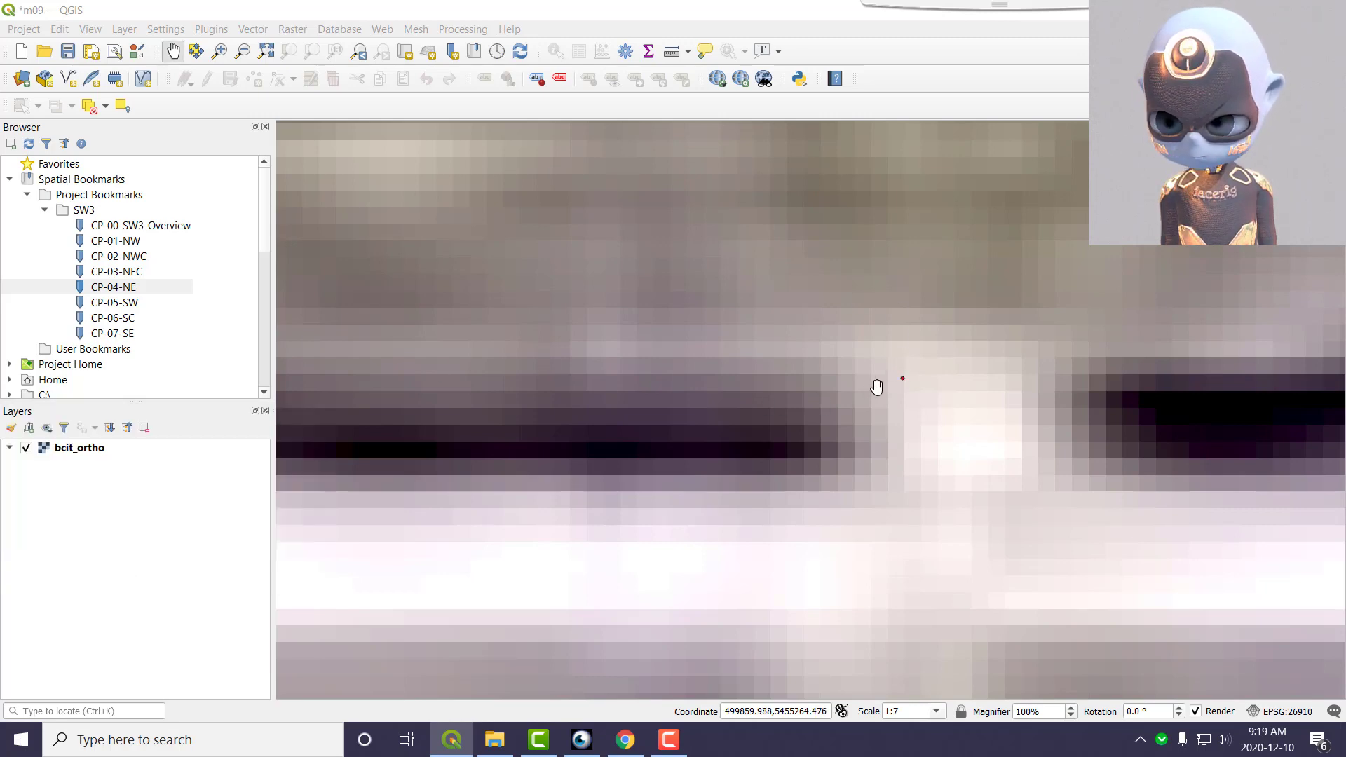
Review the control points on the plan and in the GCP table, and go to the CP-05-SW spatial bookmark
{"action": "scroll", "coordinate": [873, 389], "scroll_direction": "down", "scroll_amount": 4}
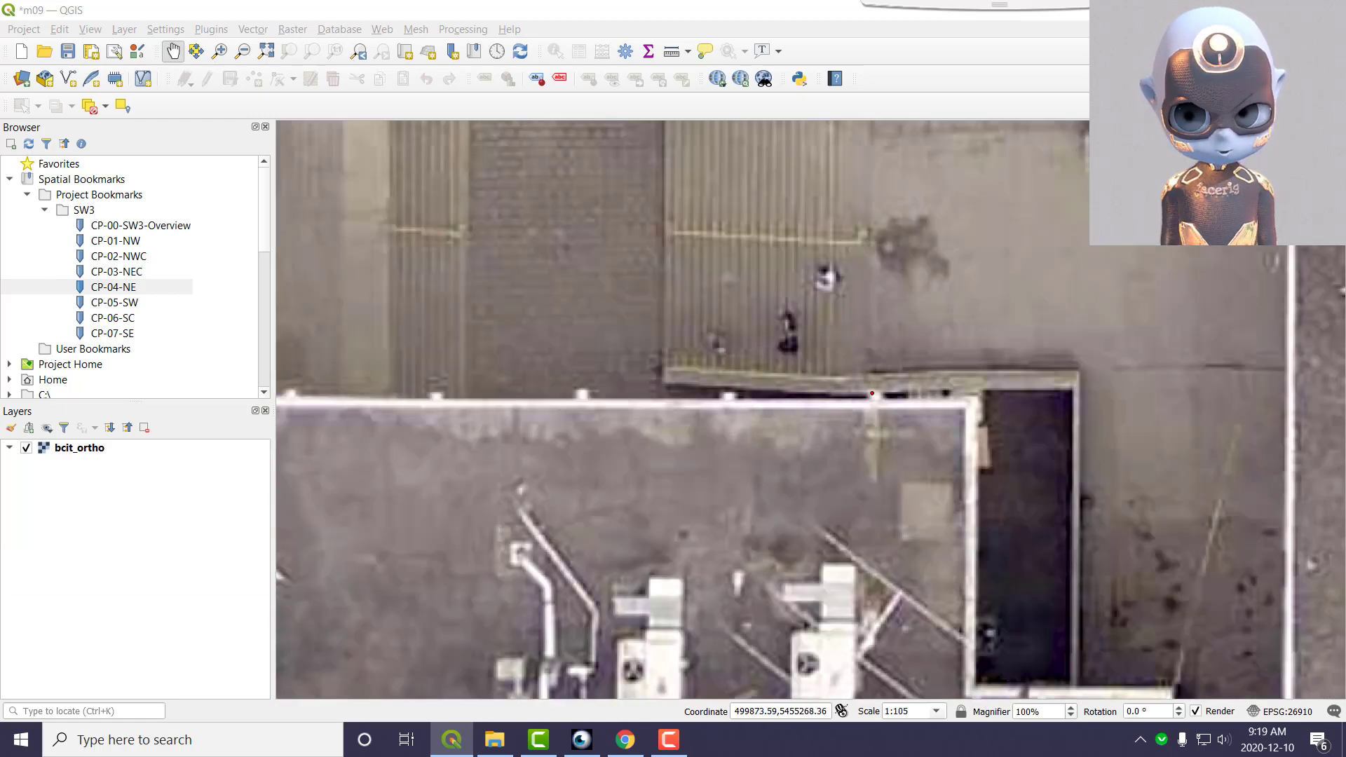
{"action": "left_click_drag", "start_coordinate": [1345, 181], "coordinate": [72, 142]}
{"action": "scroll", "coordinate": [814, 282], "scroll_direction": "down", "scroll_amount": 6}
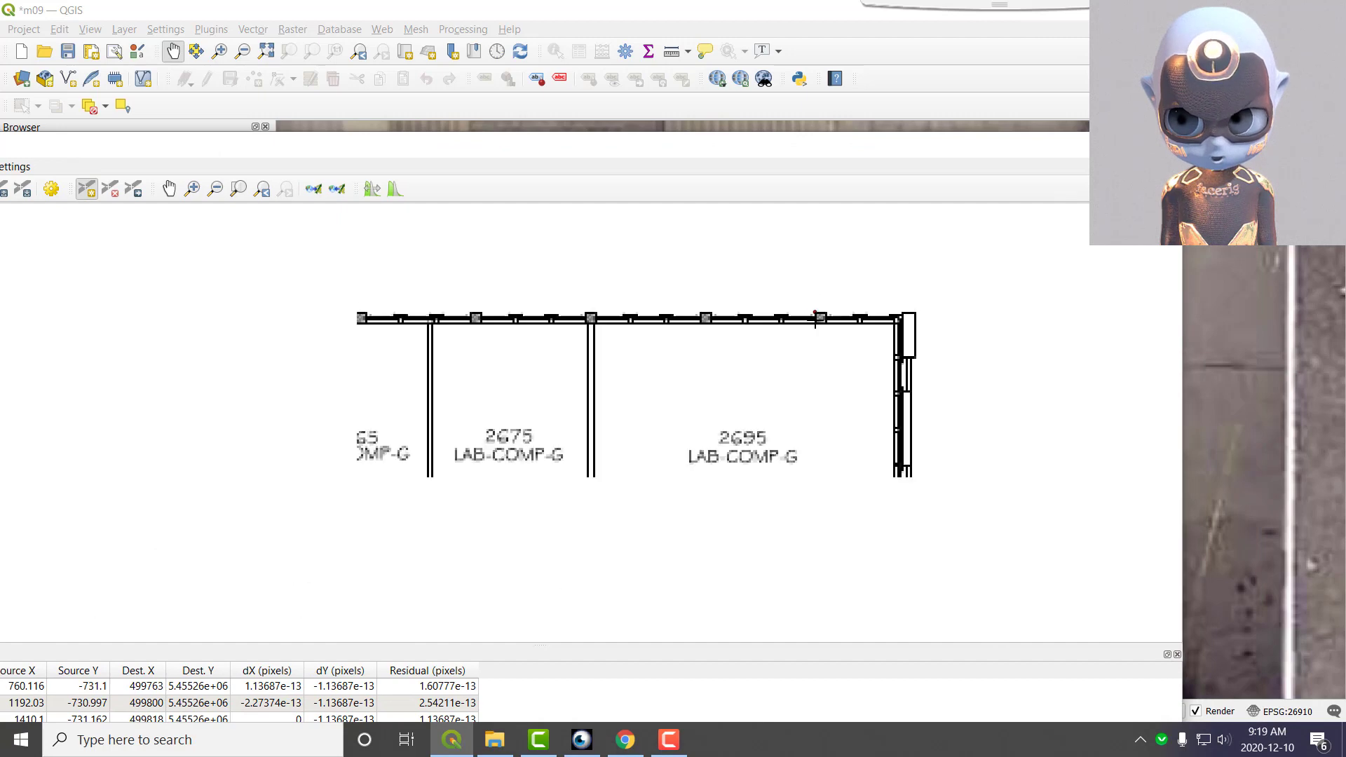
{"action": "double_click", "coordinate": [692, 150]}
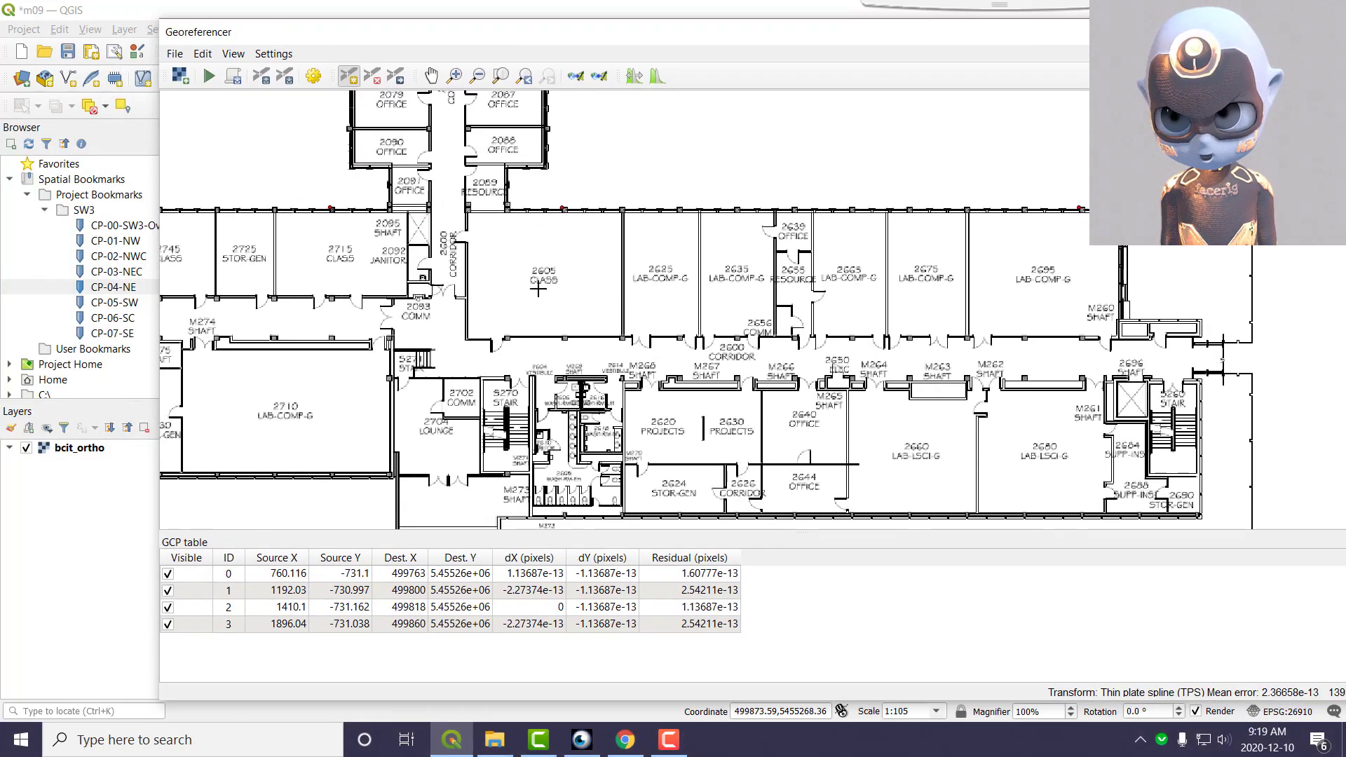
{"action": "scroll", "coordinate": [573, 231], "scroll_direction": "down", "scroll_amount": 2}
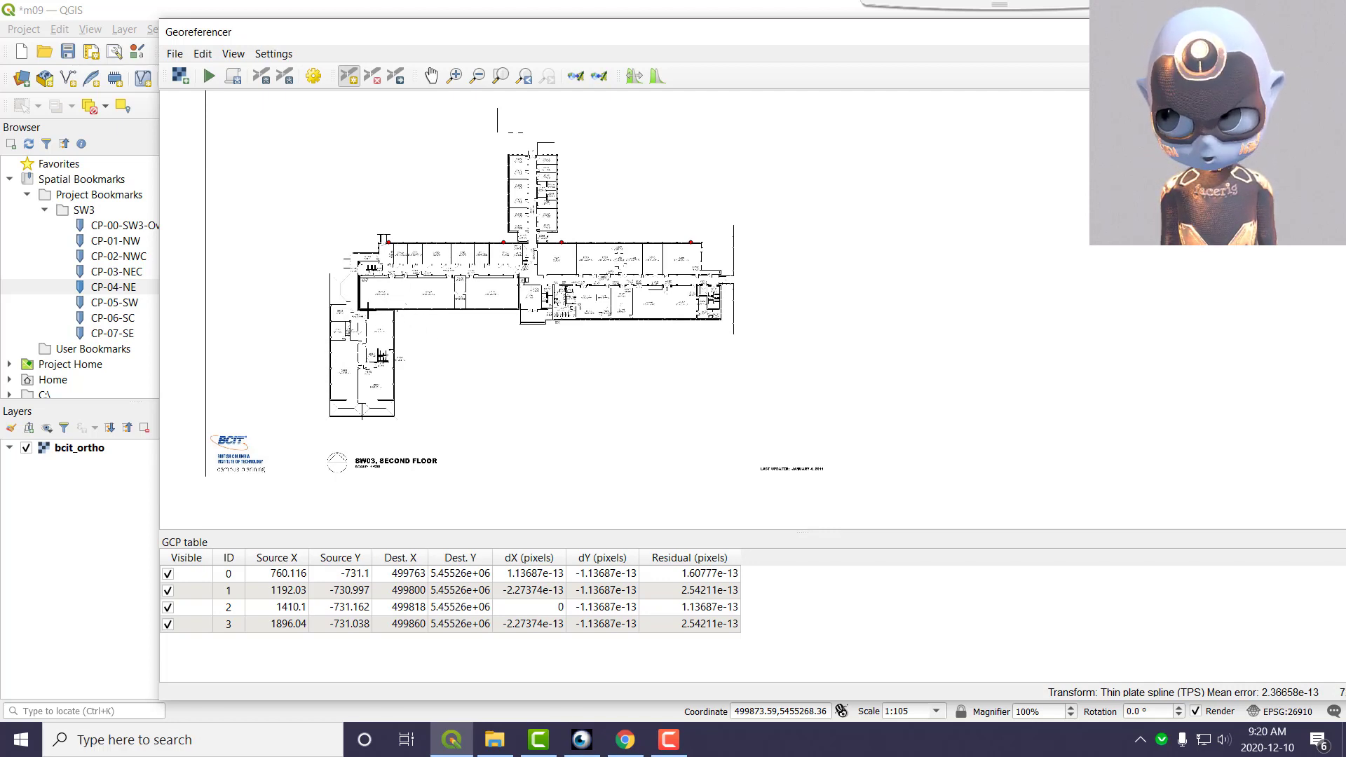
{"action": "left_click_drag", "start_coordinate": [396, 36], "coordinate": [1345, 61]}
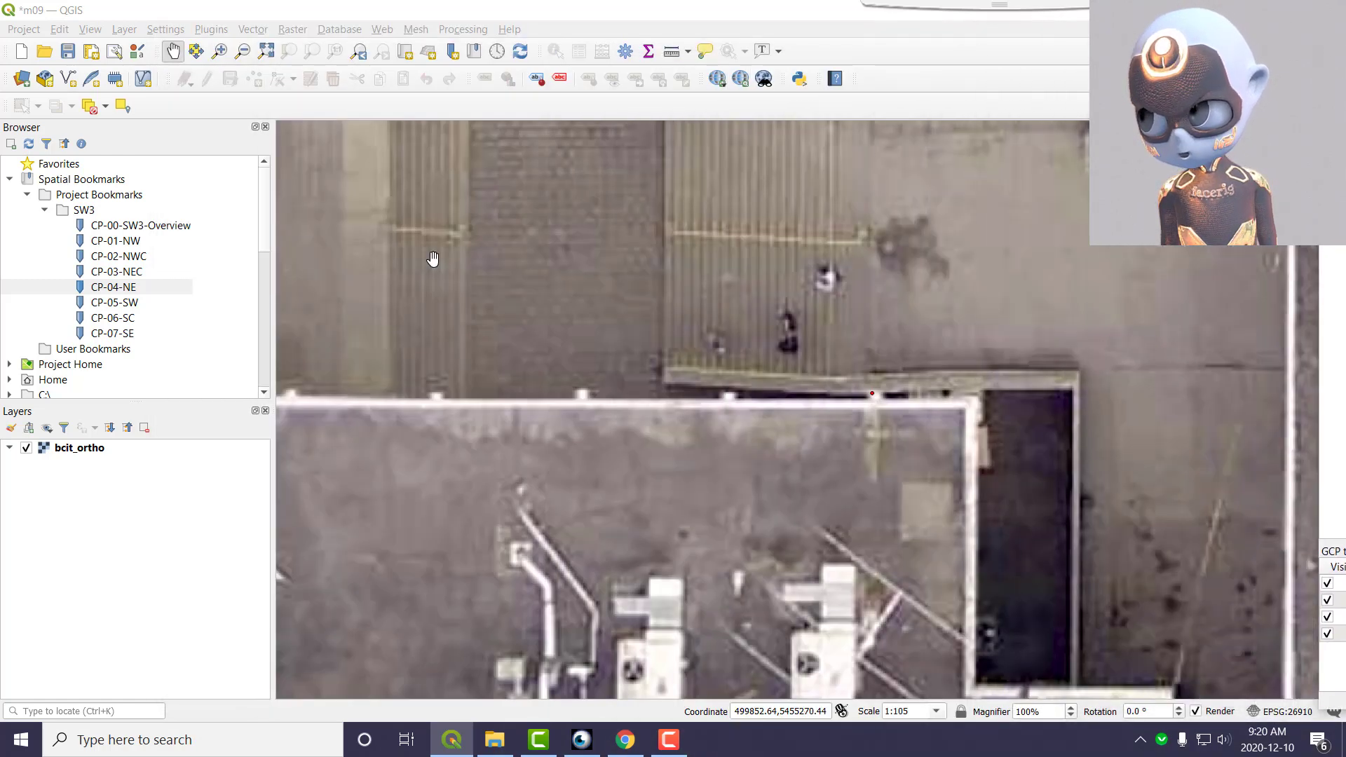
{"action": "double_click", "coordinate": [116, 302]}
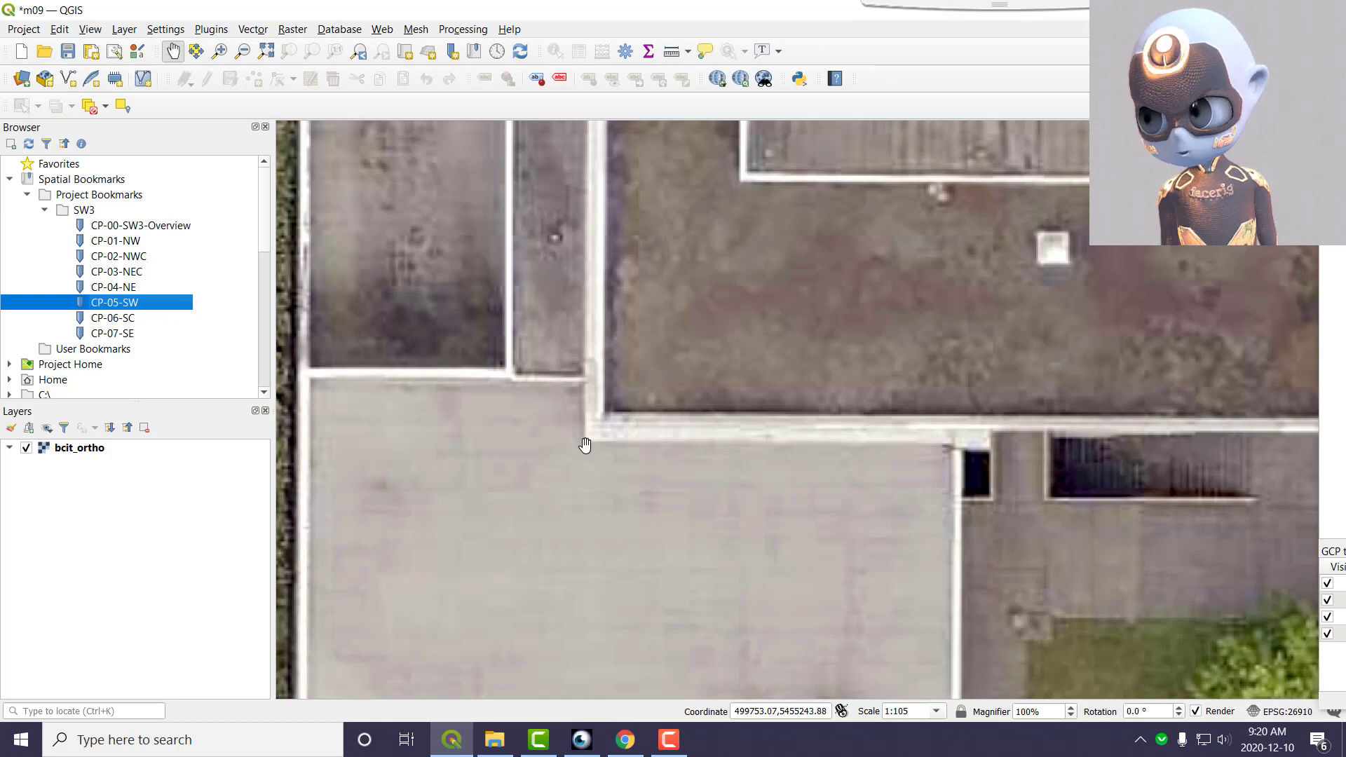
{"action": "scroll", "coordinate": [678, 431], "scroll_direction": "down", "scroll_amount": 3}
{"action": "scroll", "coordinate": [677, 430], "scroll_direction": "up", "scroll_amount": 4}
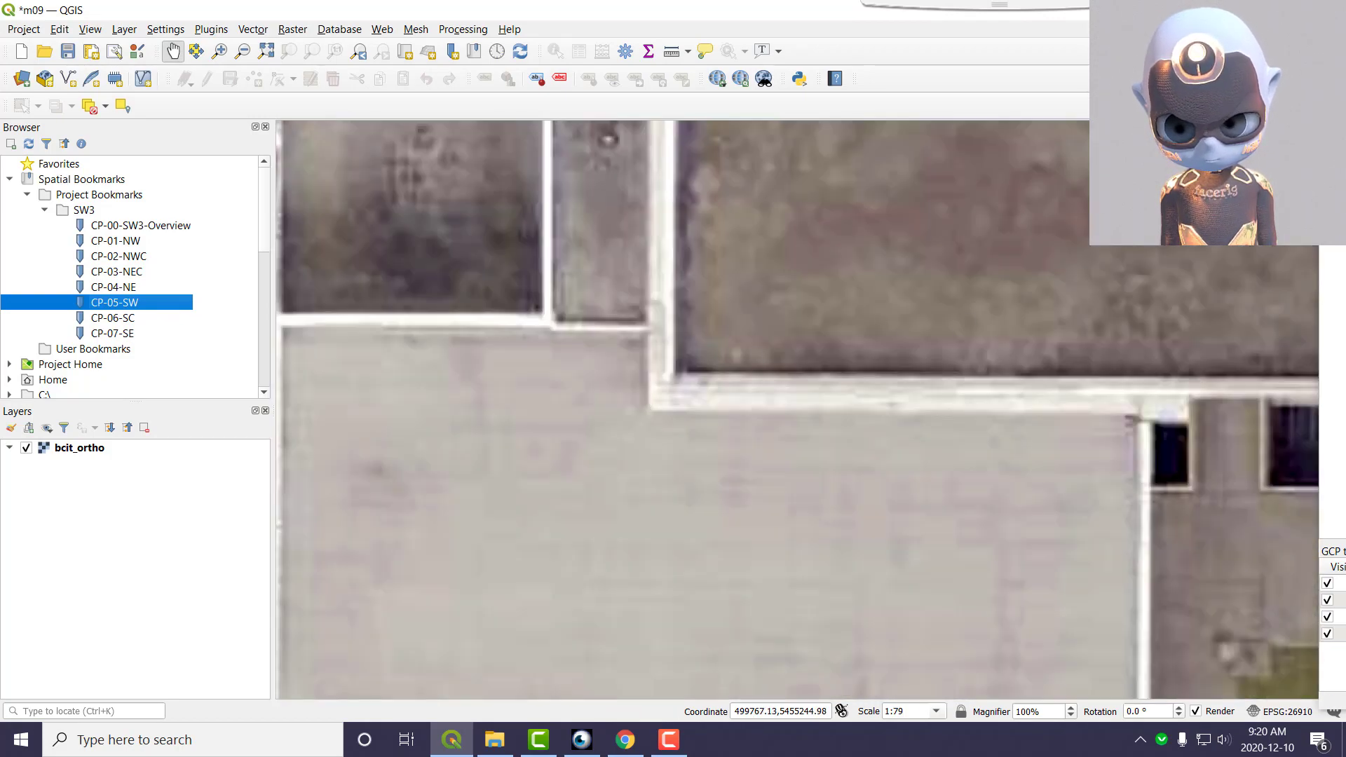
Place a control point on the plan at the southwest corner of the outer wall line just above the corridor 2900 label
{"action": "left_click_drag", "start_coordinate": [1341, 41], "coordinate": [476, 127]}
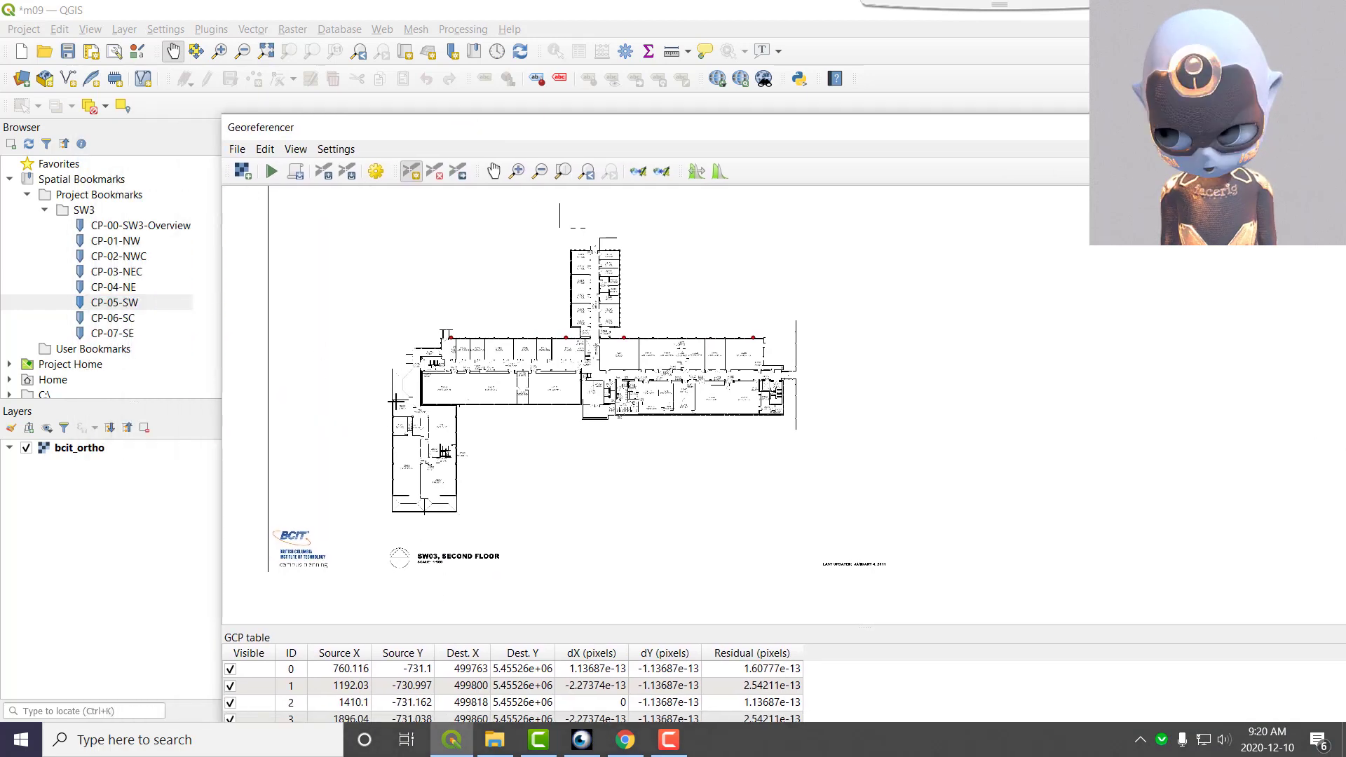
{"action": "scroll", "coordinate": [397, 402], "scroll_direction": "up", "scroll_amount": 5}
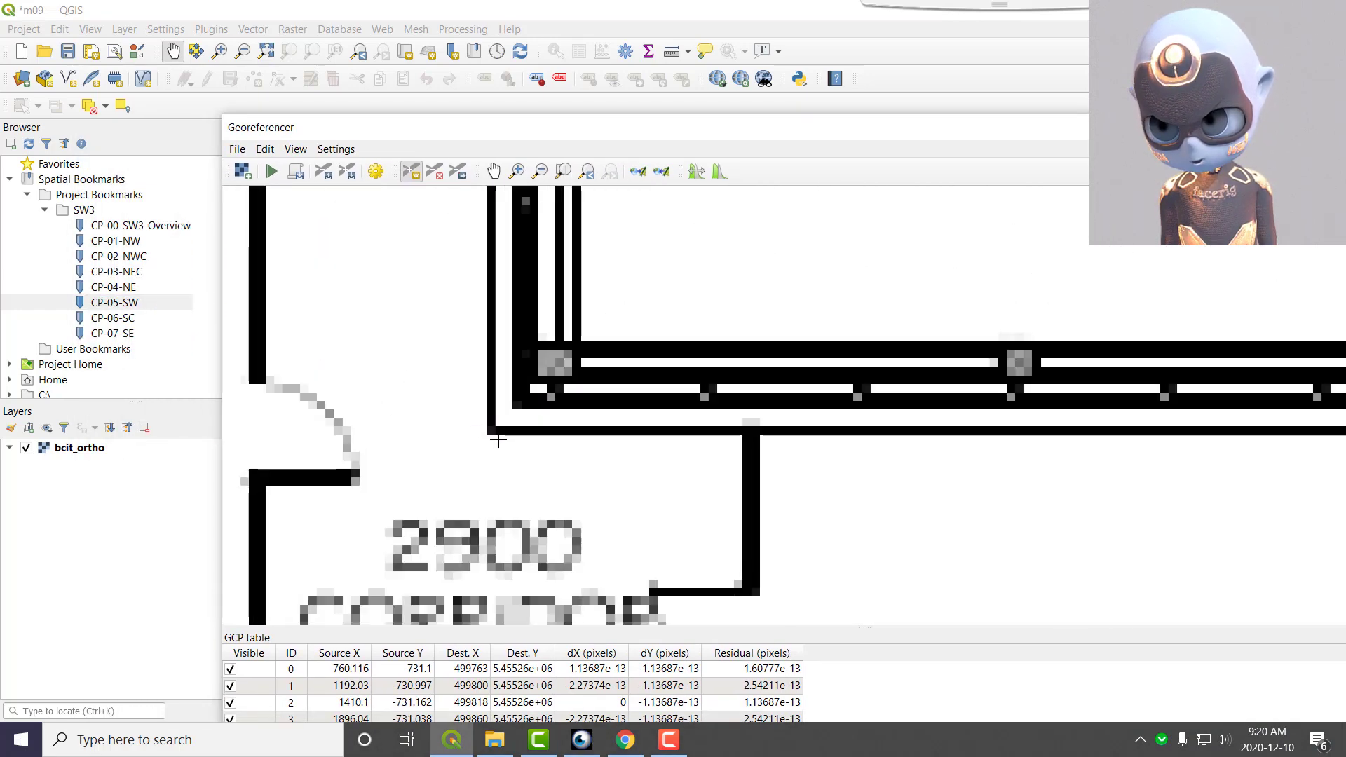
{"action": "left_click", "coordinate": [487, 436]}
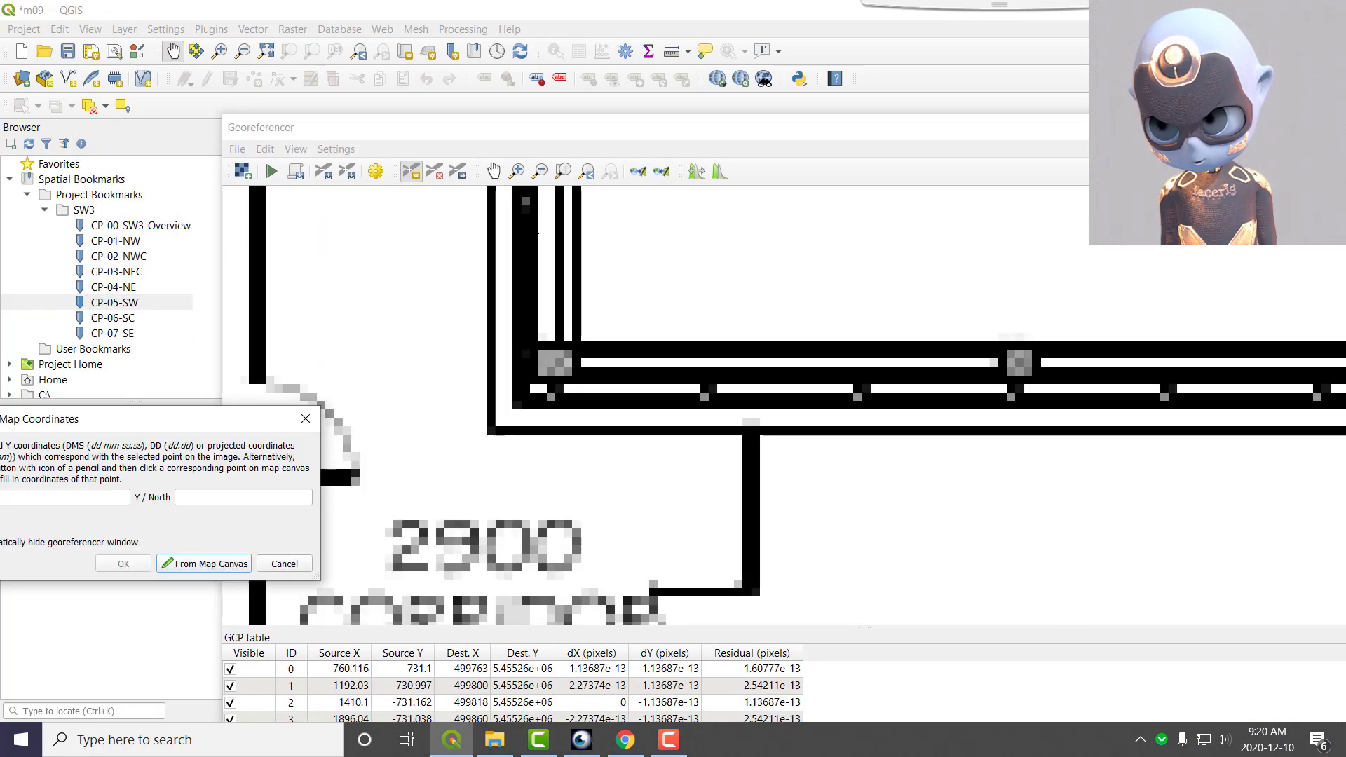
Pick the outer southwest corner of the white roof edge on the orthophoto at CP-05-SW and accept its map coordinates
{"action": "left_click", "coordinate": [195, 568]}
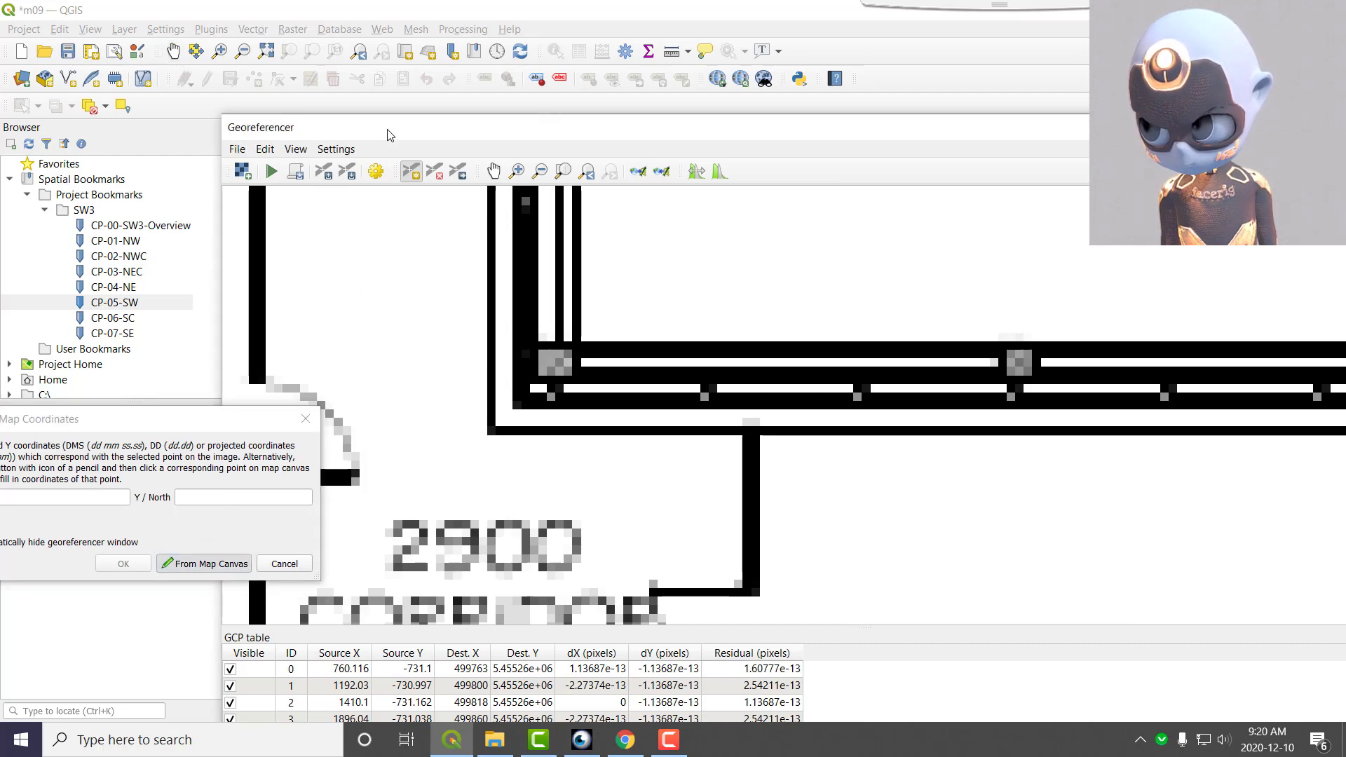
{"action": "scroll", "coordinate": [642, 433], "scroll_direction": "up", "scroll_amount": 2}
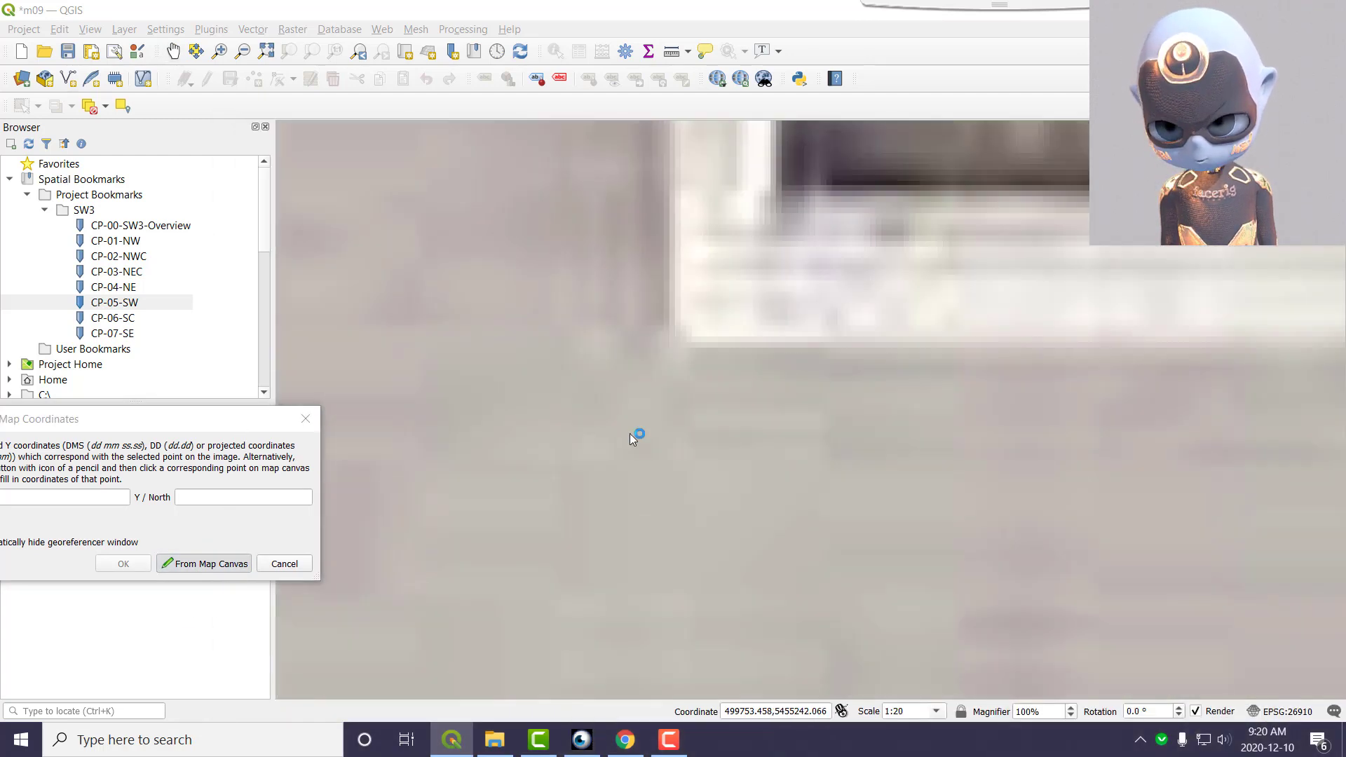
{"action": "left_click", "coordinate": [678, 338]}
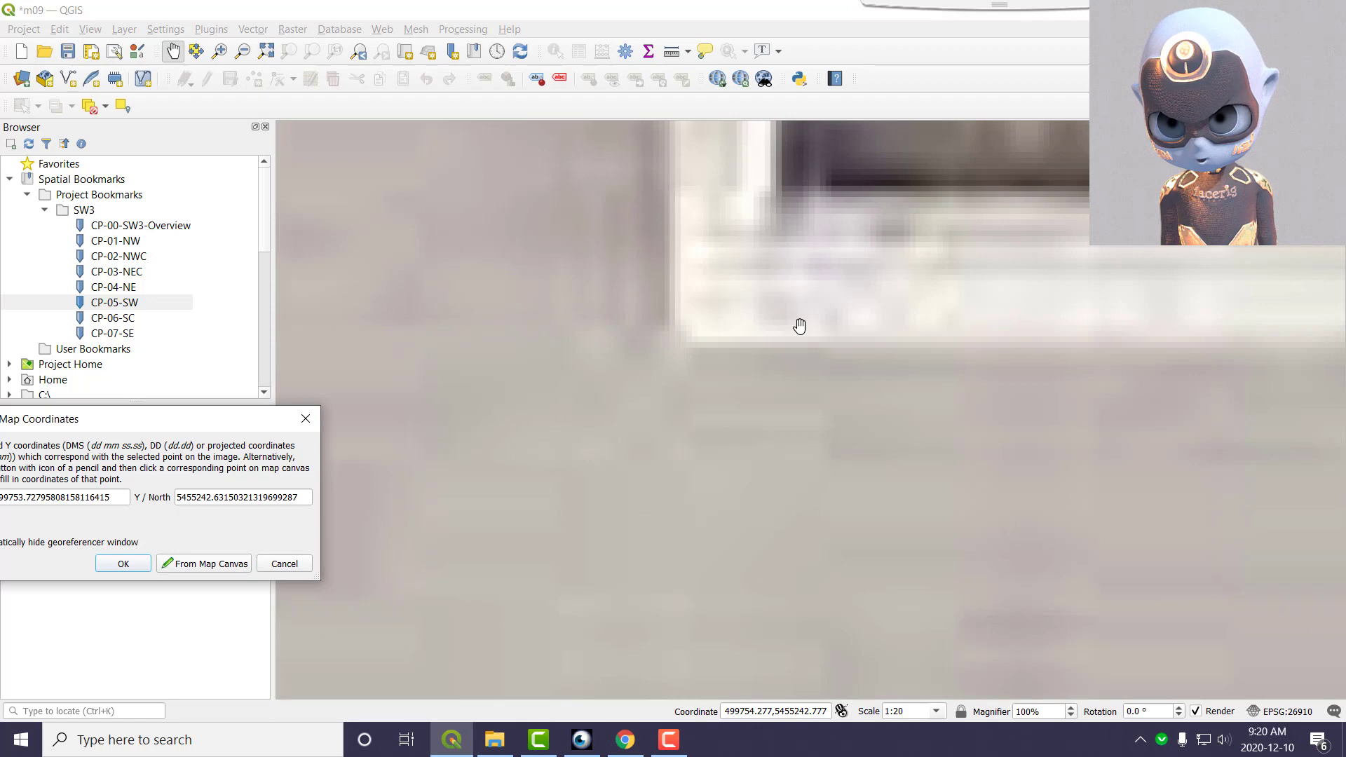
{"action": "left_click", "coordinate": [121, 567]}
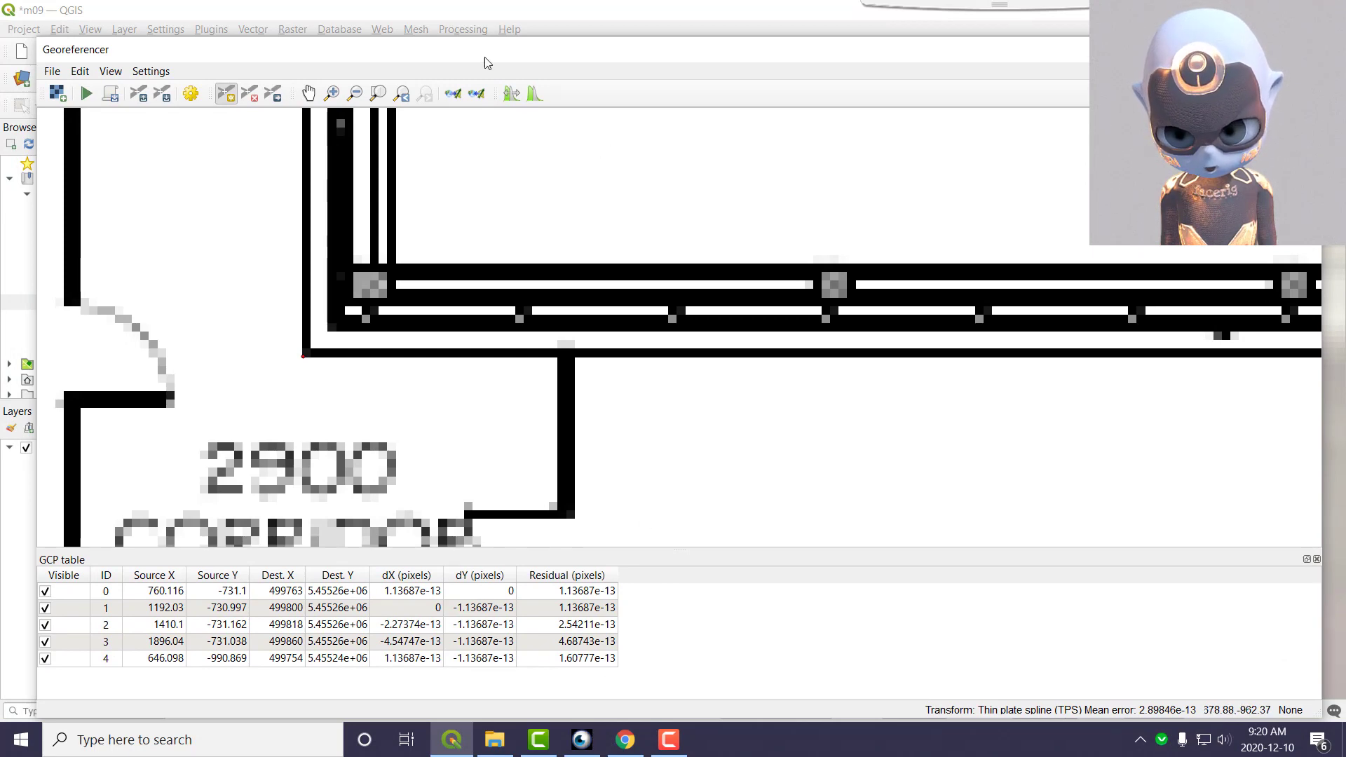
Go to the CP-06-SC spatial bookmark and frame the corner where the west roof's south edge meets the central block
{"action": "left_click_drag", "start_coordinate": [500, 60], "coordinate": [1345, 49]}
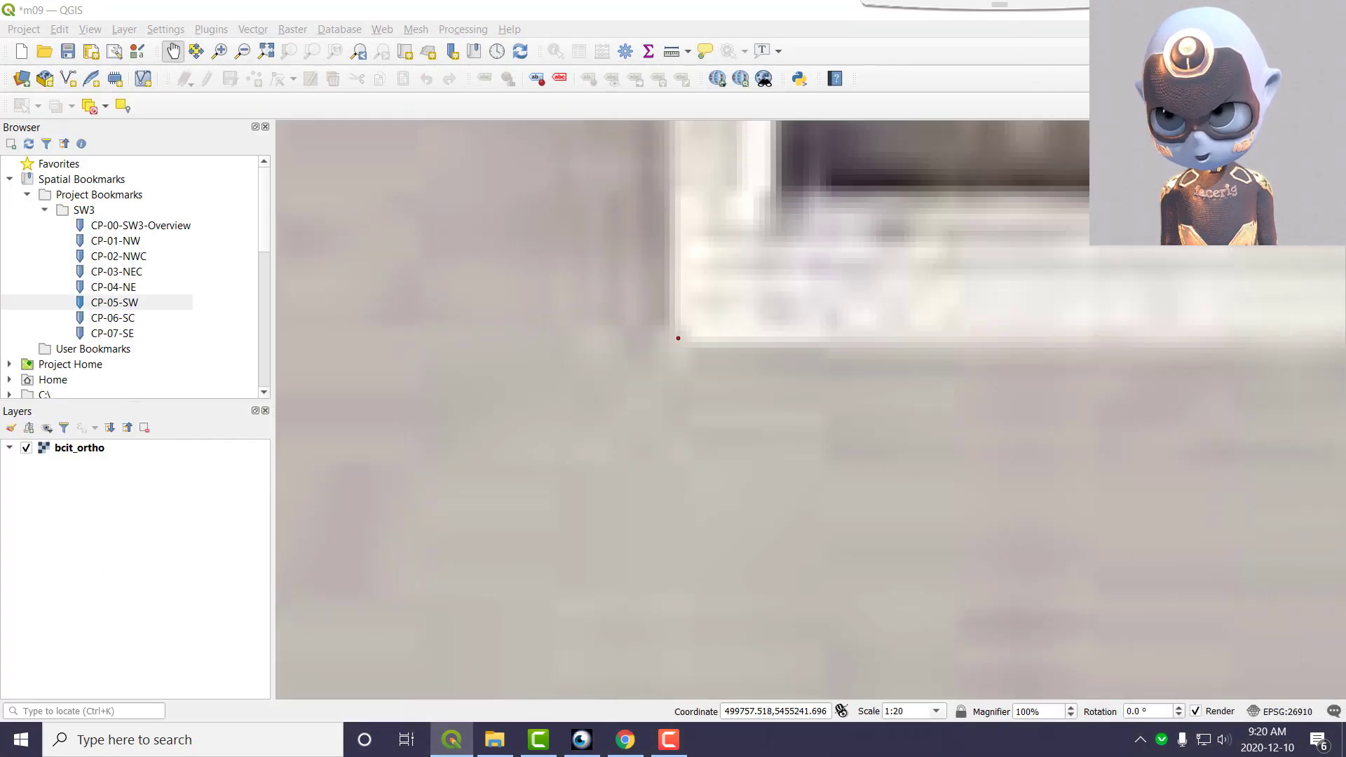
{"action": "double_click", "coordinate": [122, 319]}
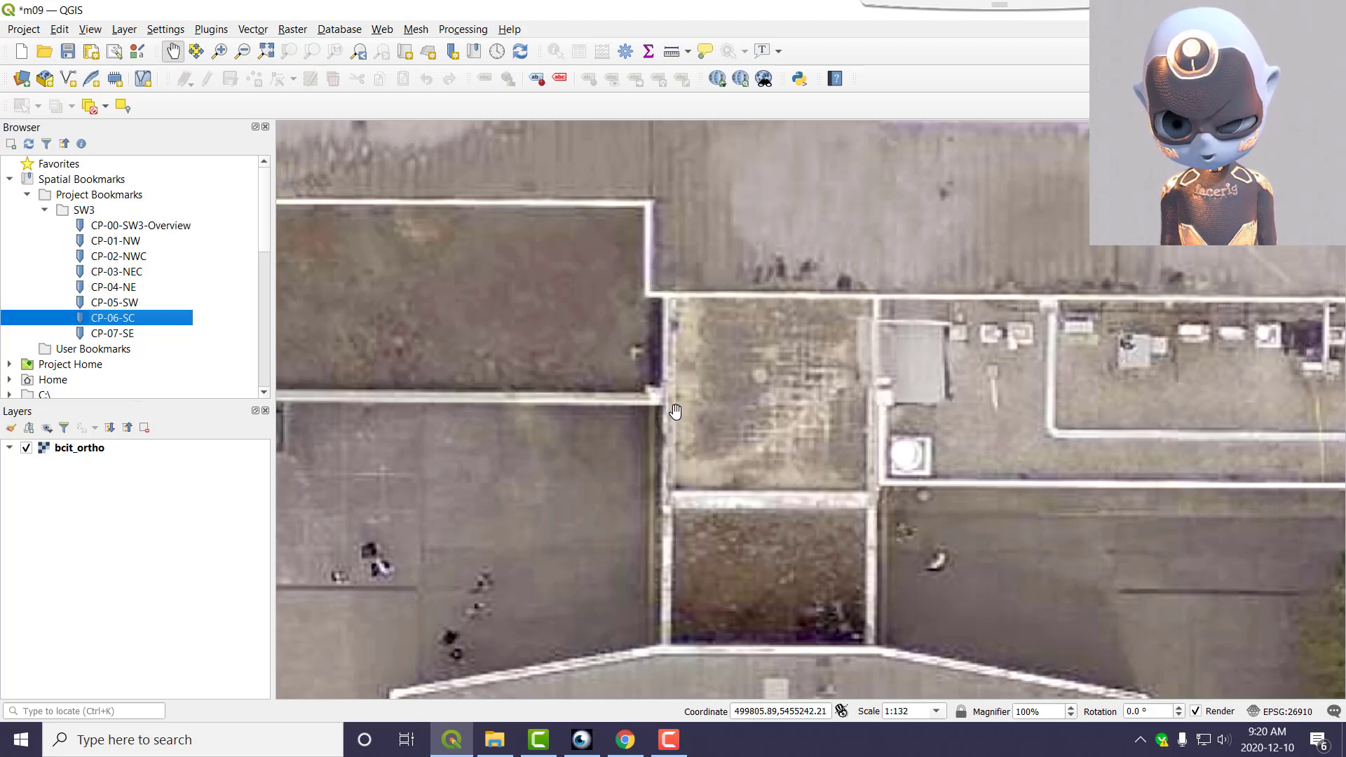
{"action": "scroll", "coordinate": [665, 405], "scroll_direction": "up", "scroll_amount": 2}
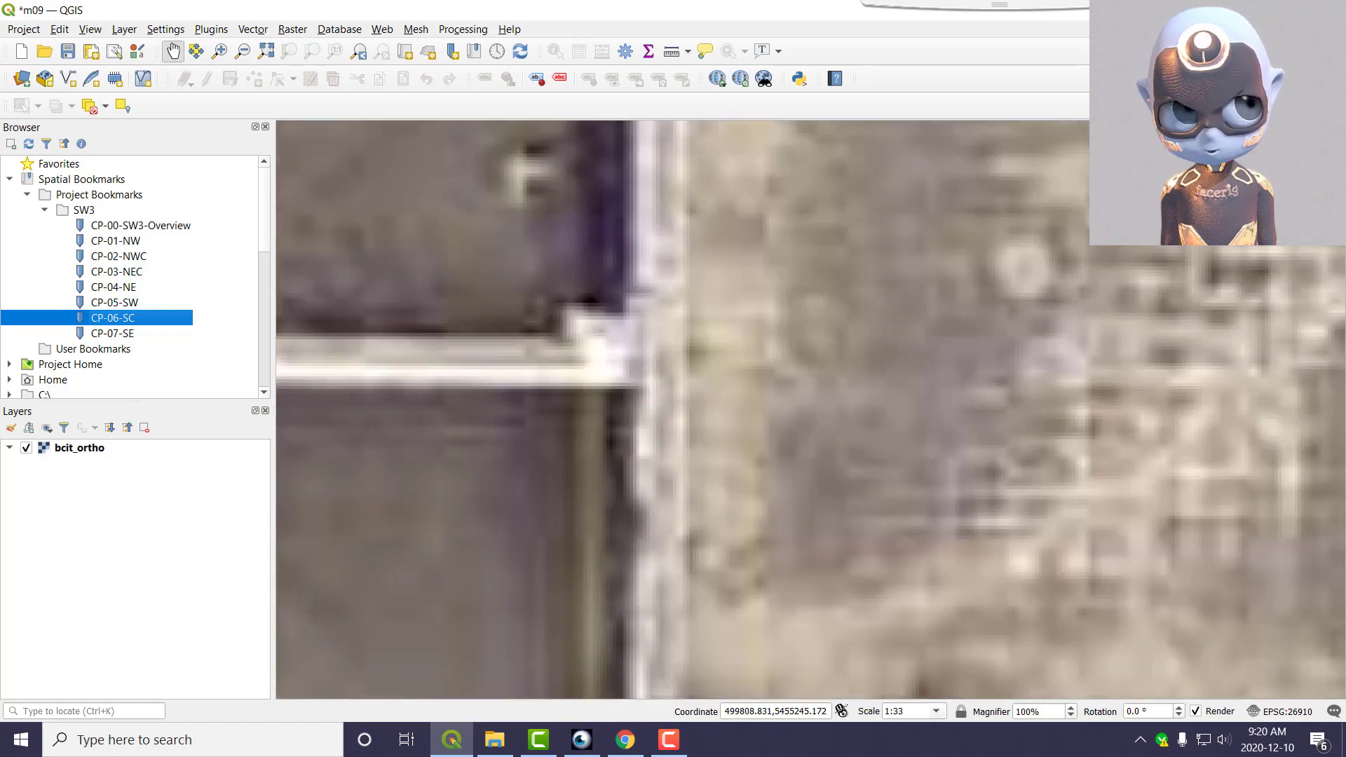
Place a control point on the plan at the corner where the west wing's south outer wall meets the central block
{"action": "key", "text": "alt+Tab"}
{"action": "scroll", "coordinate": [472, 372], "scroll_direction": "down", "scroll_amount": 4}
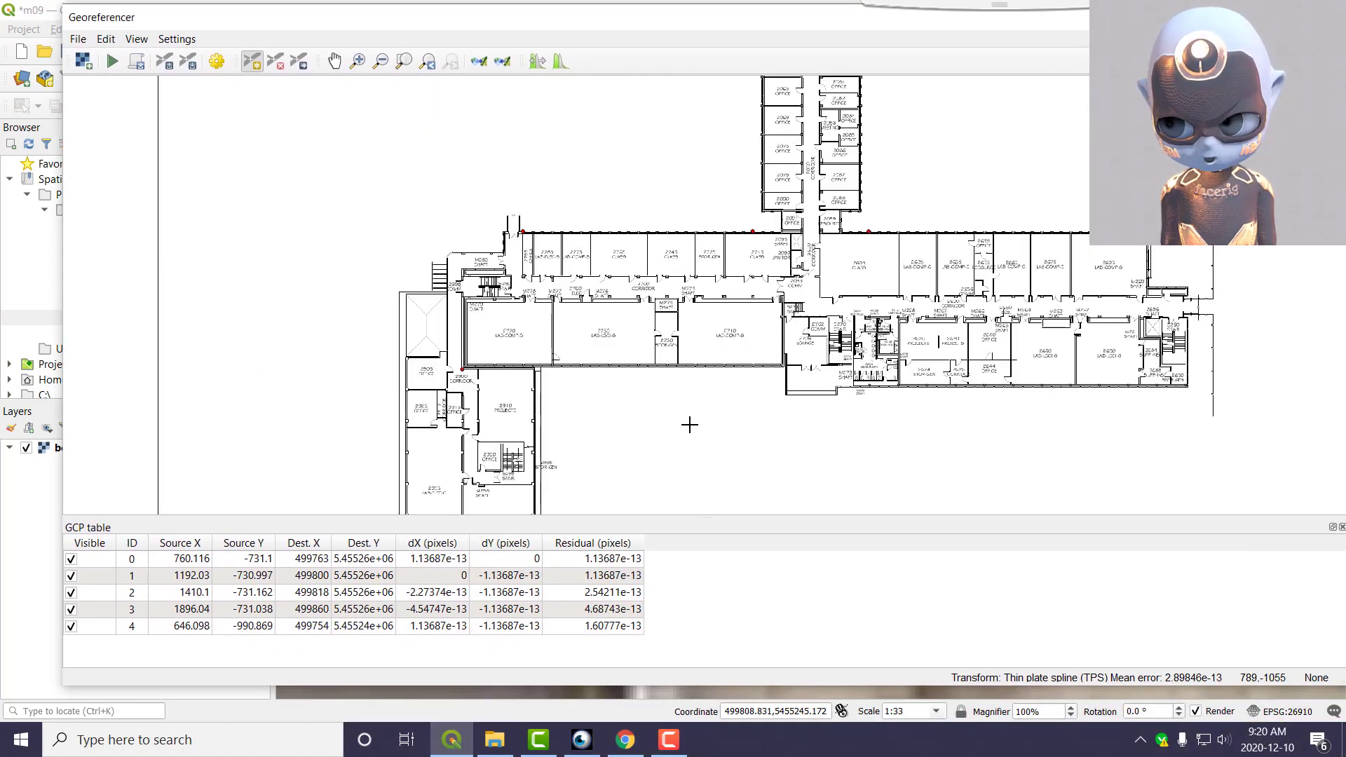
{"action": "scroll", "coordinate": [780, 373], "scroll_direction": "up", "scroll_amount": 6}
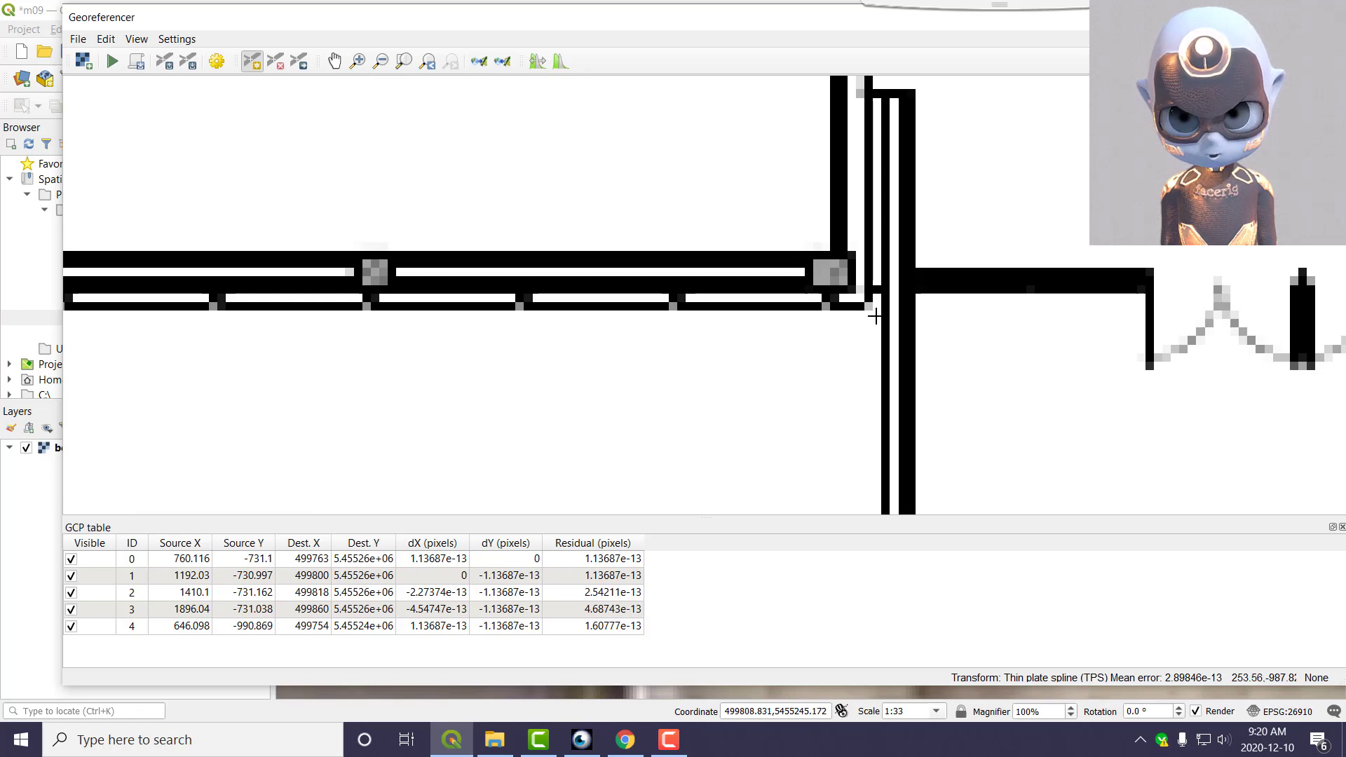
{"action": "scroll", "coordinate": [875, 317], "scroll_direction": "up", "scroll_amount": 2}
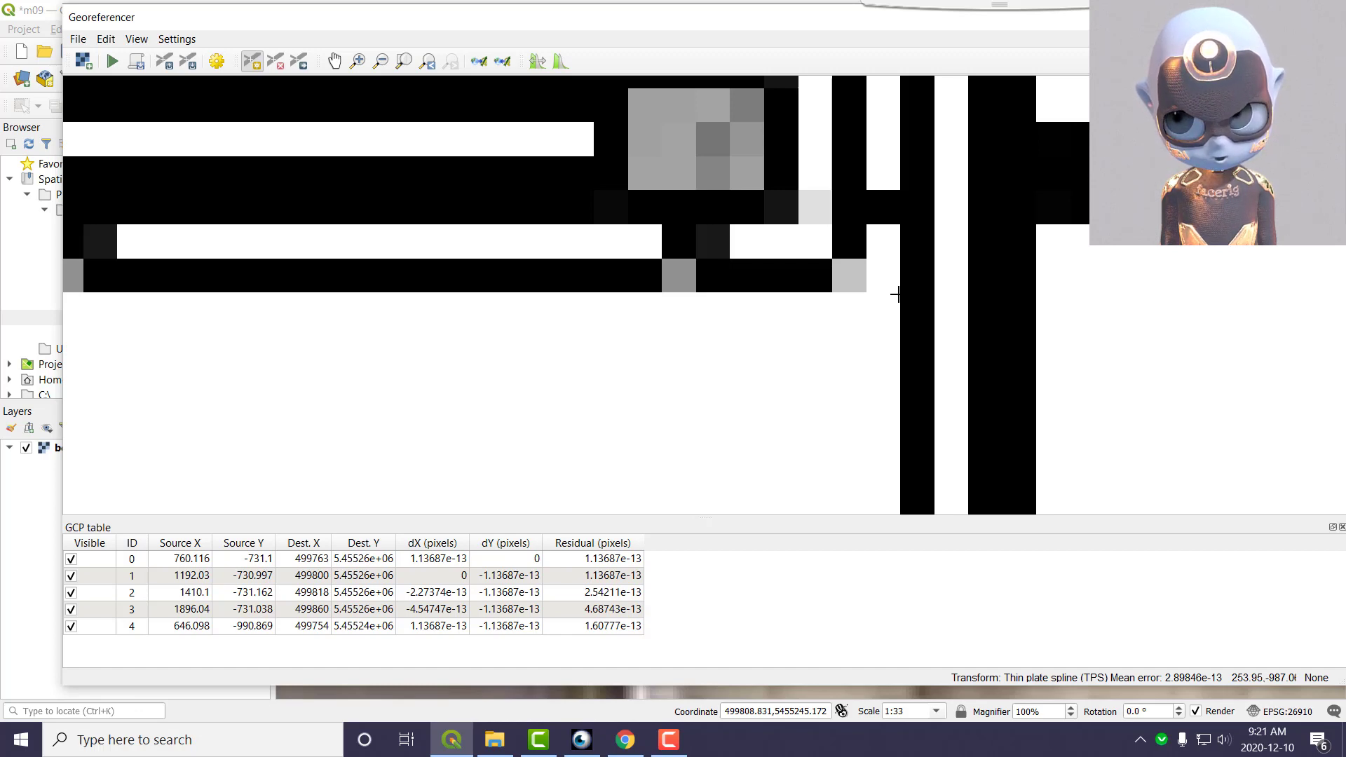
{"action": "left_click", "coordinate": [897, 293]}
Pick the matching corner of the west roof's south edge on the orthophoto at CP-06-SC and accept its map coordinates
{"action": "left_click", "coordinate": [235, 575]}
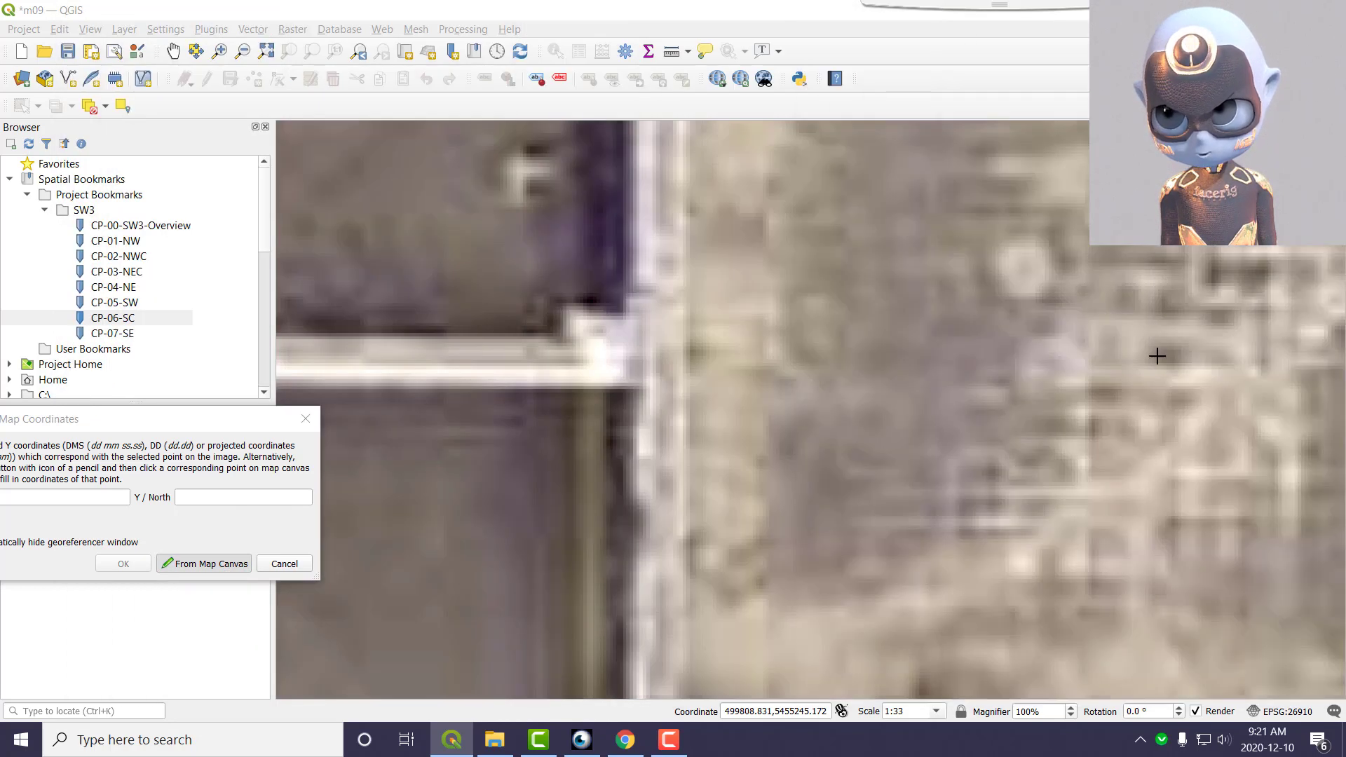
{"action": "left_click", "coordinate": [638, 391]}
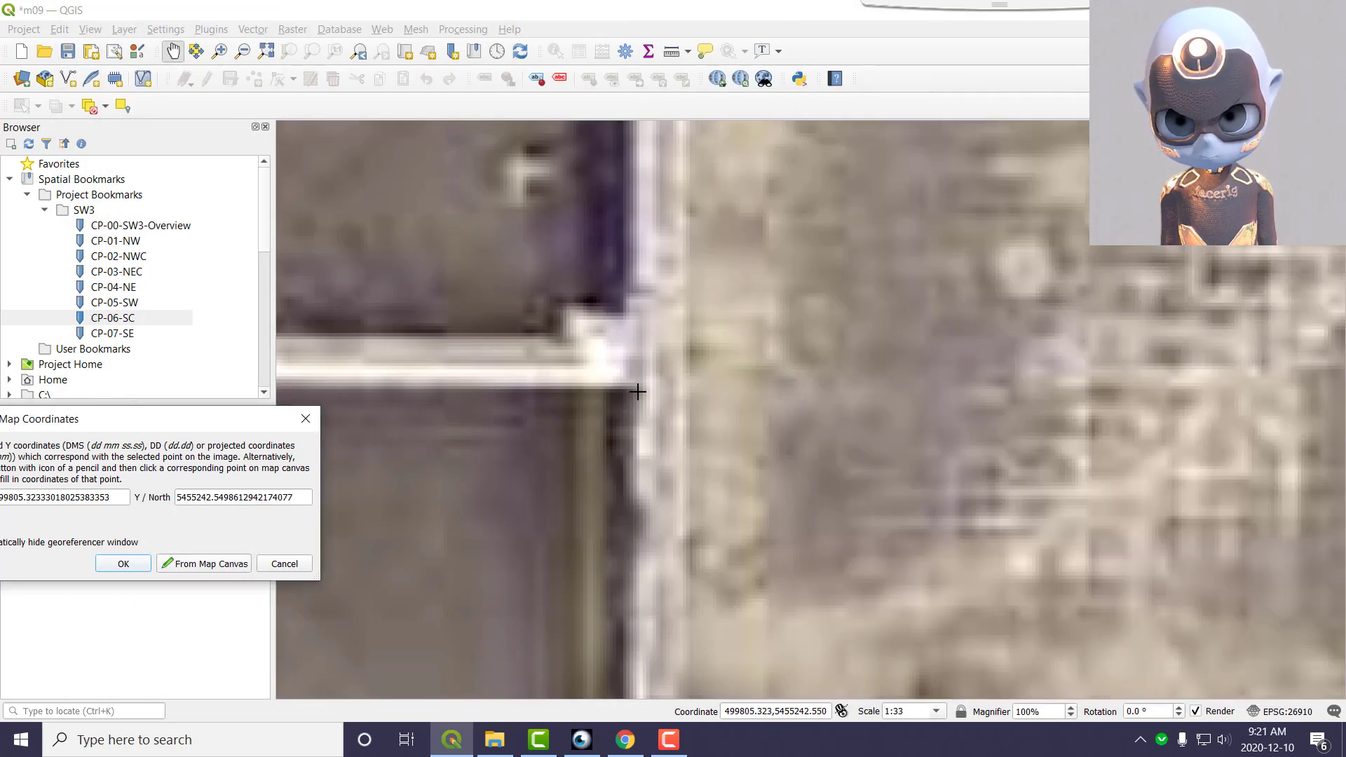
{"action": "left_click", "coordinate": [124, 564]}
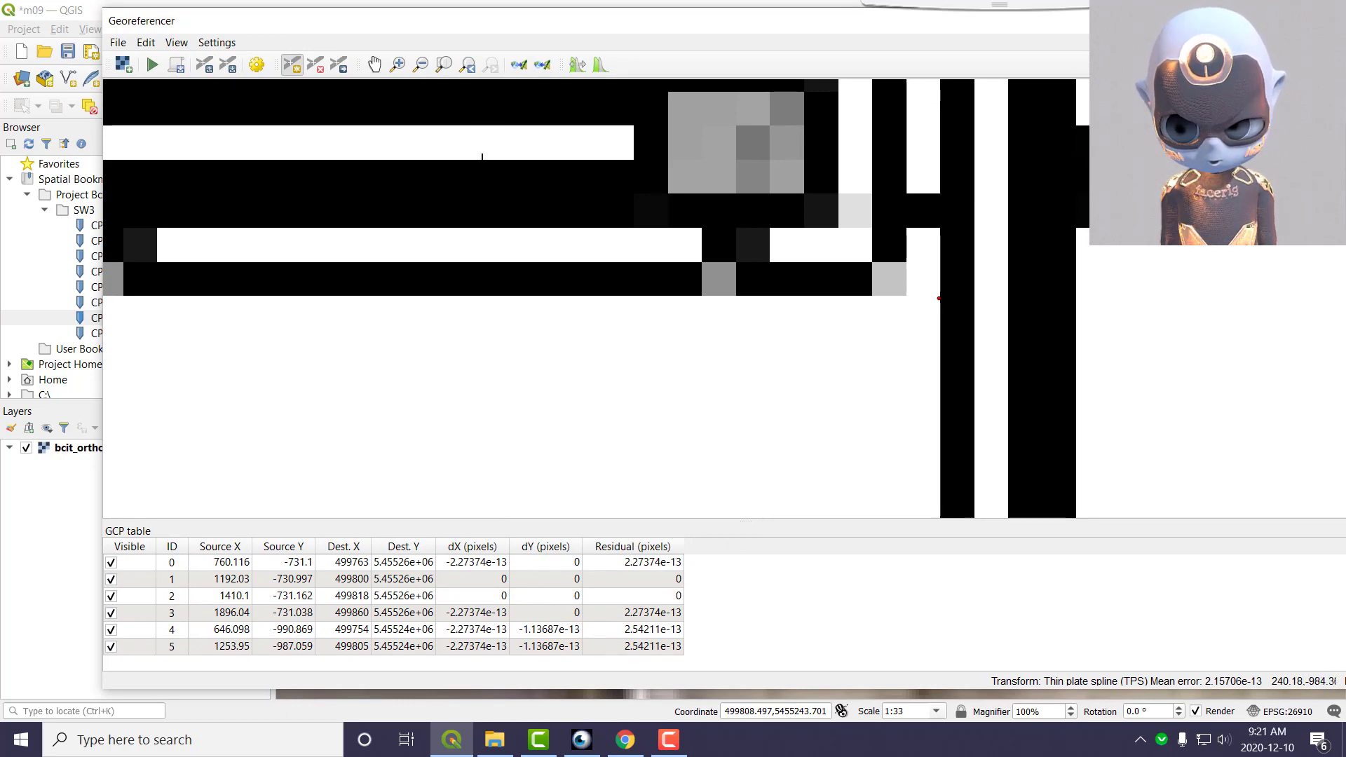
Go to the CP-07-SE spatial bookmark and frame the outer southeast corner of the white roof edge on the orthophoto
{"action": "left_click_drag", "start_coordinate": [554, 26], "coordinate": [1345, 26]}
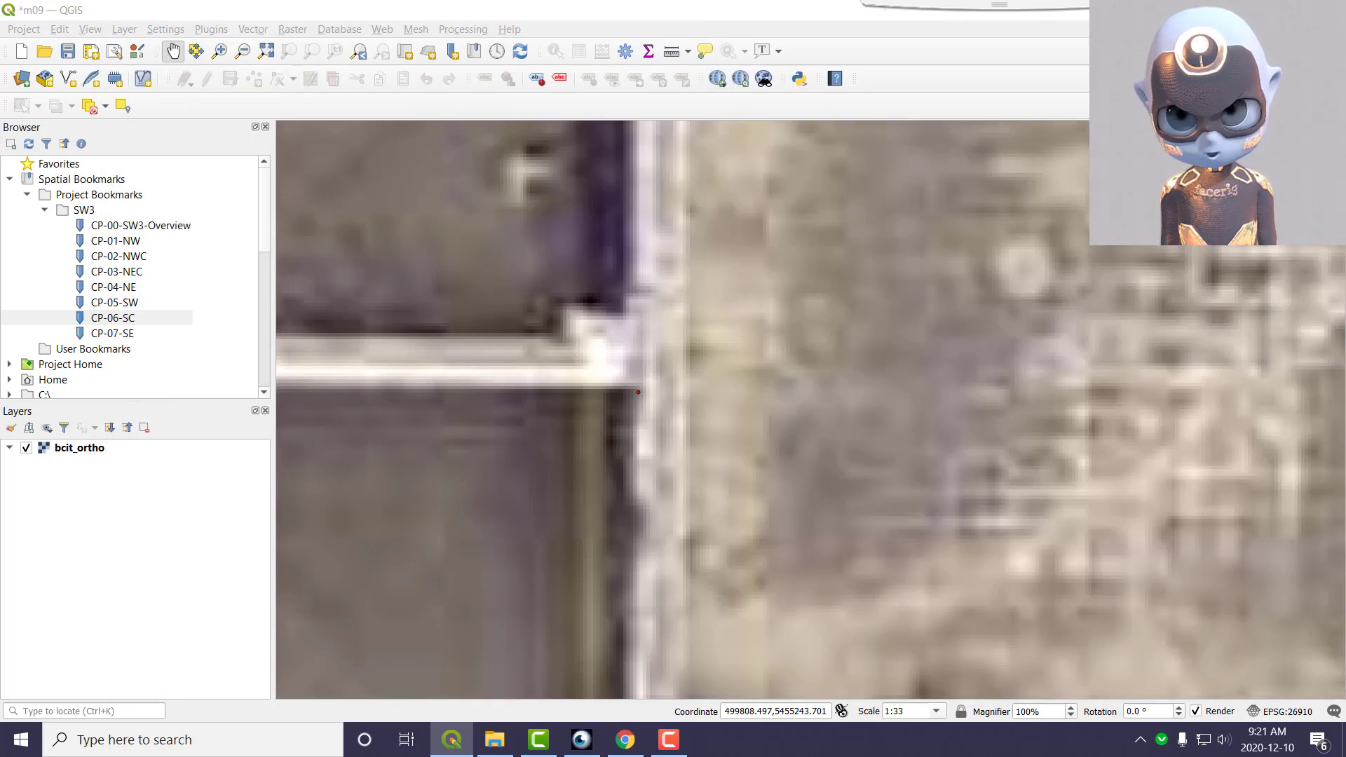
{"action": "double_click", "coordinate": [110, 333]}
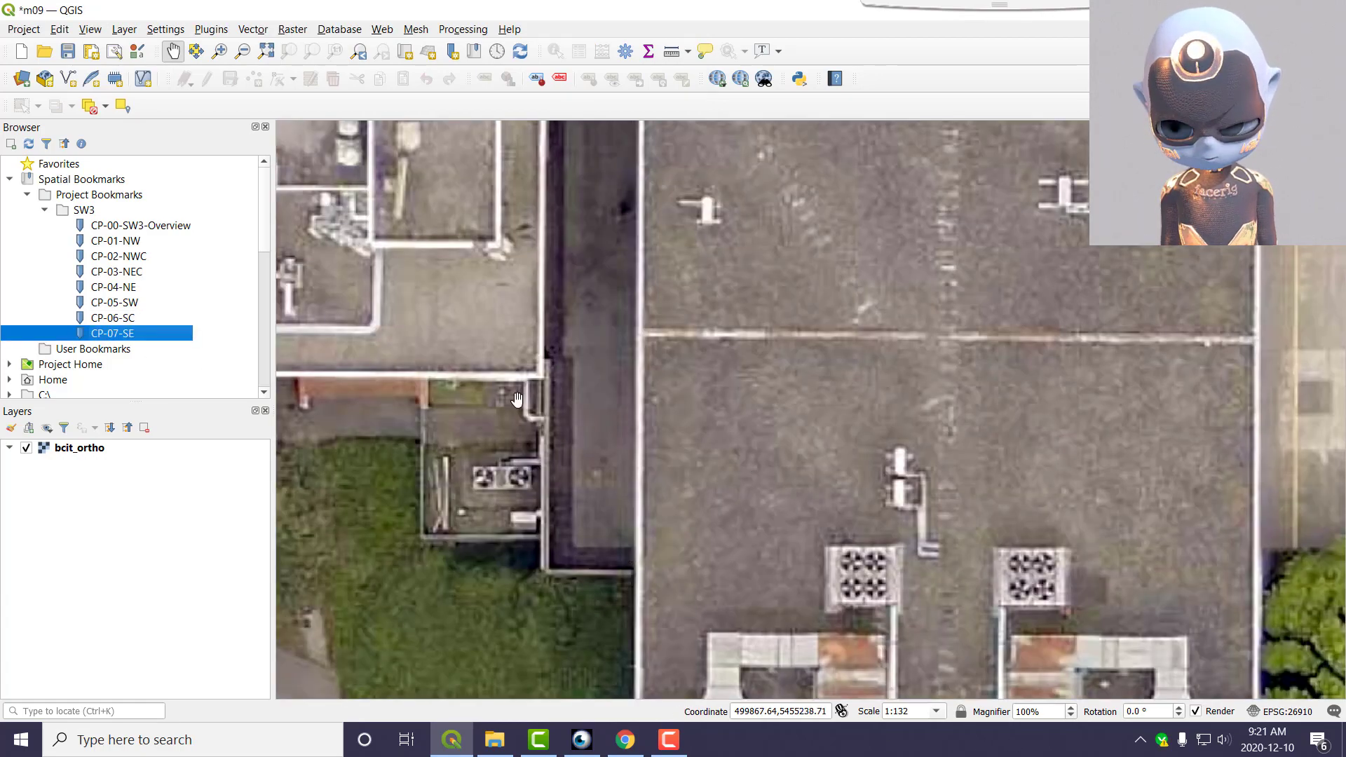
{"action": "scroll", "coordinate": [642, 352], "scroll_direction": "down", "scroll_amount": 3}
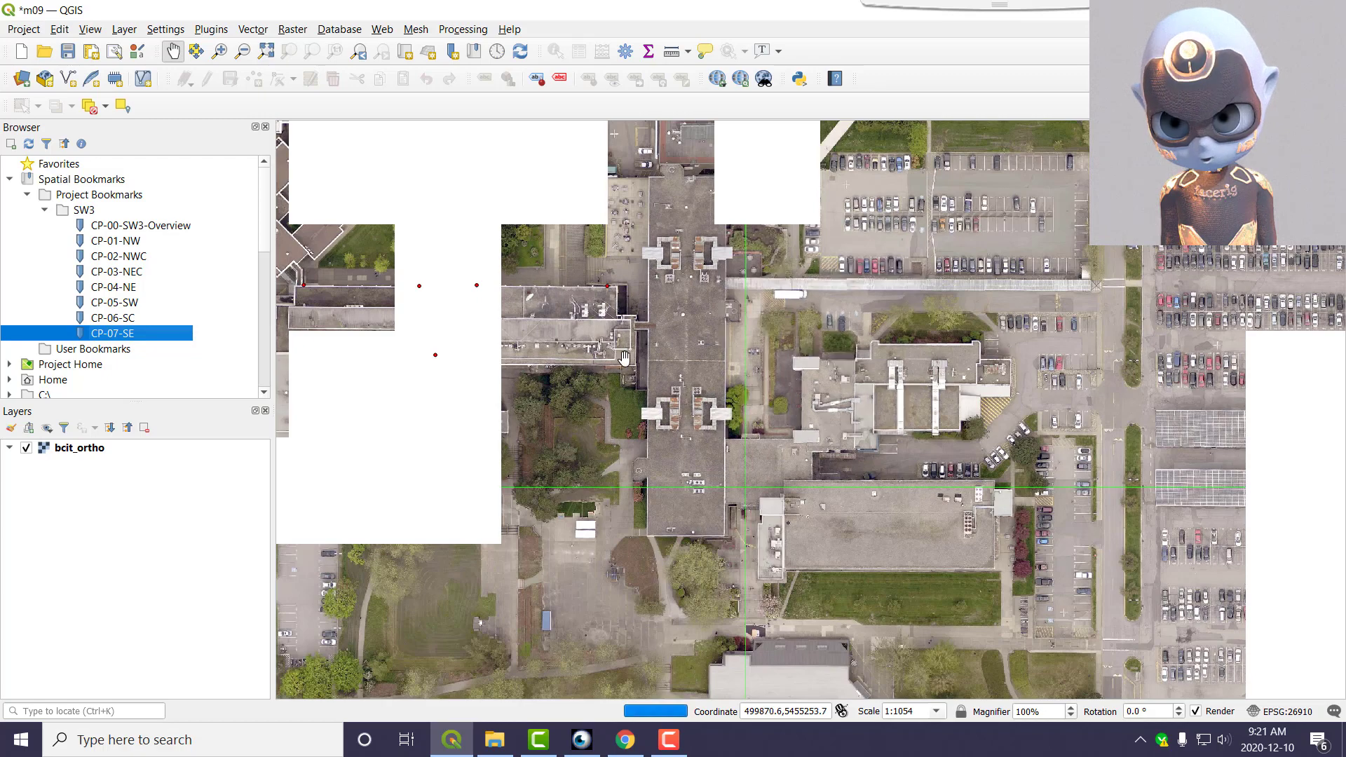
{"action": "scroll", "coordinate": [637, 365], "scroll_direction": "up", "scroll_amount": 5}
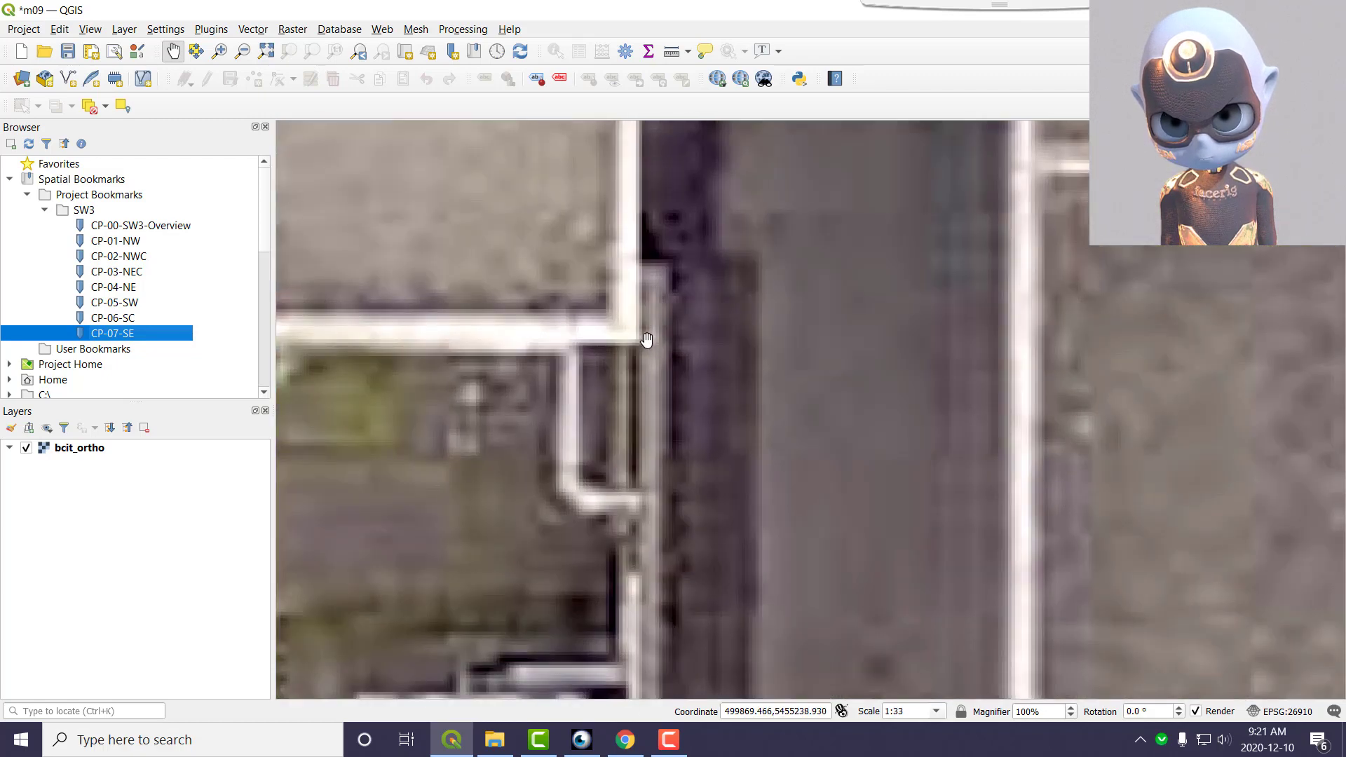
{"action": "scroll", "coordinate": [618, 352], "scroll_direction": "up", "scroll_amount": 2}
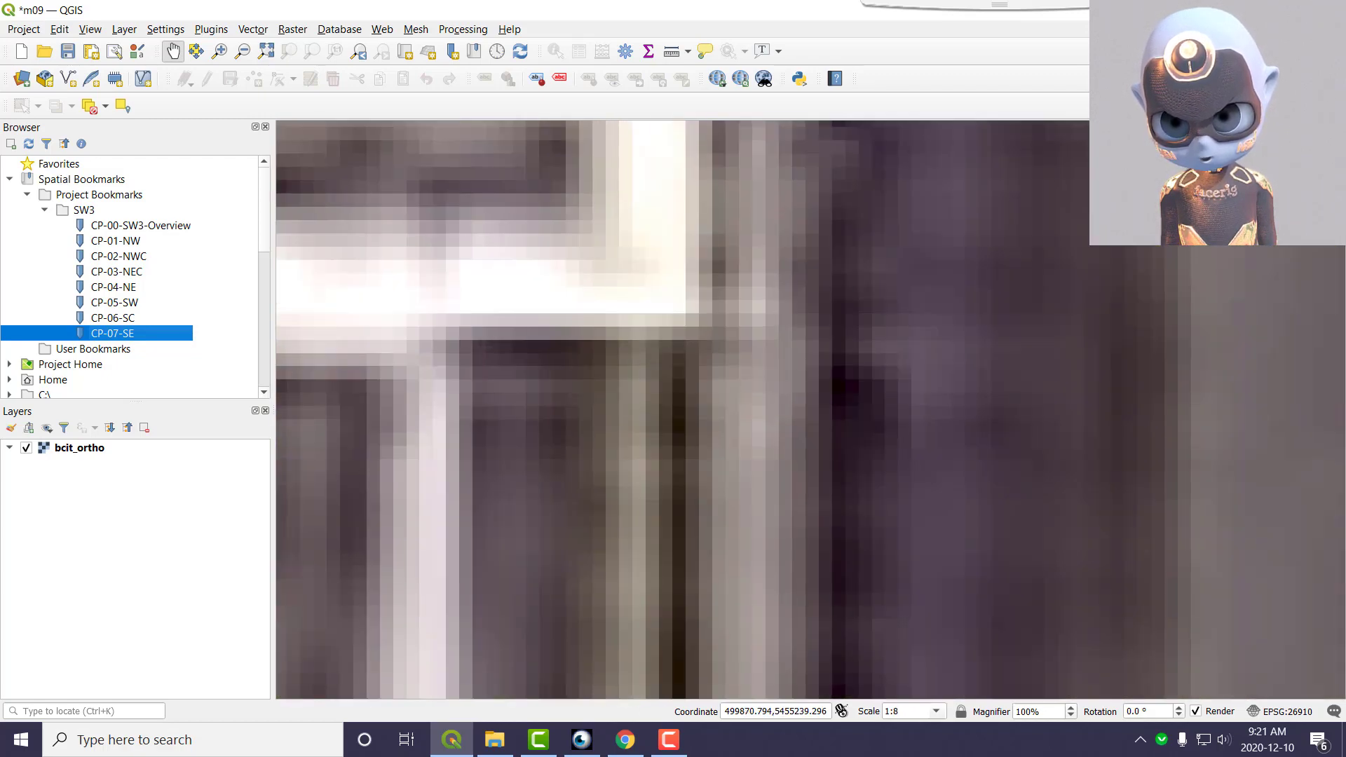
{"action": "scroll", "coordinate": [757, 310], "scroll_direction": "down", "scroll_amount": 1}
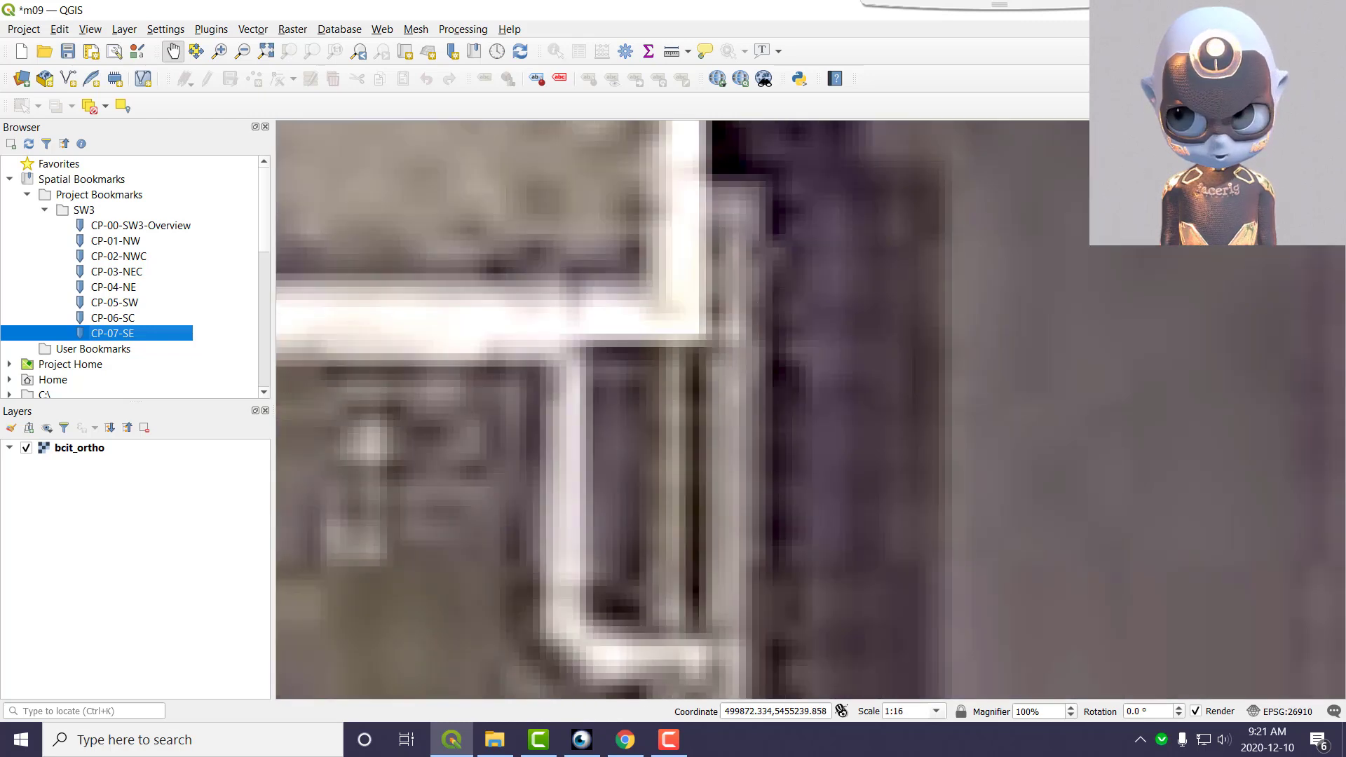
Place a control point on the plan at the outer southeast corner of the east wing, beside the 2690 storage room
{"action": "key", "text": "alt+Tab"}
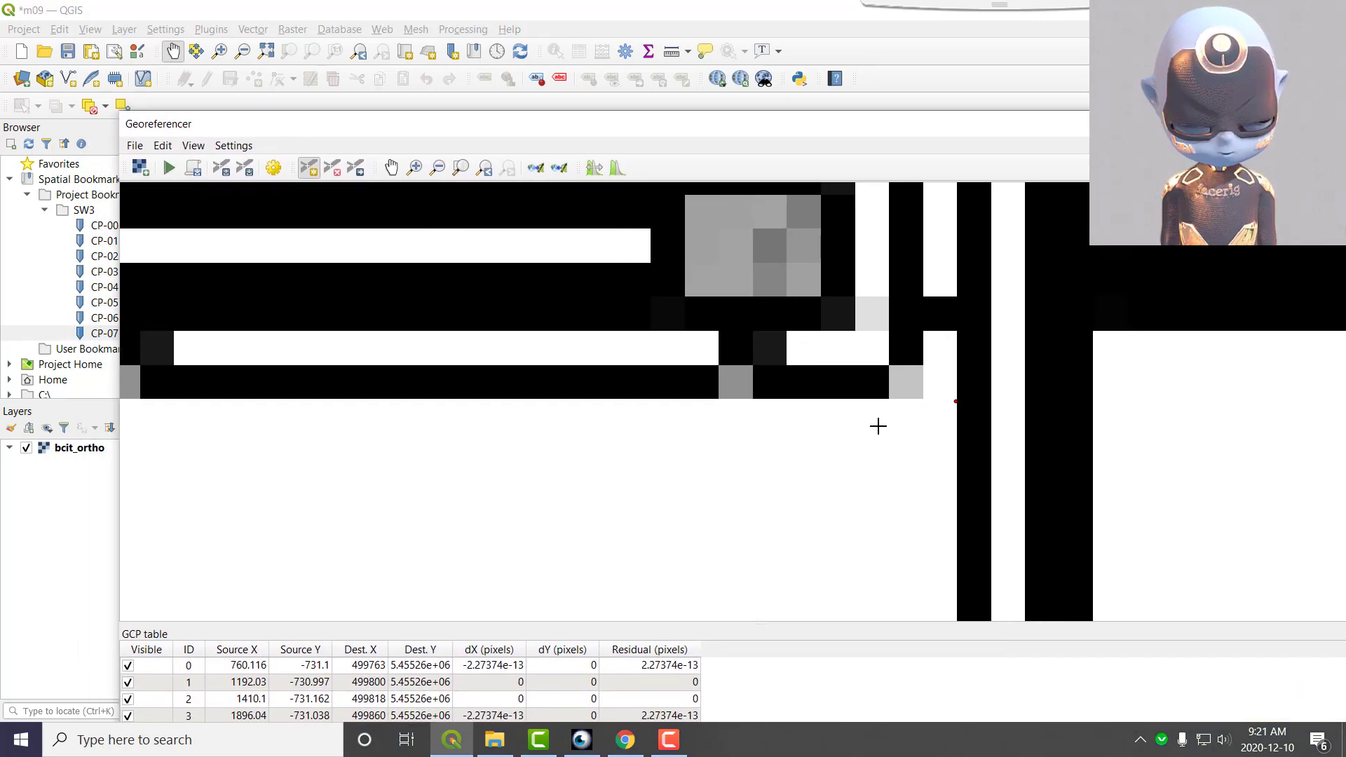
{"action": "scroll", "coordinate": [1145, 407], "scroll_direction": "down", "scroll_amount": 4}
{"action": "scroll", "coordinate": [295, 204], "scroll_direction": "down", "scroll_amount": 5}
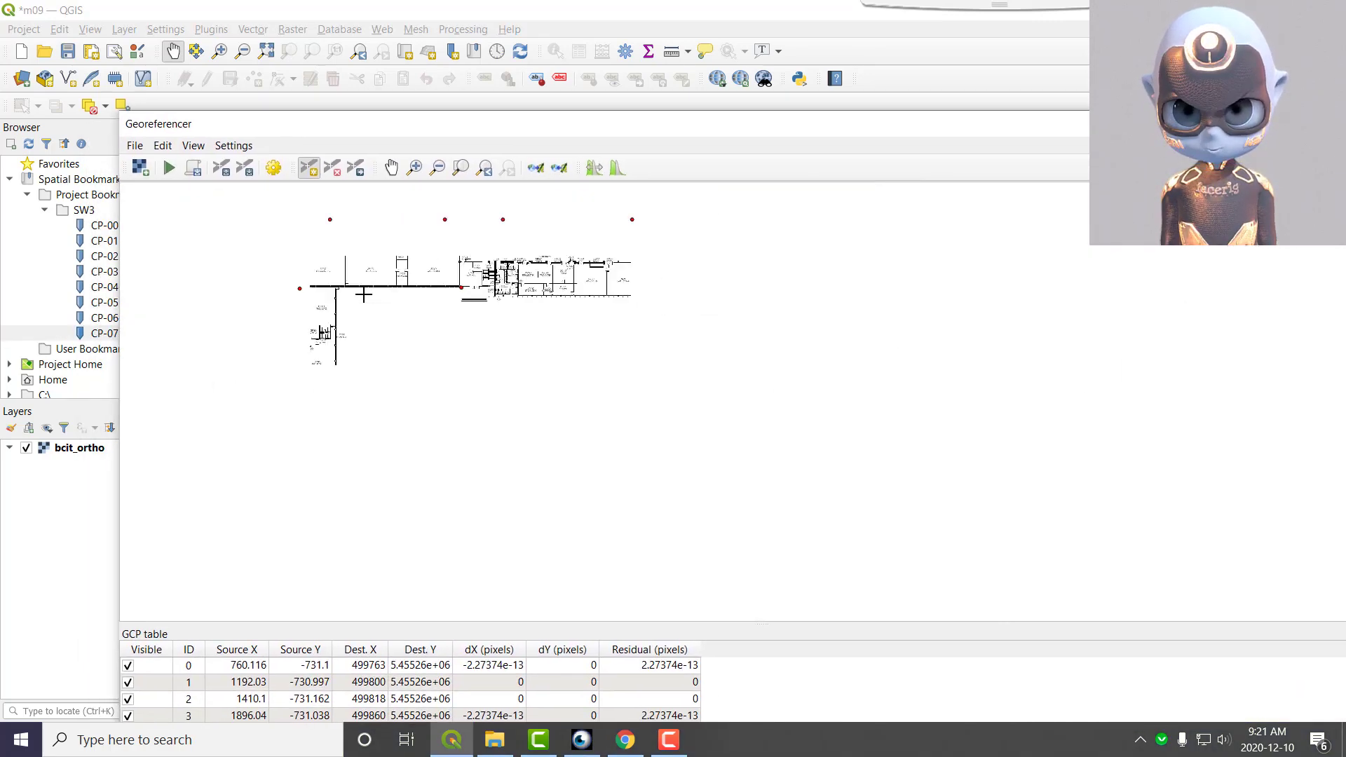
{"action": "left_click", "coordinate": [390, 168]}
{"action": "scroll", "coordinate": [599, 265], "scroll_direction": "up", "scroll_amount": 6}
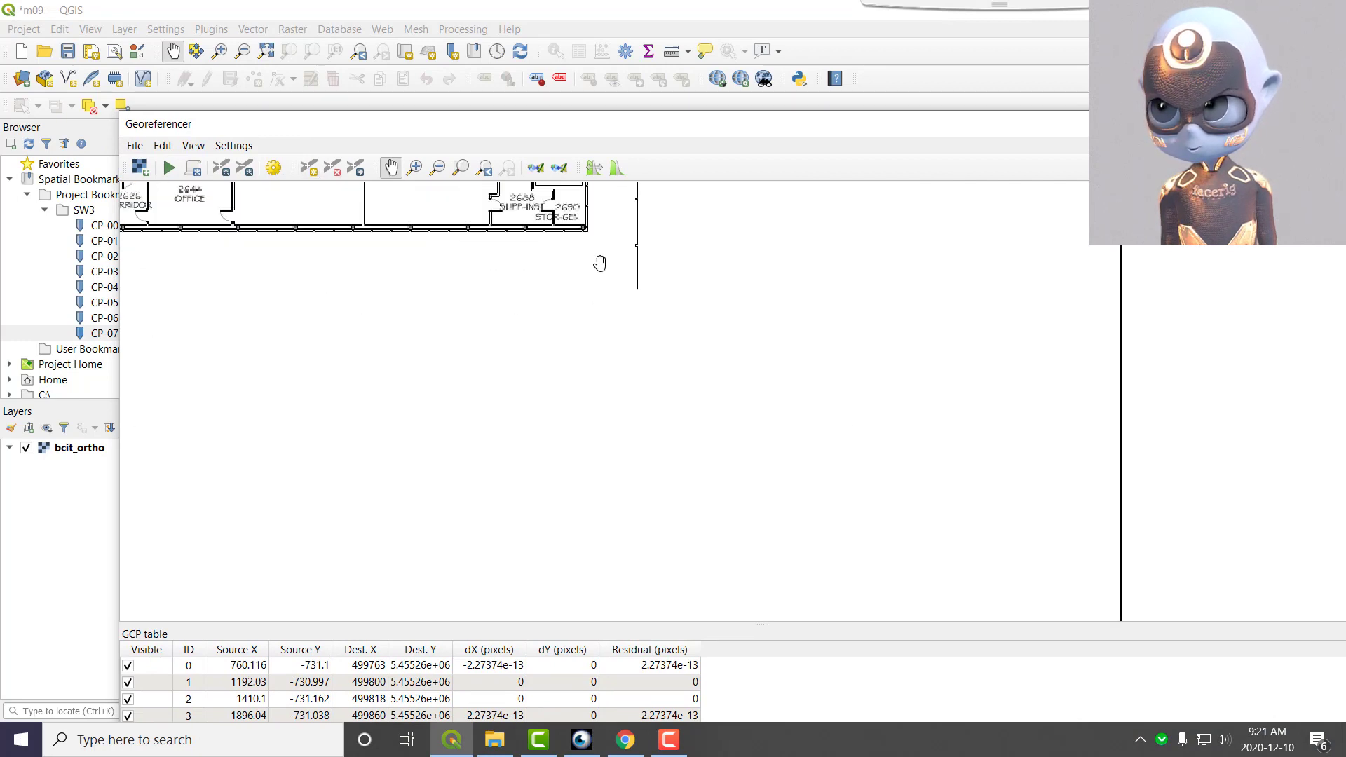
{"action": "left_click_drag", "start_coordinate": [582, 232], "coordinate": [574, 364]}
{"action": "scroll", "coordinate": [572, 363], "scroll_direction": "up", "scroll_amount": 5}
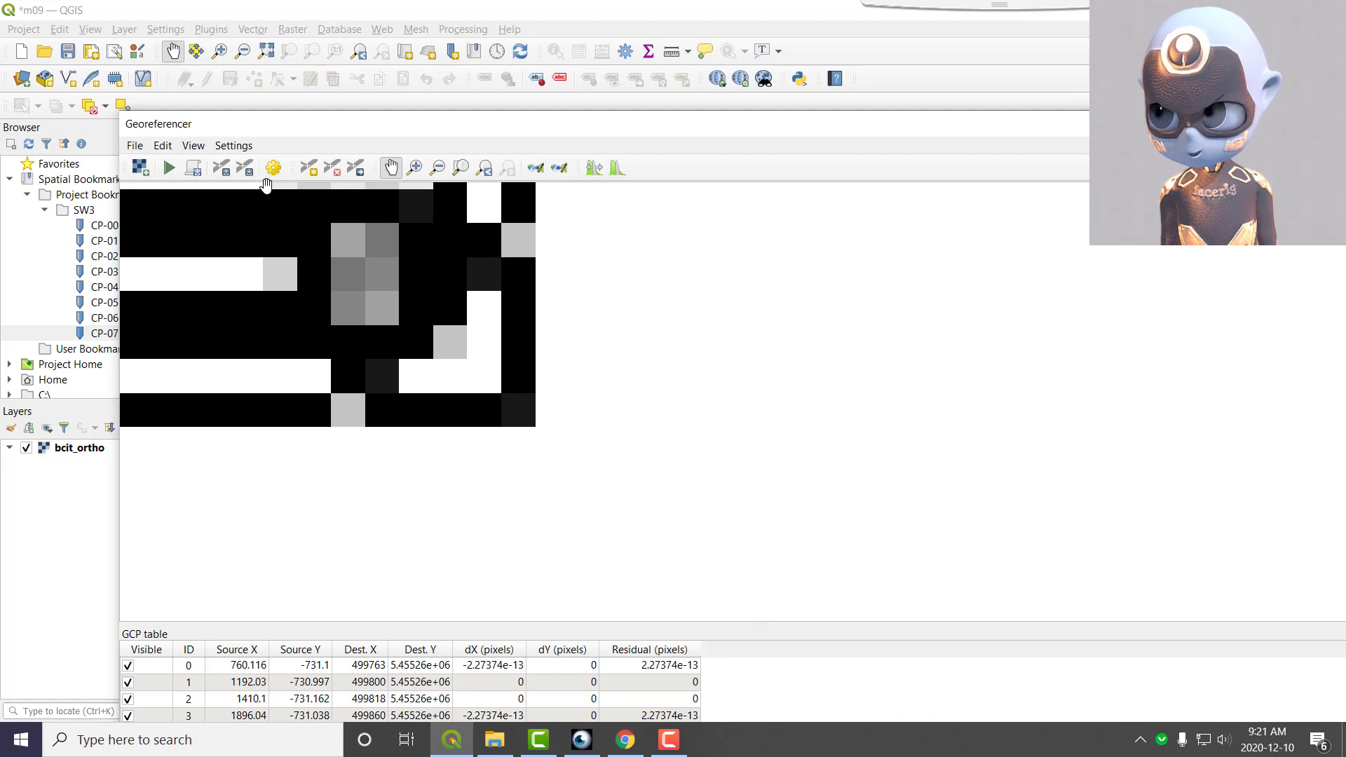
{"action": "left_click", "coordinate": [308, 168]}
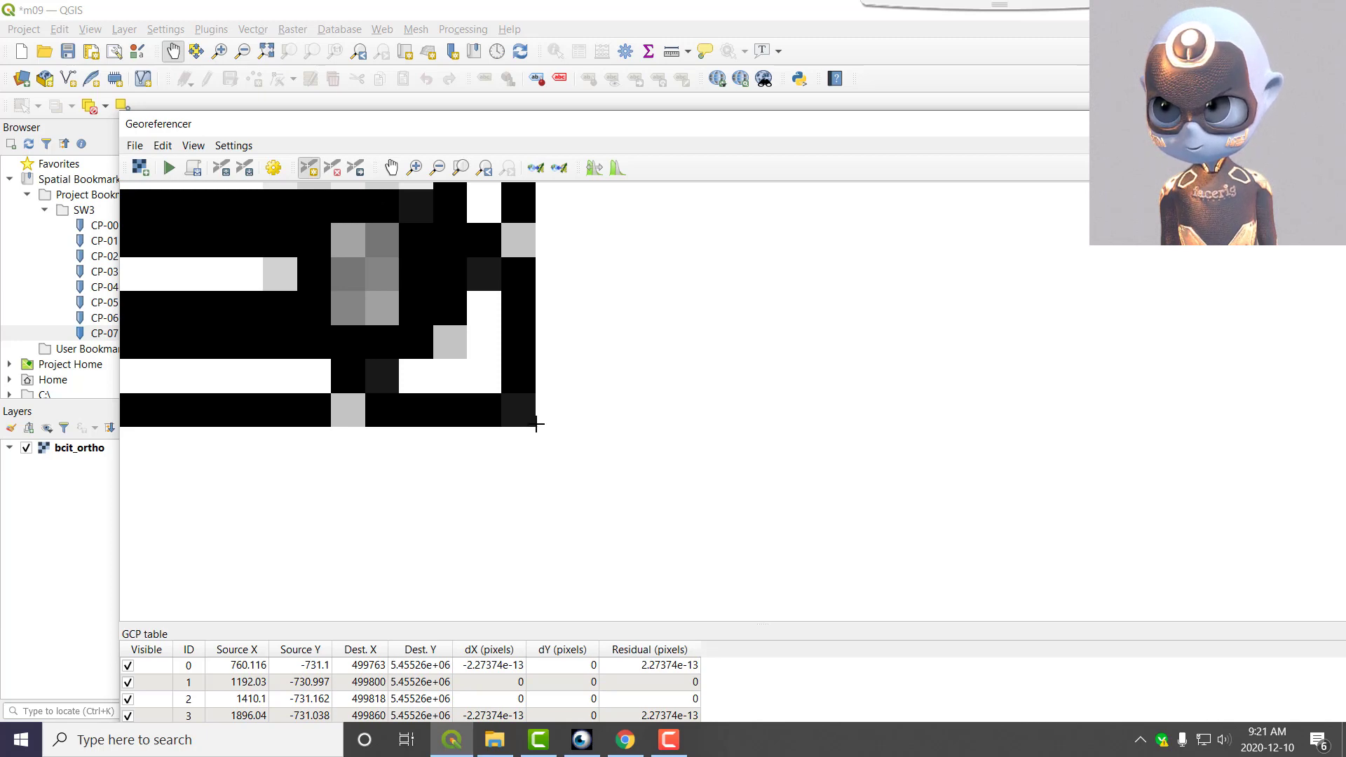
{"action": "left_click", "coordinate": [536, 427]}
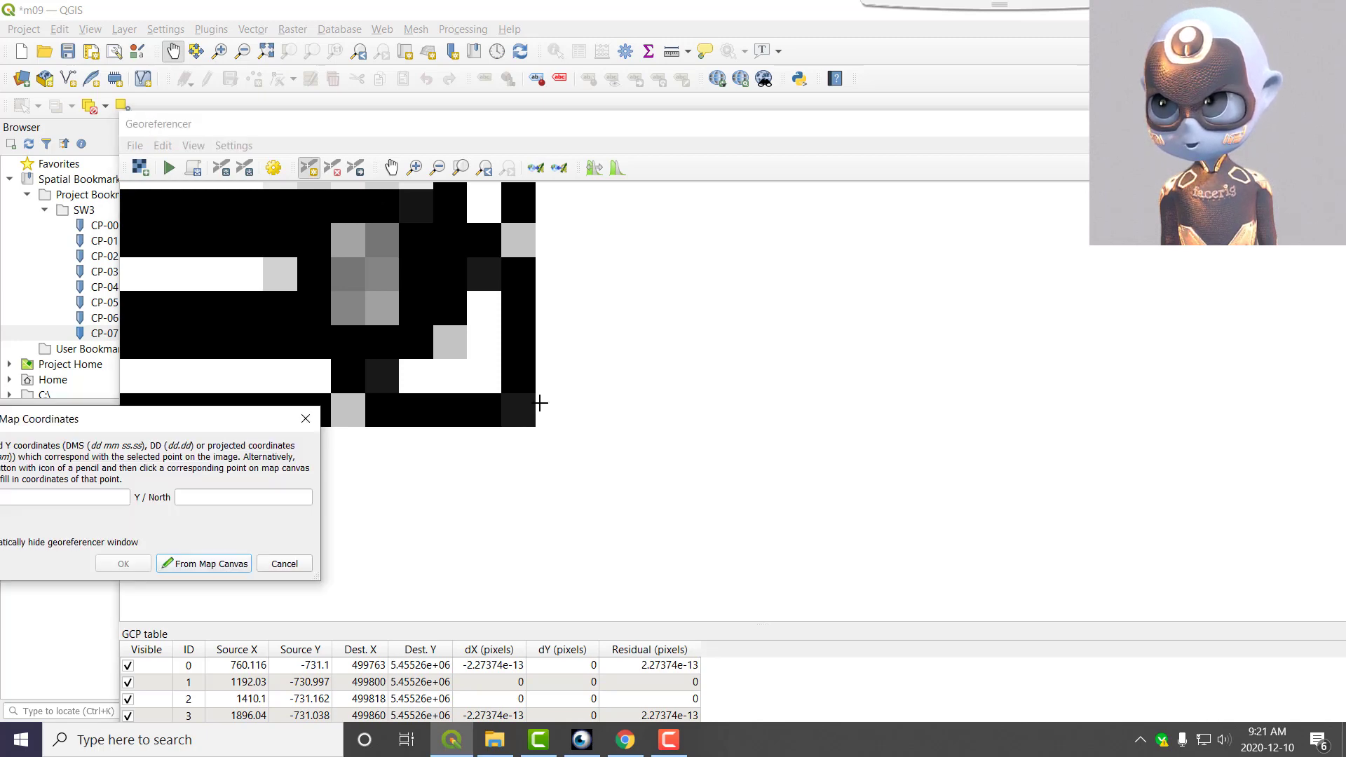
Pick the outer southeast corner of the white roof edge on the orthophoto at CP-07-SE and accept its map coordinates
{"action": "left_click", "coordinate": [214, 566]}
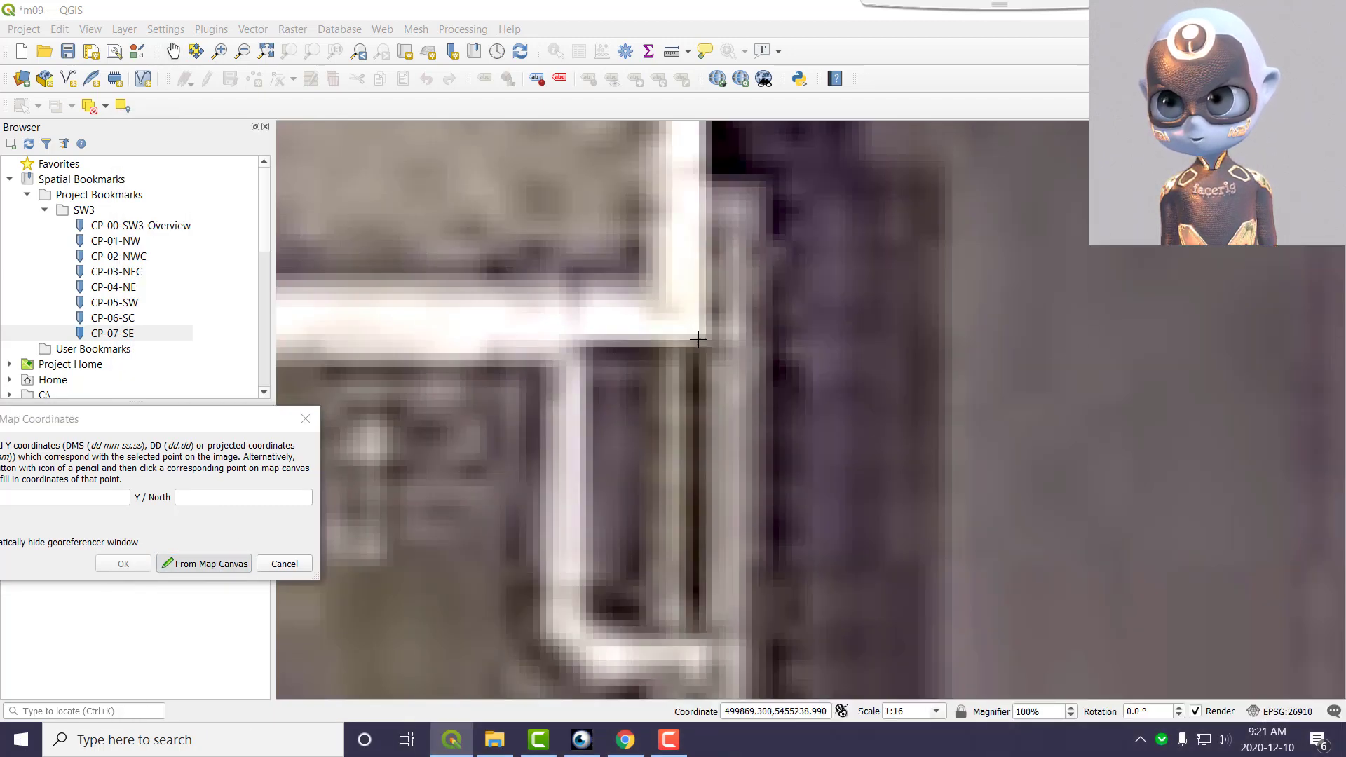
{"action": "left_click", "coordinate": [706, 341]}
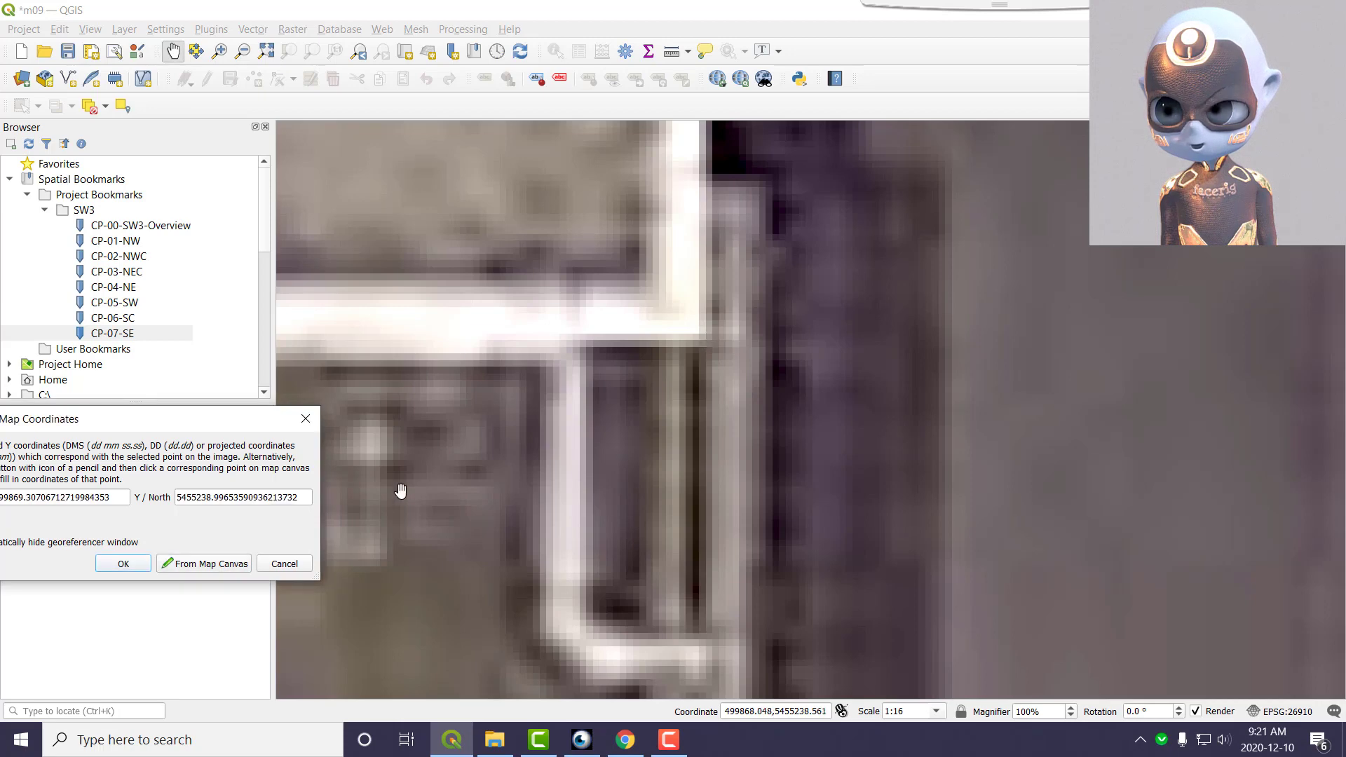
{"action": "left_click", "coordinate": [105, 565]}
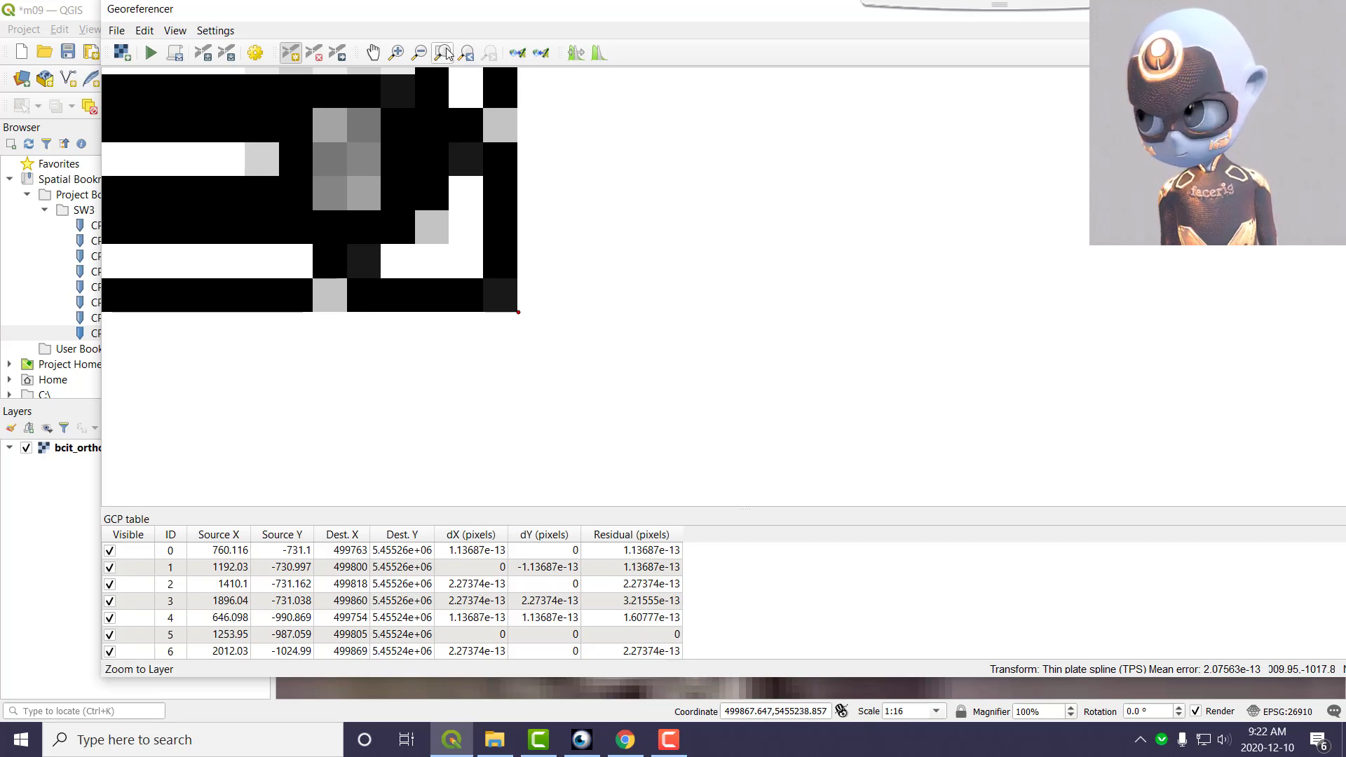
Review the control points across the plan, and check and accept the transformation type, resampling method, target SRS and output raster settings
{"action": "scroll", "coordinate": [374, 154], "scroll_direction": "down", "scroll_amount": 5}
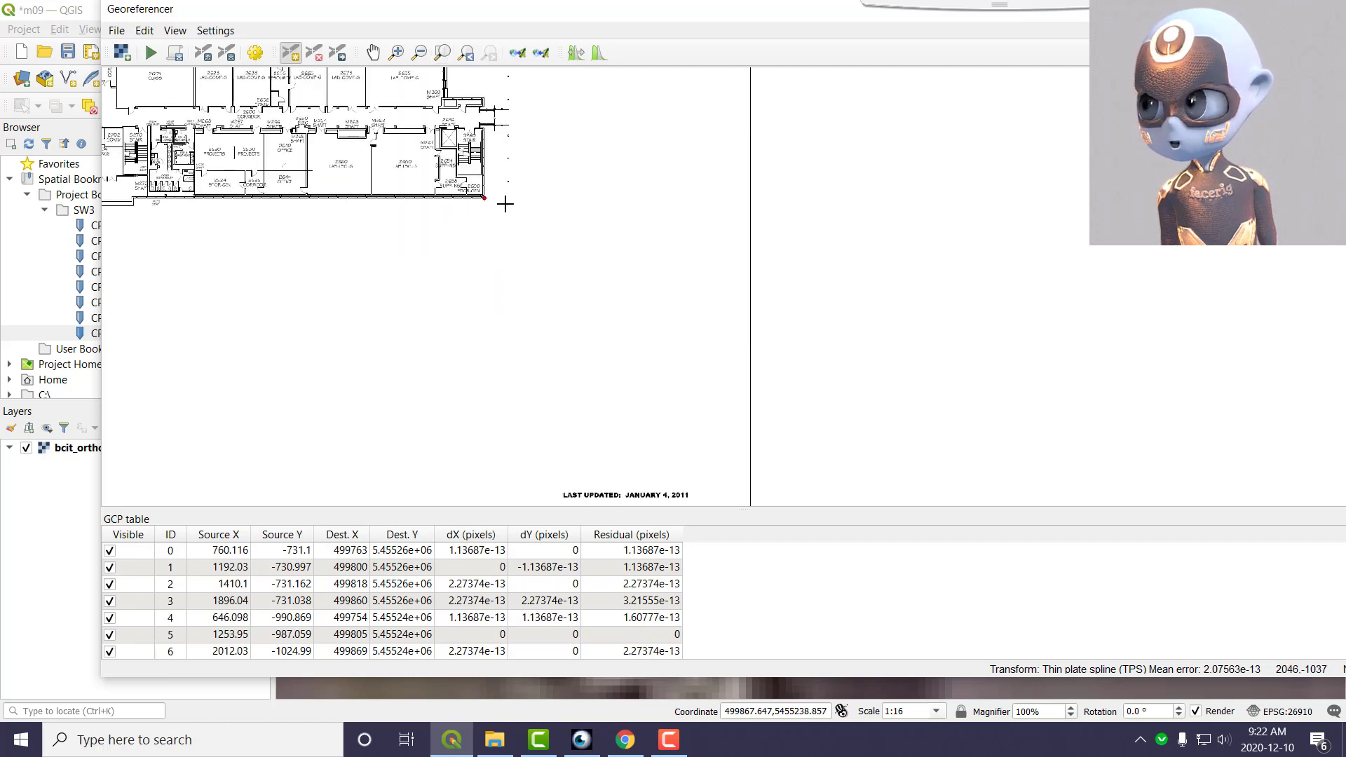
{"action": "left_click", "coordinate": [372, 53]}
{"action": "left_click_drag", "start_coordinate": [378, 123], "coordinate": [609, 290]}
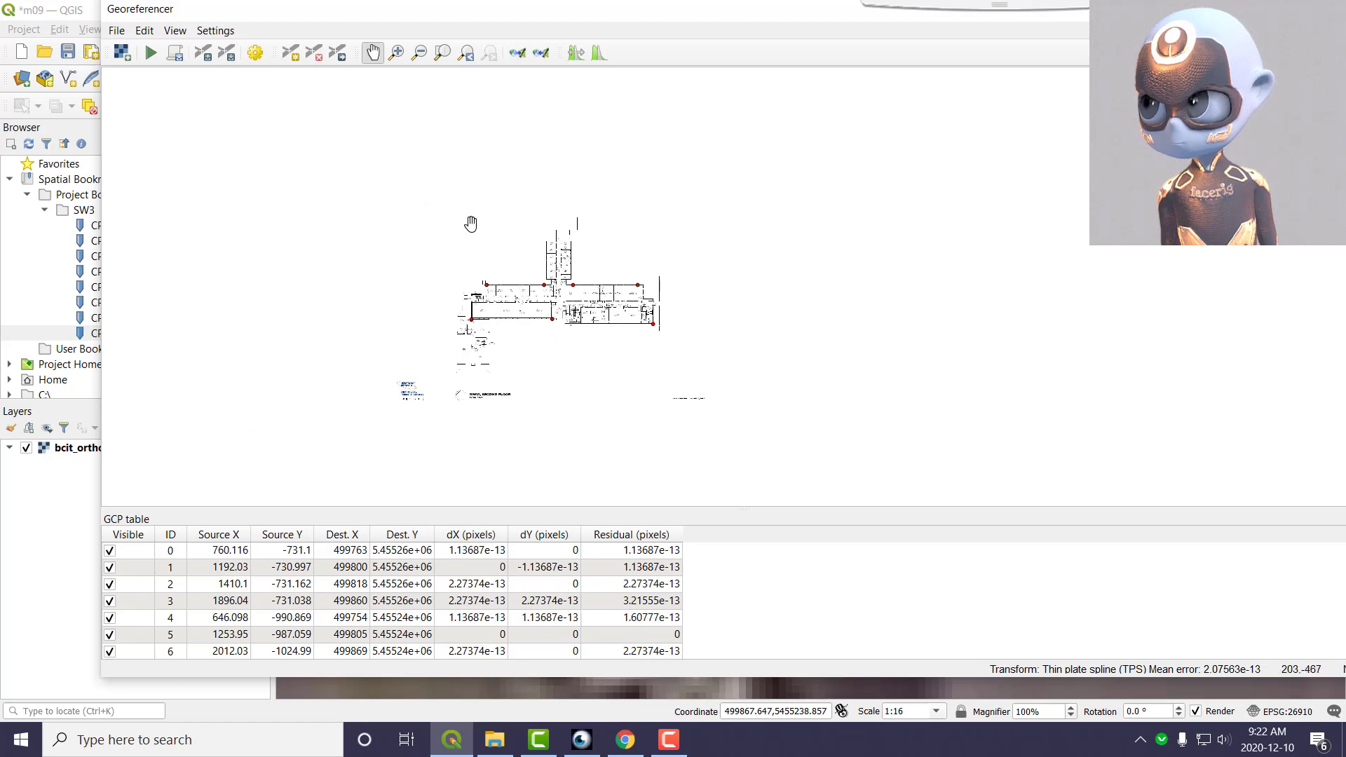
{"action": "scroll", "coordinate": [552, 270], "scroll_direction": "up", "scroll_amount": 5}
{"action": "scroll", "coordinate": [667, 242], "scroll_direction": "down", "scroll_amount": 3}
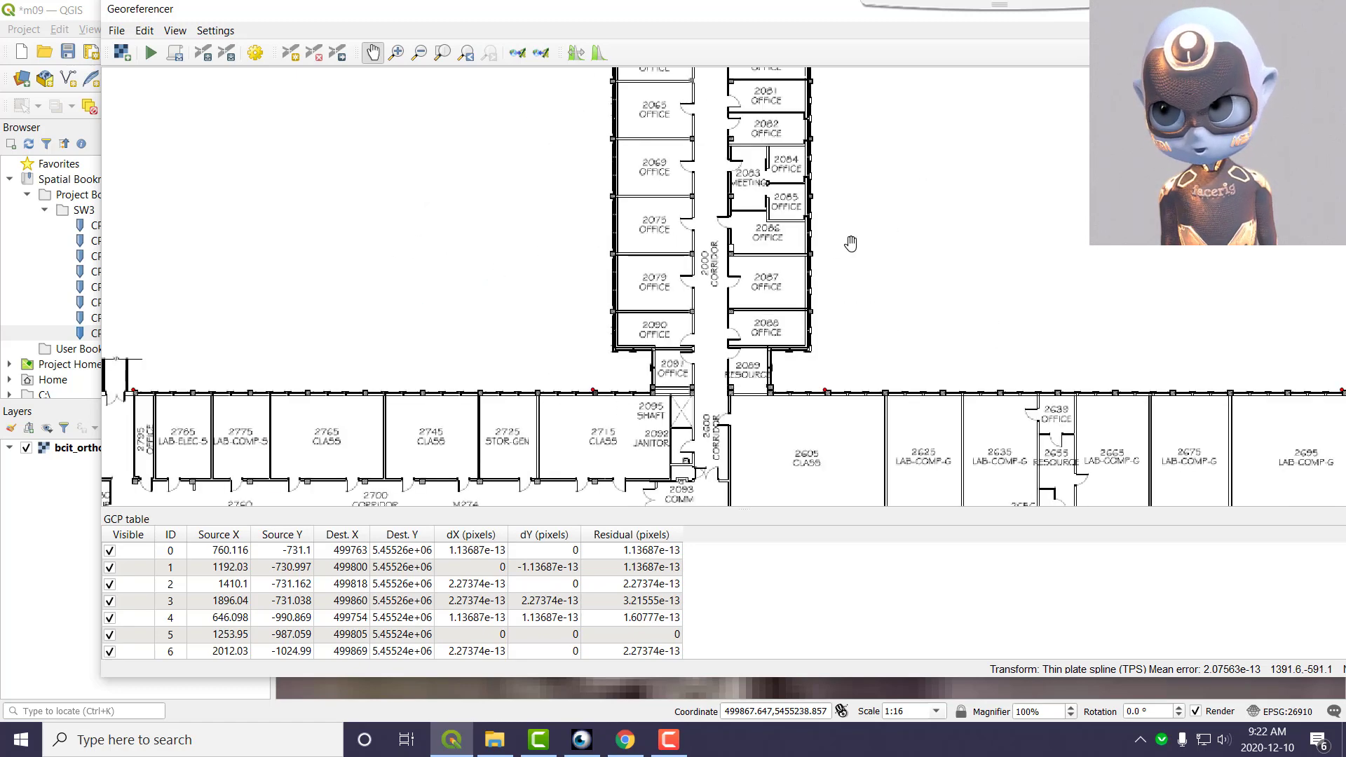
{"action": "scroll", "coordinate": [854, 245], "scroll_direction": "down", "scroll_amount": 2}
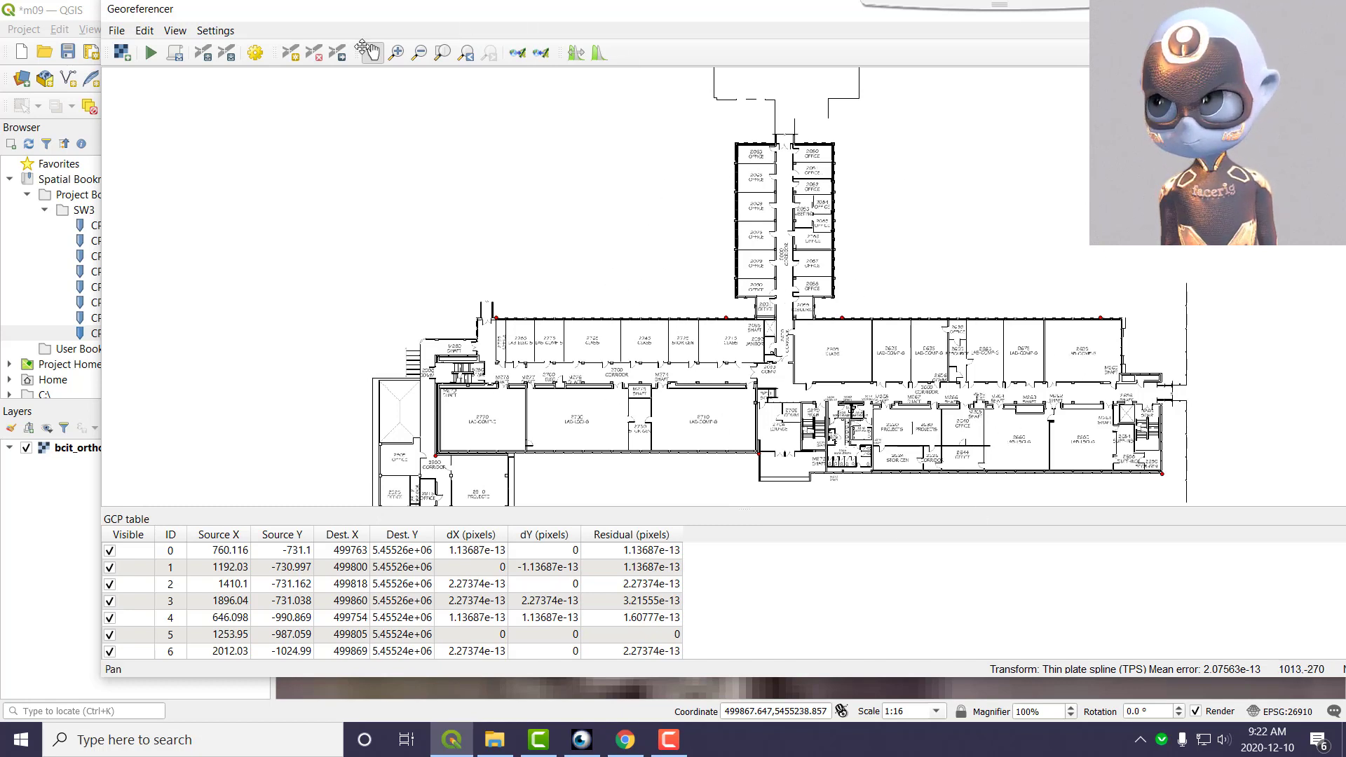
{"action": "left_click", "coordinate": [221, 33]}
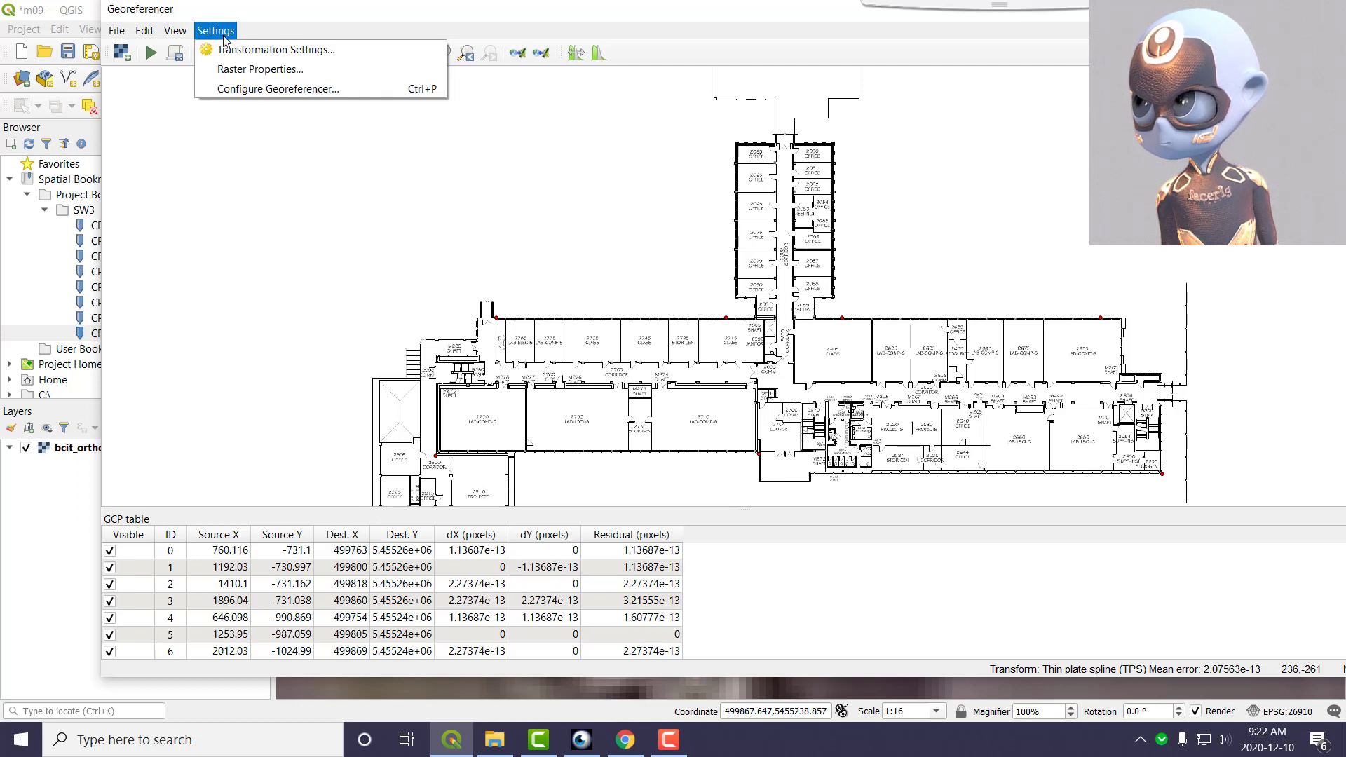
{"action": "left_click", "coordinate": [249, 48]}
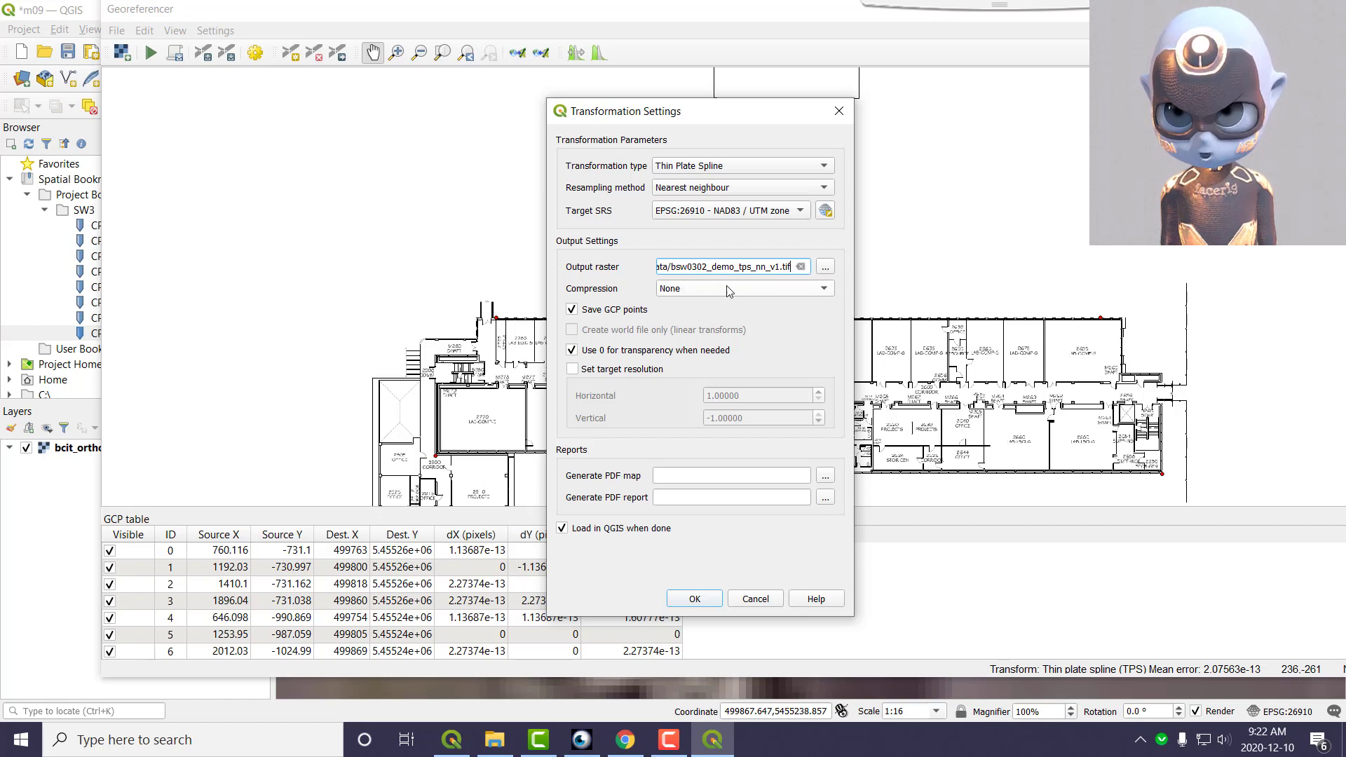
{"action": "left_click", "coordinate": [695, 599]}
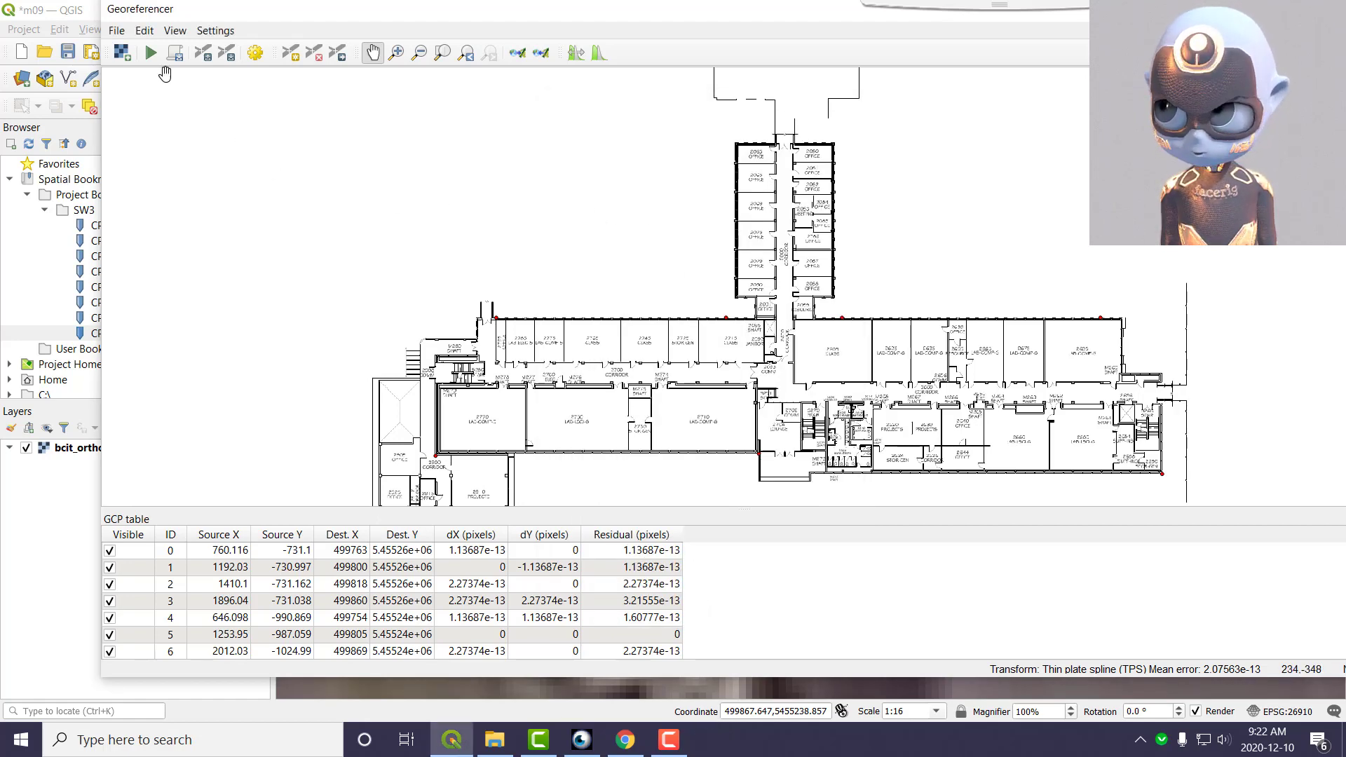
Save the GCP points in the m09_data folder as bsw0302.pdf.dem0_v1.points
{"action": "left_click", "coordinate": [110, 32]}
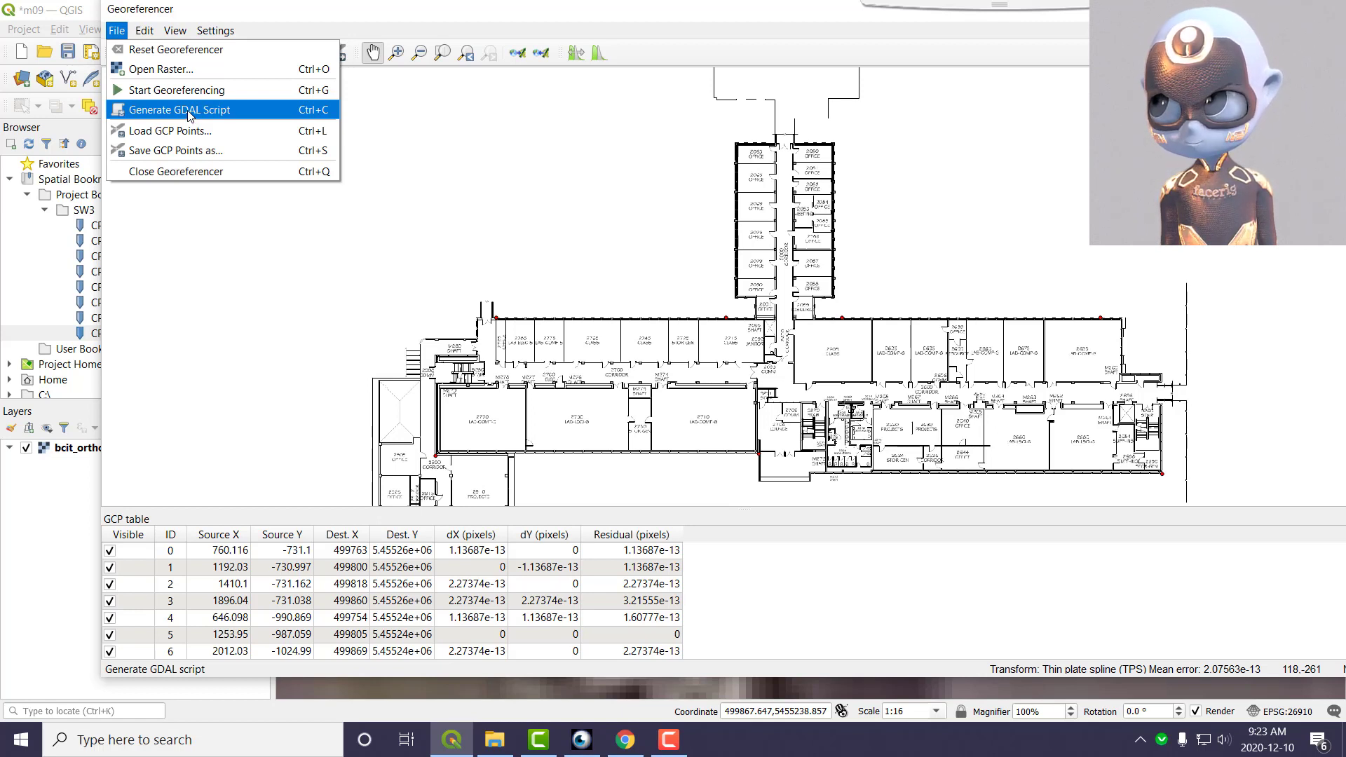
{"action": "left_click", "coordinate": [280, 26]}
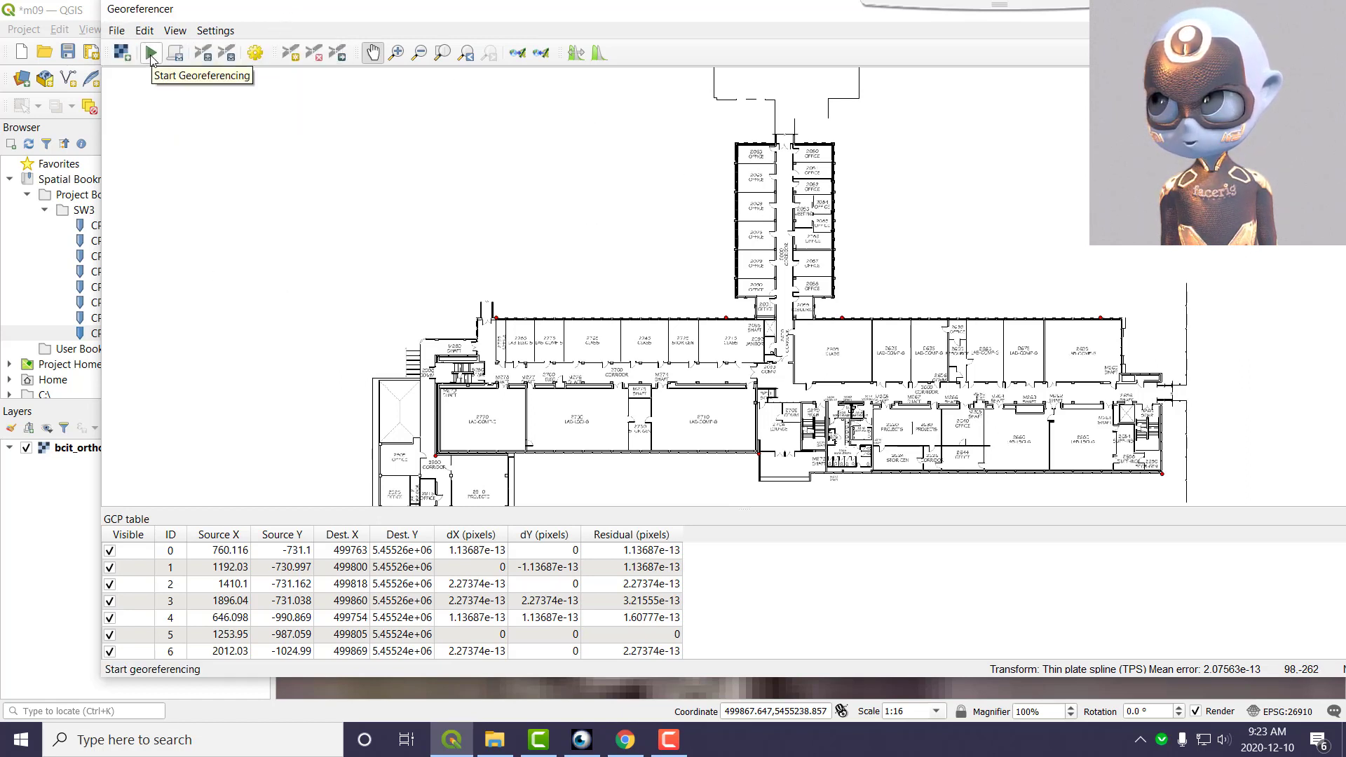
{"action": "left_click", "coordinate": [117, 30]}
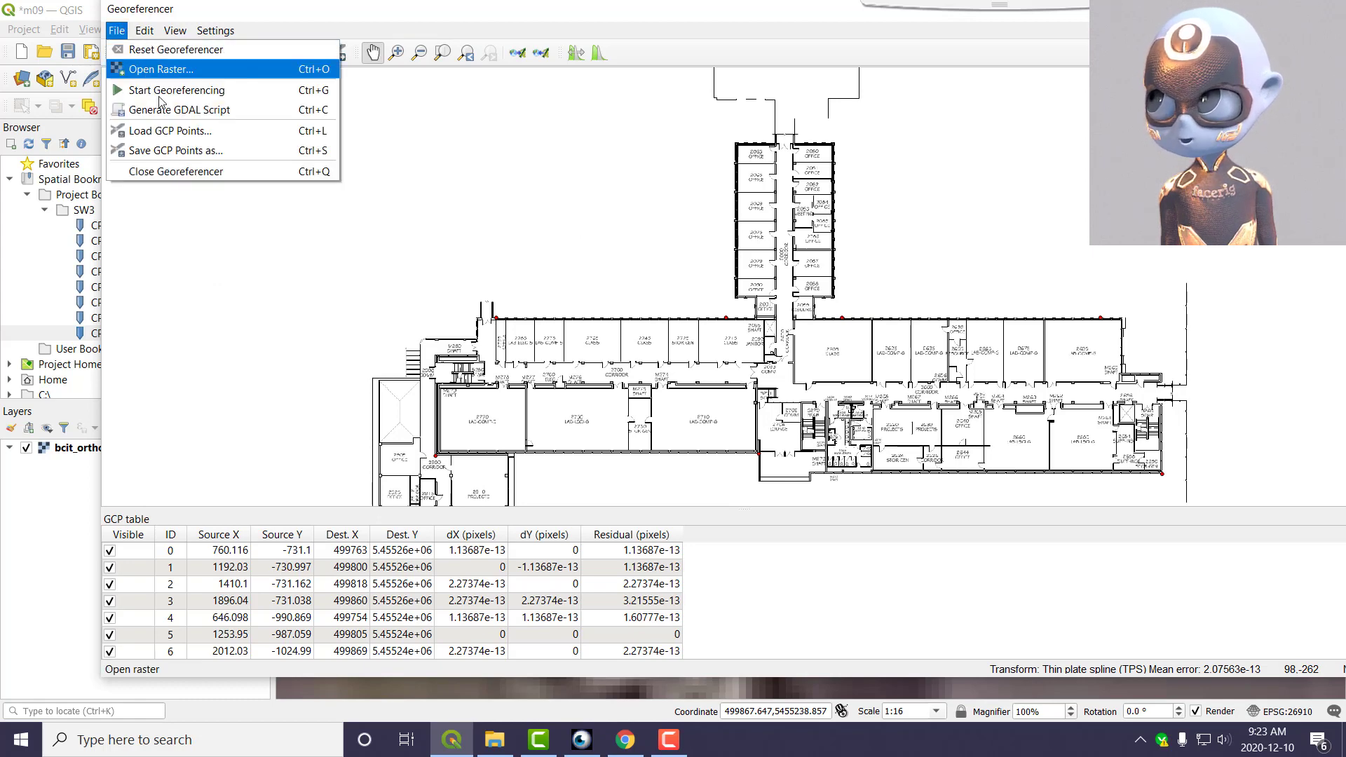
{"action": "left_click", "coordinate": [197, 152]}
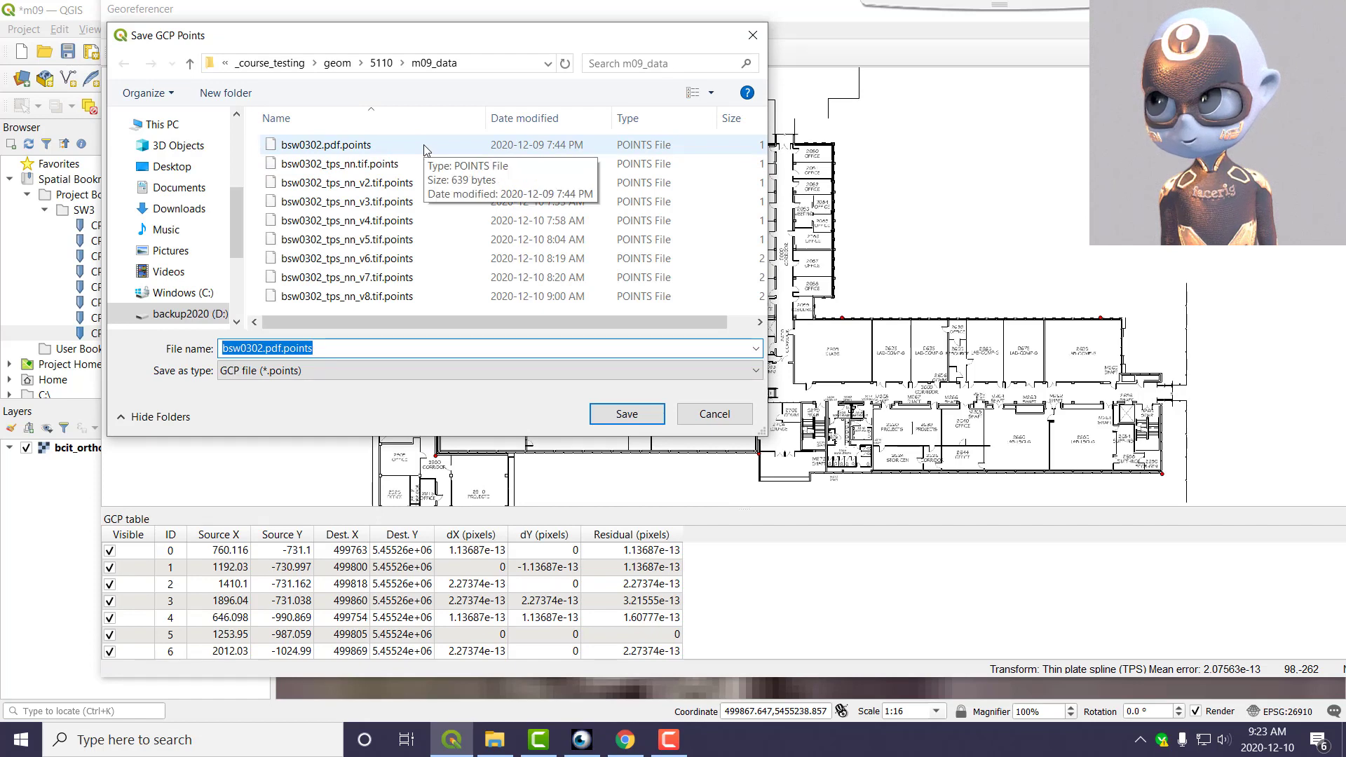
{"action": "left_click", "coordinate": [285, 349]}
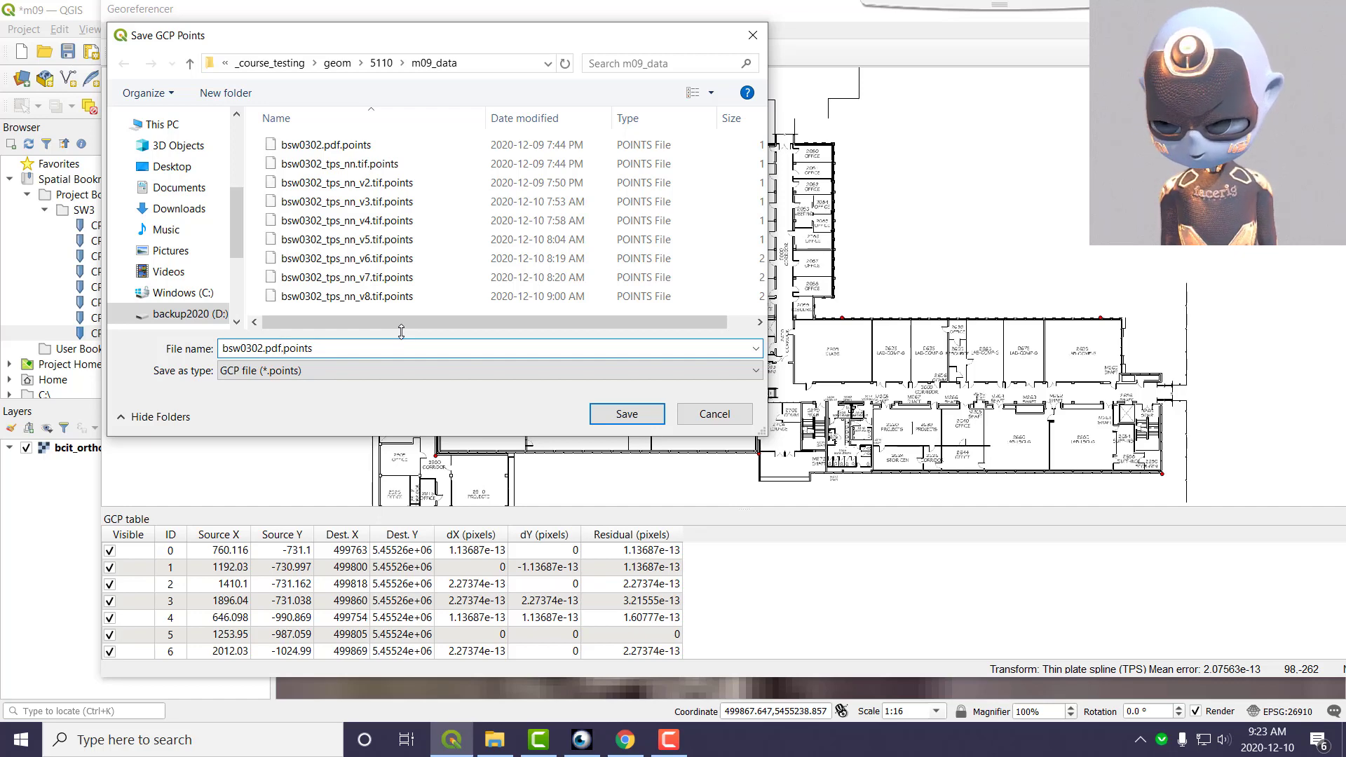
{"action": "type", "text": "dem_"}
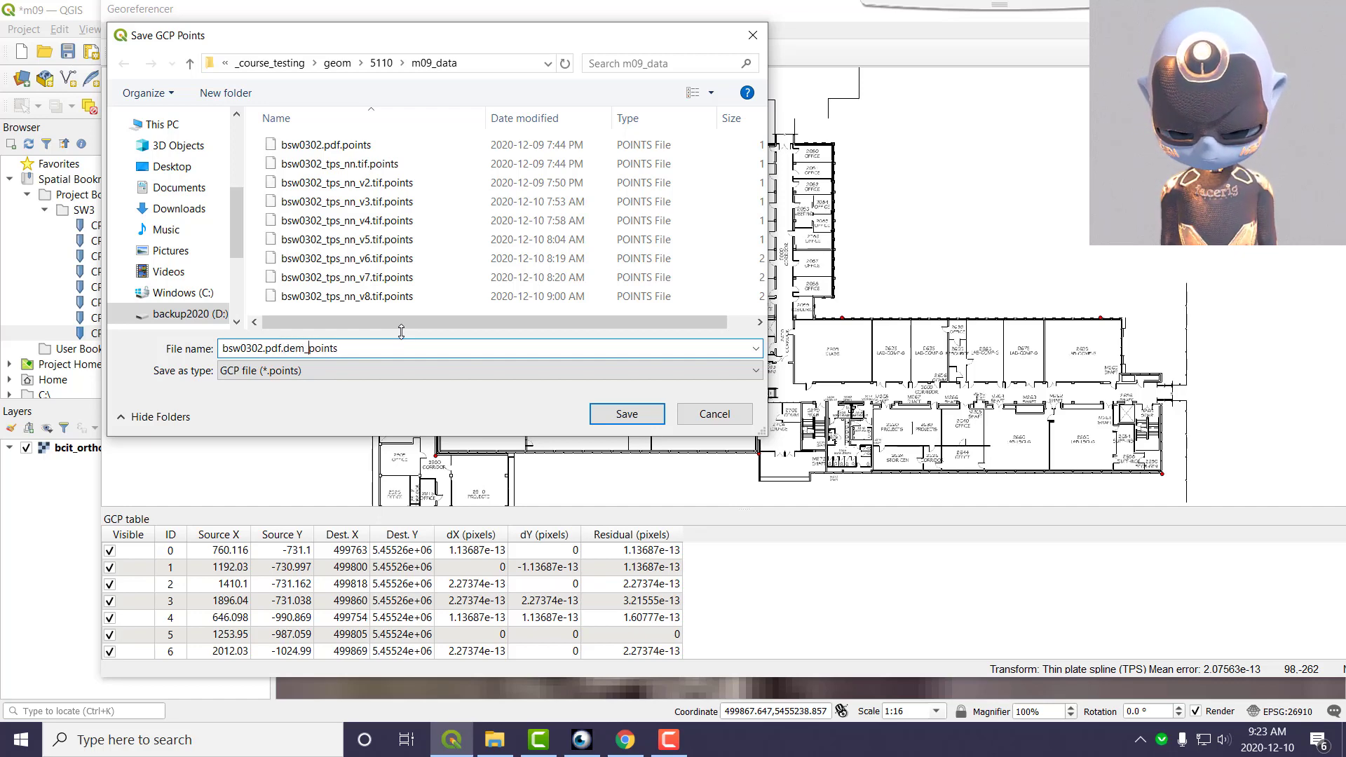
{"action": "key", "text": "BackSpace"}
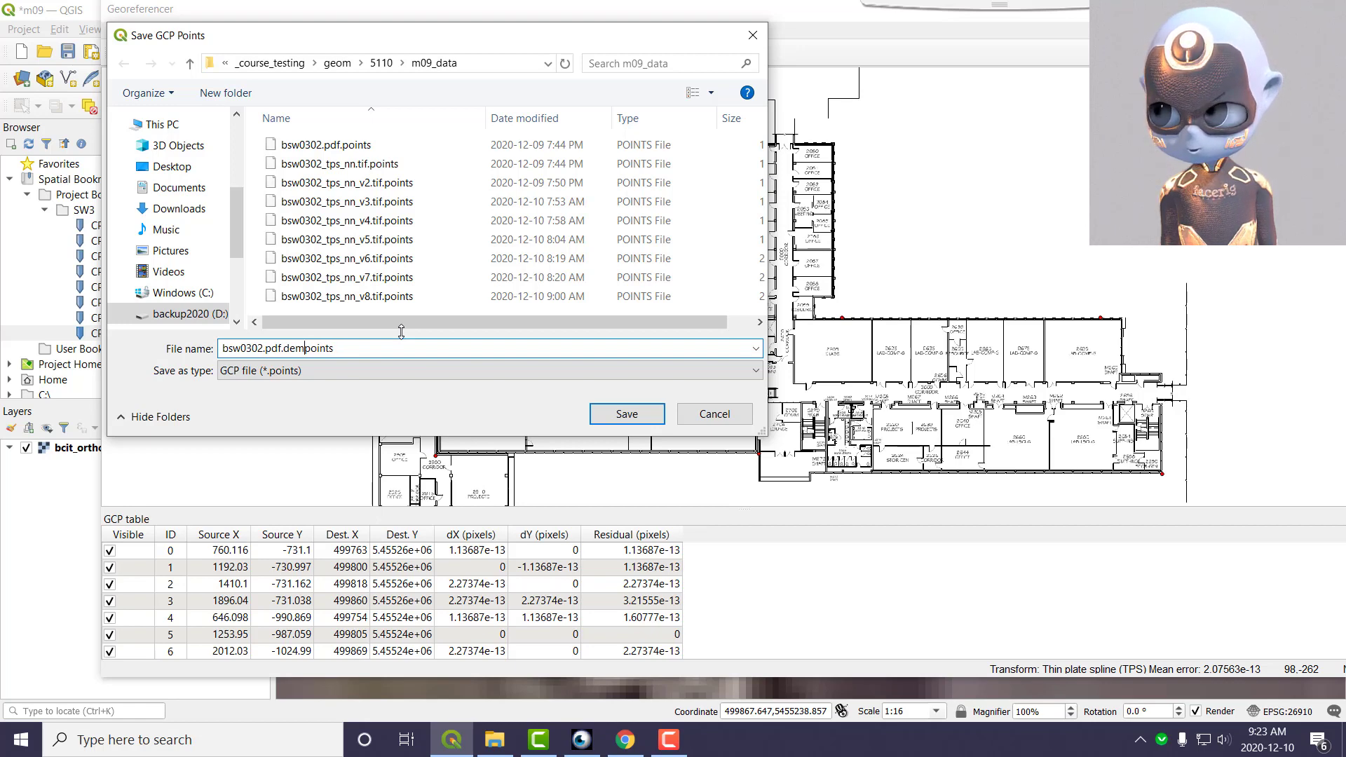
{"action": "type", "text": "0"}
{"action": "type", "text": "_v1."}
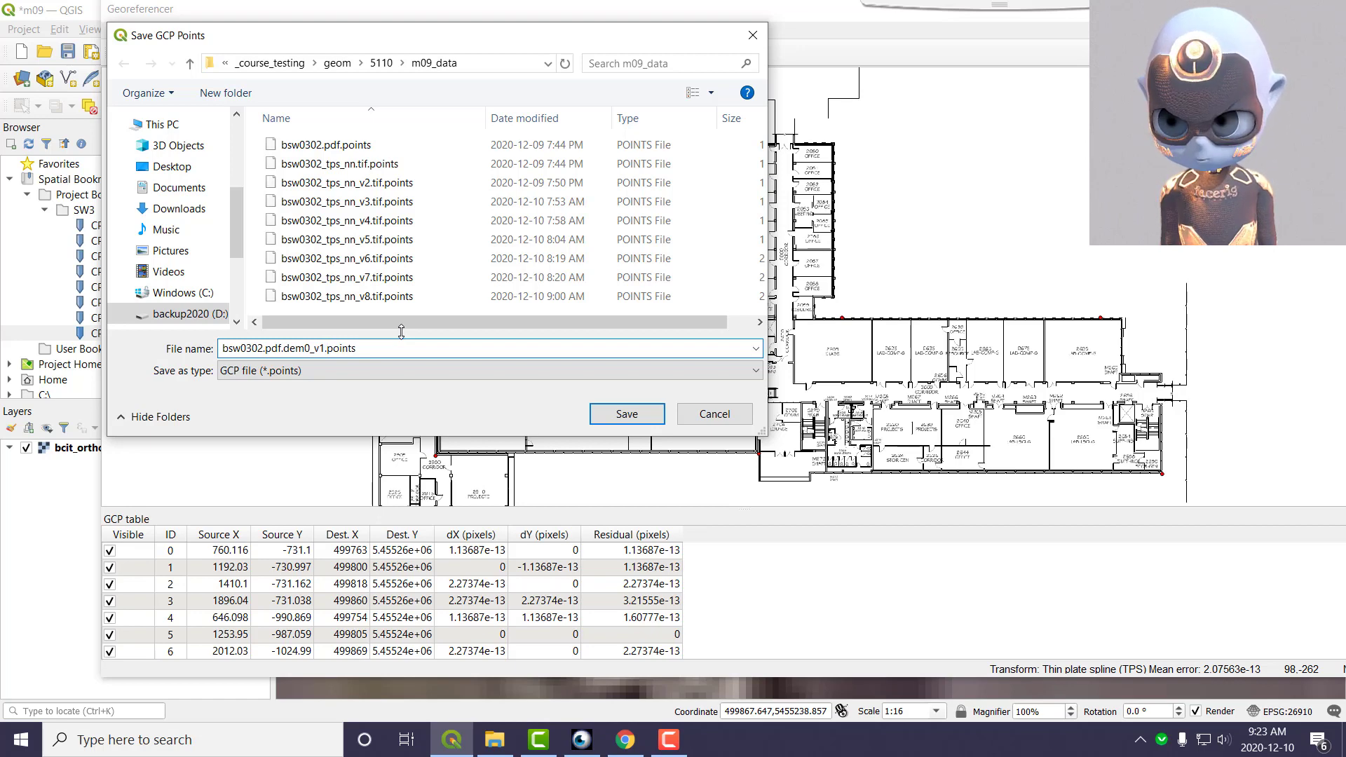
{"action": "key", "text": "Return"}
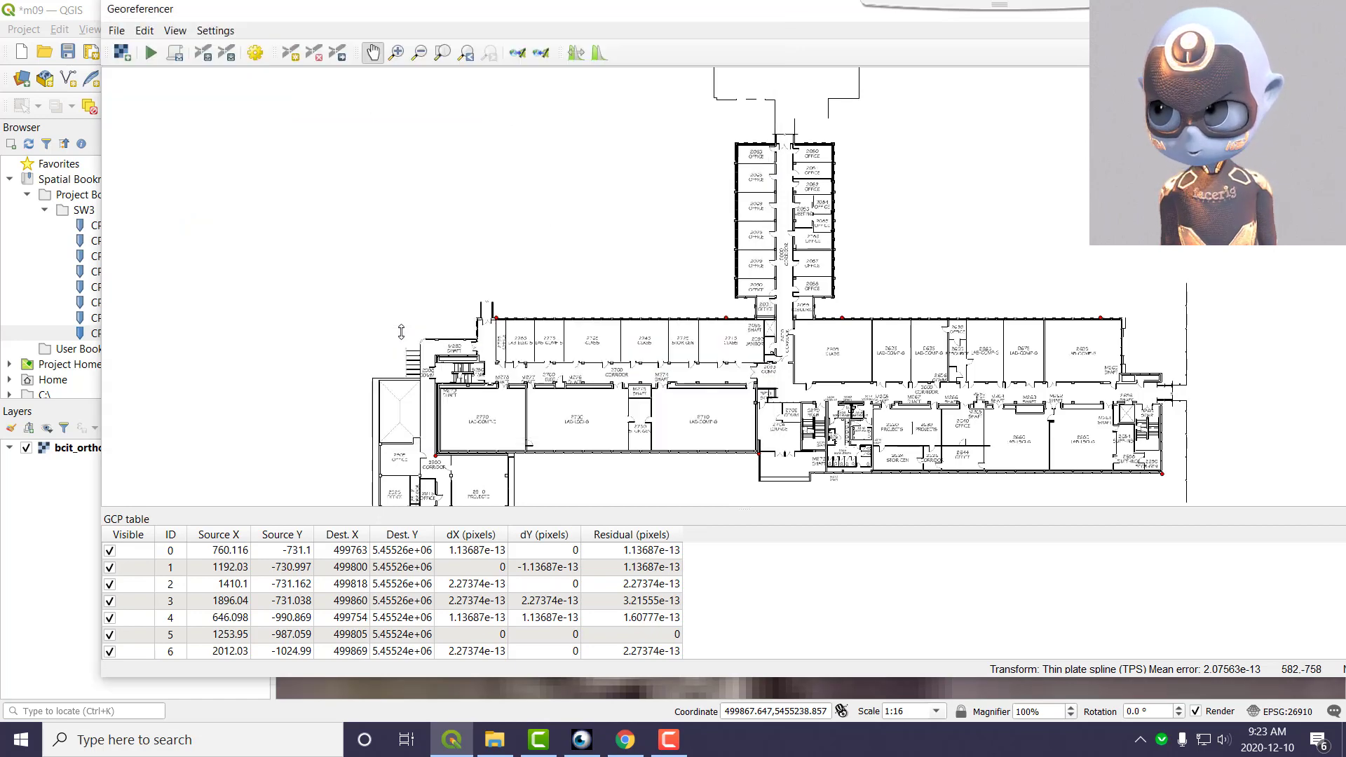
Run the georeferencing of the floor plan and move the Georeferencer window clear of the map canvas
{"action": "left_click", "coordinate": [151, 52]}
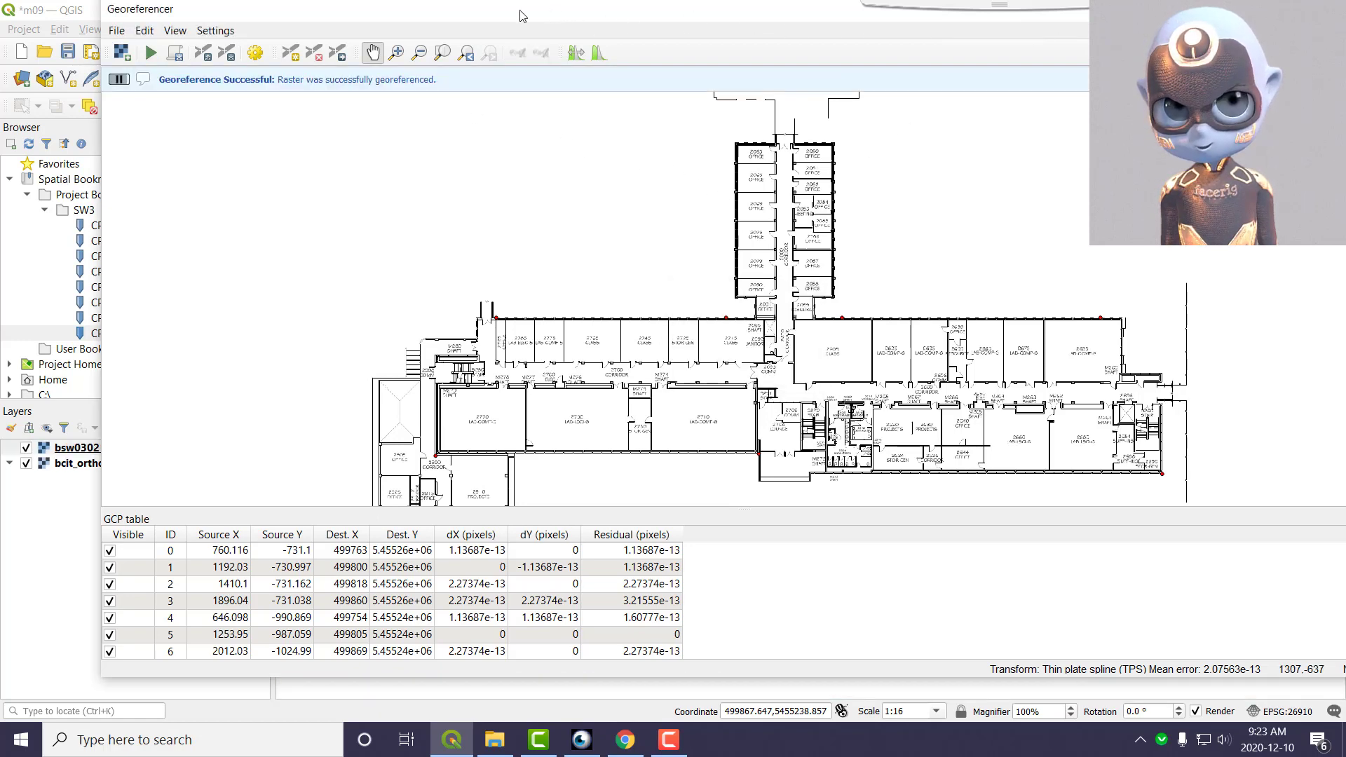
{"action": "left_click_drag", "start_coordinate": [520, 11], "coordinate": [1345, 253]}
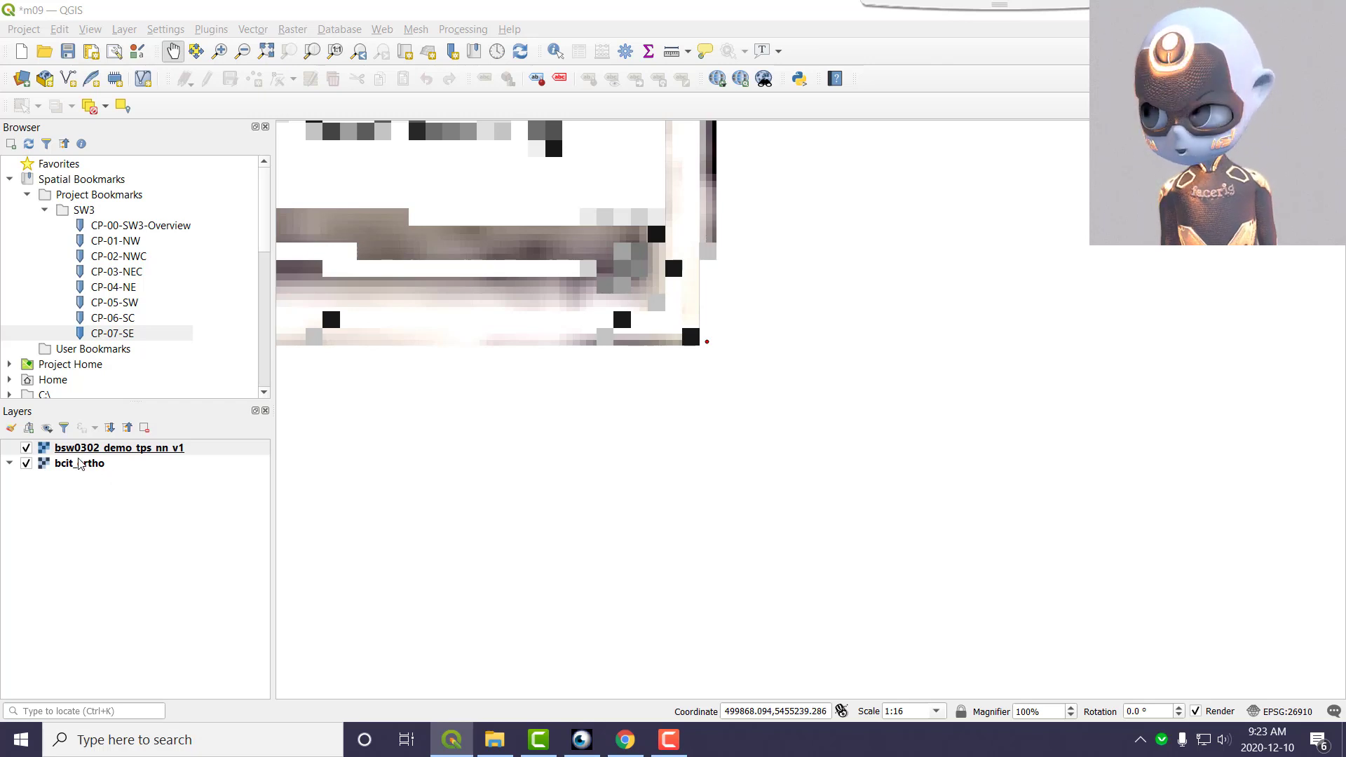
Set the global opacity of the bsw0302_demo_tps_nn_v1 layer to 40%
{"action": "right_click", "coordinate": [141, 451]}
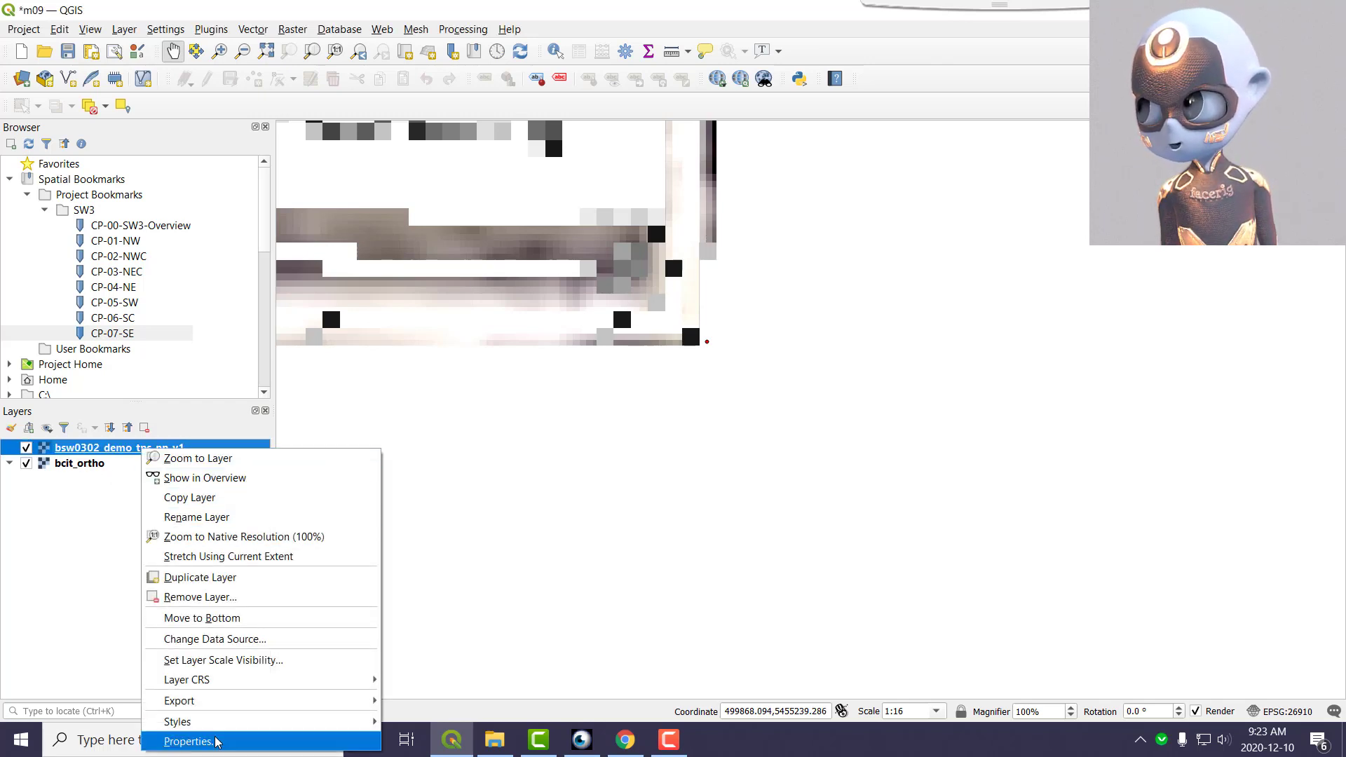
{"action": "left_click", "coordinate": [214, 739]}
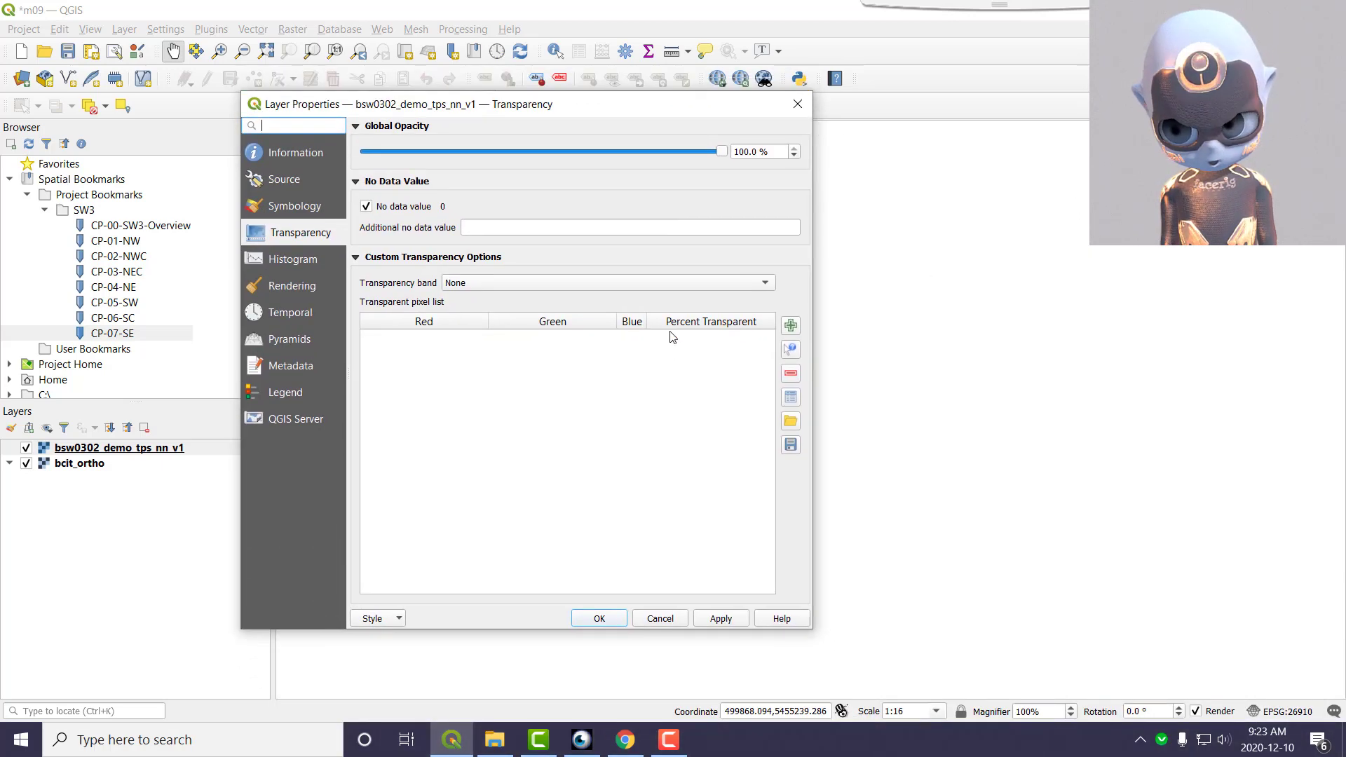
{"action": "left_click", "coordinate": [754, 152]}
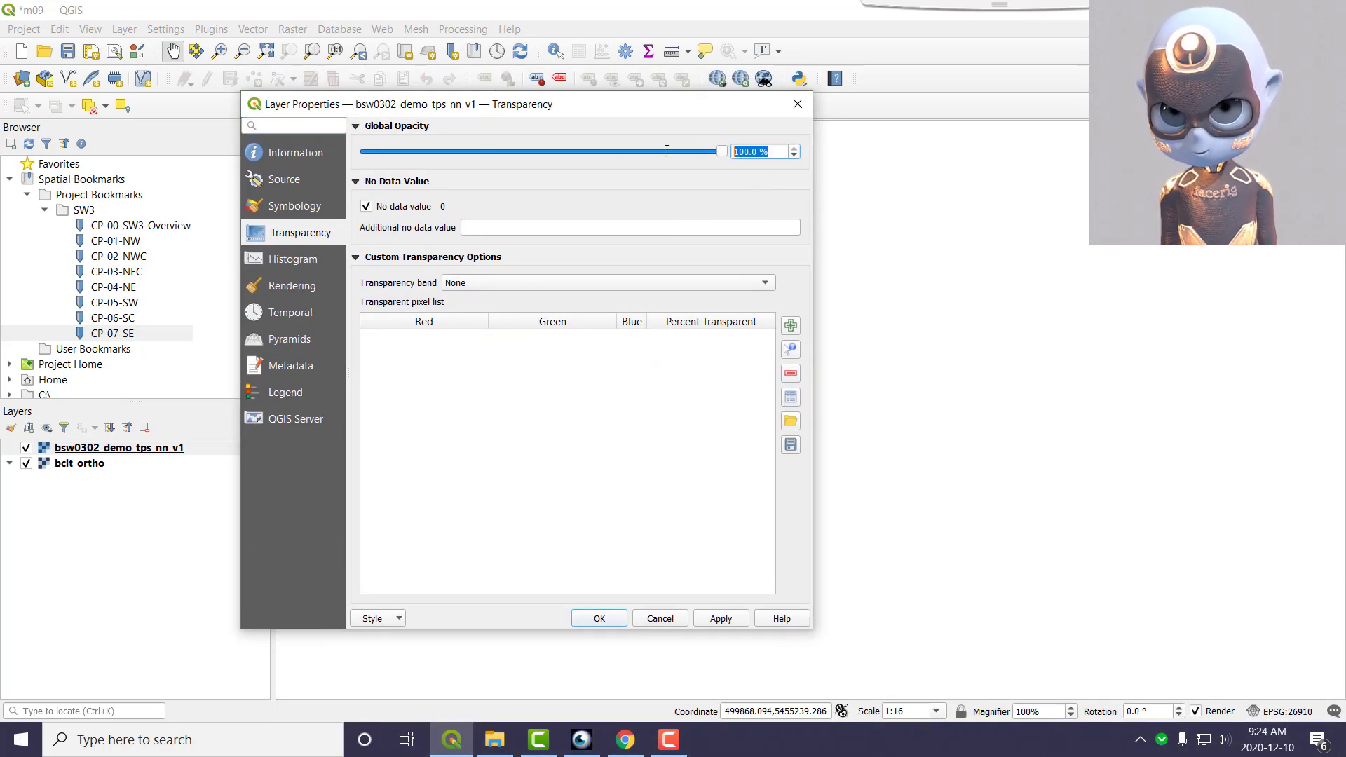
{"action": "left_click", "coordinate": [621, 151]}
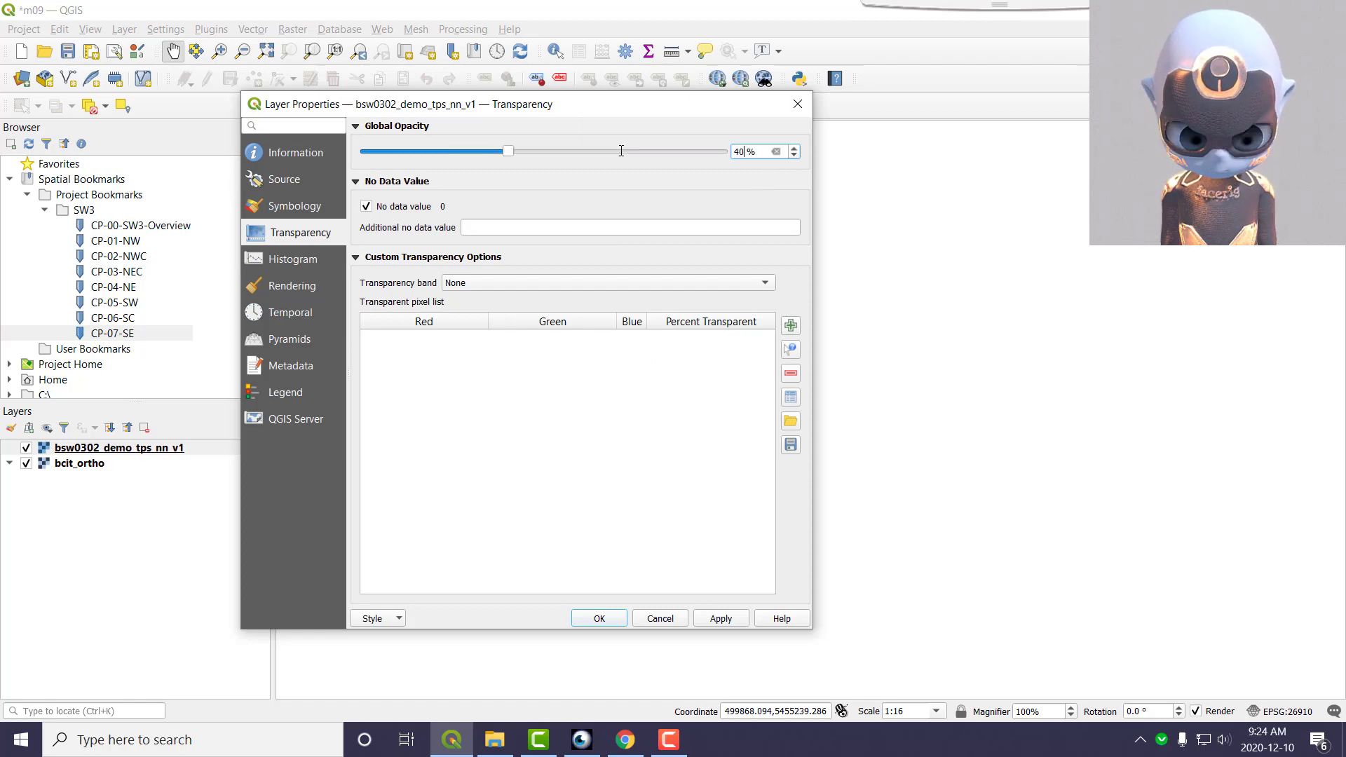
{"action": "key", "text": "Return"}
Examine how the semi-transparent plan's walls align with the orthophoto's roof edges along the east wing and at the central junction
{"action": "scroll", "coordinate": [655, 225], "scroll_direction": "down", "scroll_amount": 3}
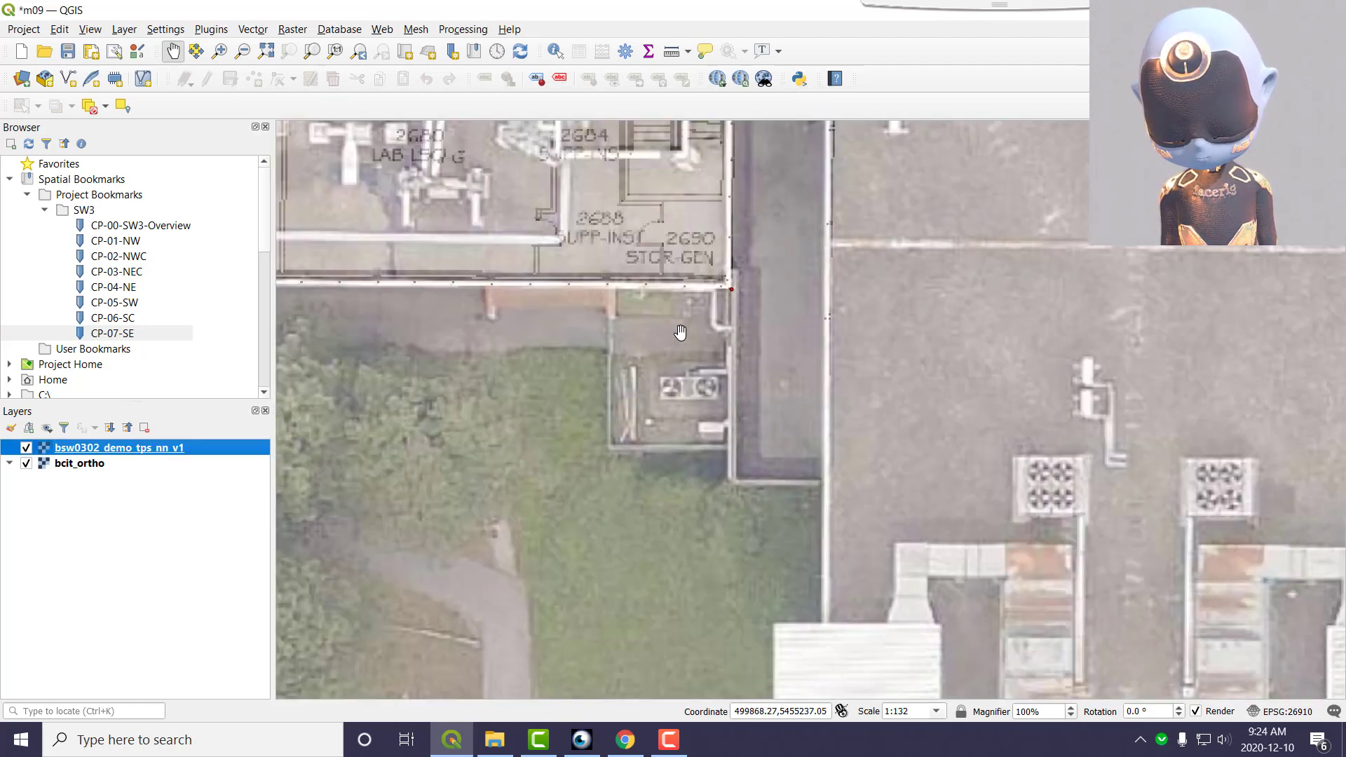
{"action": "left_click_drag", "start_coordinate": [681, 332], "coordinate": [863, 578]}
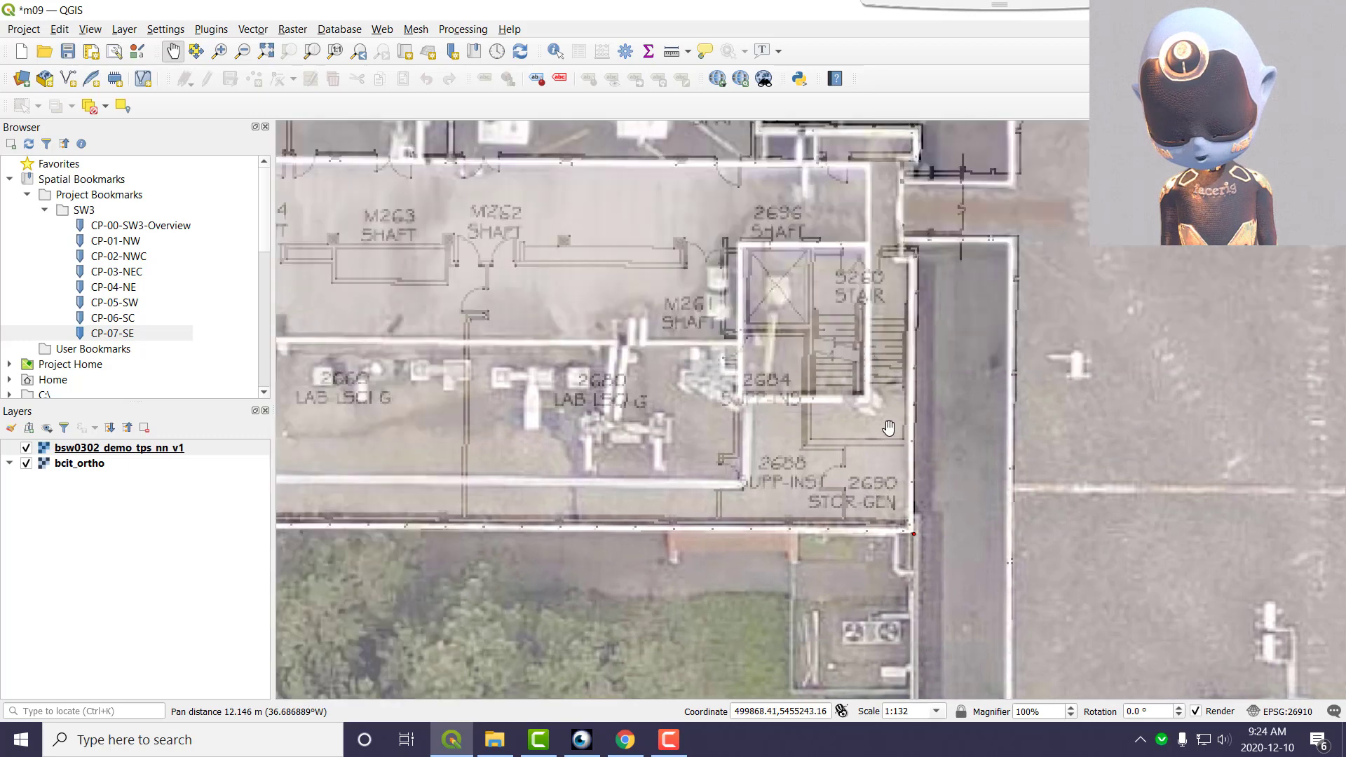
{"action": "scroll", "coordinate": [889, 427], "scroll_direction": "down", "scroll_amount": 1}
{"action": "left_click_drag", "start_coordinate": [705, 212], "coordinate": [835, 307]}
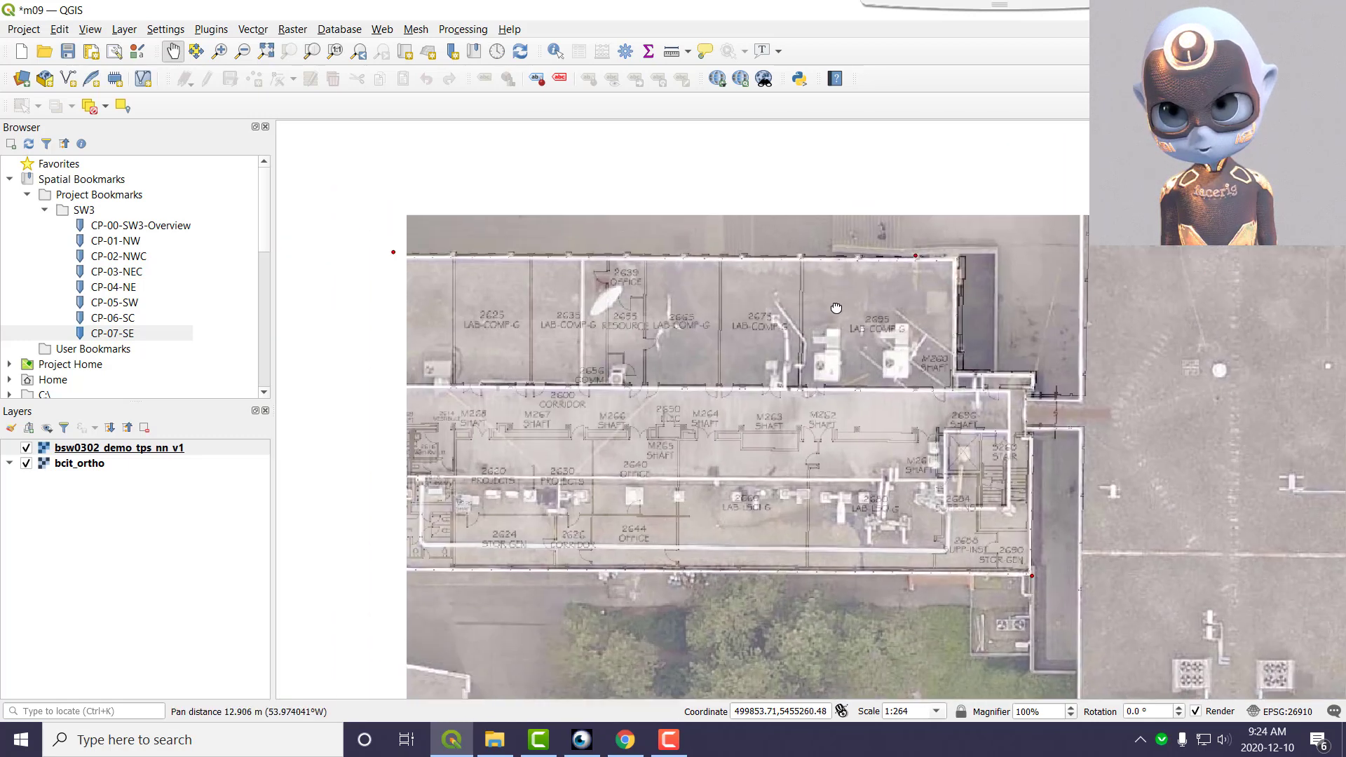
{"action": "scroll", "coordinate": [976, 246], "scroll_direction": "up", "scroll_amount": 2}
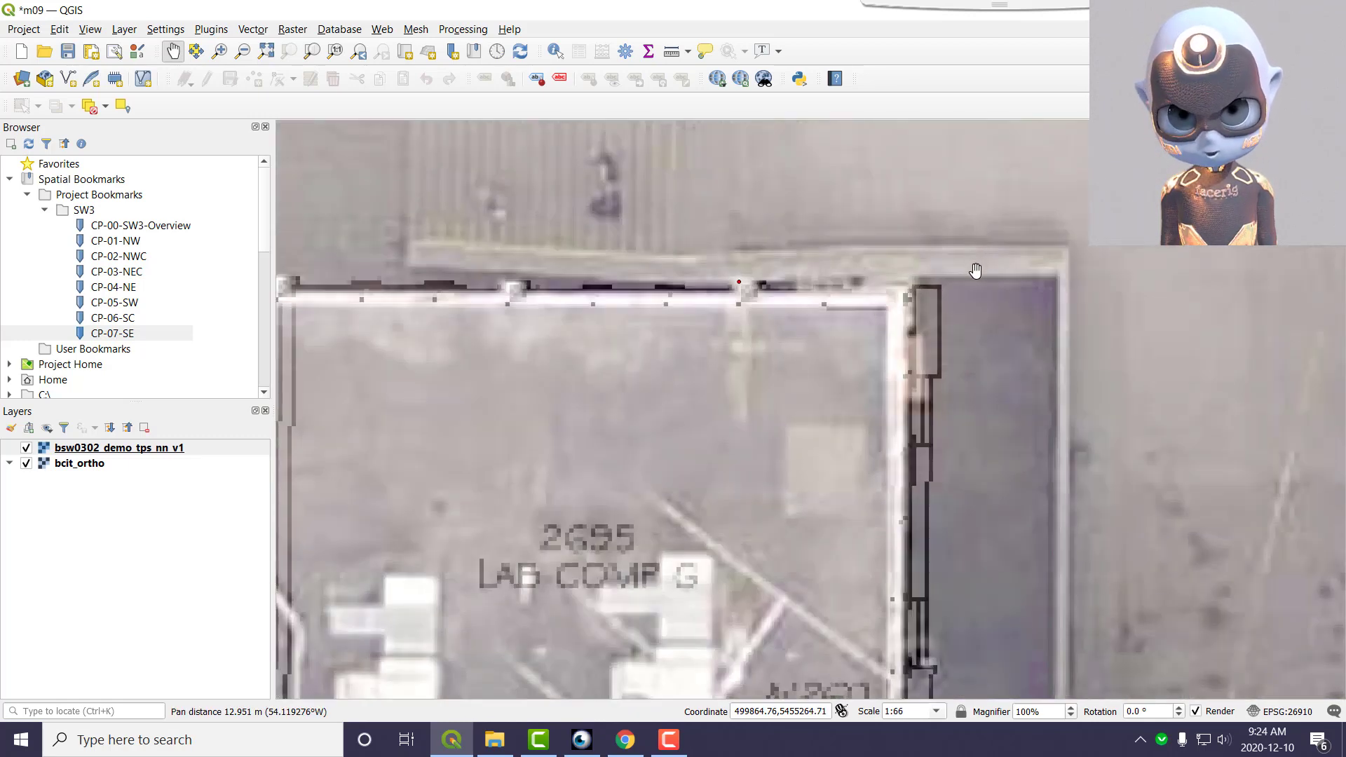
{"action": "scroll", "coordinate": [1140, 365], "scroll_direction": "down", "scroll_amount": 1}
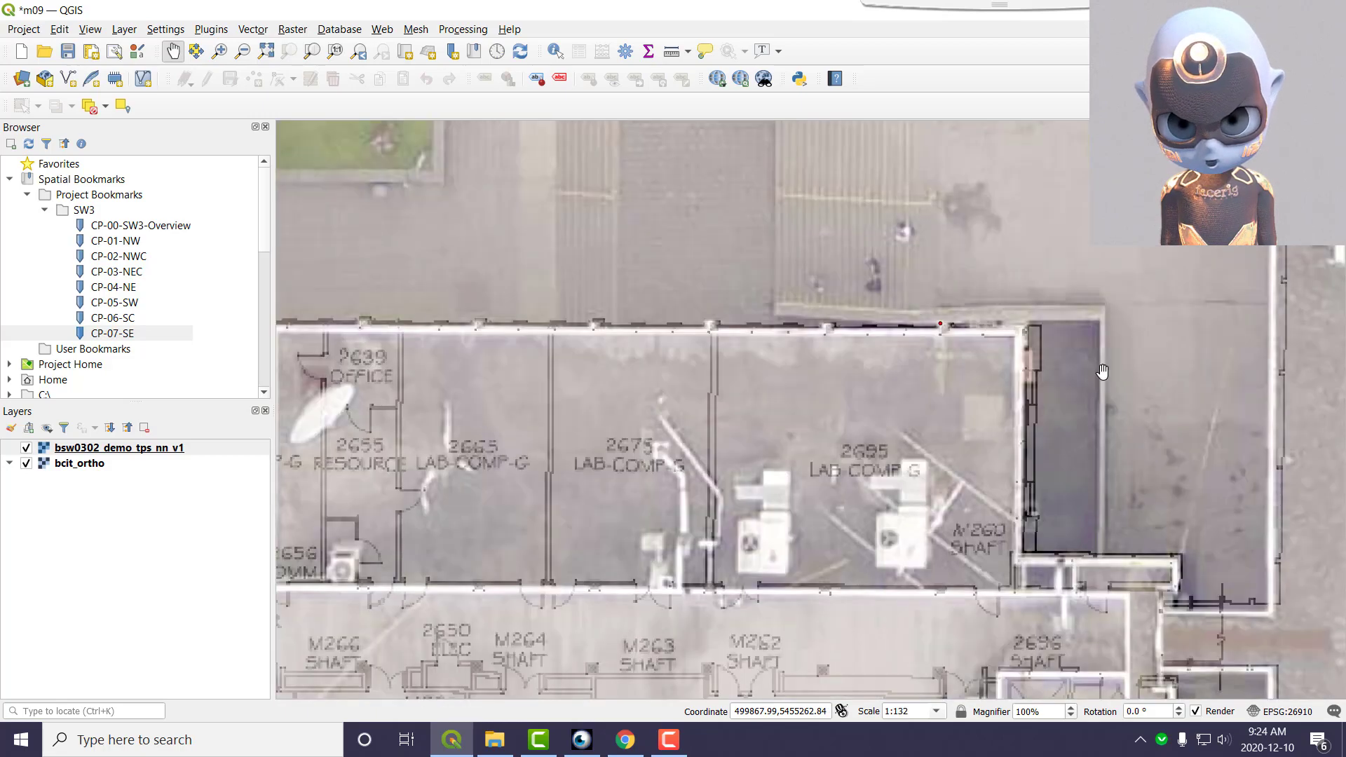
{"action": "scroll", "coordinate": [812, 479], "scroll_direction": "down", "scroll_amount": 1}
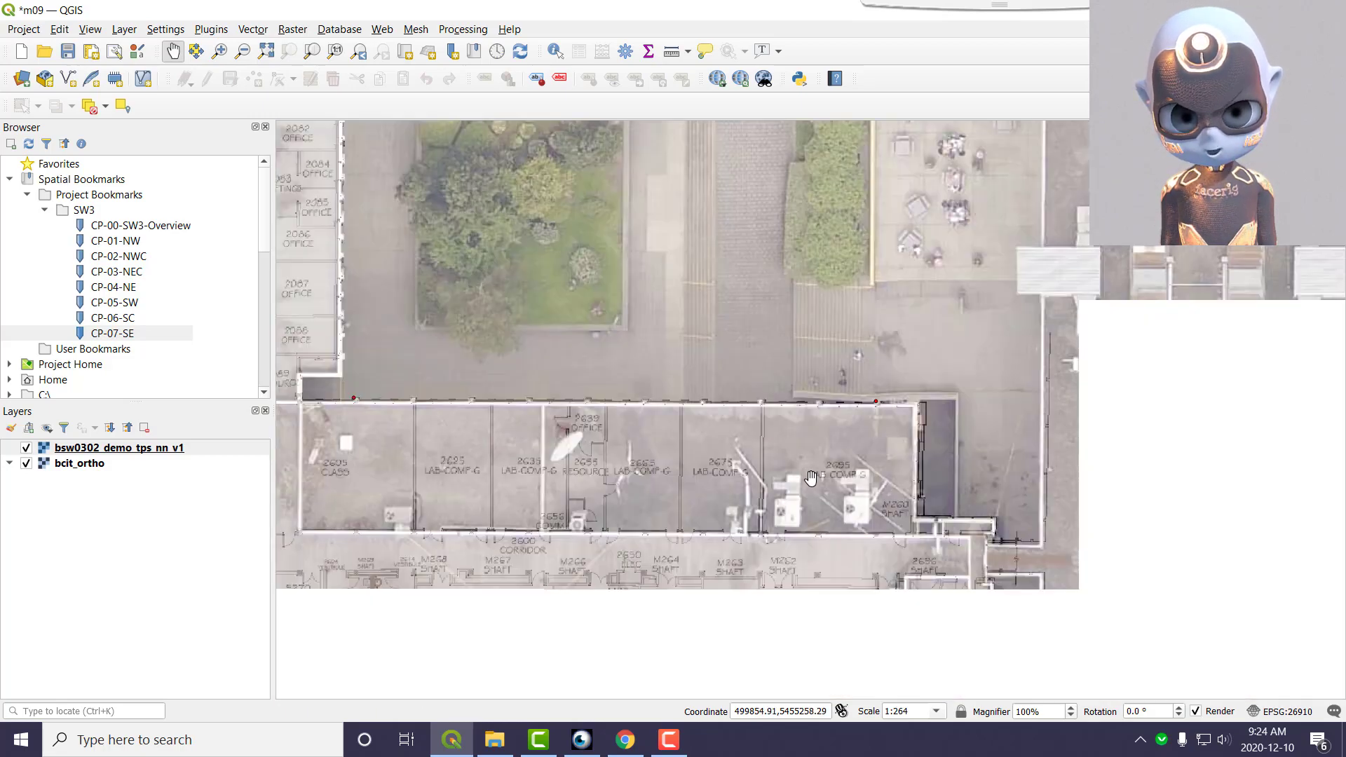
{"action": "left_click_drag", "start_coordinate": [690, 479], "coordinate": [1118, 475]}
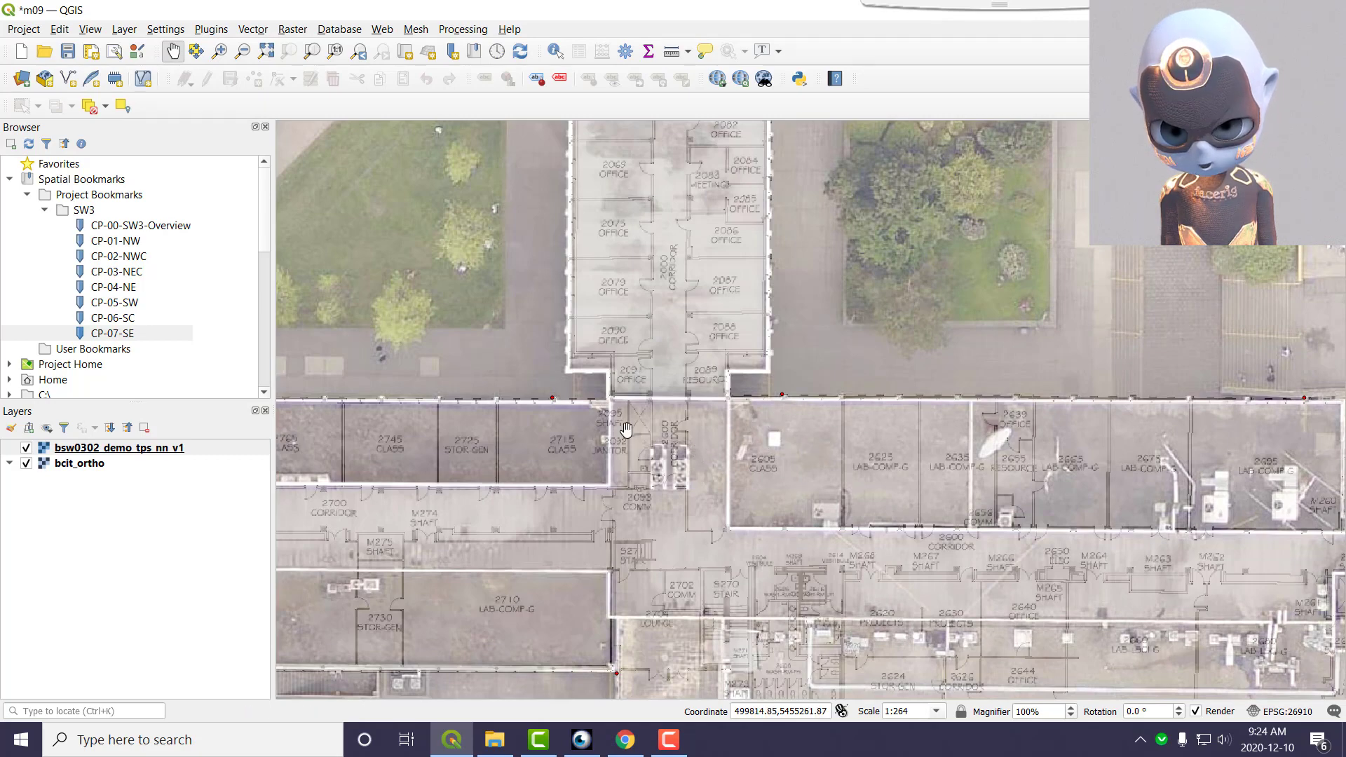
{"action": "scroll", "coordinate": [557, 429], "scroll_direction": "up", "scroll_amount": 2}
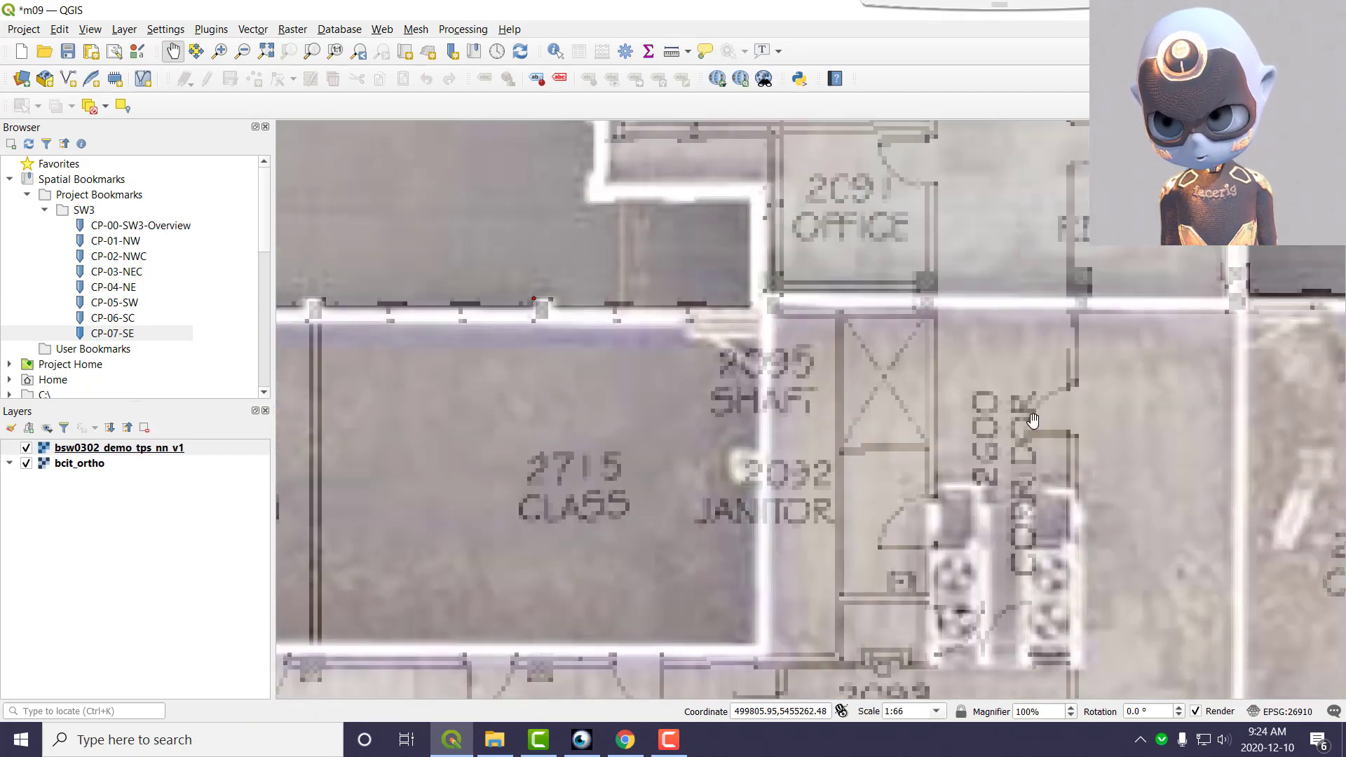
{"action": "scroll", "coordinate": [1008, 447], "scroll_direction": "down", "scroll_amount": 1}
{"action": "scroll", "coordinate": [1121, 321], "scroll_direction": "down", "scroll_amount": 1}
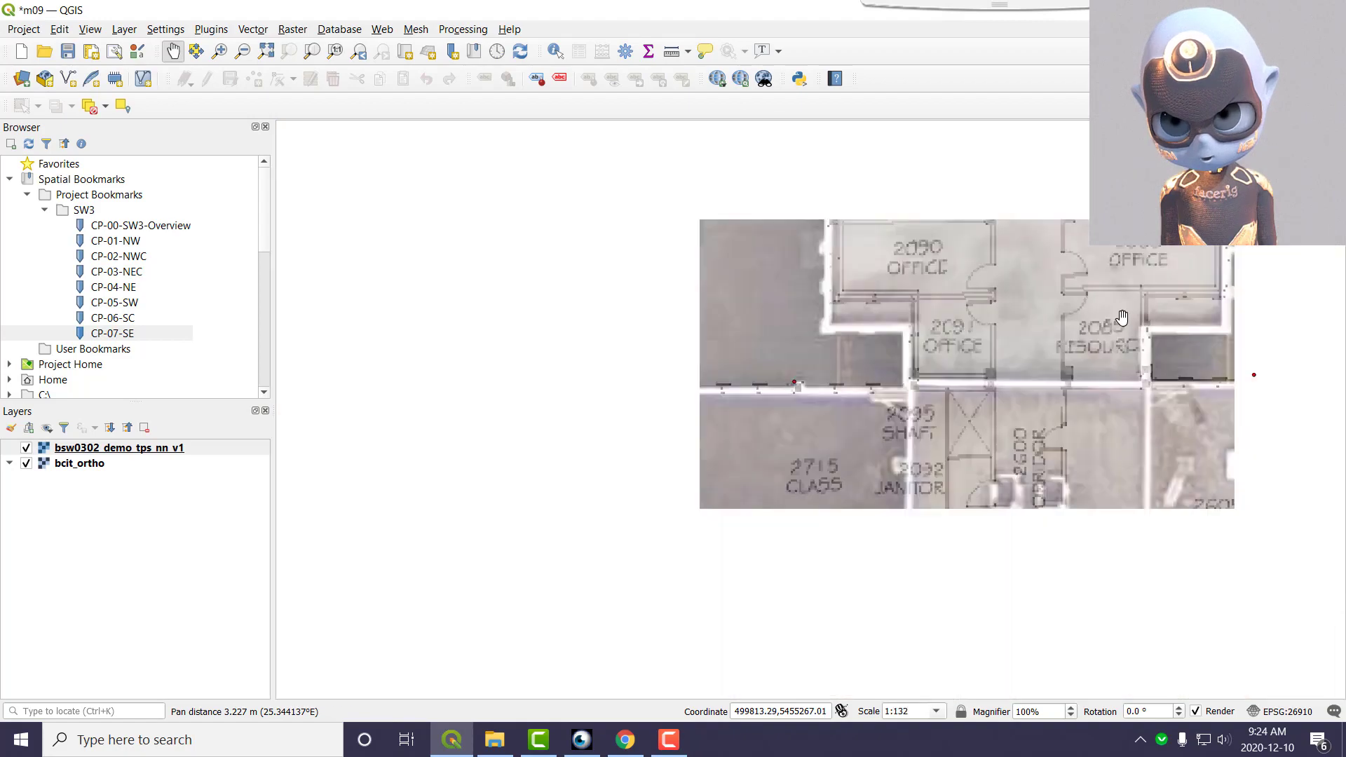
{"action": "scroll", "coordinate": [1120, 281], "scroll_direction": "down", "scroll_amount": 1}
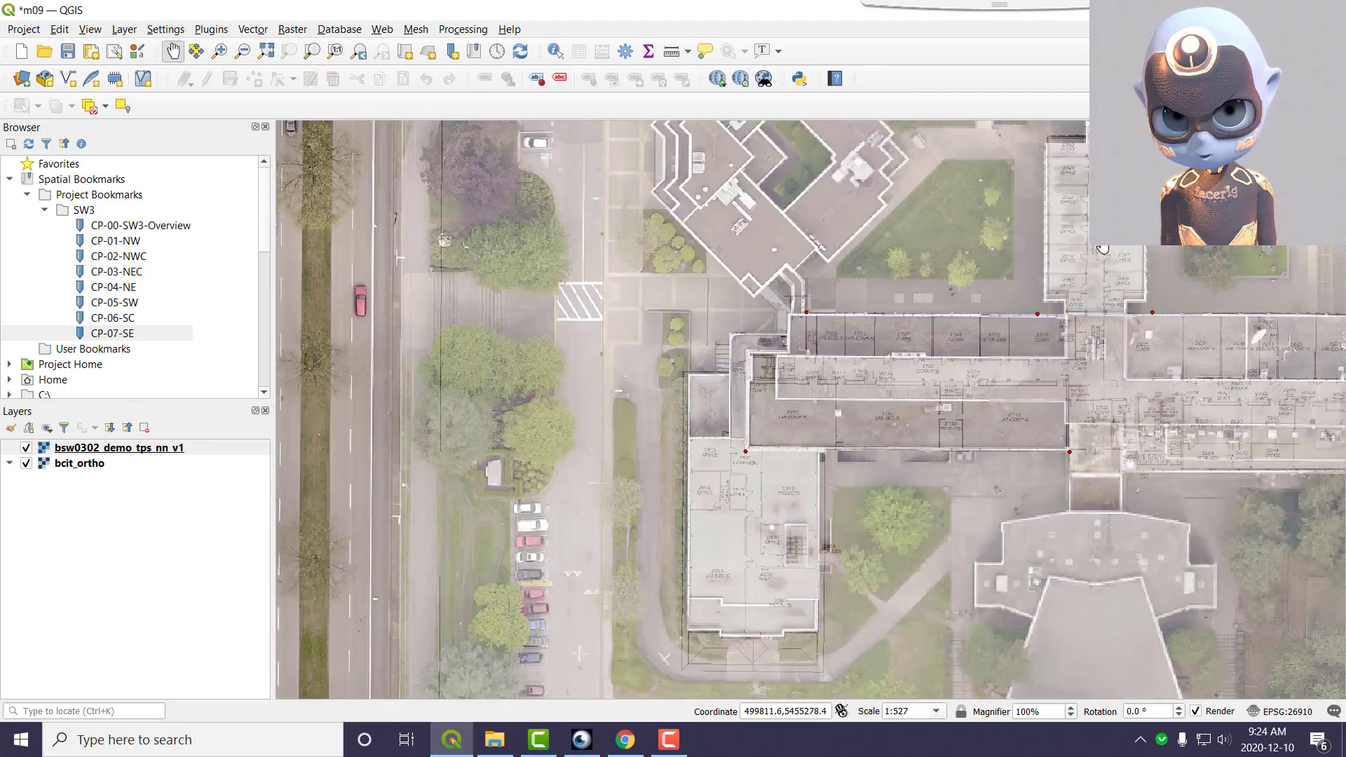
Examine the plan's fit against the orthophoto over the southwest wing, from the 2905 office down to its south end
{"action": "left_click_drag", "start_coordinate": [1108, 231], "coordinate": [1057, 346]}
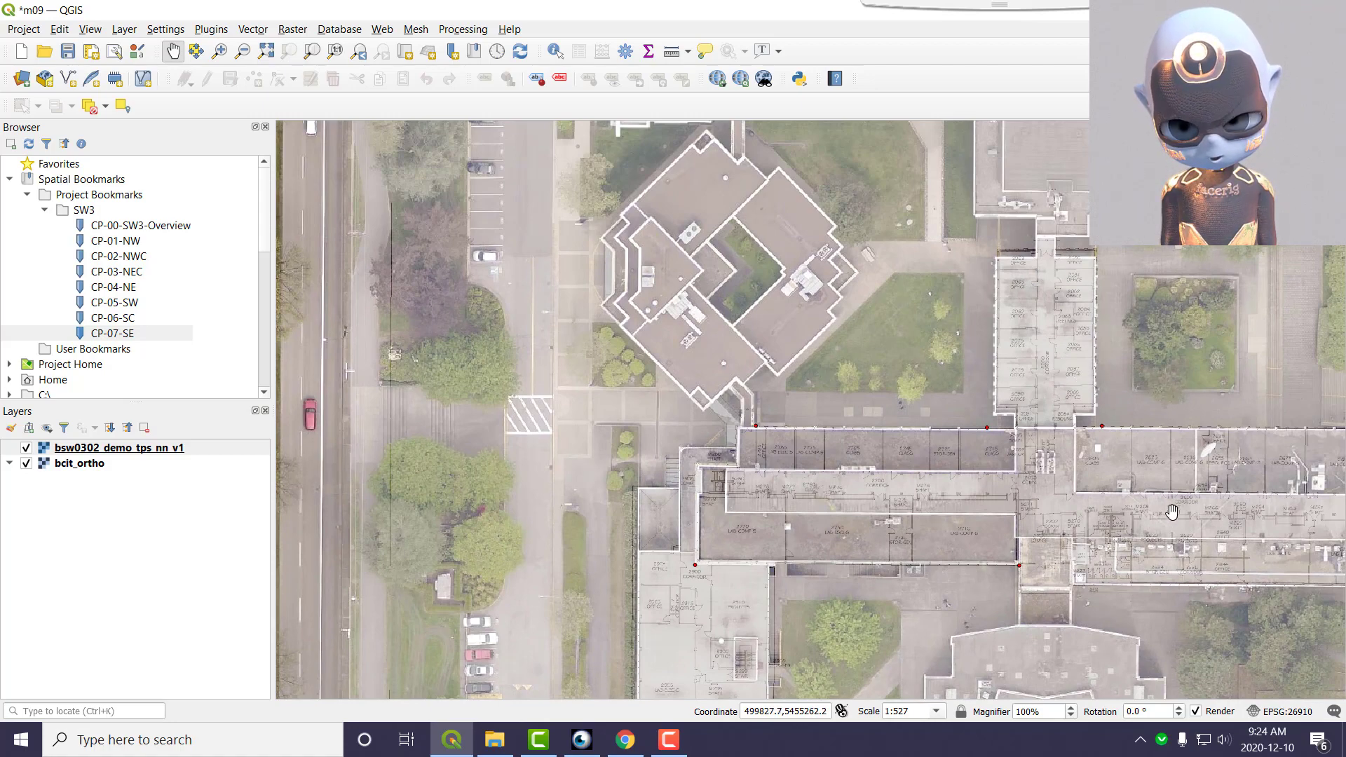
{"action": "left_click_drag", "start_coordinate": [772, 613], "coordinate": [684, 381]}
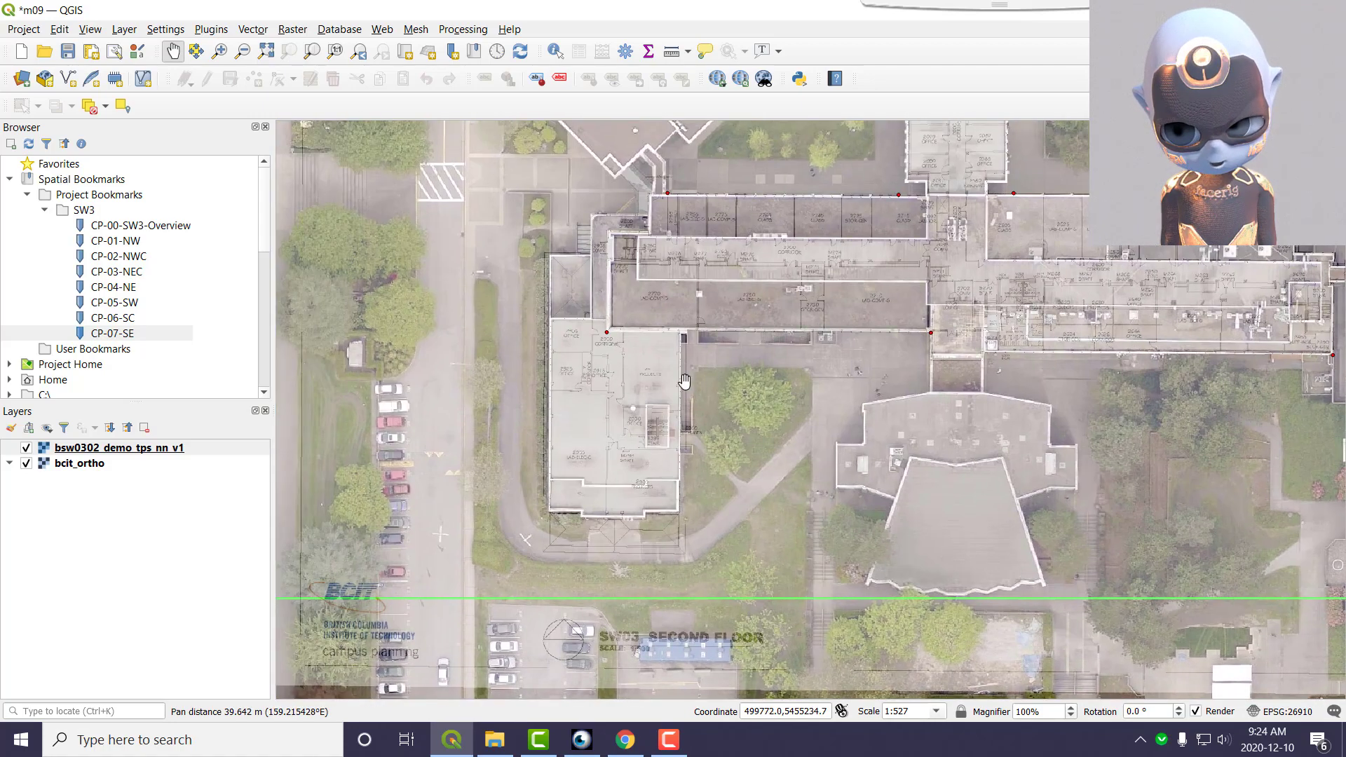
{"action": "scroll", "coordinate": [561, 277], "scroll_direction": "up", "scroll_amount": 2}
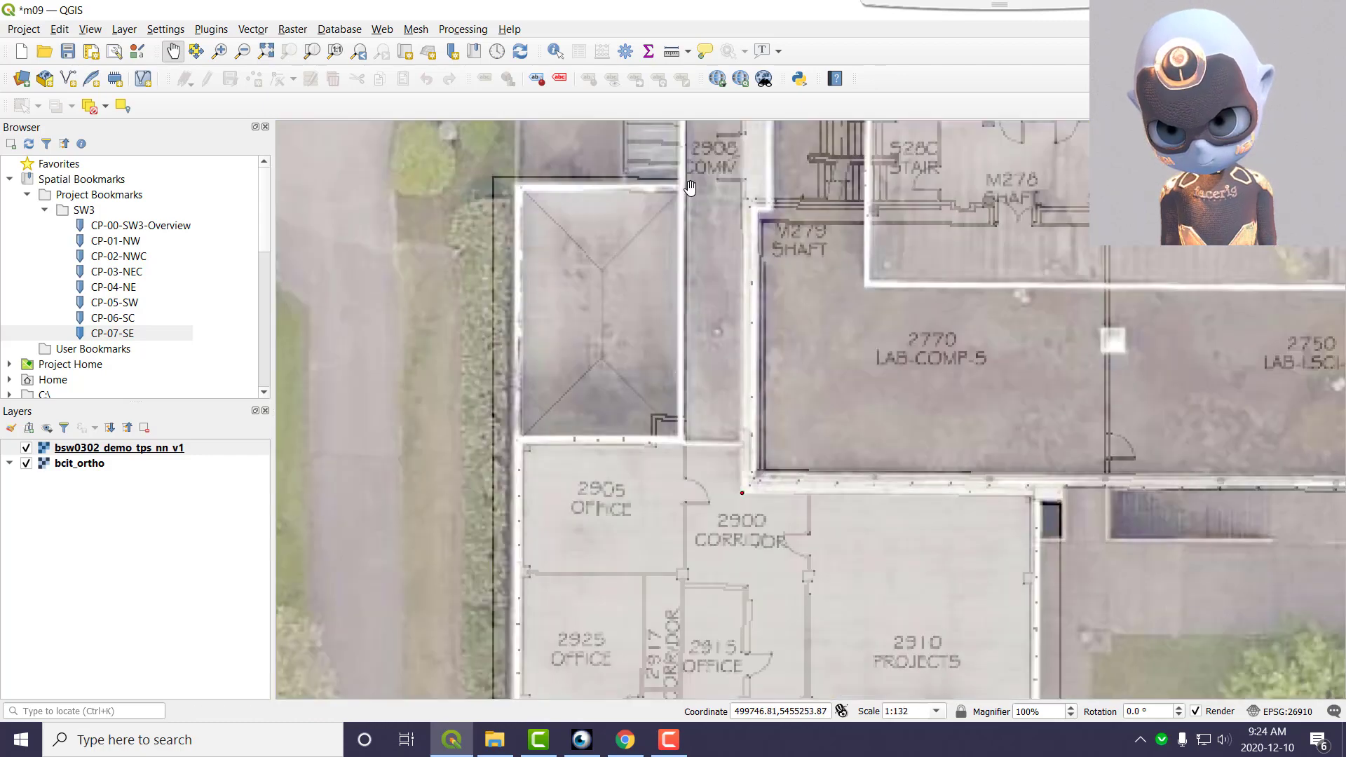
{"action": "left_click_drag", "start_coordinate": [715, 534], "coordinate": [731, 253]}
{"action": "left_click_drag", "start_coordinate": [952, 472], "coordinate": [845, 338]}
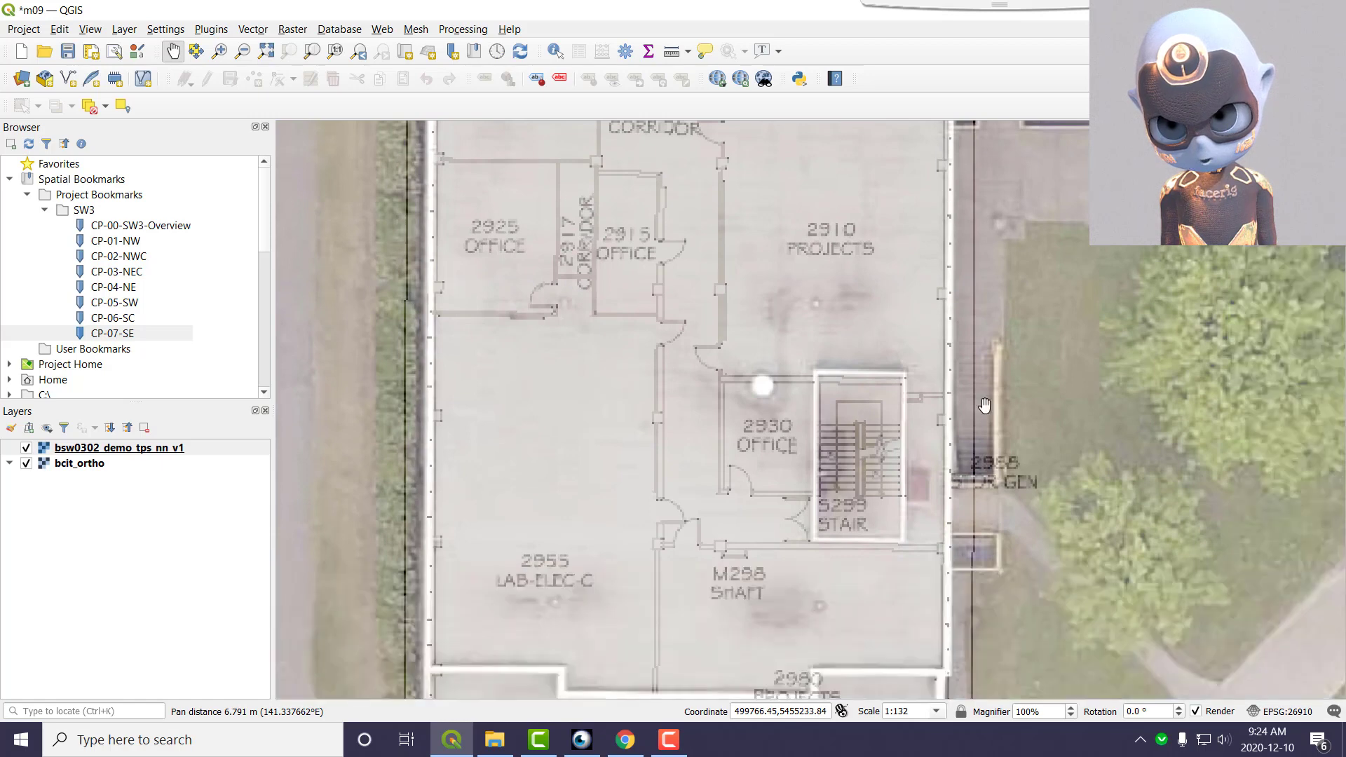
{"action": "scroll", "coordinate": [763, 481], "scroll_direction": "down", "scroll_amount": 1}
{"action": "left_click_drag", "start_coordinate": [738, 558], "coordinate": [732, 315]}
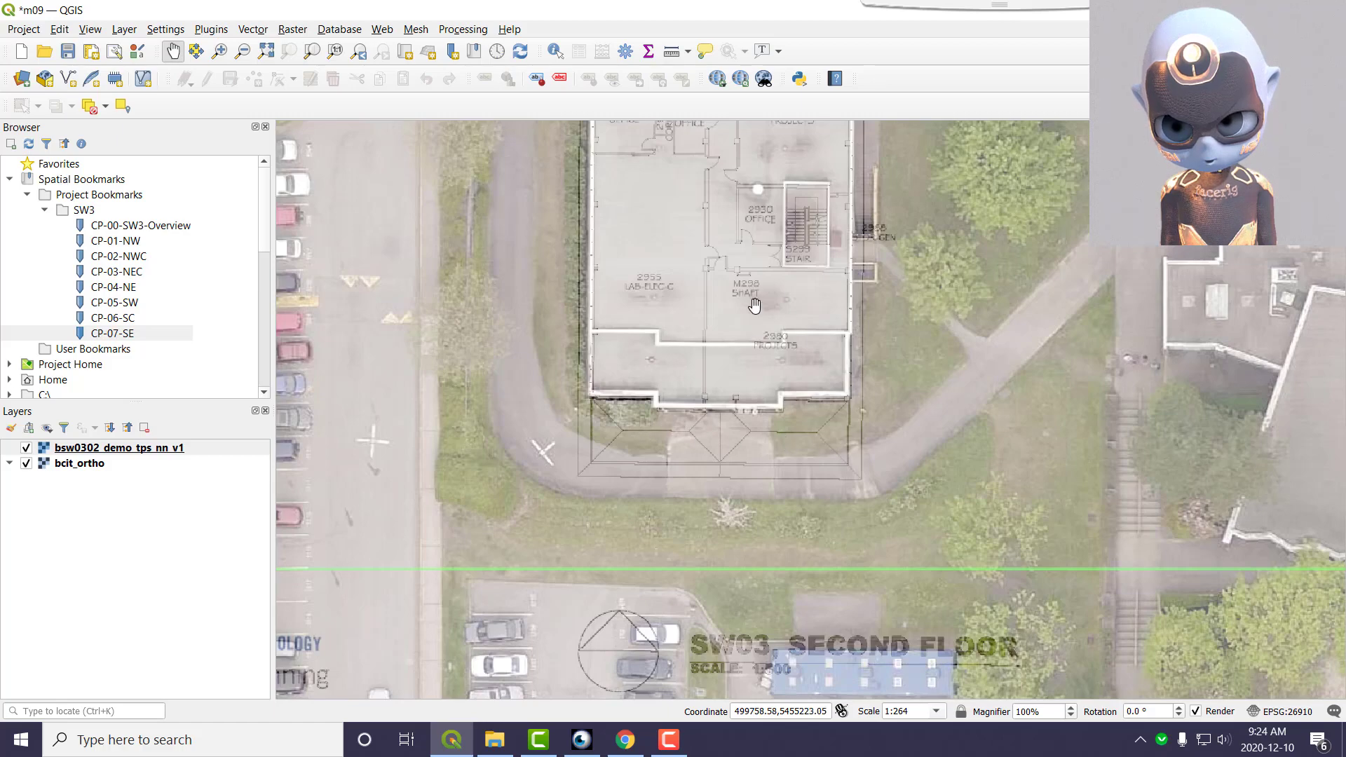
Check the plan's fit over the central north office wing and hide the bsw0302_demo_tps_nn_v1 layer
{"action": "left_click_drag", "start_coordinate": [754, 305], "coordinate": [756, 621]}
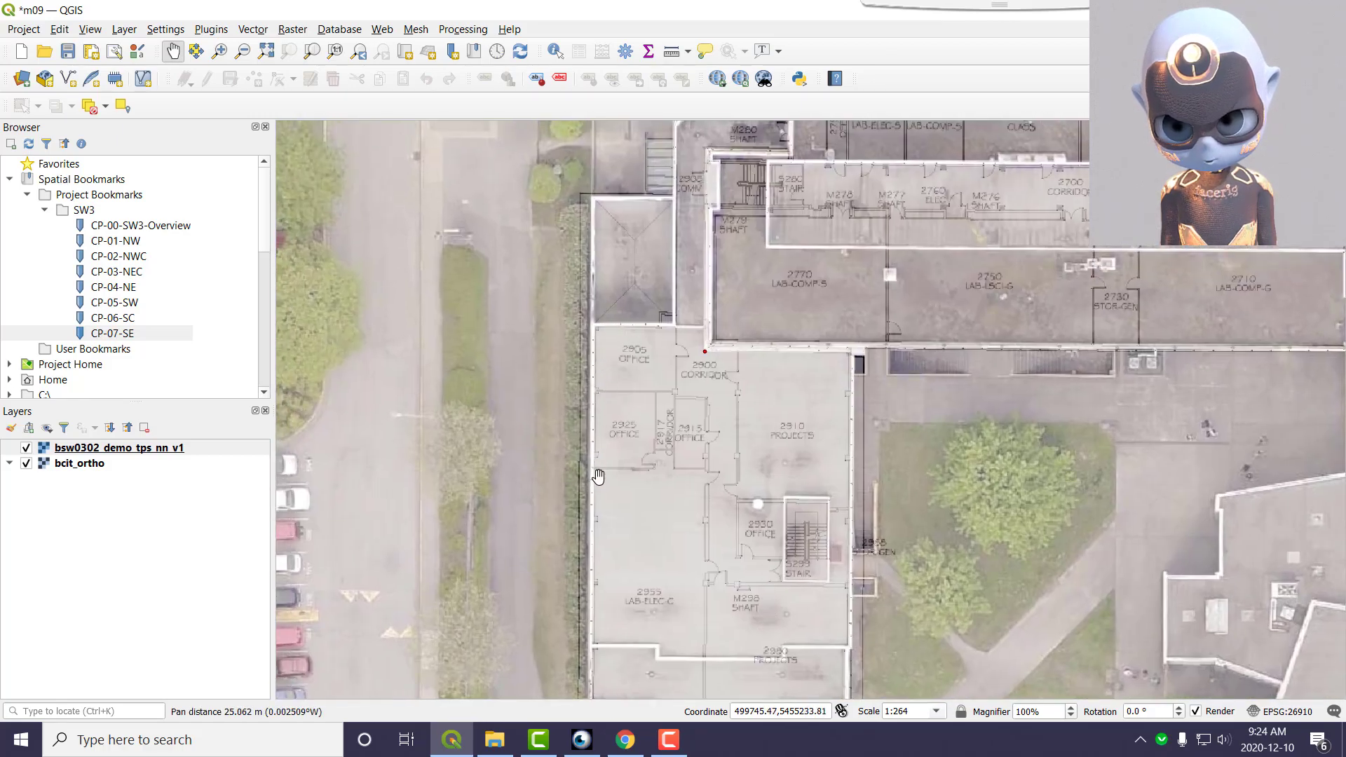
{"action": "left_click_drag", "start_coordinate": [1187, 294], "coordinate": [677, 403]}
{"action": "left_click_drag", "start_coordinate": [1122, 309], "coordinate": [1038, 480]}
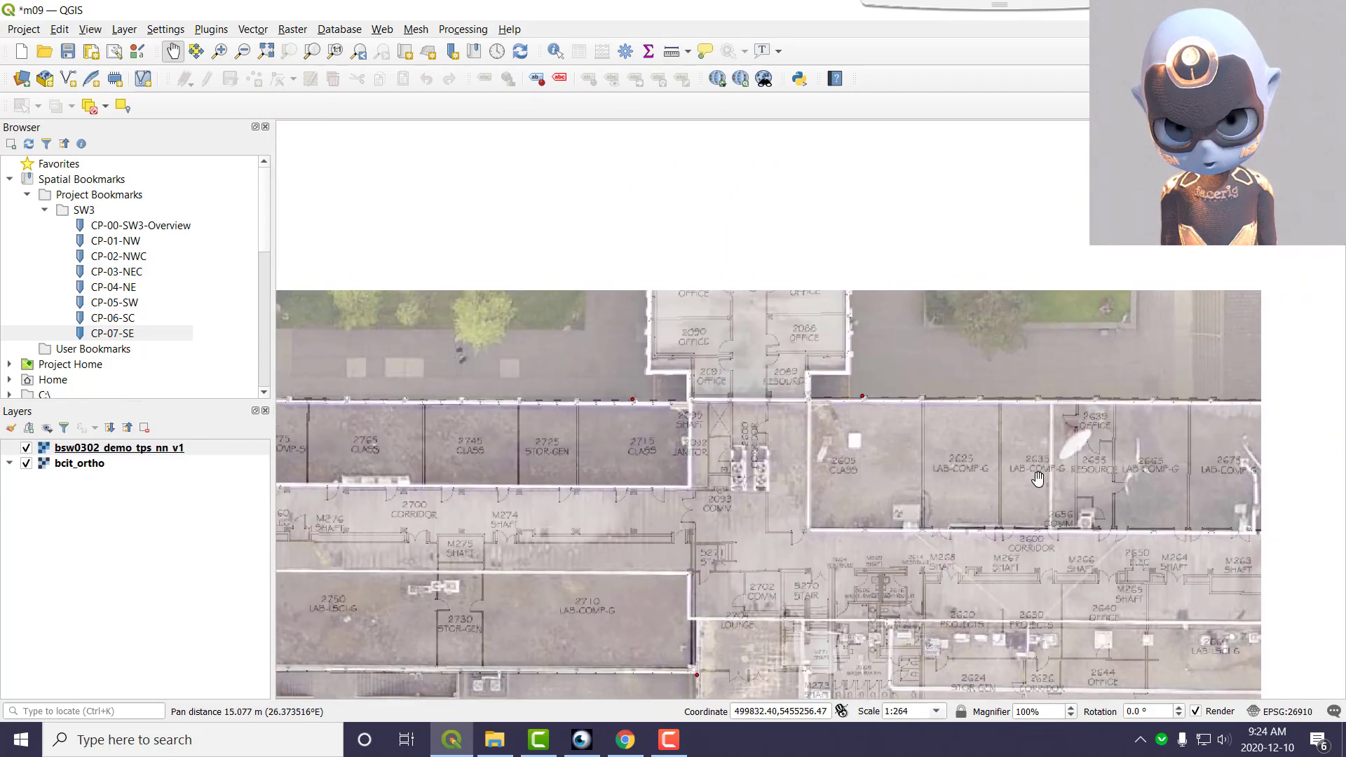
{"action": "left_click_drag", "start_coordinate": [958, 258], "coordinate": [1004, 433]}
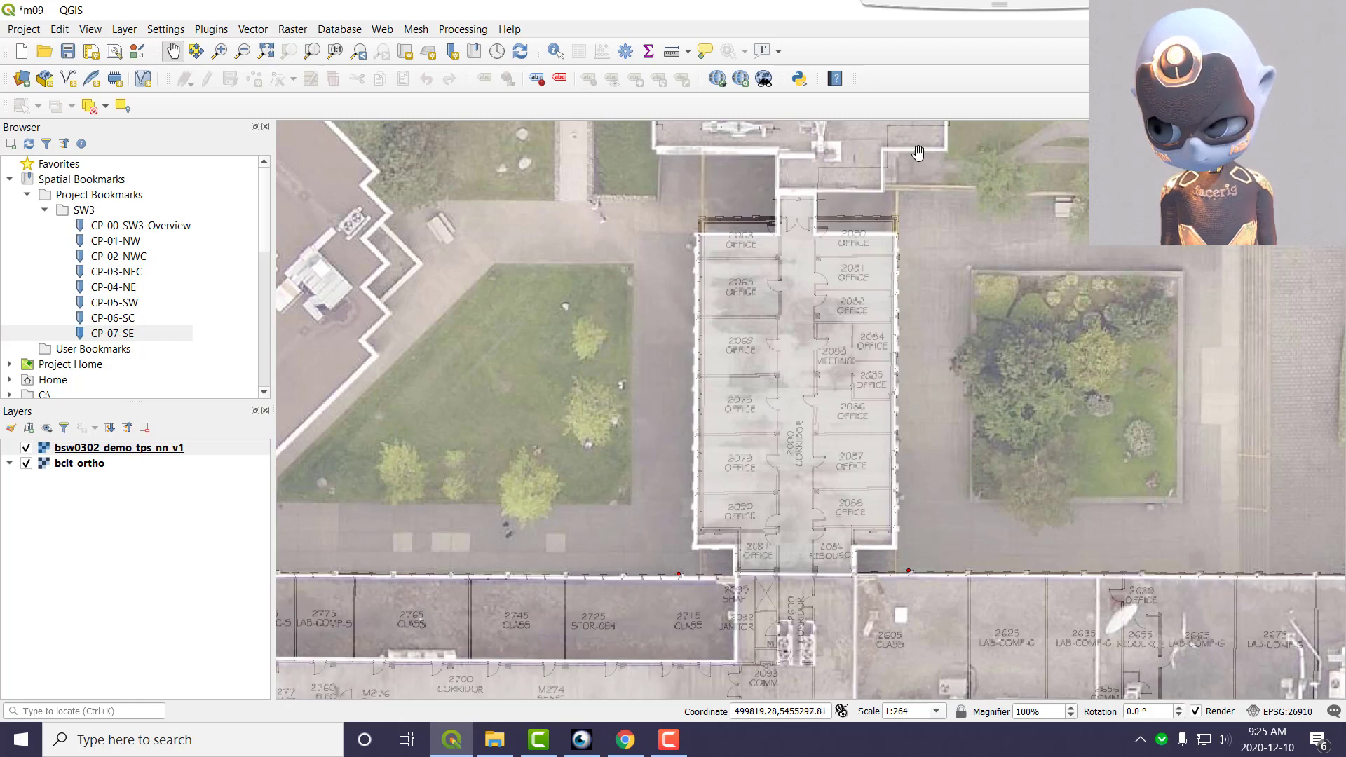
{"action": "left_click_drag", "start_coordinate": [918, 331], "coordinate": [908, 212]}
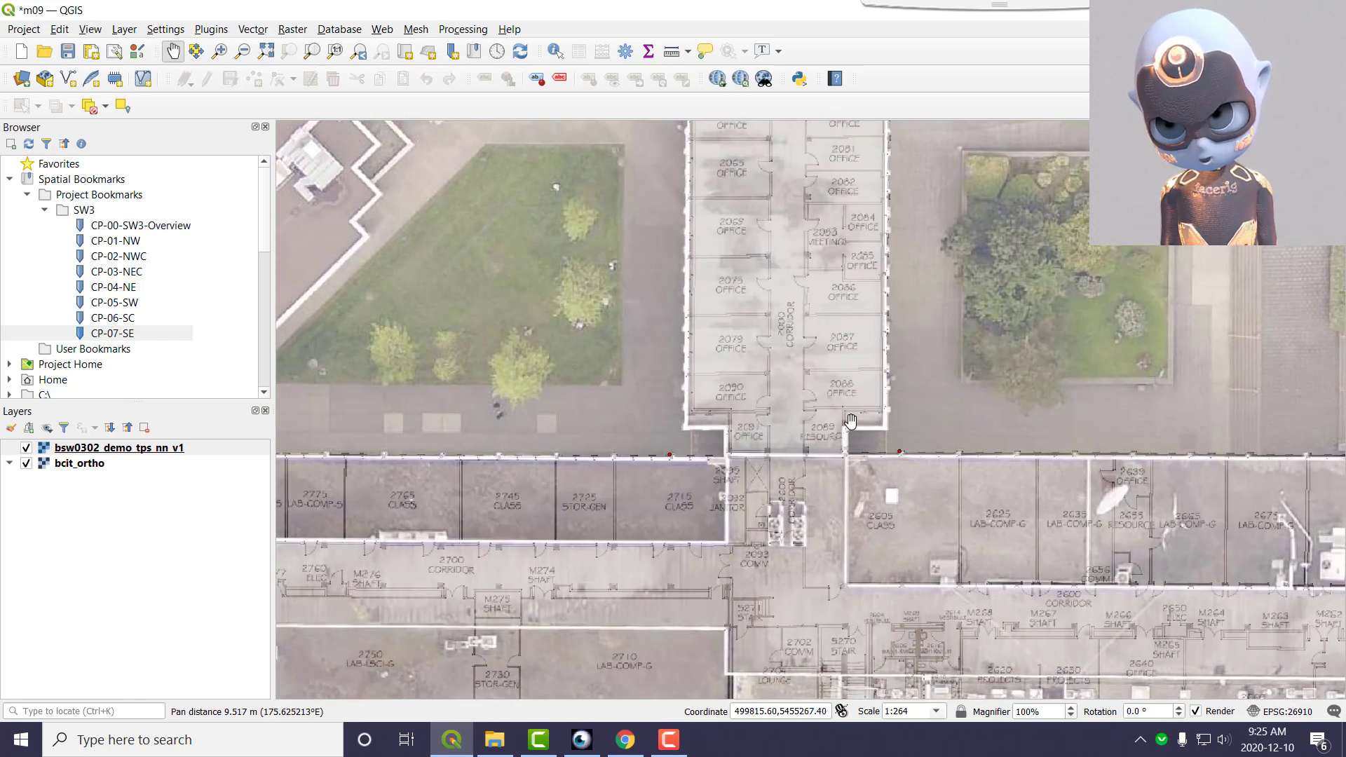
{"action": "left_click", "coordinate": [28, 448]}
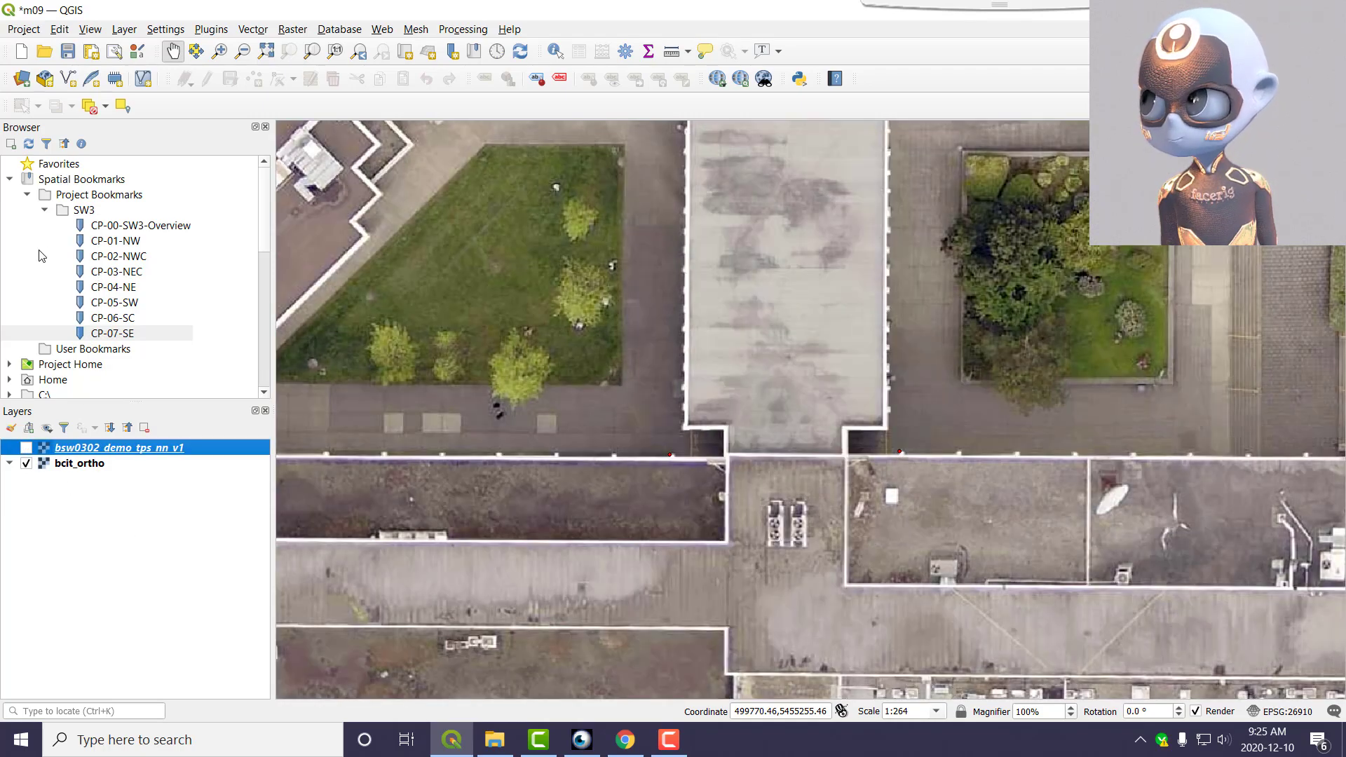
Add bsw0302_tps_nn_v8.tif and bsw0302_tps_nn_v7.tif from the project home folder to the map and hide the v8 layer
{"action": "left_click", "coordinate": [28, 195]}
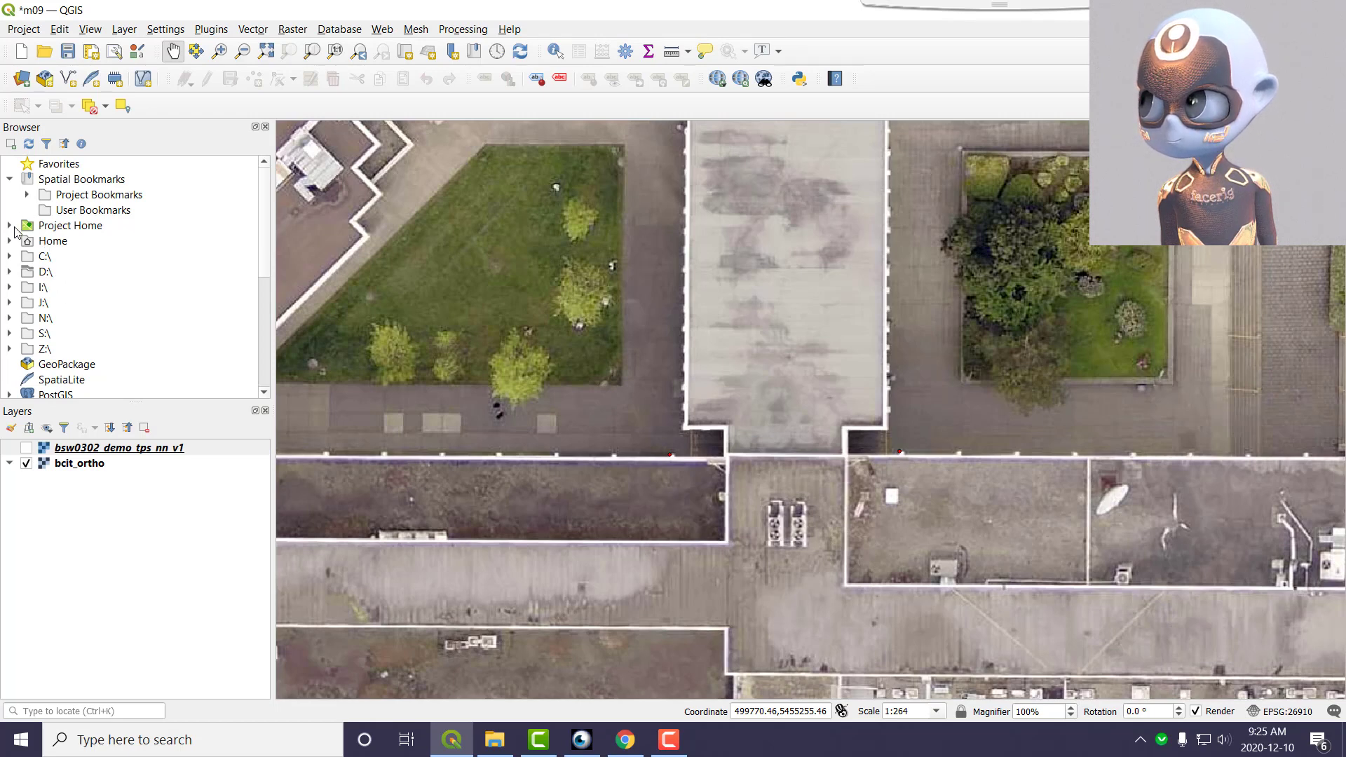
{"action": "left_click", "coordinate": [10, 226]}
{"action": "scroll", "coordinate": [173, 290], "scroll_direction": "down", "scroll_amount": 1}
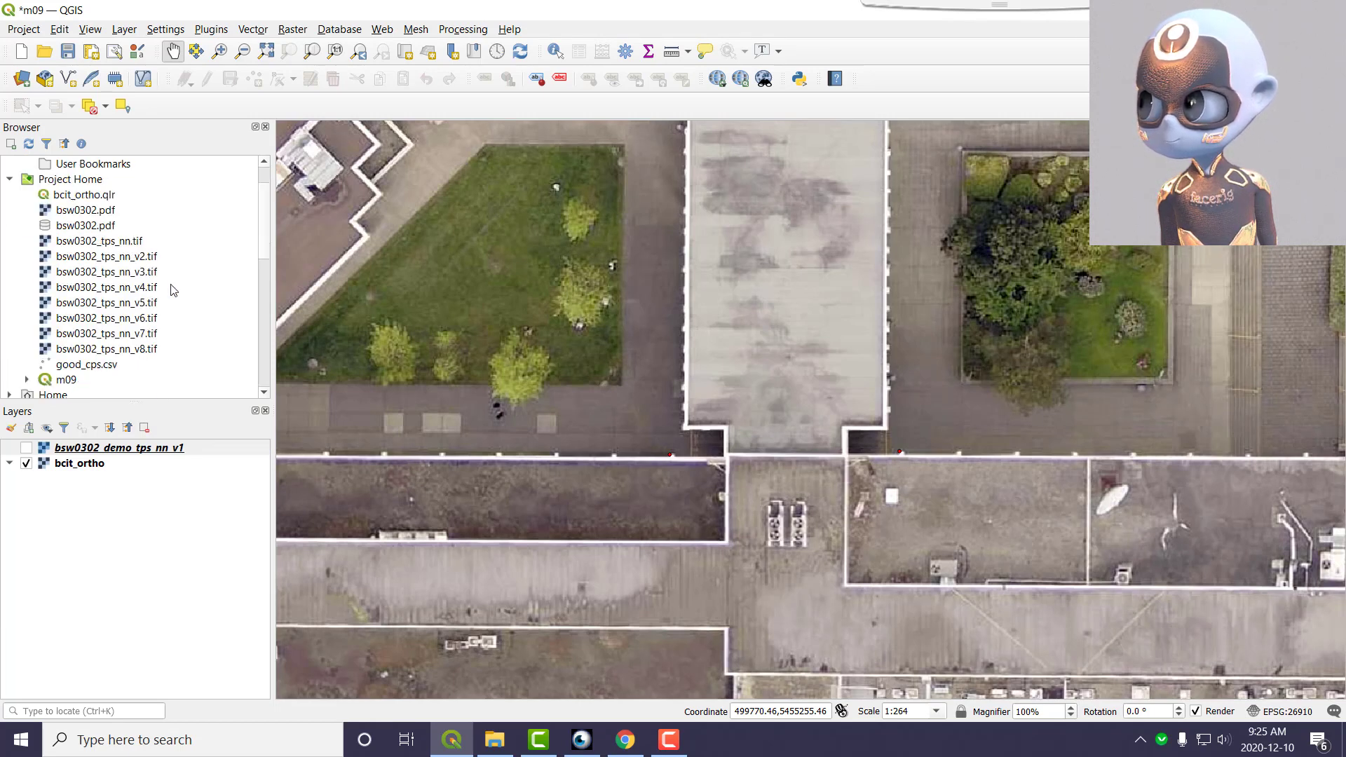
{"action": "double_click", "coordinate": [141, 350]}
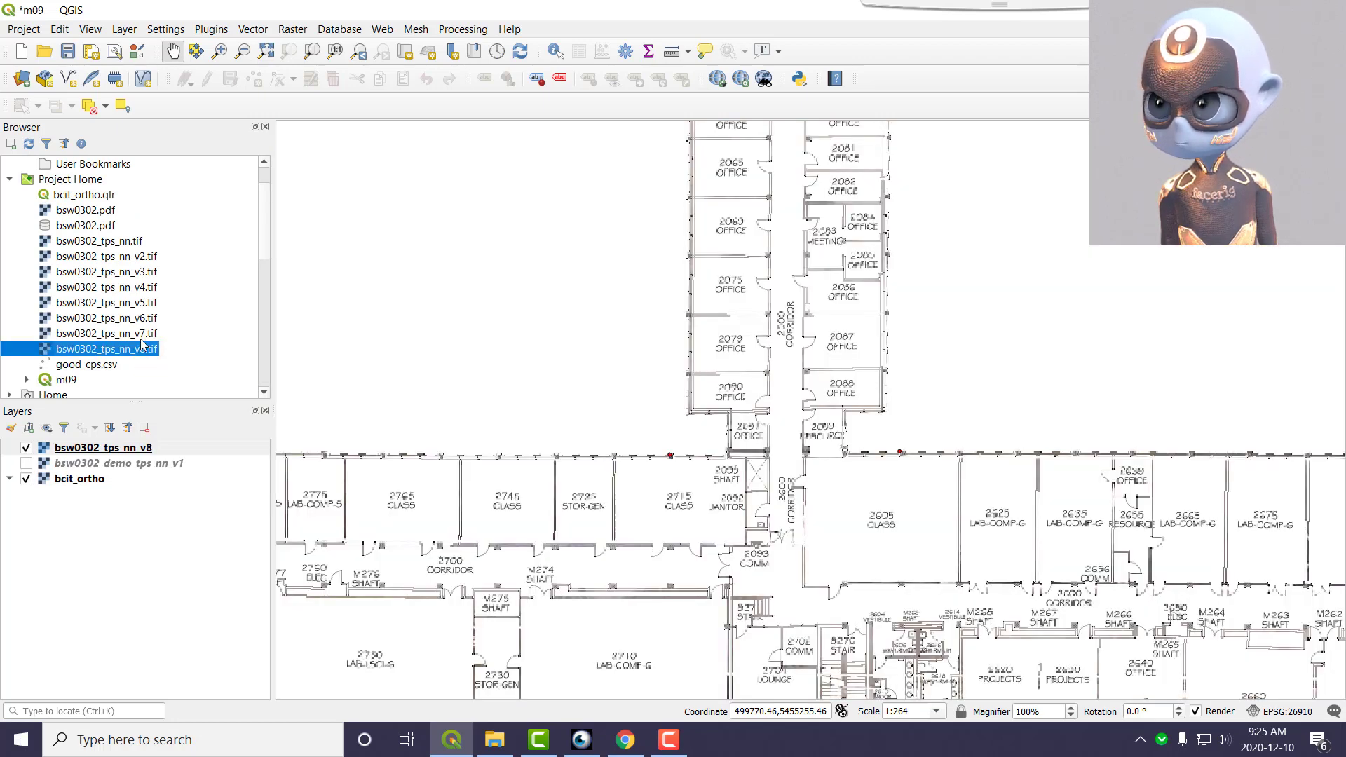
{"action": "double_click", "coordinate": [141, 334]}
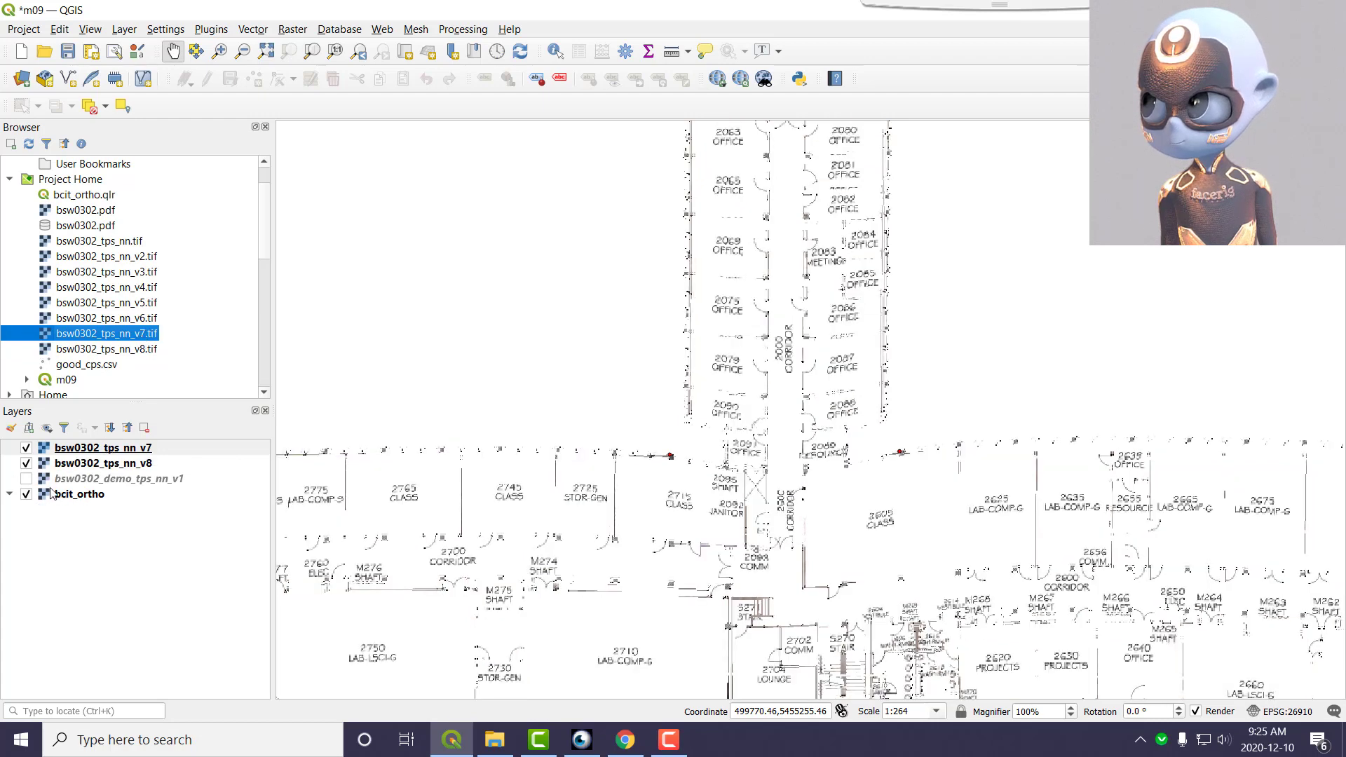
{"action": "left_click", "coordinate": [26, 464]}
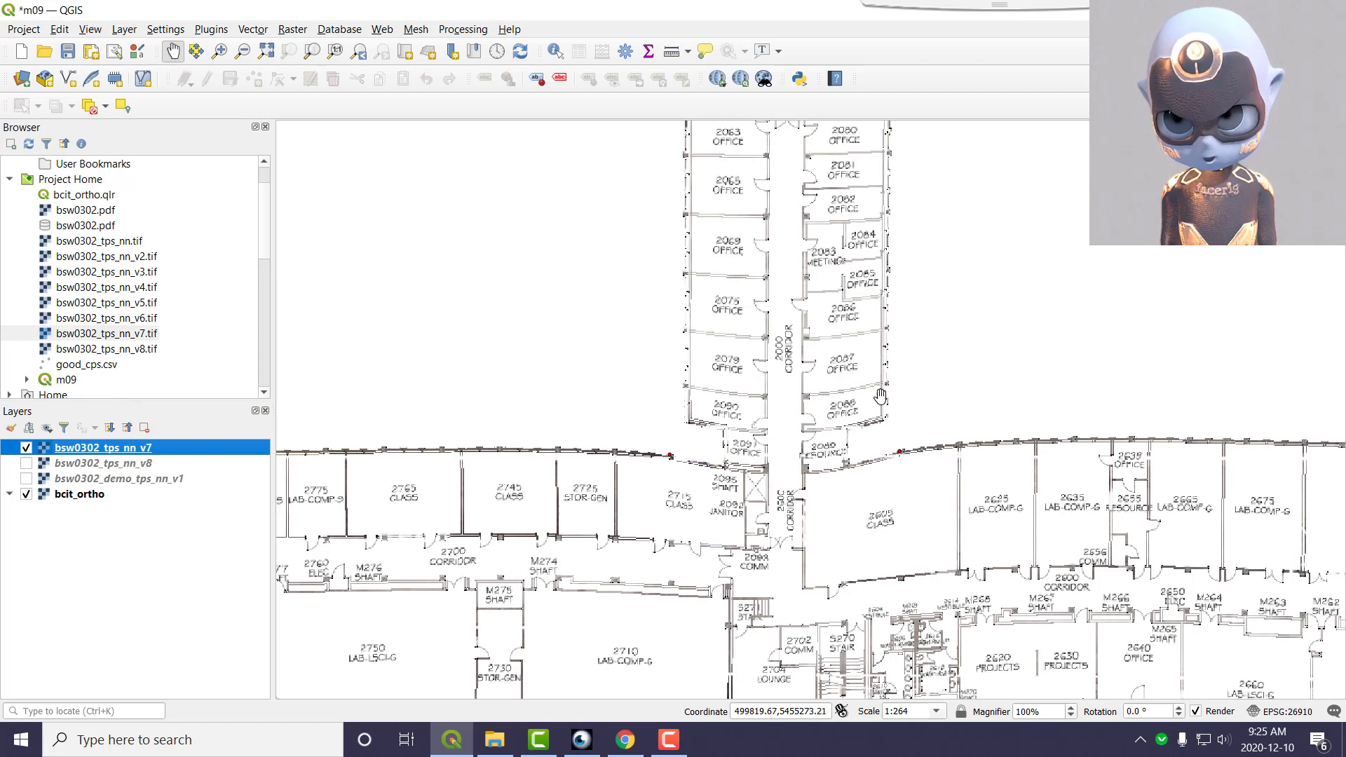
Lower the global opacity of the bsw0302_tps_nn_v7 layer so the orthophoto shows through
{"action": "right_click", "coordinate": [126, 455]}
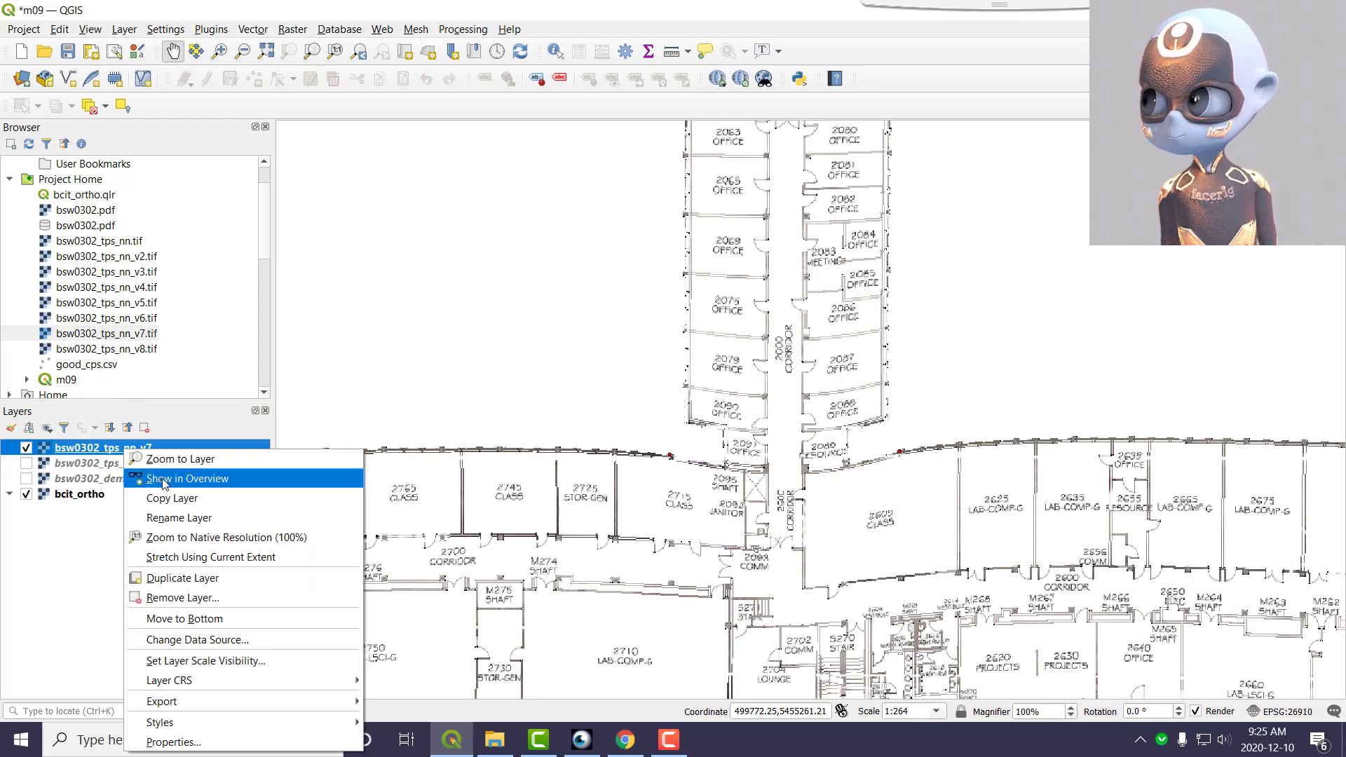
{"action": "left_click", "coordinate": [195, 743]}
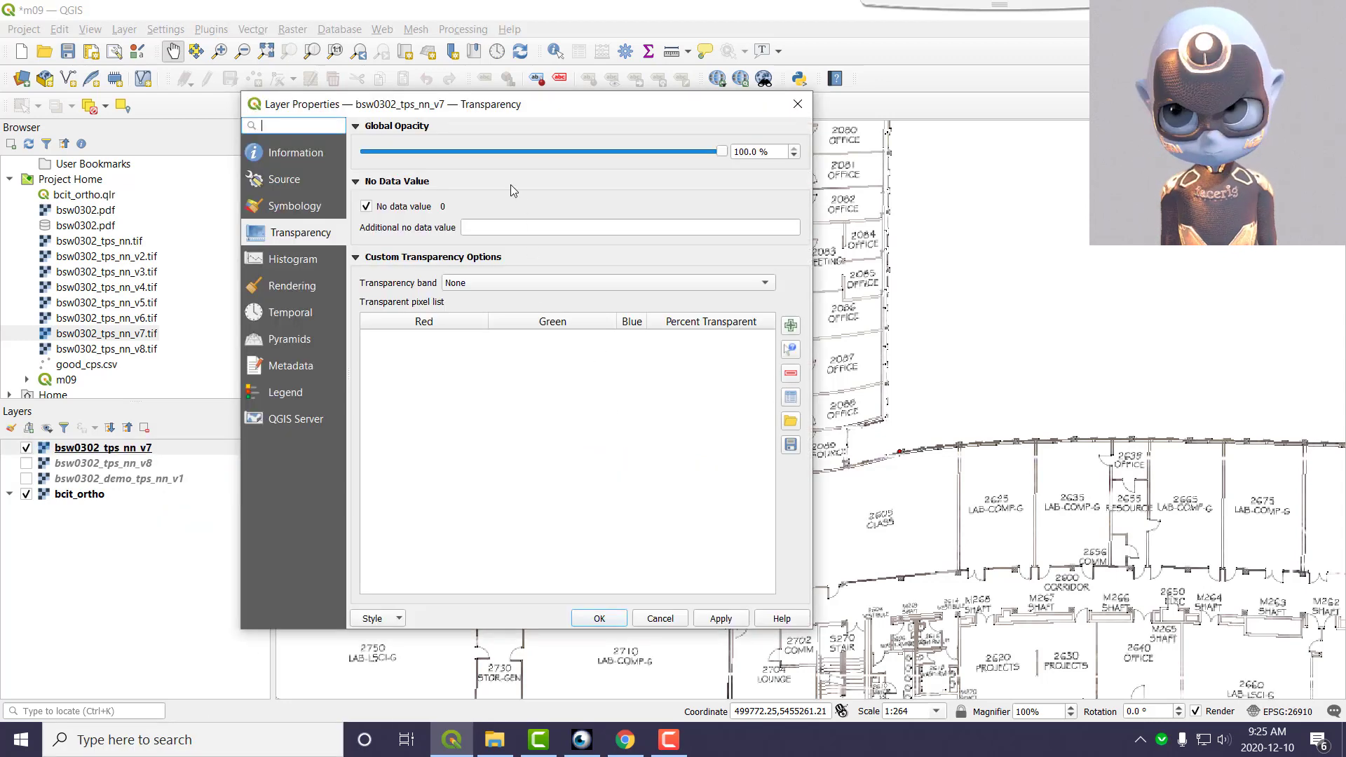
{"action": "double_click", "coordinate": [732, 154]}
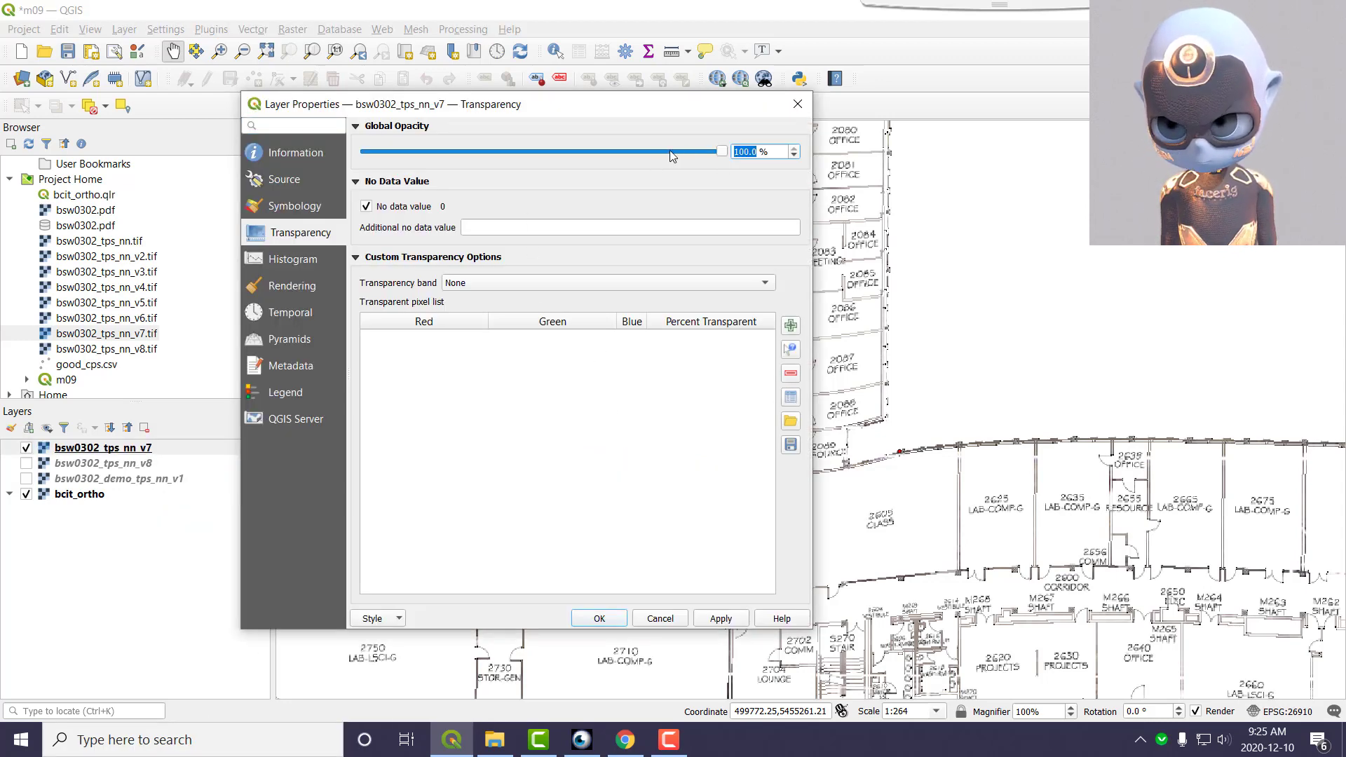
{"action": "left_click", "coordinate": [671, 151]}
{"action": "key", "text": "Return"}
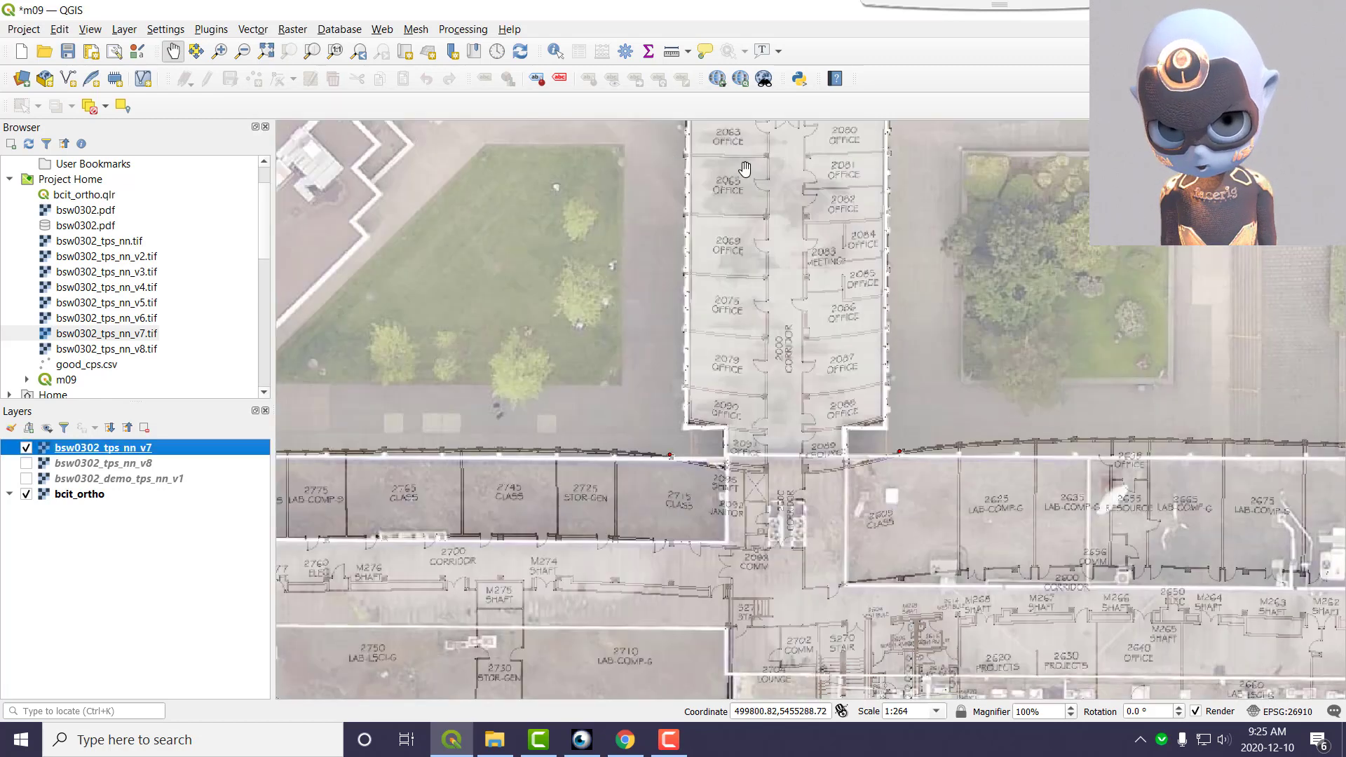
Examine how the v7 plan's walls fit the orthophoto's roof edges along the north office wing, the east wing and the central junction
{"action": "scroll", "coordinate": [933, 267], "scroll_direction": "up", "scroll_amount": 2}
{"action": "scroll", "coordinate": [881, 279], "scroll_direction": "down", "scroll_amount": 2}
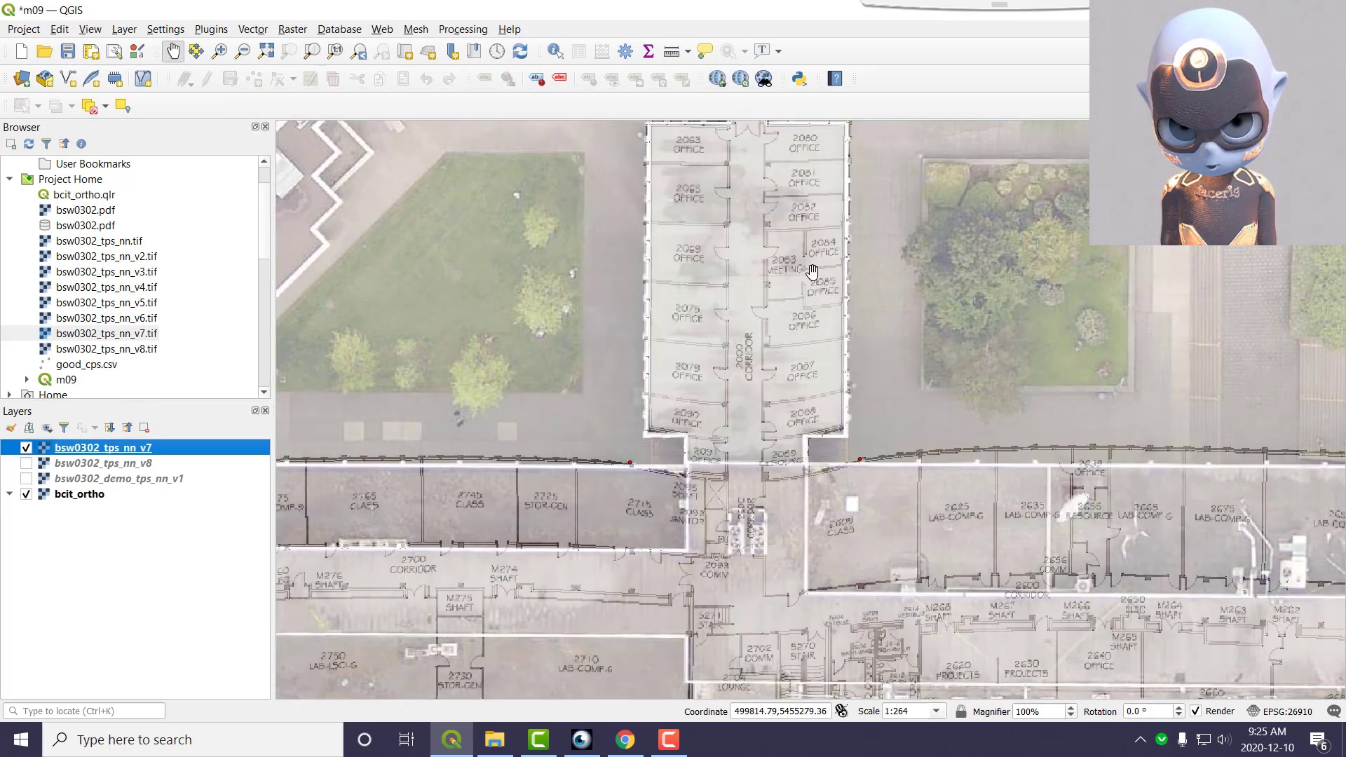
{"action": "left_click_drag", "start_coordinate": [812, 272], "coordinate": [826, 371]}
{"action": "left_click_drag", "start_coordinate": [1009, 442], "coordinate": [891, 277]}
{"action": "left_click_drag", "start_coordinate": [1092, 437], "coordinate": [943, 362]}
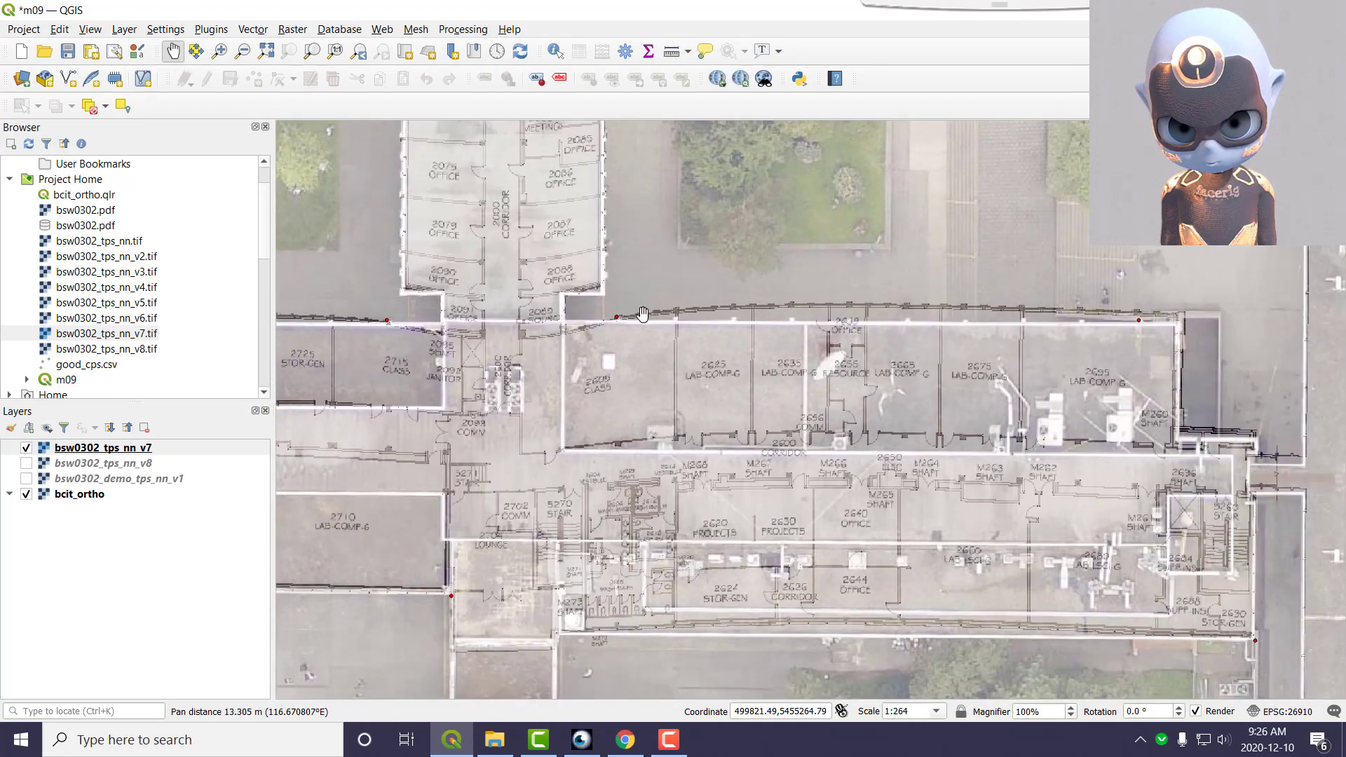
{"action": "left_click_drag", "start_coordinate": [967, 414], "coordinate": [1232, 307]}
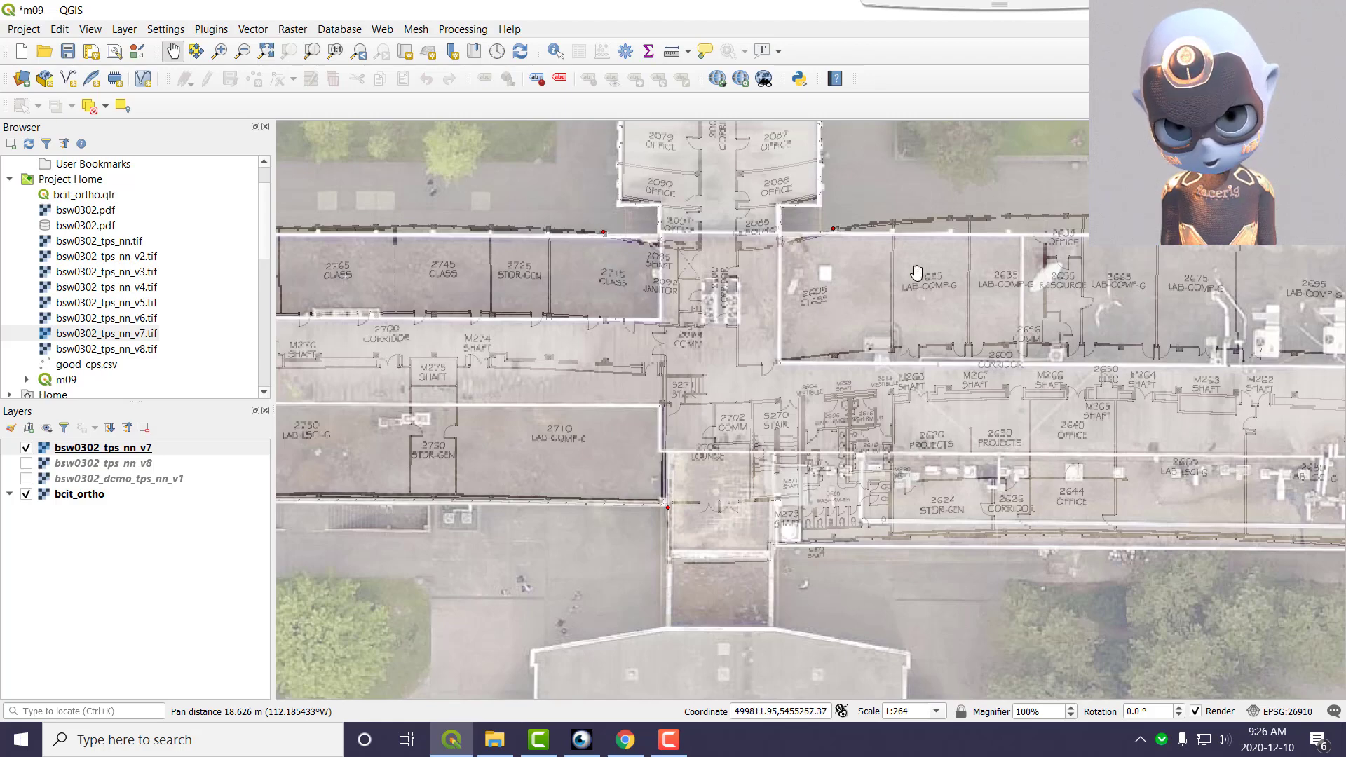
{"action": "left_click_drag", "start_coordinate": [592, 230], "coordinate": [727, 260]}
{"action": "left_click_drag", "start_coordinate": [904, 343], "coordinate": [937, 262]}
{"action": "left_click_drag", "start_coordinate": [555, 368], "coordinate": [611, 402]}
Compare the v7 plan's curved walls with the straight roof edges over the west wing, then back across the junction and north office wing
{"action": "left_click_drag", "start_coordinate": [282, 512], "coordinate": [643, 524]}
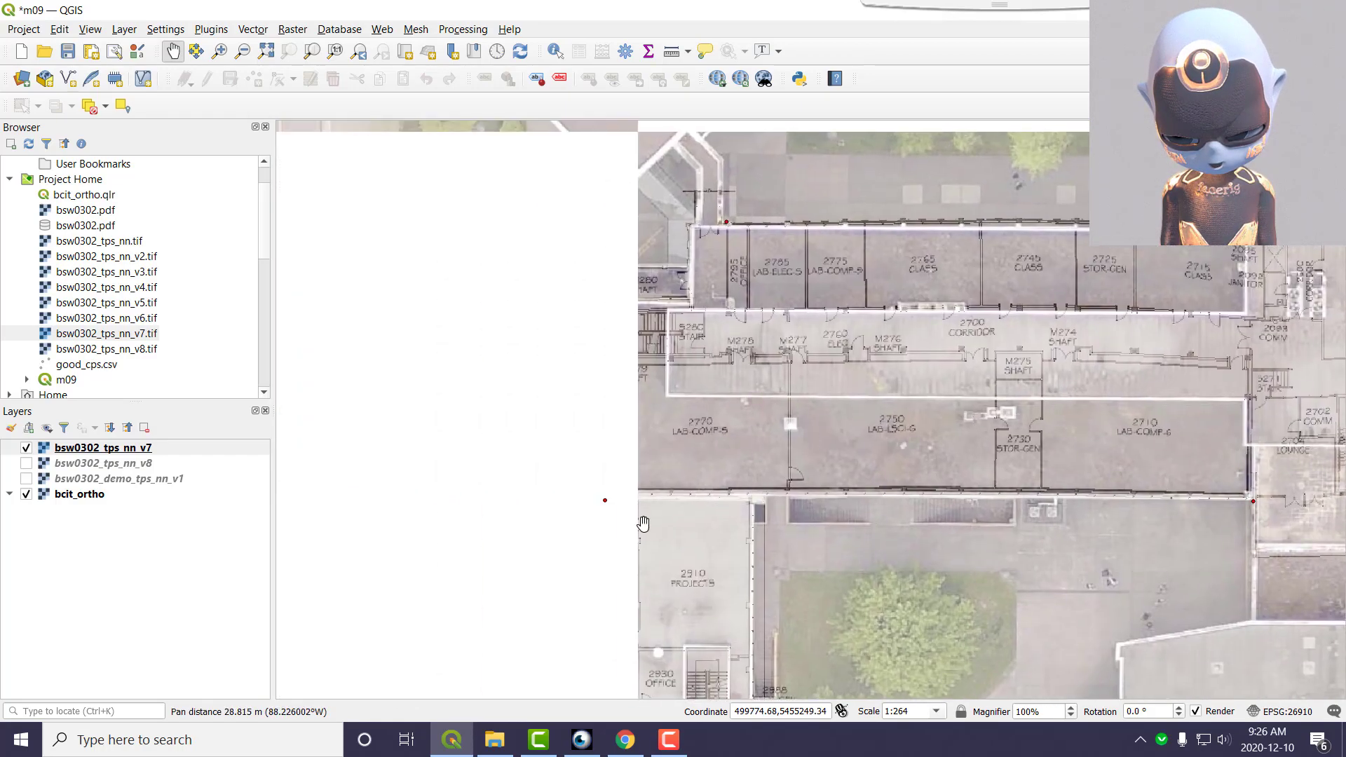
{"action": "left_click_drag", "start_coordinate": [890, 379], "coordinate": [422, 481]}
{"action": "left_click_drag", "start_coordinate": [821, 385], "coordinate": [518, 464]}
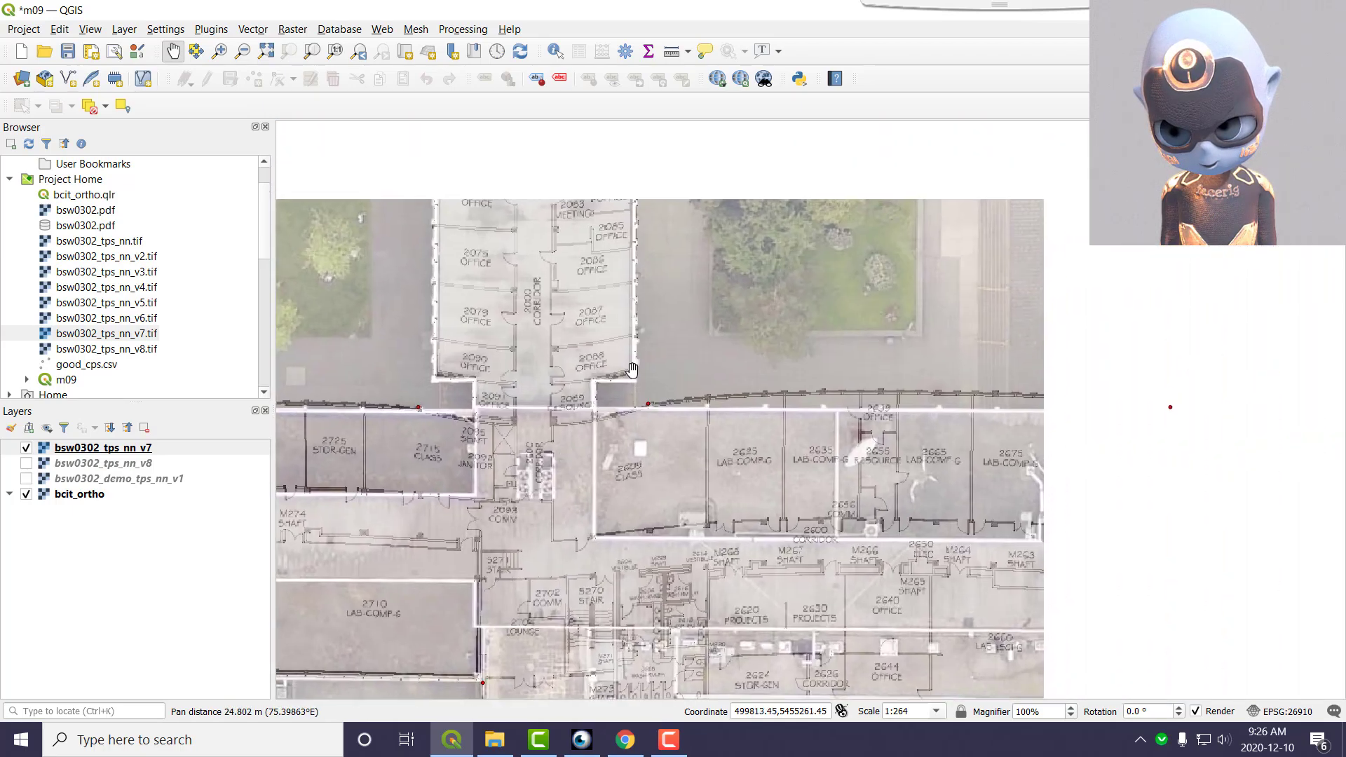
{"action": "left_click_drag", "start_coordinate": [760, 316], "coordinate": [870, 205]}
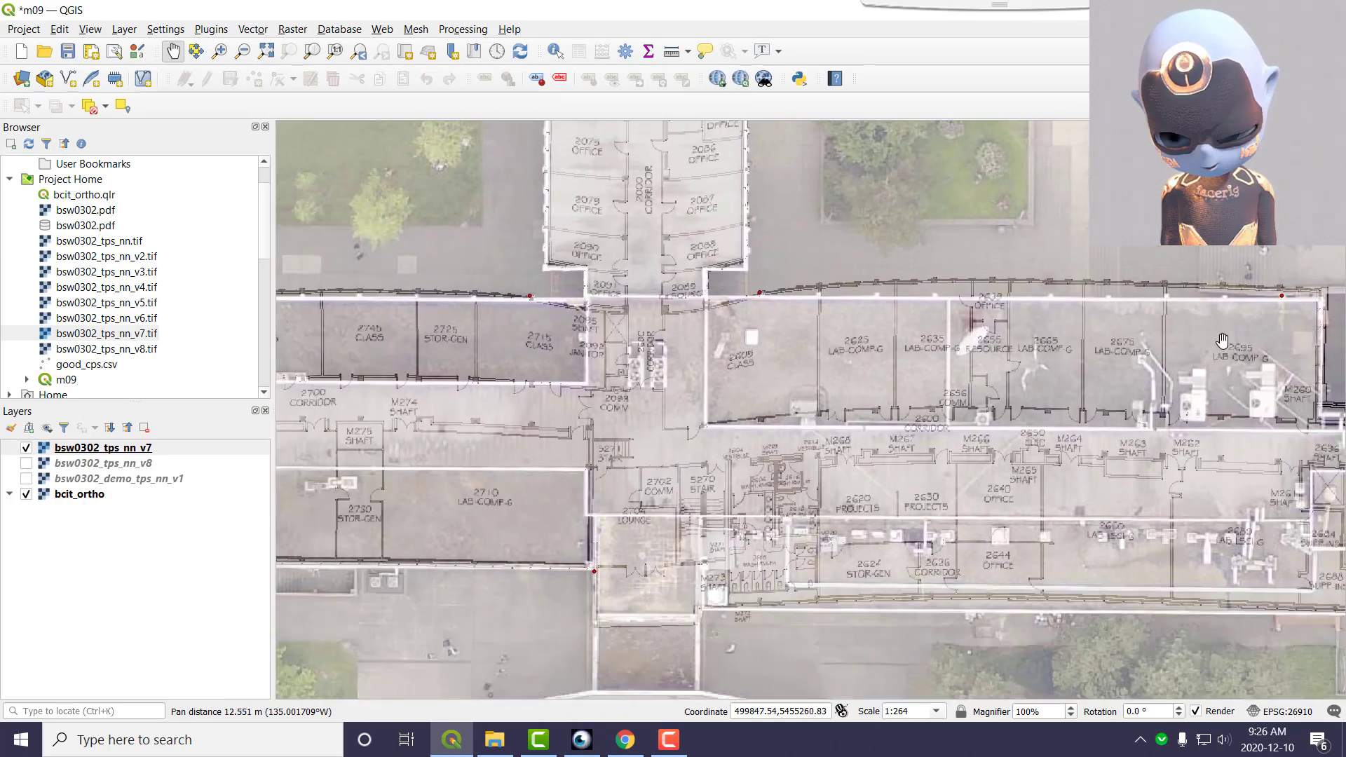
{"action": "left_click_drag", "start_coordinate": [684, 340], "coordinate": [694, 536]}
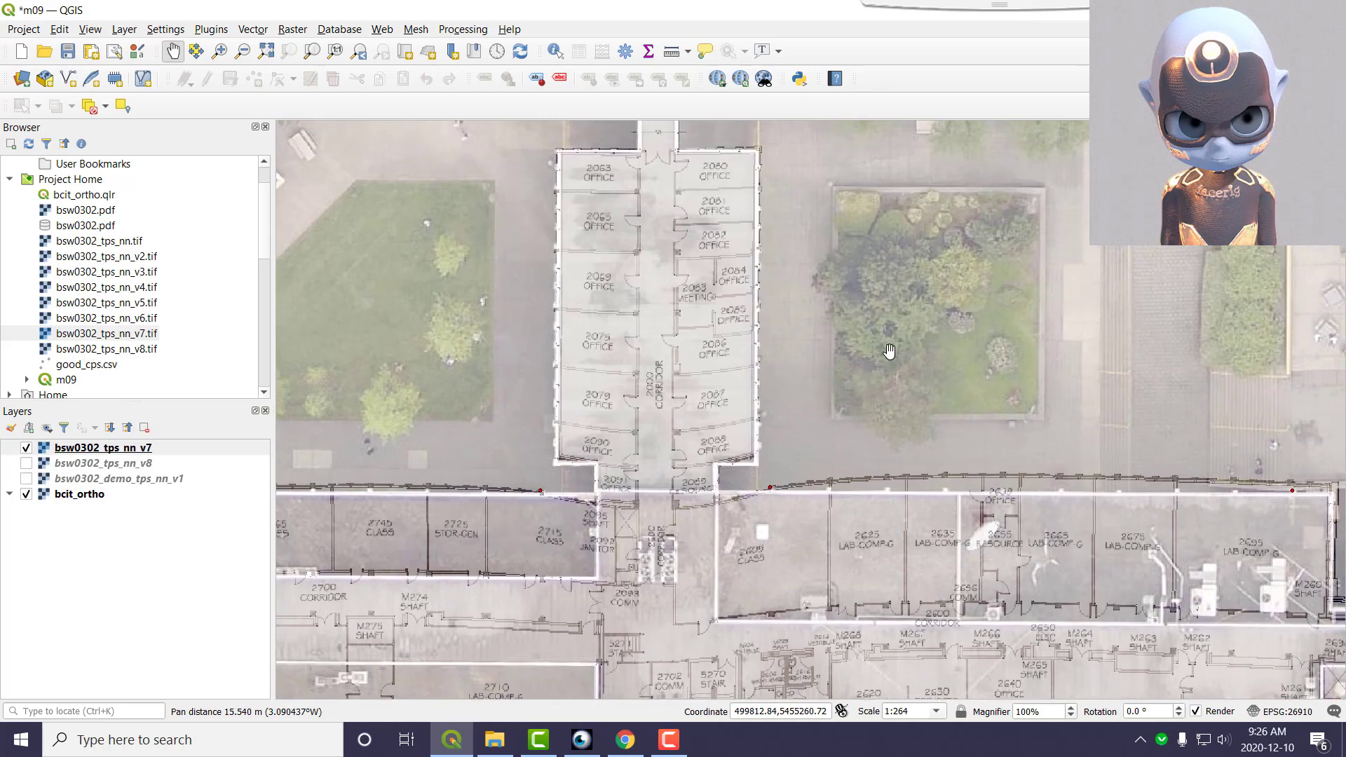
{"action": "left_click_drag", "start_coordinate": [890, 351], "coordinate": [869, 506]}
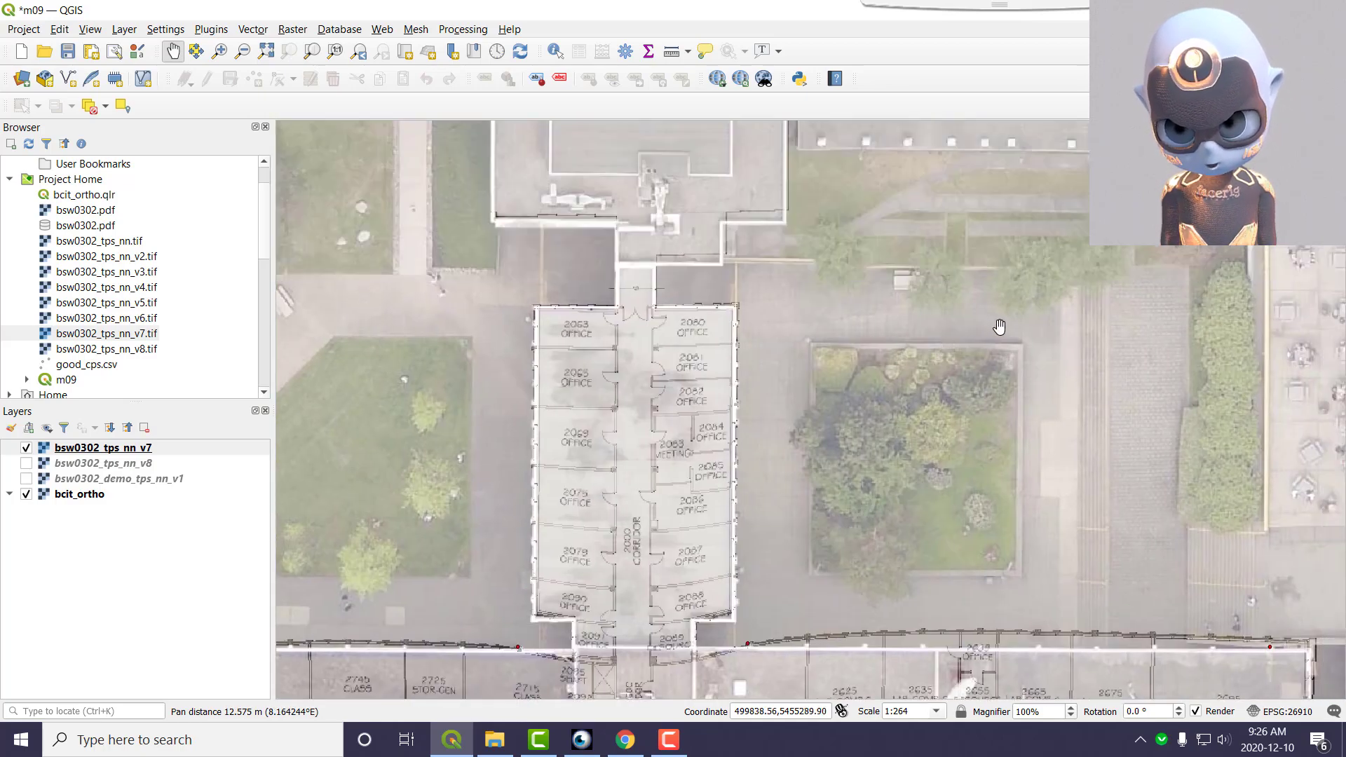
{"action": "left_click_drag", "start_coordinate": [1019, 327], "coordinate": [705, 146]}
{"action": "left_click_drag", "start_coordinate": [522, 272], "coordinate": [1046, 204]}
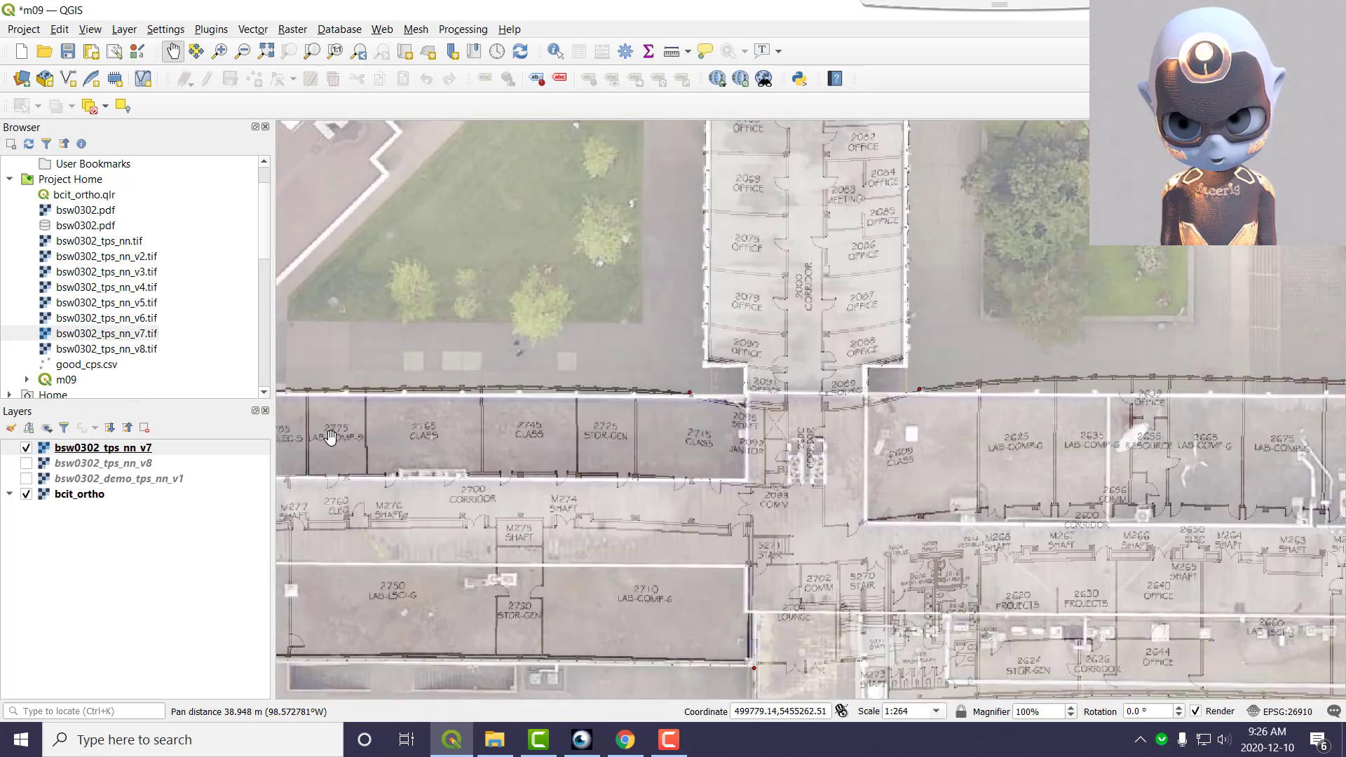
Hide the v7 layer, briefly preview the v8 layer, and show the bsw0302_demo_tps_nn_v1 layer over the orthophoto
{"action": "left_click", "coordinate": [25, 449]}
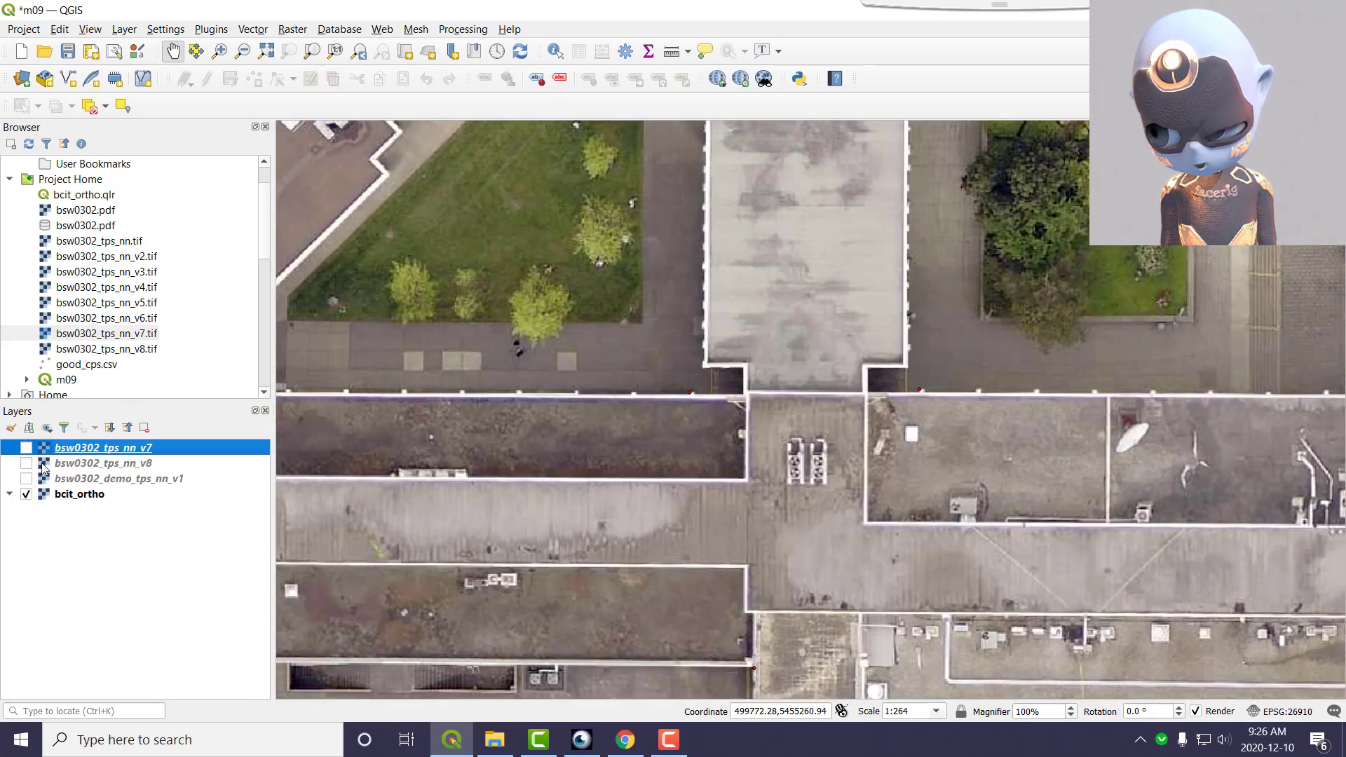
{"action": "left_click", "coordinate": [27, 465]}
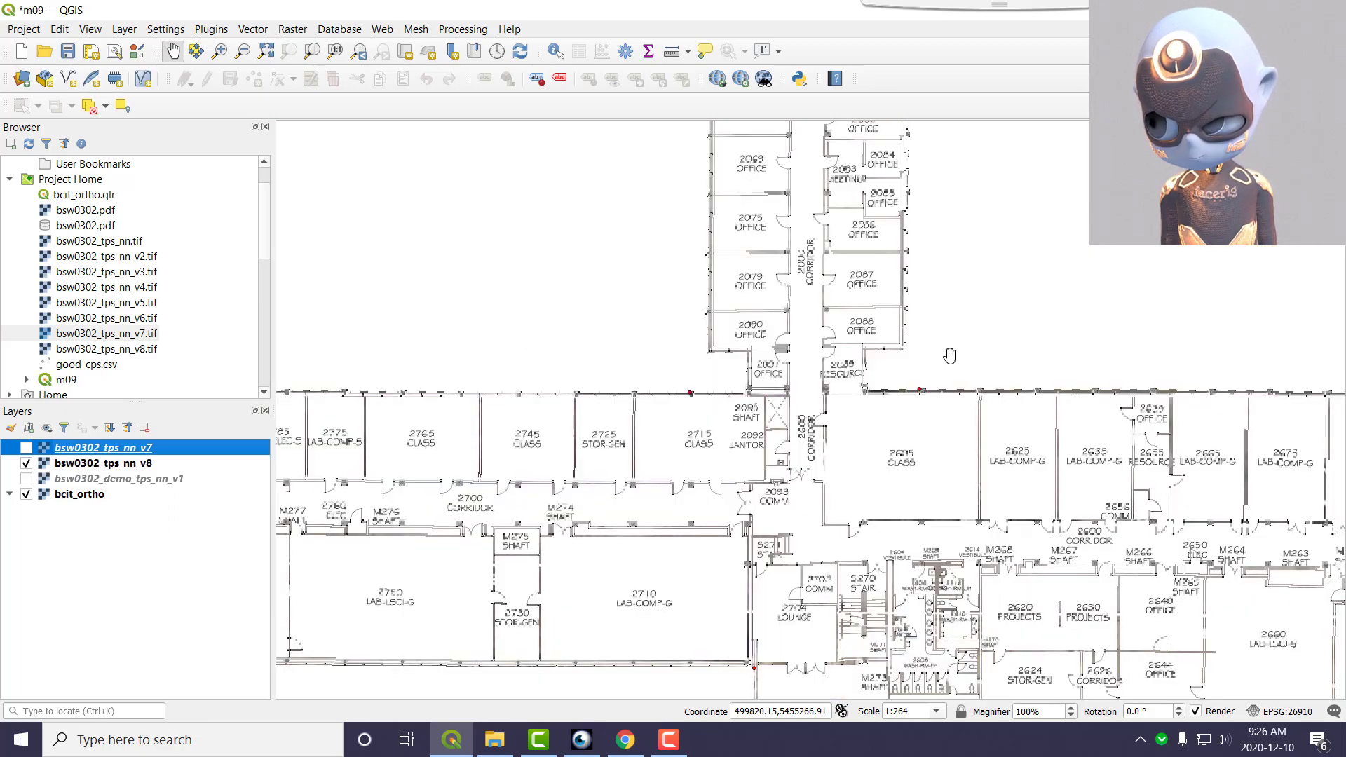
{"action": "left_click", "coordinate": [27, 464]}
{"action": "left_click", "coordinate": [81, 483]}
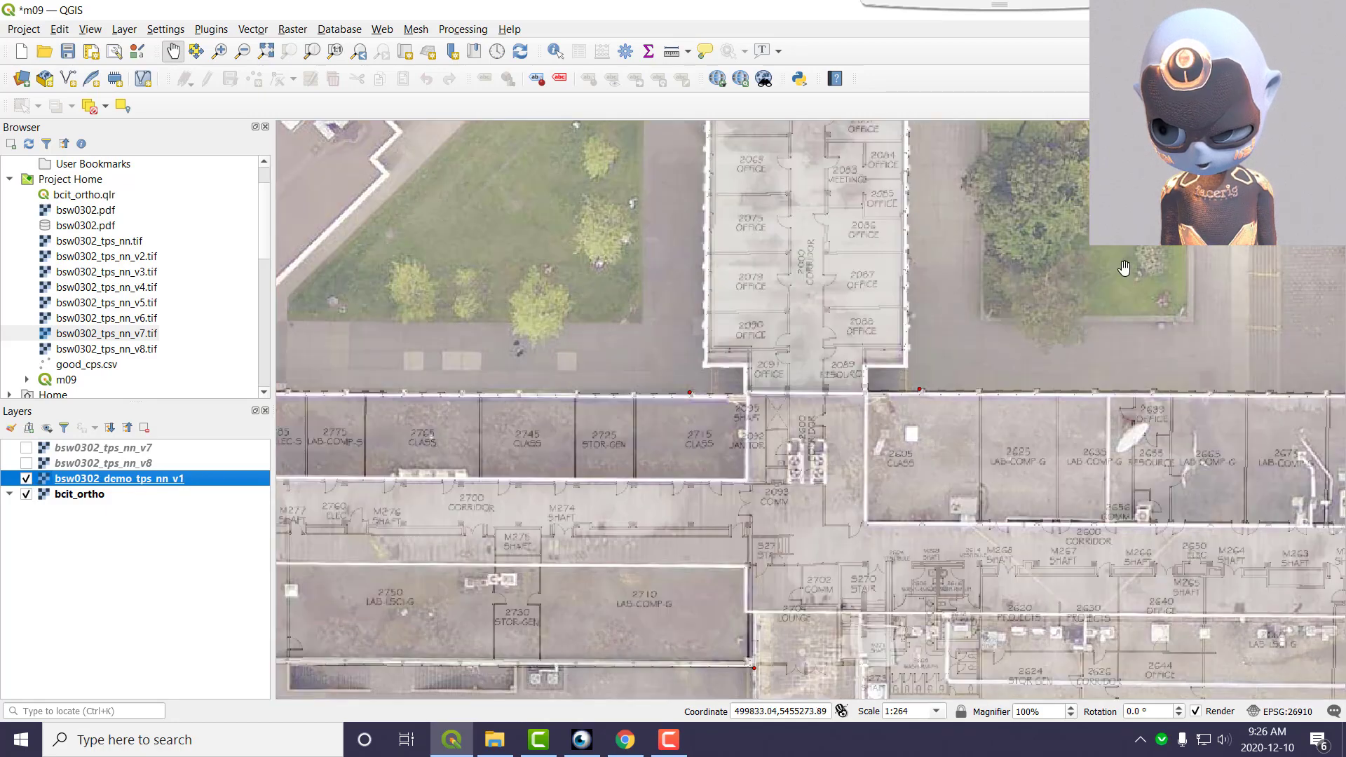
Examine the bsw0302_demo_tps_nn_v1 plan's alignment with the roof edges over the east and west wings
{"action": "left_click_drag", "start_coordinate": [1108, 262], "coordinate": [1000, 139]}
{"action": "left_click_drag", "start_coordinate": [992, 386], "coordinate": [728, 321]}
{"action": "left_click_drag", "start_coordinate": [1027, 317], "coordinate": [1341, 324]}
{"action": "left_click_drag", "start_coordinate": [776, 331], "coordinate": [1122, 344]}
{"action": "left_click_drag", "start_coordinate": [982, 410], "coordinate": [958, 80]}
{"action": "left_click_drag", "start_coordinate": [1174, 151], "coordinate": [773, 646]}
{"action": "left_click_drag", "start_coordinate": [1056, 405], "coordinate": [968, 551]}
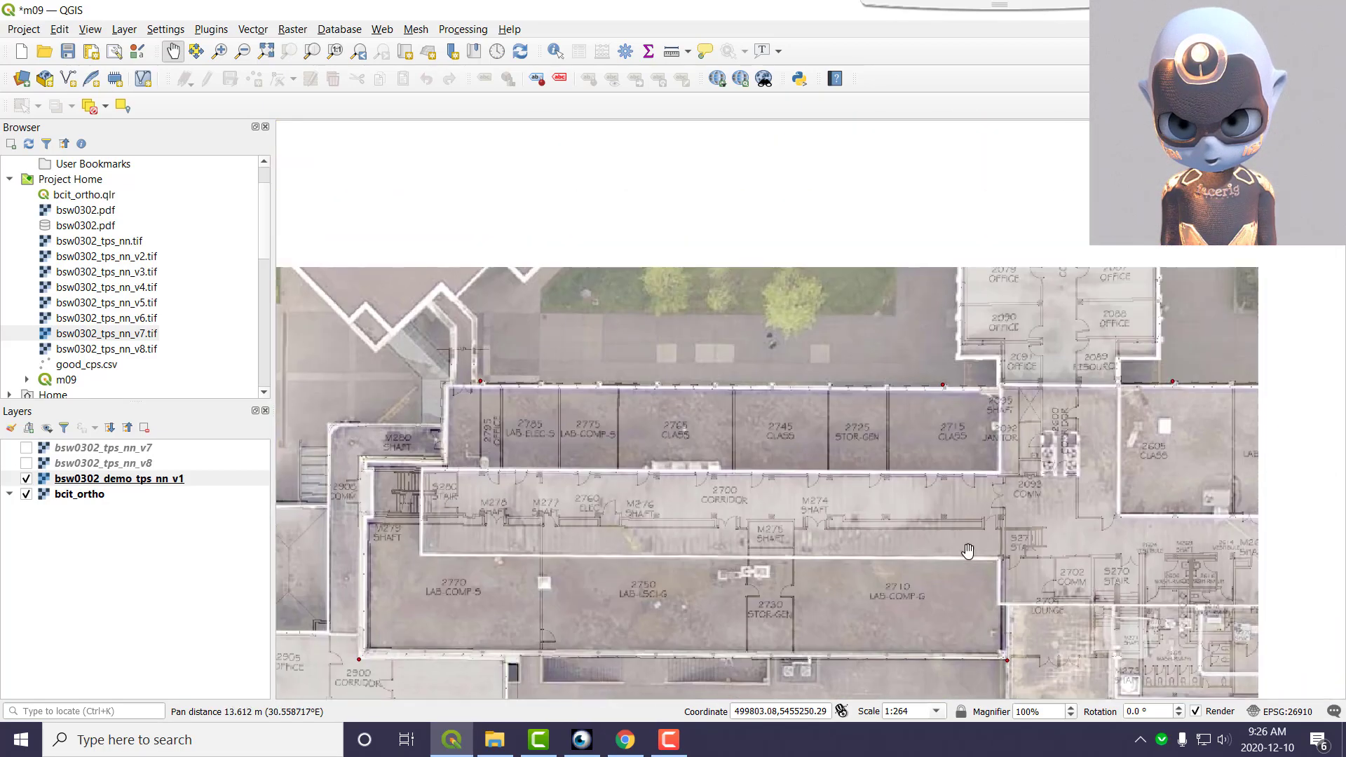
Check the demo plan's fit over the north office wing, the central junction and the east wing's end
{"action": "left_click_drag", "start_coordinate": [1277, 237], "coordinate": [998, 417]}
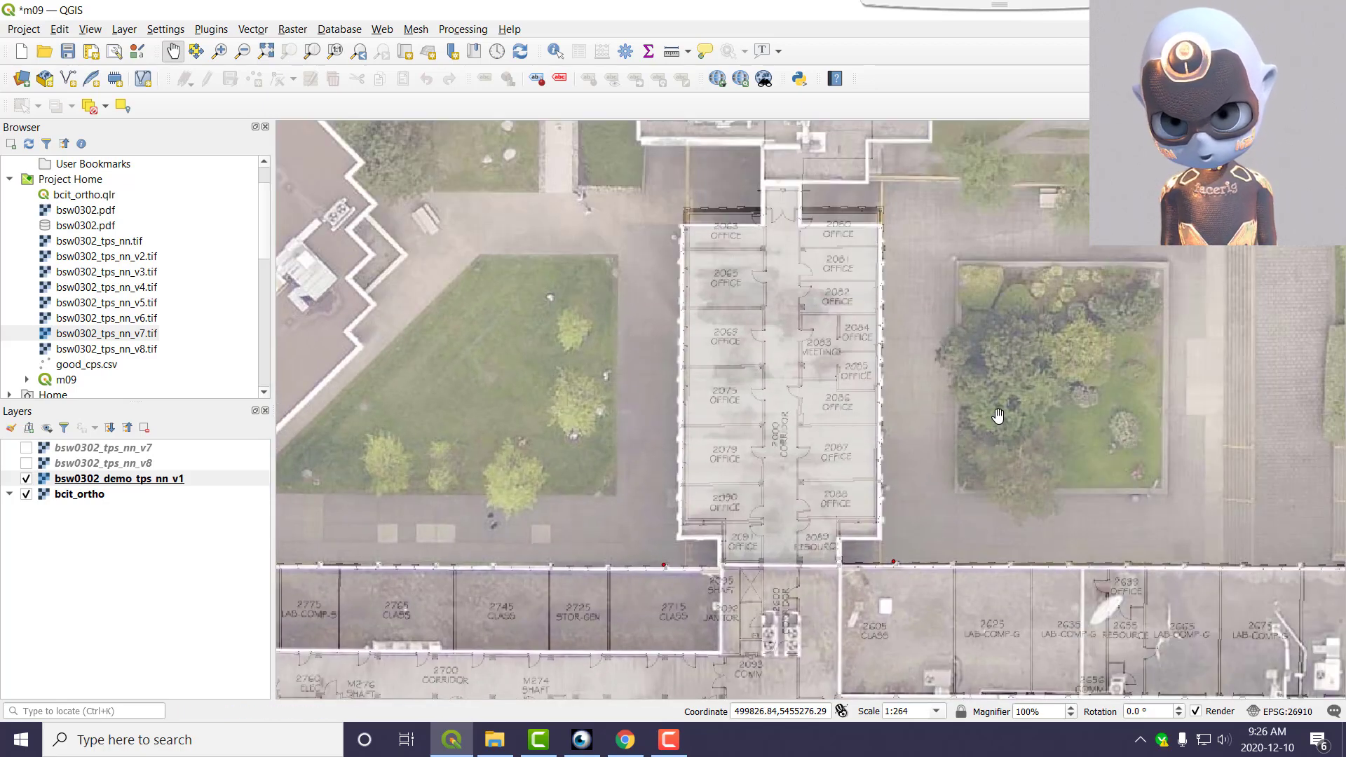
{"action": "mouse_move", "coordinate": [1018, 493]}
{"action": "left_mouse_down"}
{"action": "mouse_move", "coordinate": [1016, 184]}
{"action": "mouse_move", "coordinate": [1006, 491]}
{"action": "left_mouse_up"}
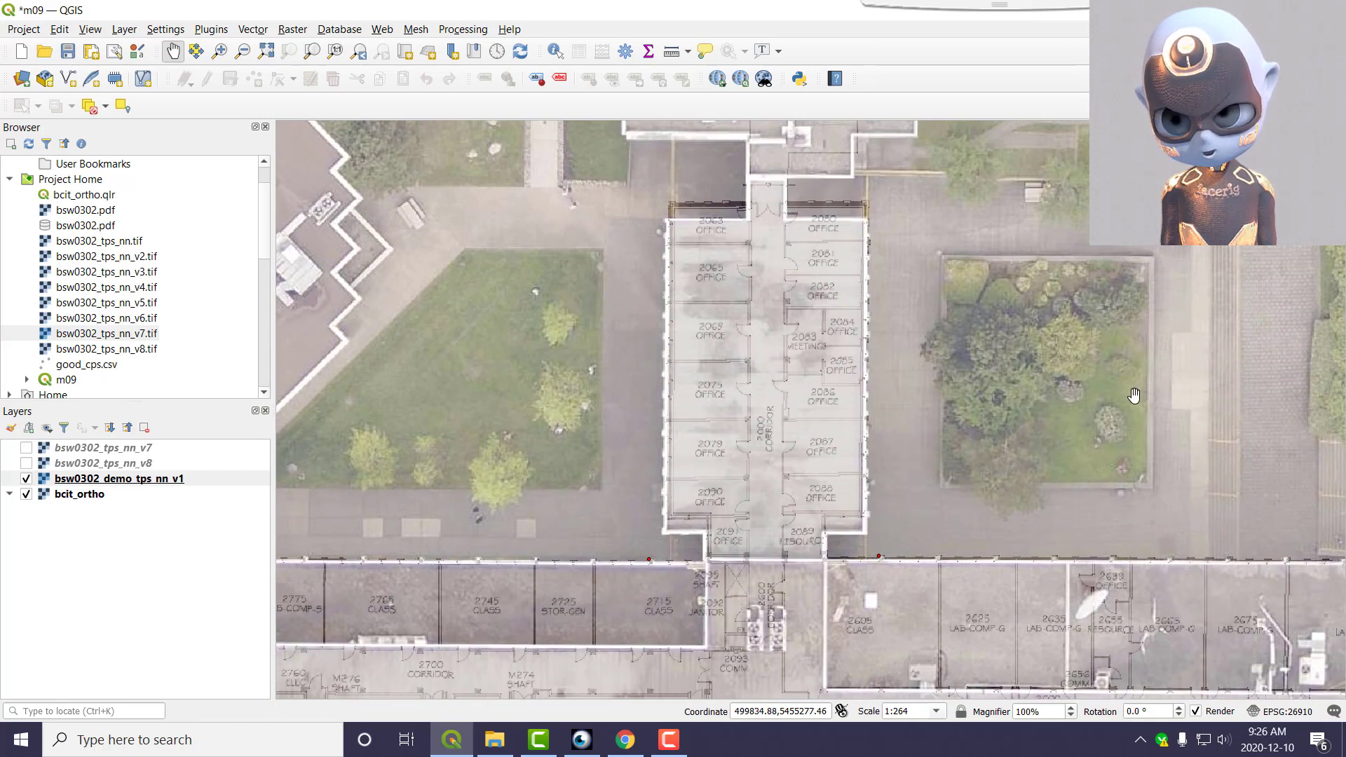
{"action": "left_click_drag", "start_coordinate": [1118, 314], "coordinate": [1091, 268]}
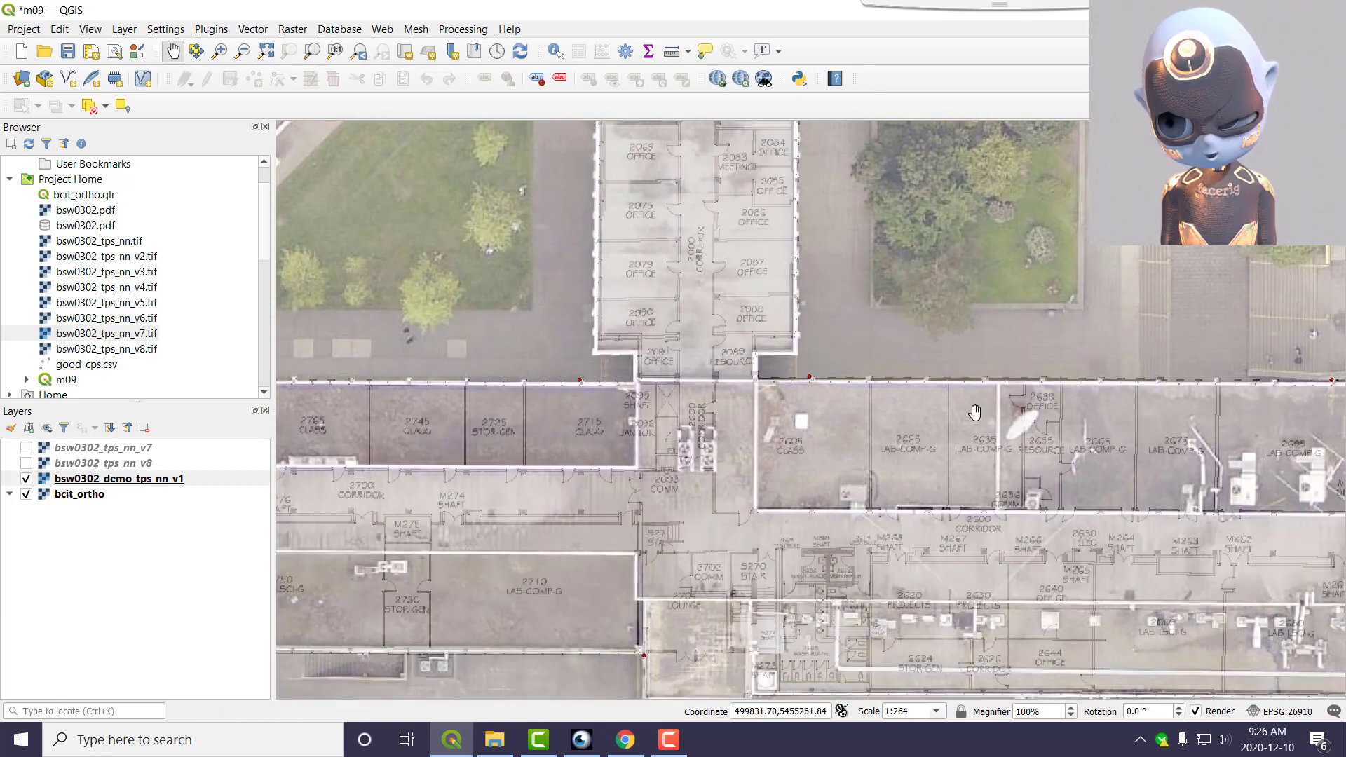
{"action": "left_click_drag", "start_coordinate": [990, 232], "coordinate": [1127, 343]}
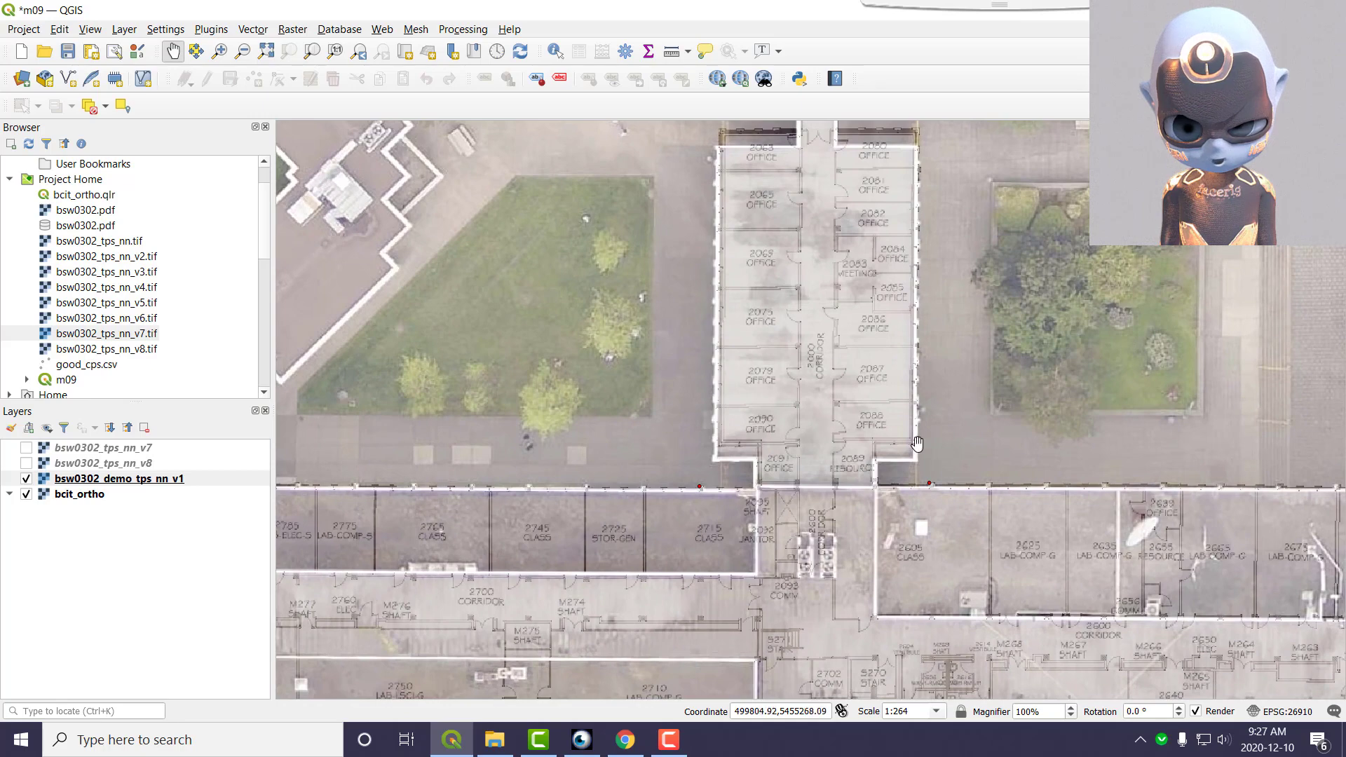
{"action": "left_click_drag", "start_coordinate": [1007, 386], "coordinate": [971, 294]}
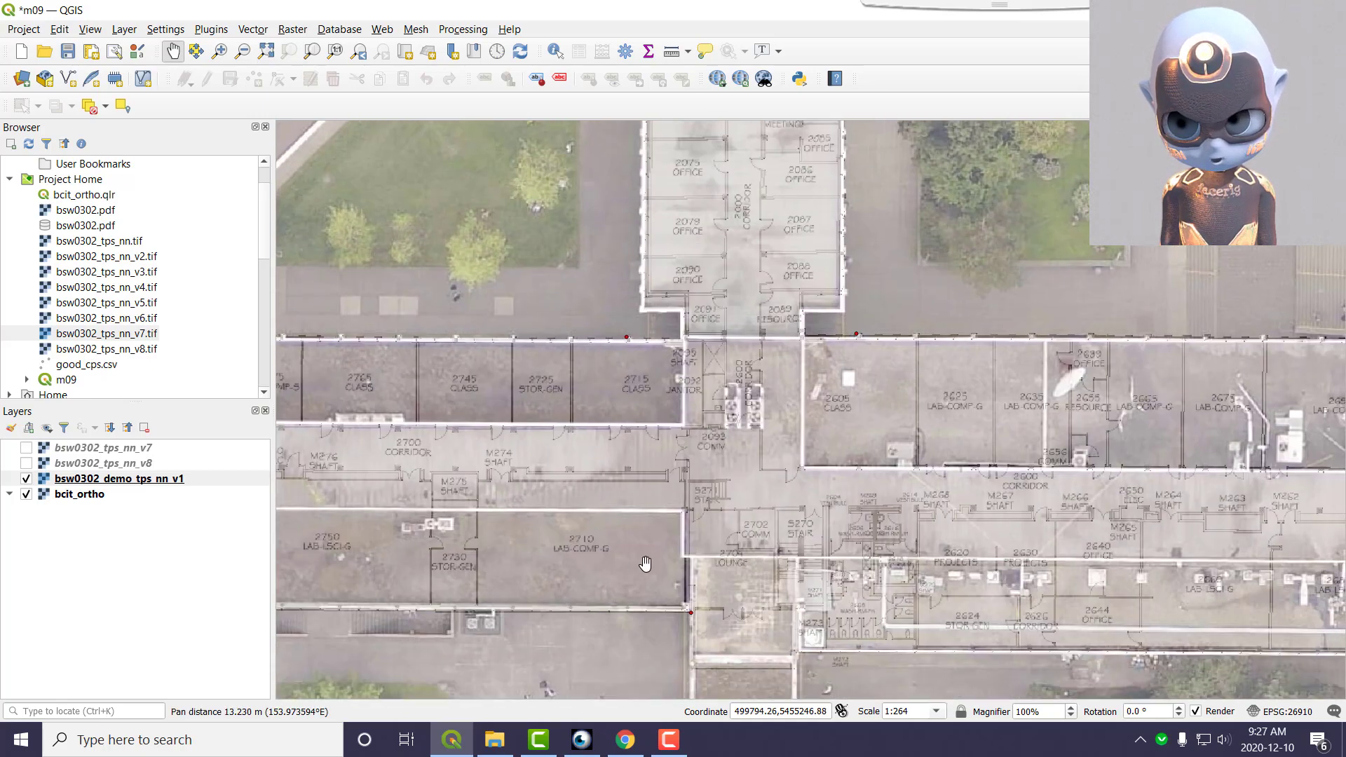
{"action": "left_click_drag", "start_coordinate": [1011, 526], "coordinate": [820, 467]}
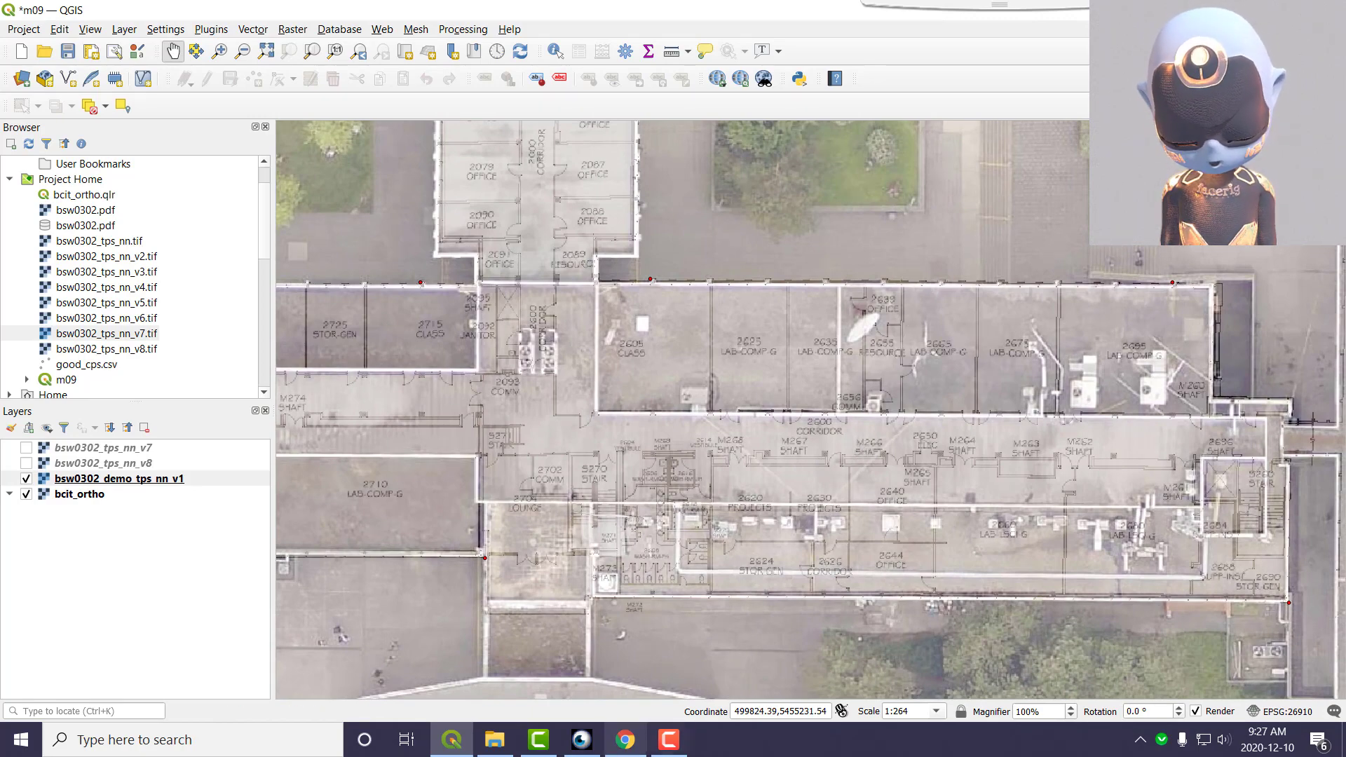
{"action": "left_click", "coordinate": [669, 740]}
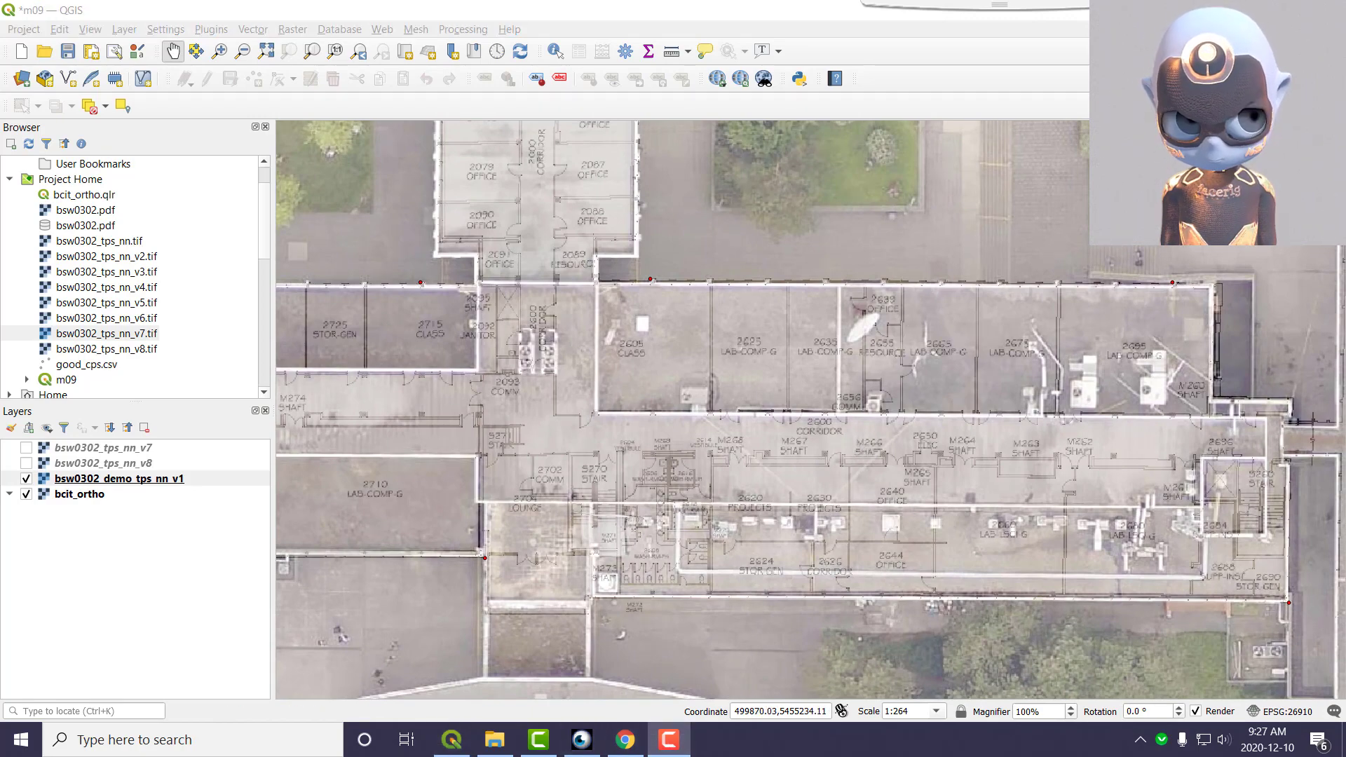